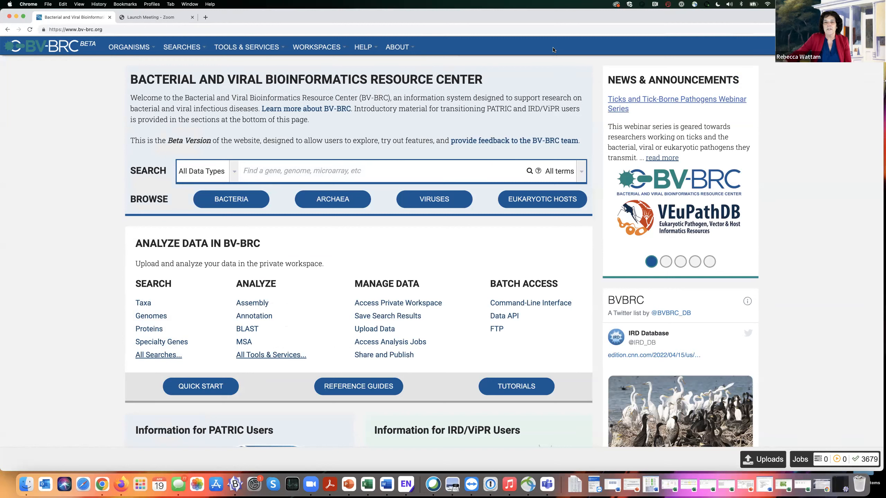
# Step: Enlarge the page to 175% and open the Coxiella overview from the bacterial pathogens
pyautogui.click(377, 49)
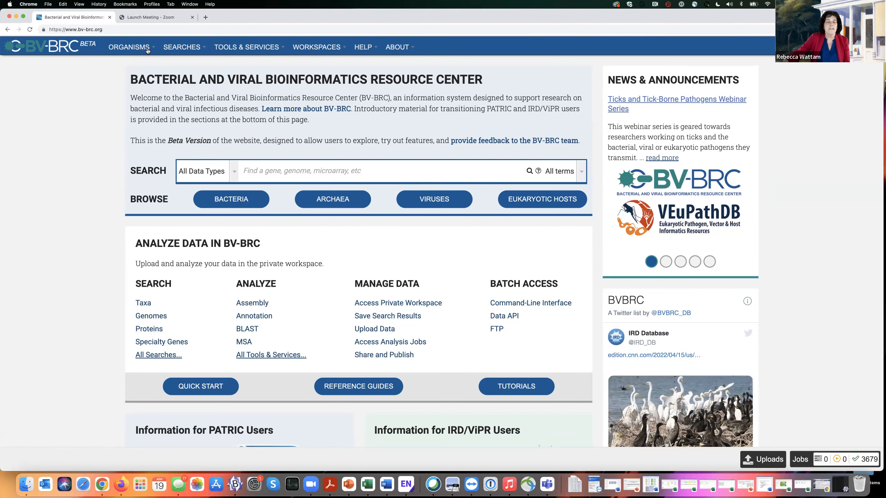
pyautogui.press('super+equal')
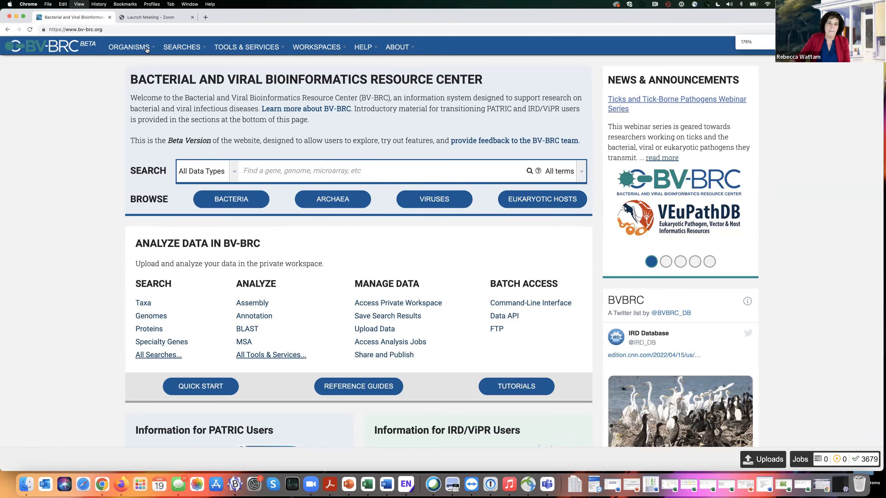
pyautogui.click(174, 50)
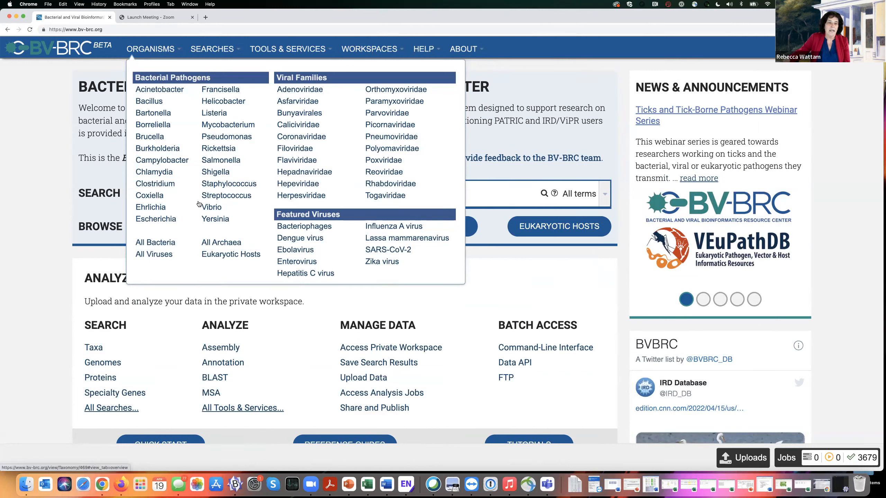
pyautogui.click(150, 196)
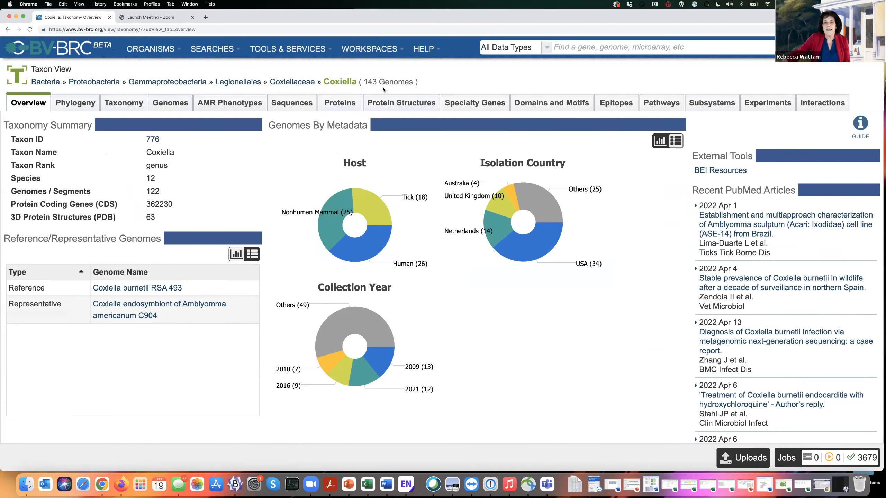
# Step: Filter the Coxiella genomes by Public status, viewing the true entries and finally only the false ones
pyautogui.click(168, 105)
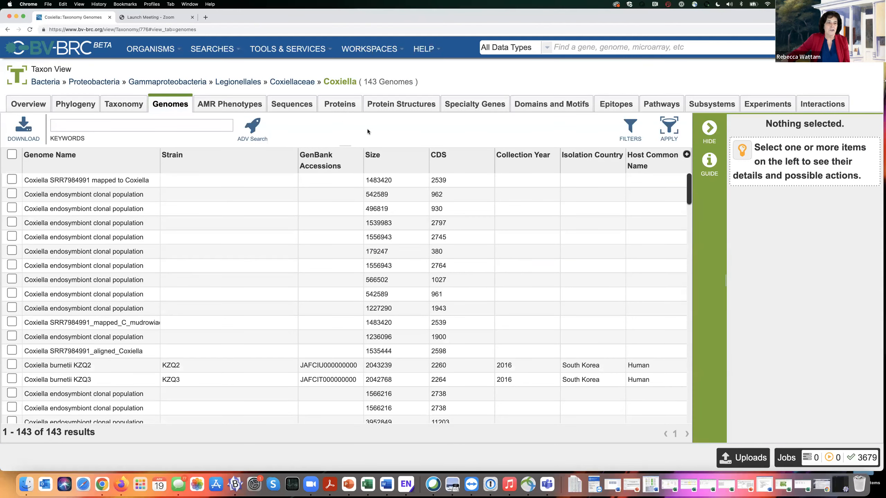
pyautogui.click(631, 128)
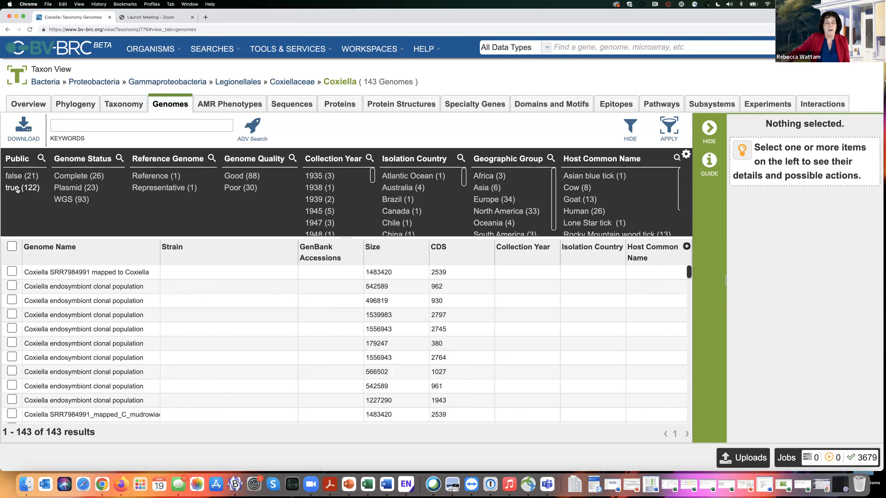
pyautogui.click(17, 188)
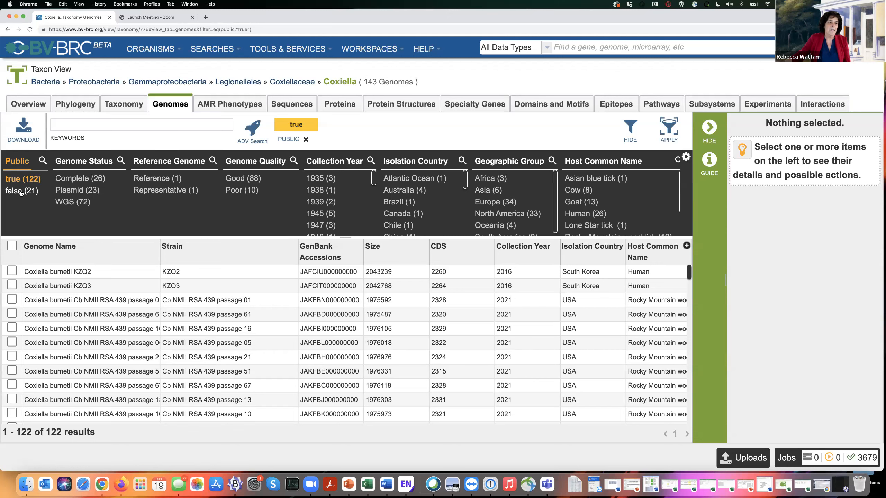
pyautogui.click(15, 179)
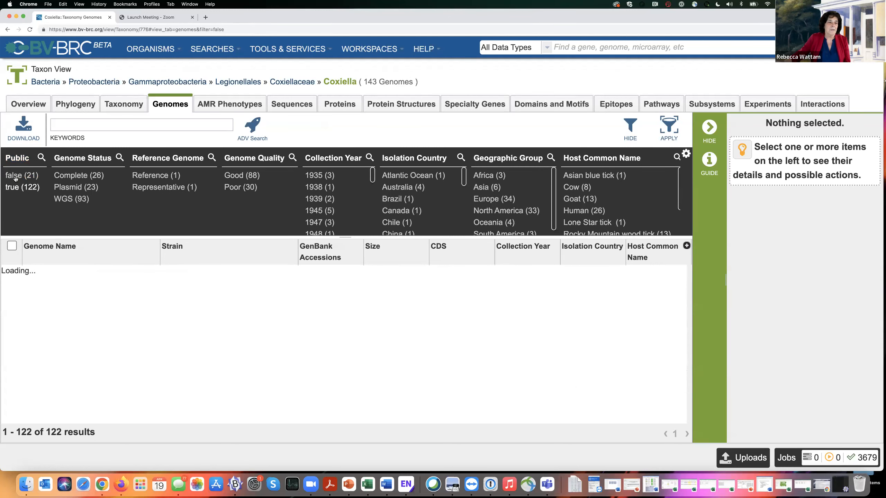
pyautogui.click(15, 177)
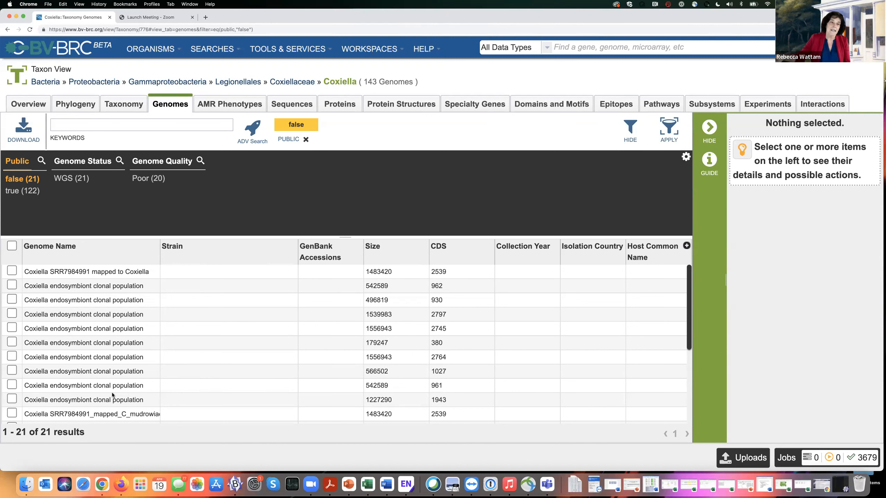
# Step: Open the Rickettsia taxon overview from the bacterial pathogens
pyautogui.click(159, 49)
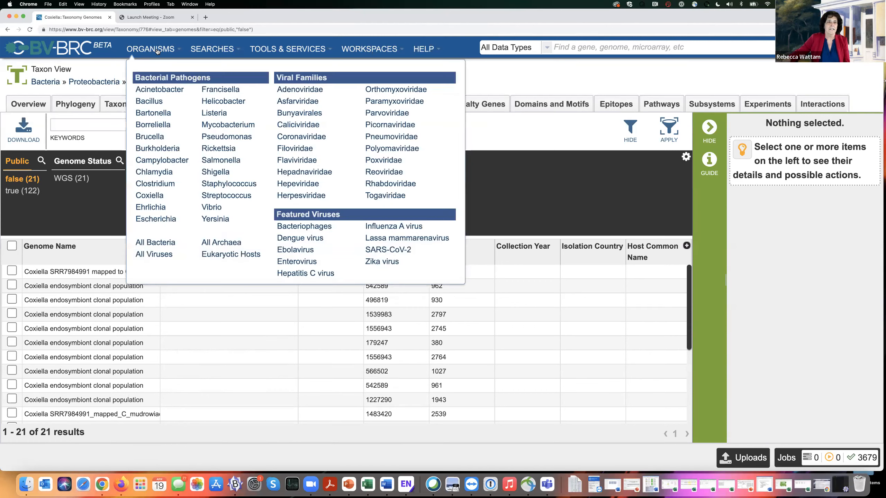
pyautogui.click(226, 150)
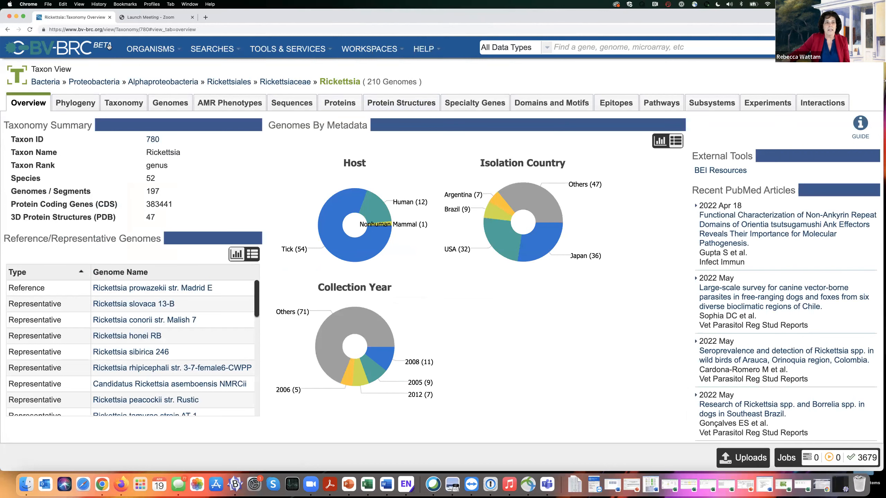
pyautogui.click(158, 50)
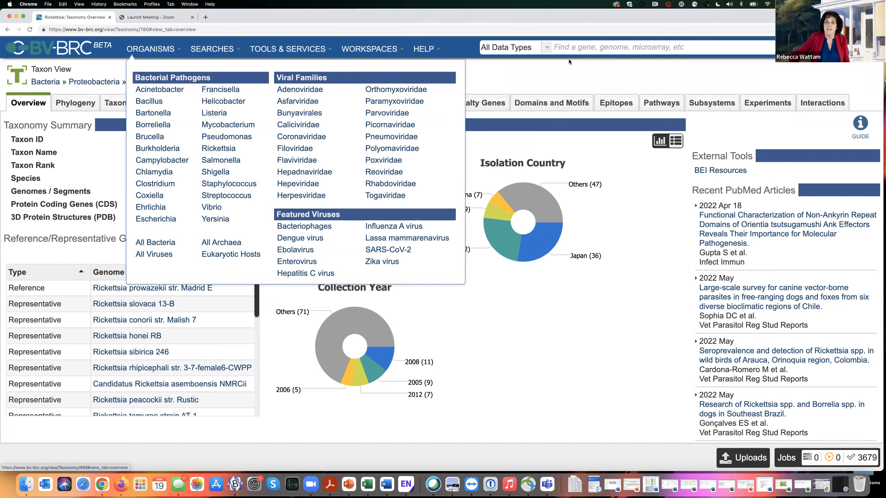
pyautogui.click(566, 47)
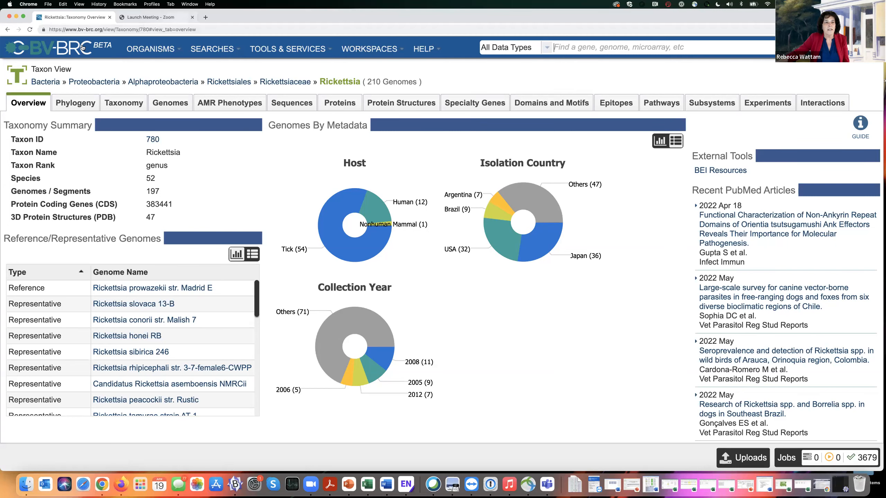
# Step: Return to the home page and search all data types for Anaplasma
pyautogui.click(54, 51)
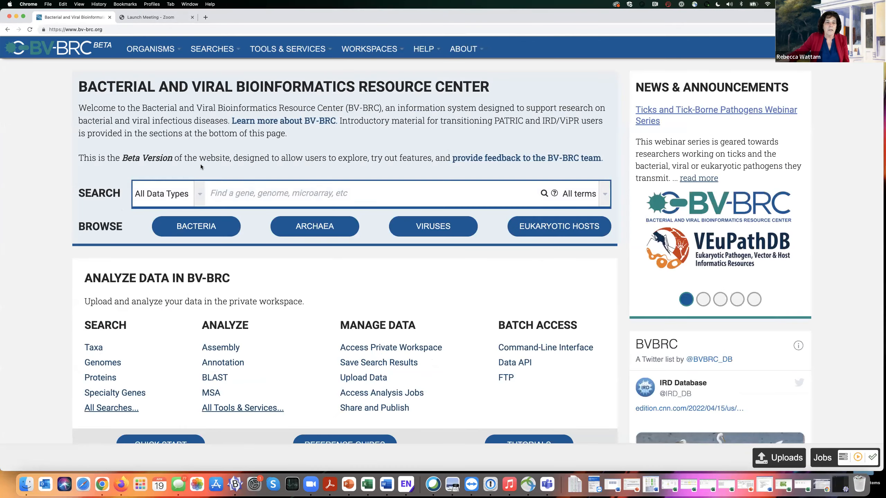
pyautogui.click(227, 192)
pyautogui.write('An')
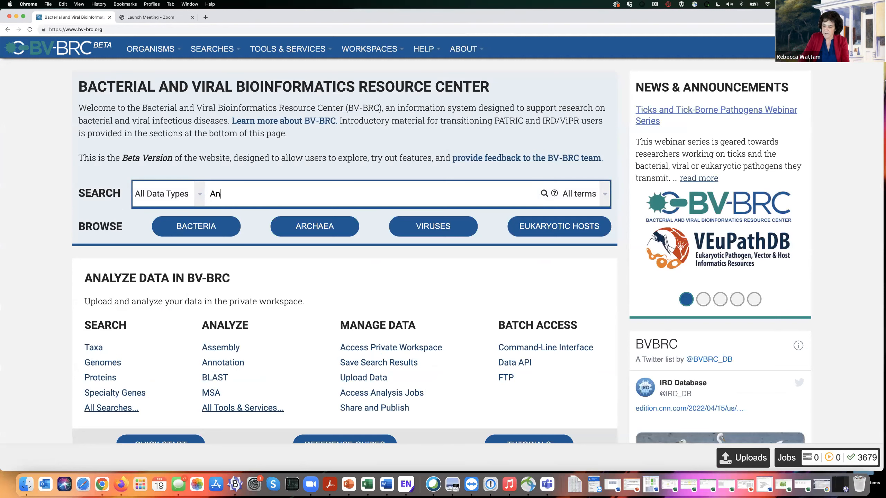
pyautogui.write('aplasma')
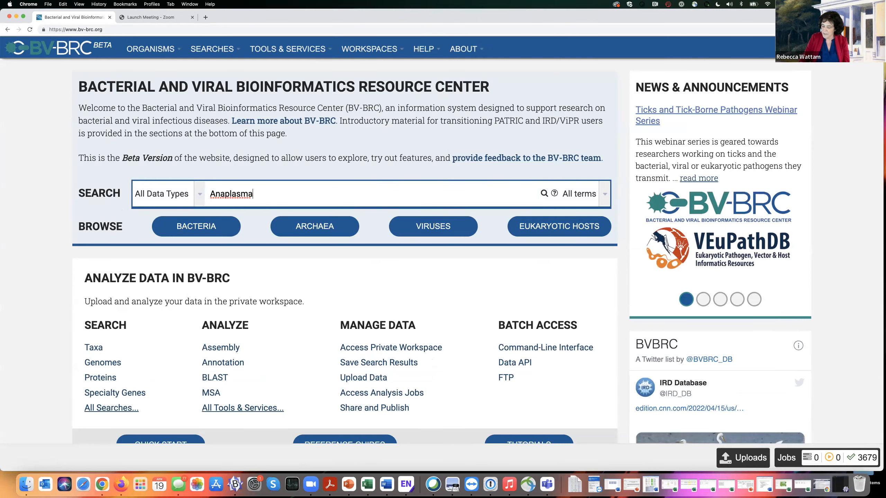
pyautogui.press('Return')
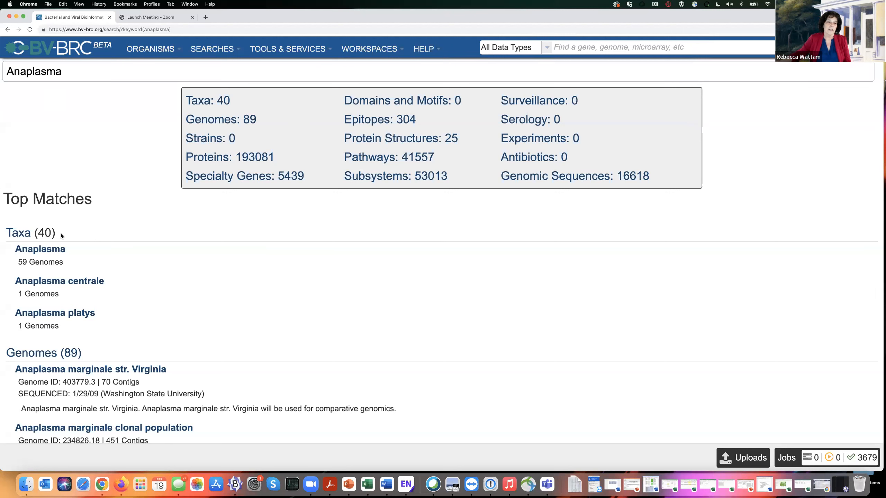
# Step: Open the Anaplasma taxon from the search results and filter its genomes to Good genome quality
pyautogui.click(35, 250)
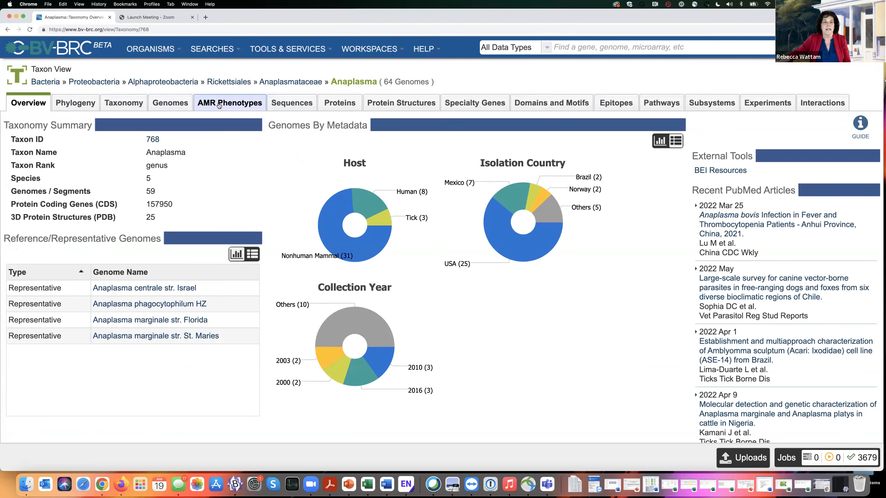
pyautogui.click(165, 106)
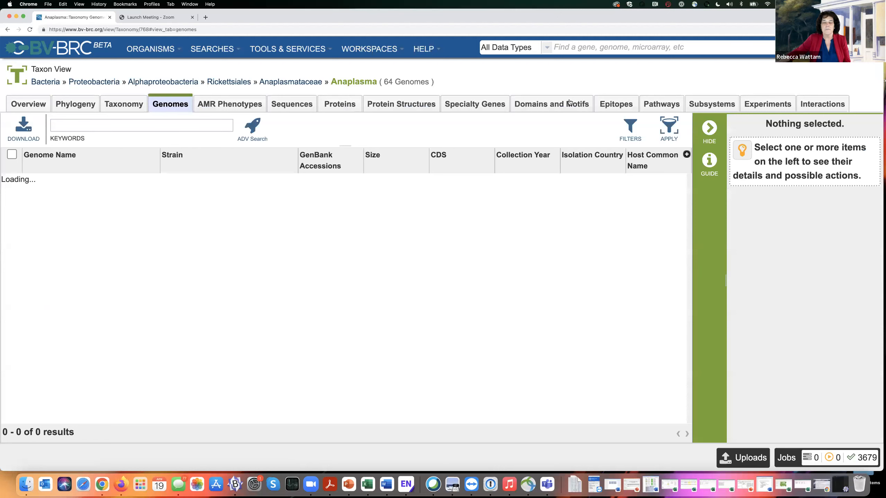
pyautogui.click(630, 125)
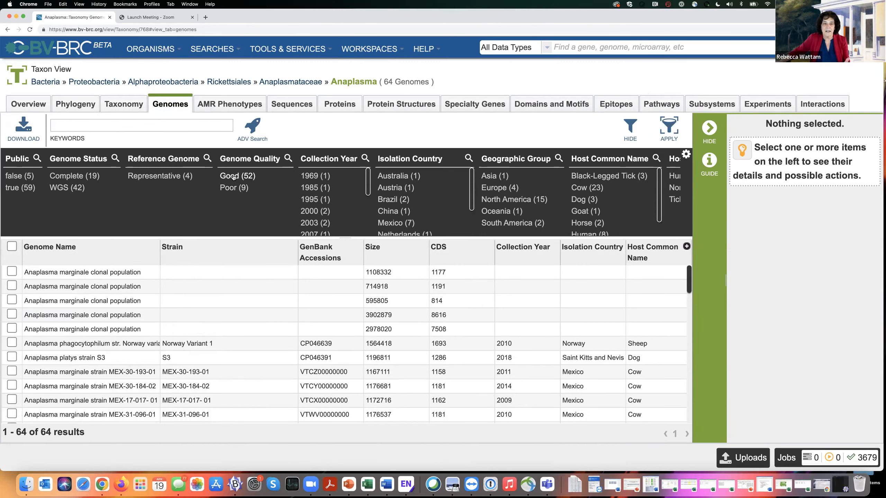
pyautogui.click(232, 178)
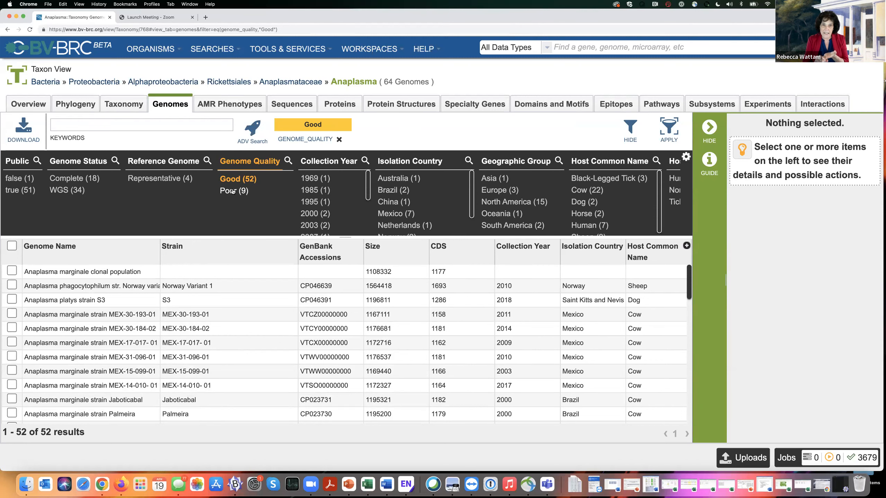
# Step: Open the Taxonomic Classification service and look over its complete submission form
pyautogui.click(163, 48)
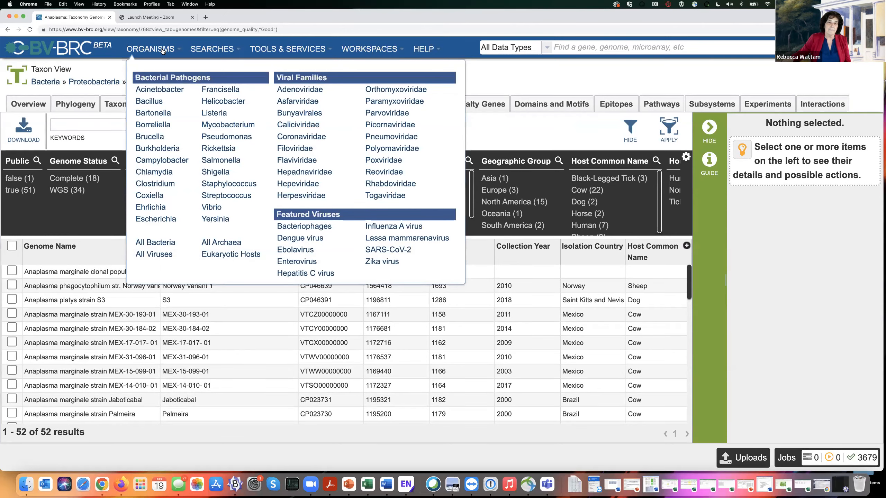
pyautogui.click(562, 81)
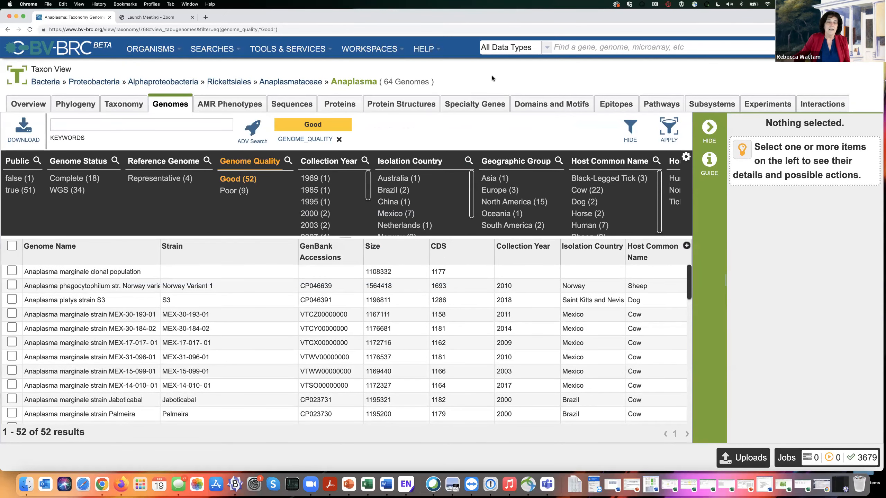
pyautogui.click(304, 50)
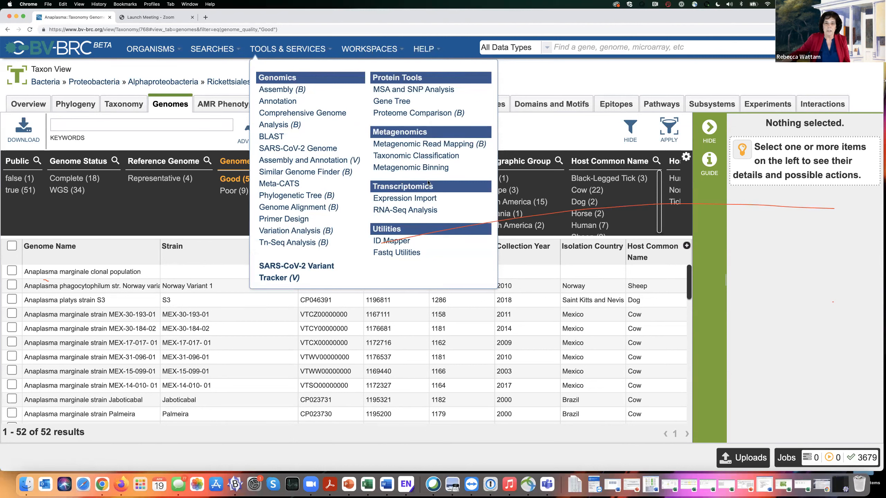
pyautogui.click(446, 157)
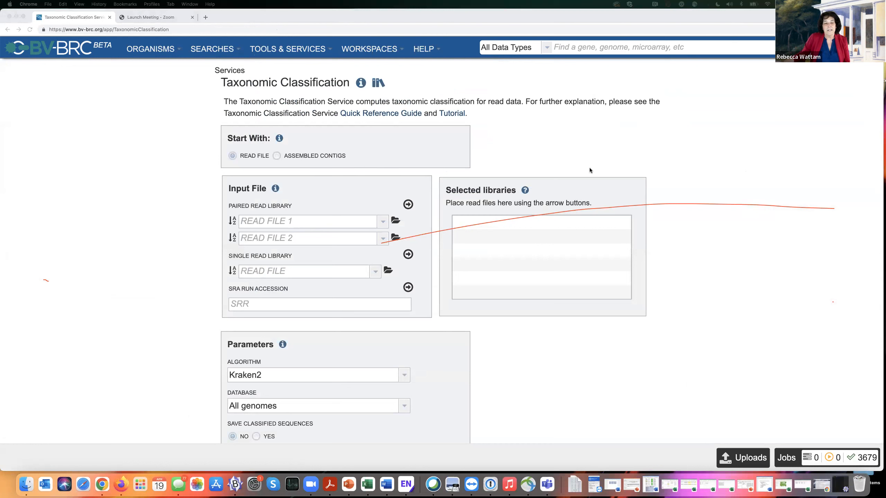
pyautogui.scroll(-2, 552, 172)
pyautogui.scroll(2, 553, 172)
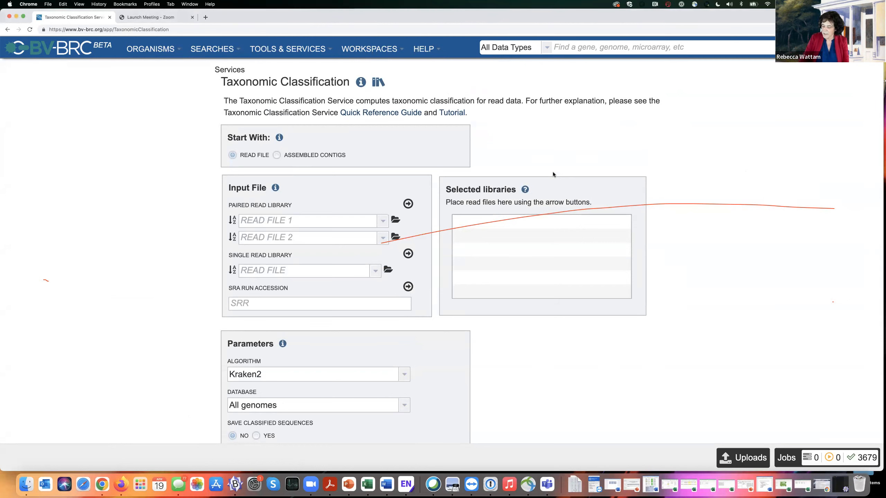
pyautogui.press('super+minus')
pyautogui.press('super+minus')
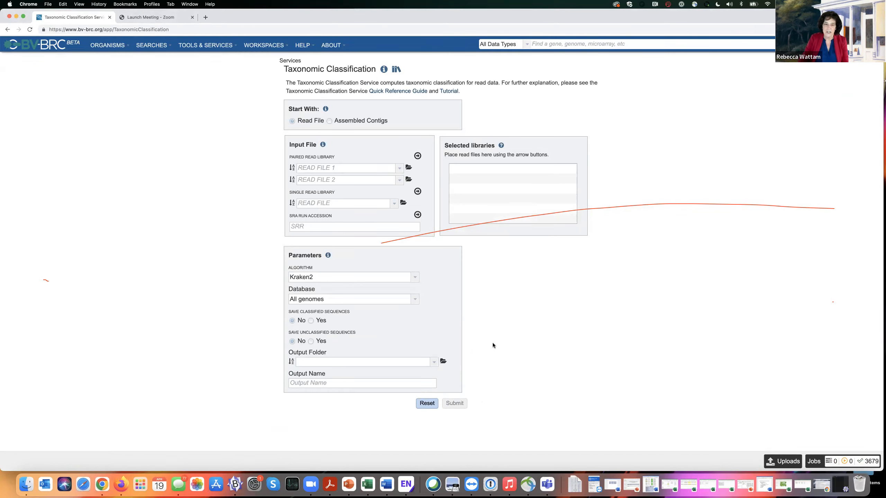
pyautogui.press('super+equal')
pyautogui.press('super+equal')
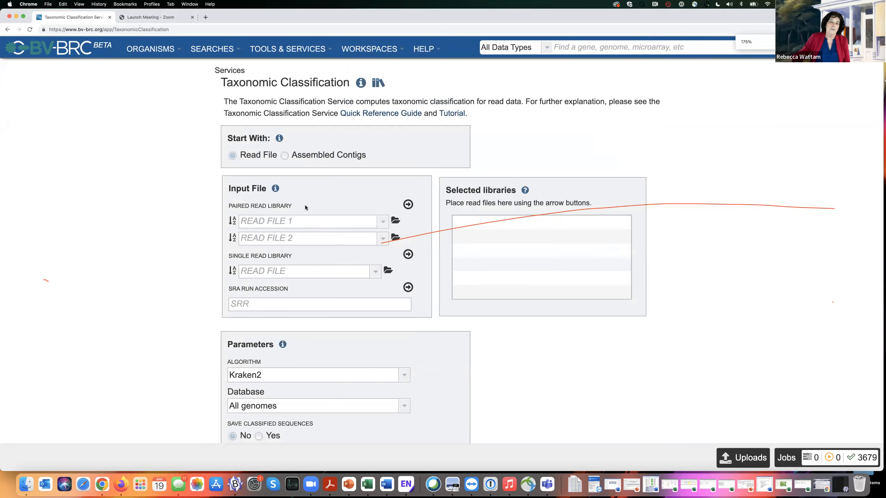
# Step: Keep Read File as the starting data and add SRA run accession SRR7984991 to the selected libraries
pyautogui.click(285, 155)
pyautogui.click(231, 156)
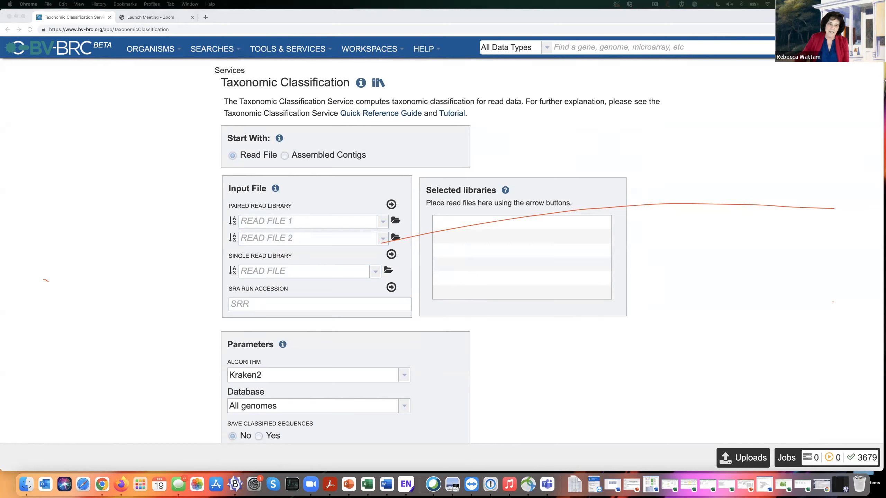
pyautogui.click(256, 304)
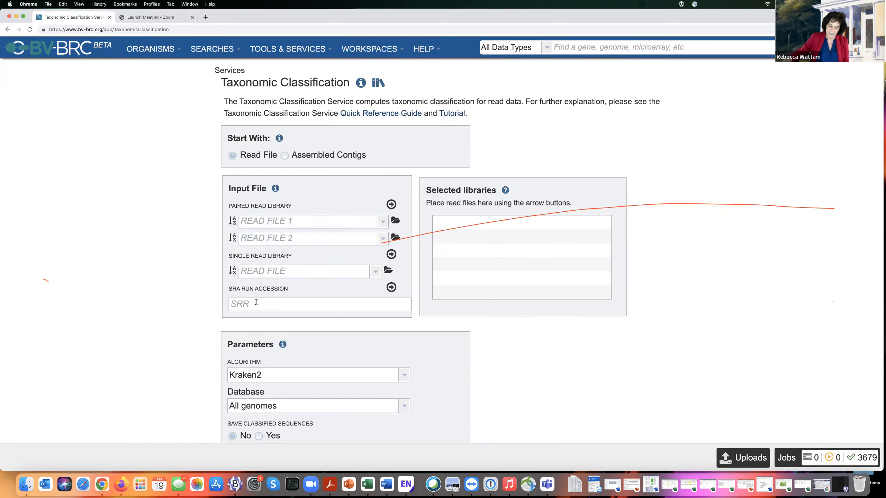
pyautogui.write('SRR7984991')
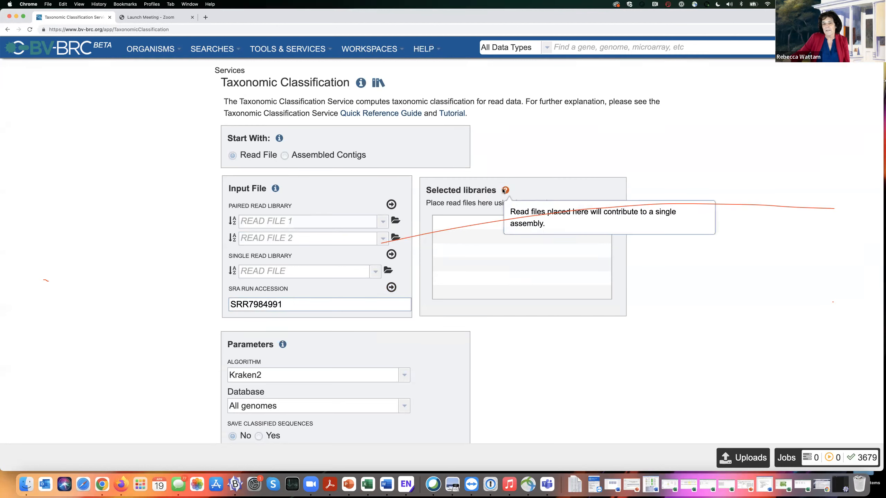
pyautogui.click(391, 288)
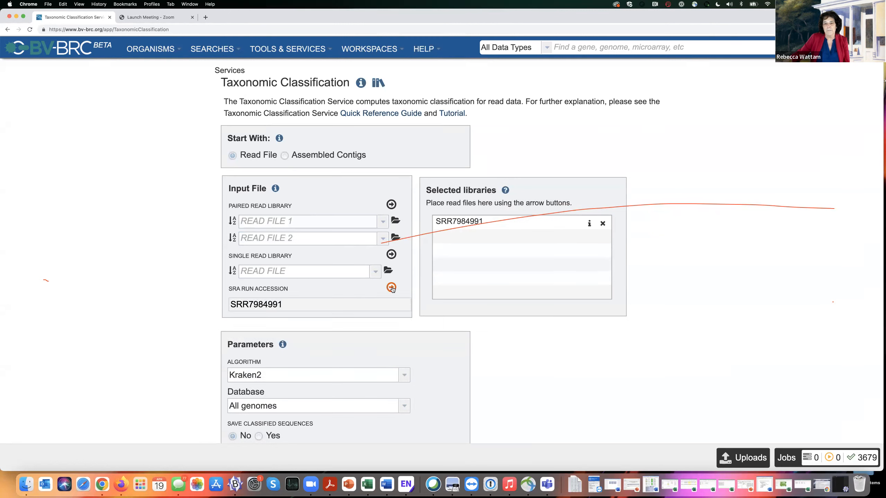
# Step: Review the selected library and the classification parameters, from the algorithm and database to the output folder and name
pyautogui.moveTo(589, 224)
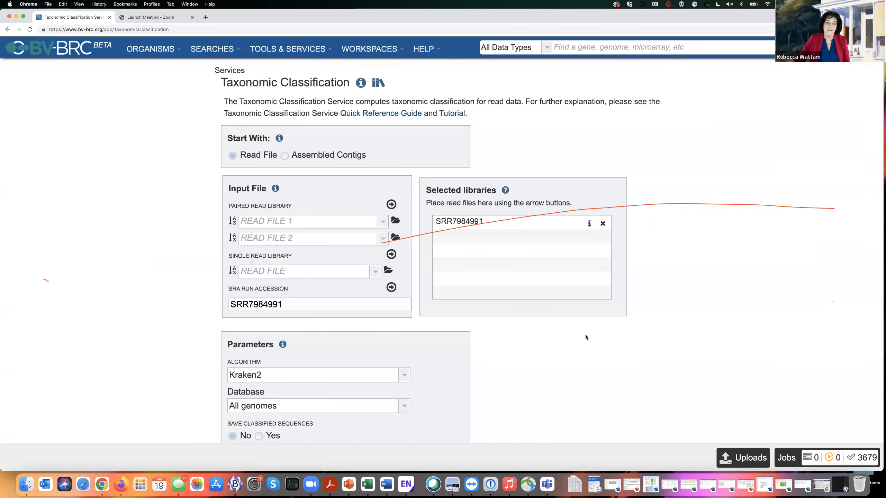
pyautogui.scroll(-5, 586, 334)
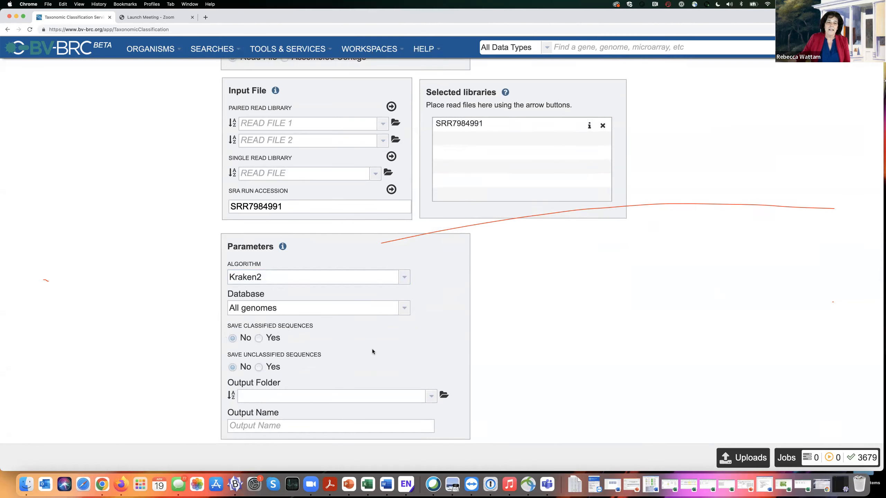
pyautogui.scroll(-2, 372, 350)
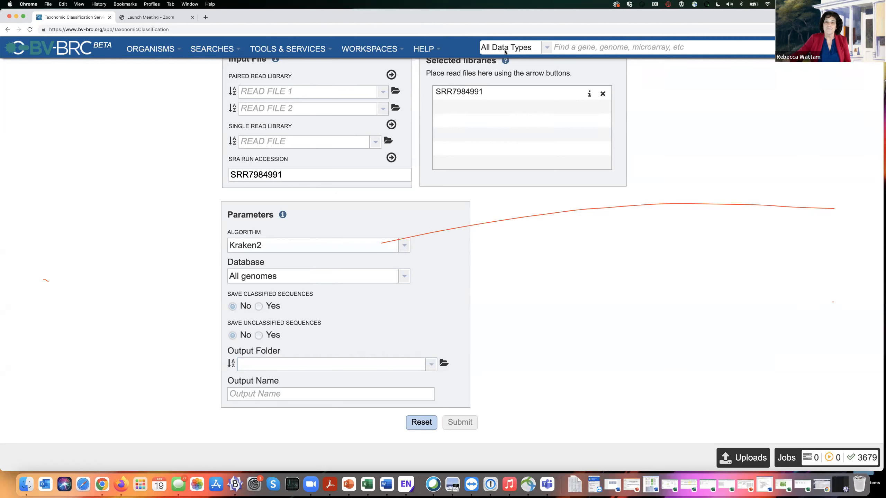
# Step: Set the output folder to Nobel Prize Winning Research and look at the output folder browser without choosing another folder
pyautogui.moveTo(434, 51)
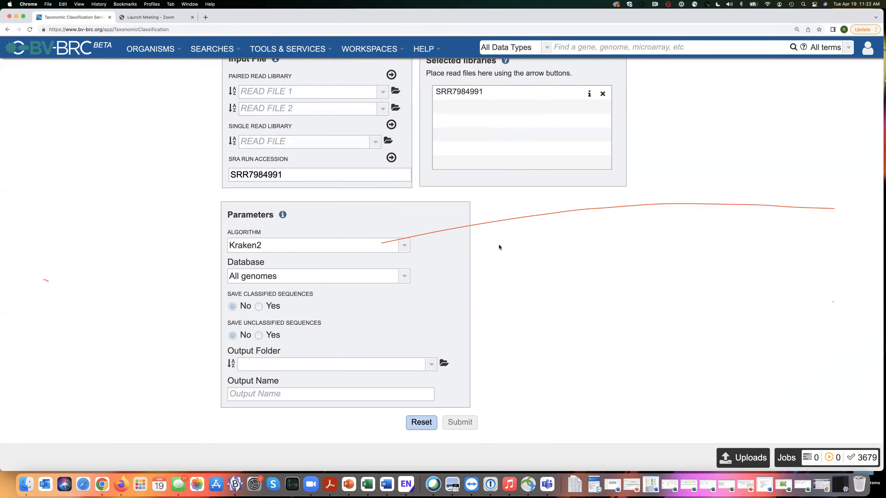
pyautogui.scroll(2, 499, 245)
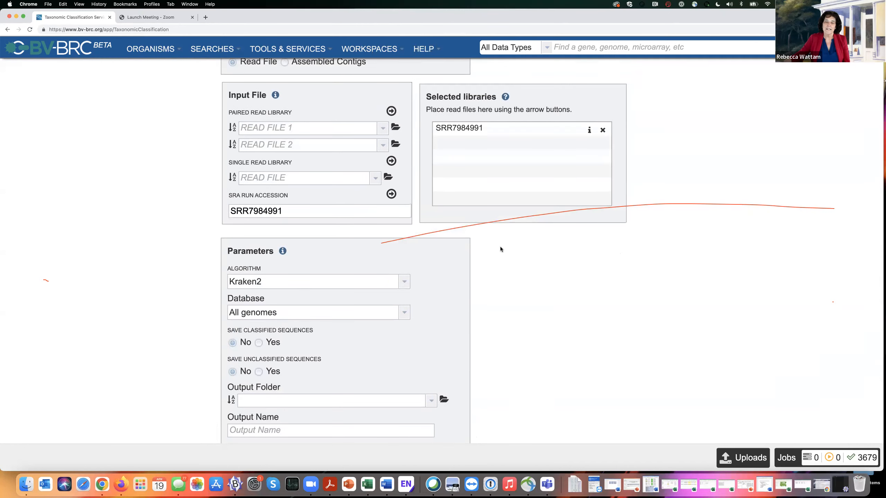
pyautogui.scroll(-2, 501, 252)
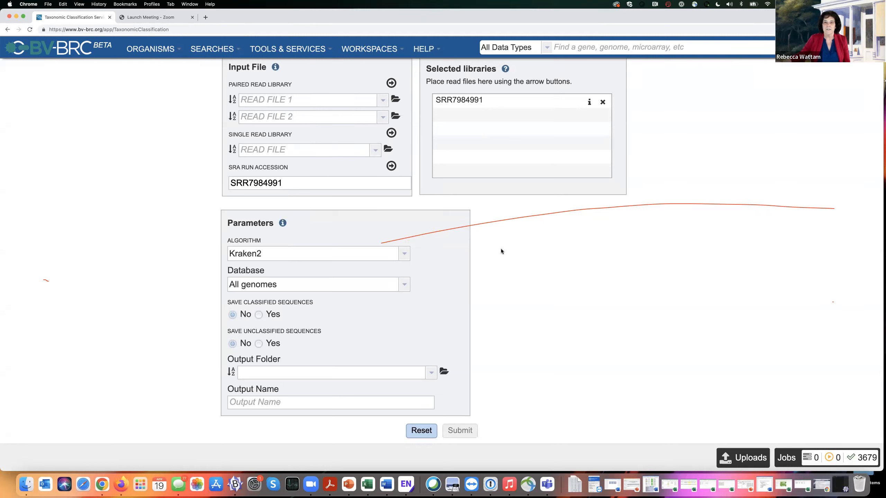
pyautogui.scroll(-1, 569, 266)
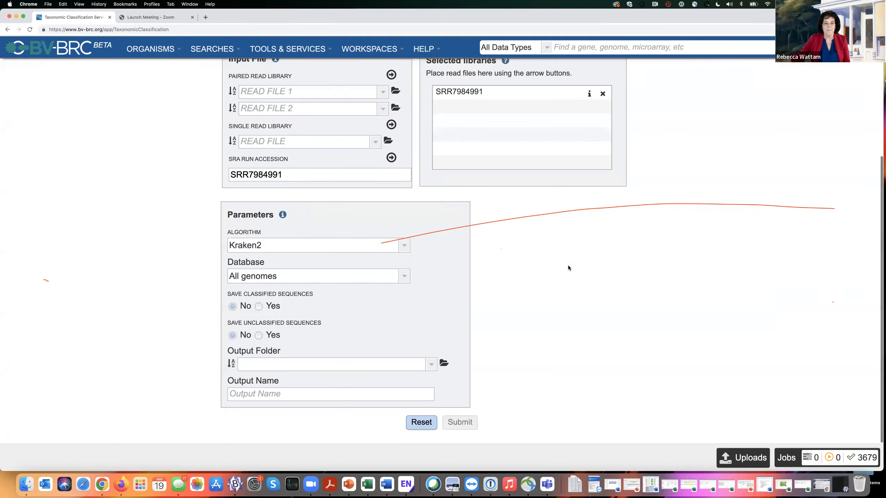
pyautogui.click(432, 366)
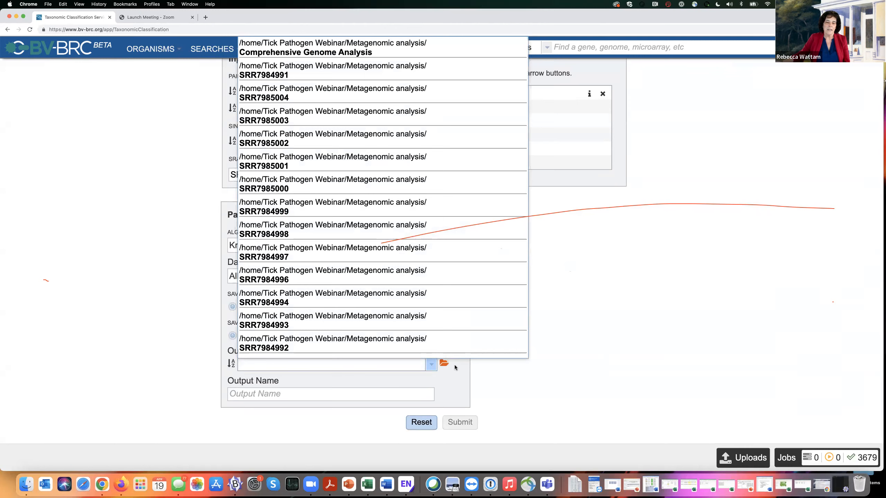
pyautogui.click(313, 363)
pyautogui.write('Nobel Prize Winning Research')
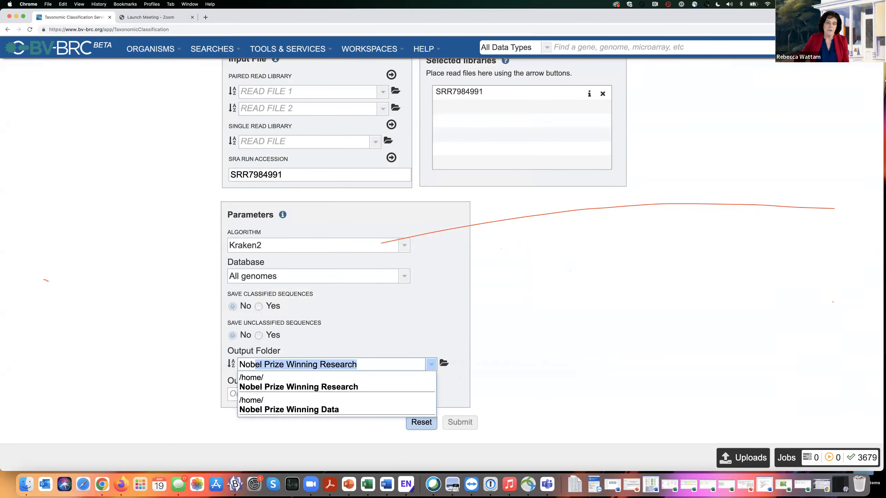
pyautogui.click(365, 340)
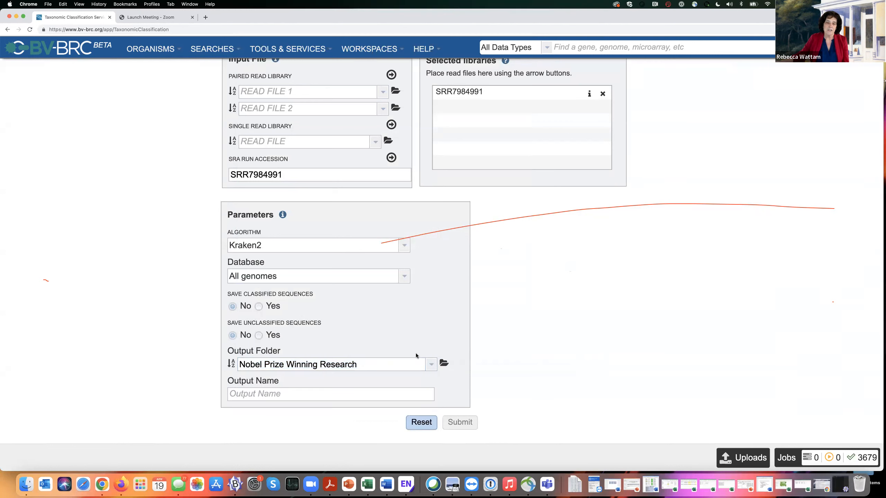
pyautogui.click(444, 364)
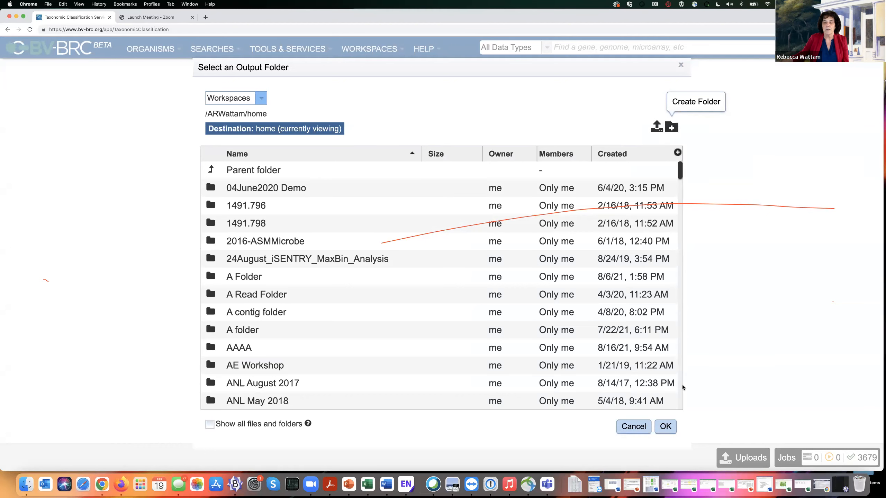
pyautogui.click(628, 426)
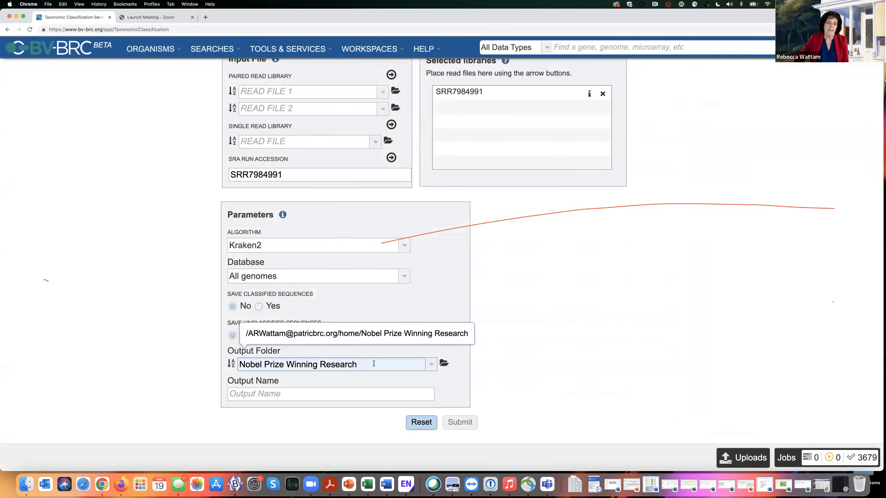
# Step: Name the output SRR7984991-Taxonomic Classification-19April2022
pyautogui.click(259, 396)
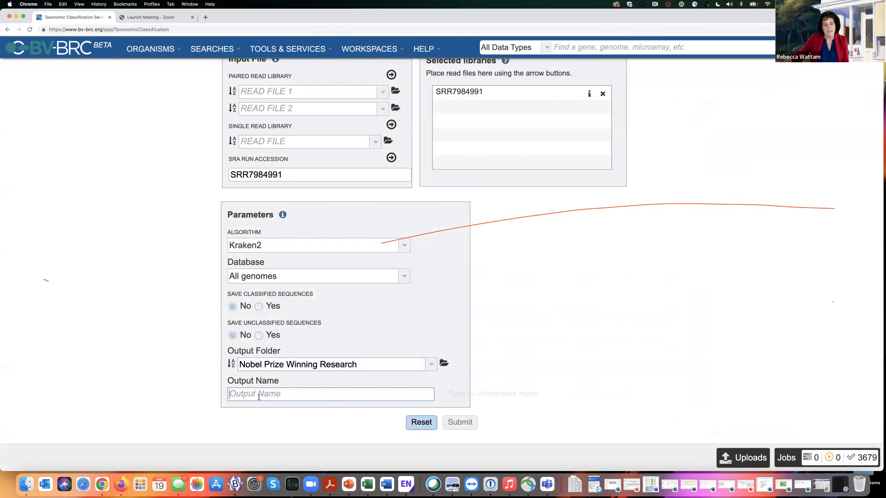
pyautogui.write('SRR7984991')
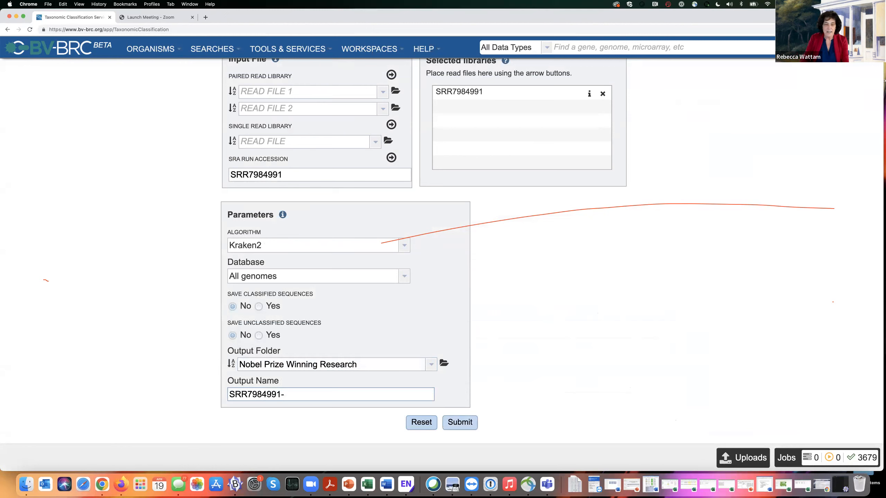
pyautogui.write('-Taxonomic Cla')
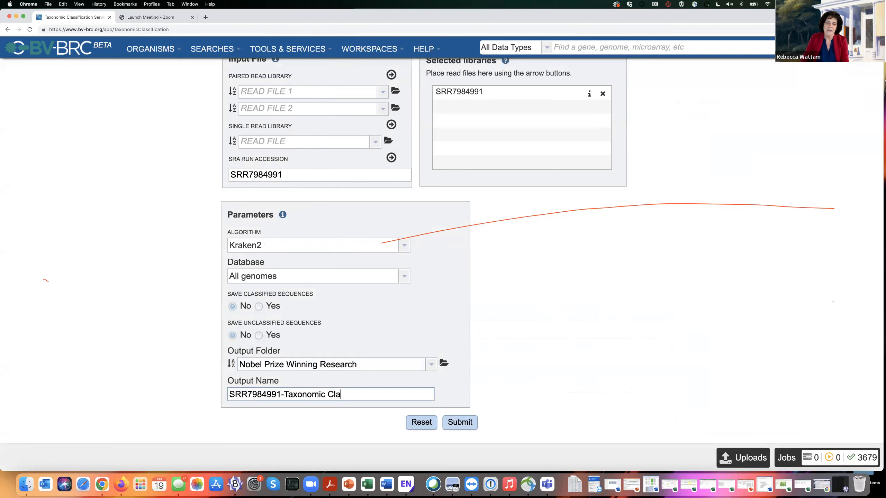
pyautogui.write('ssification-')
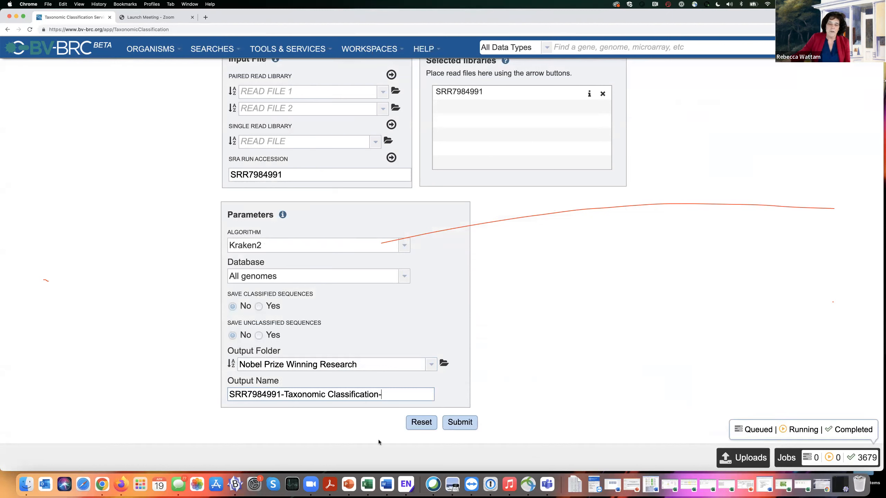
pyautogui.write('19April')
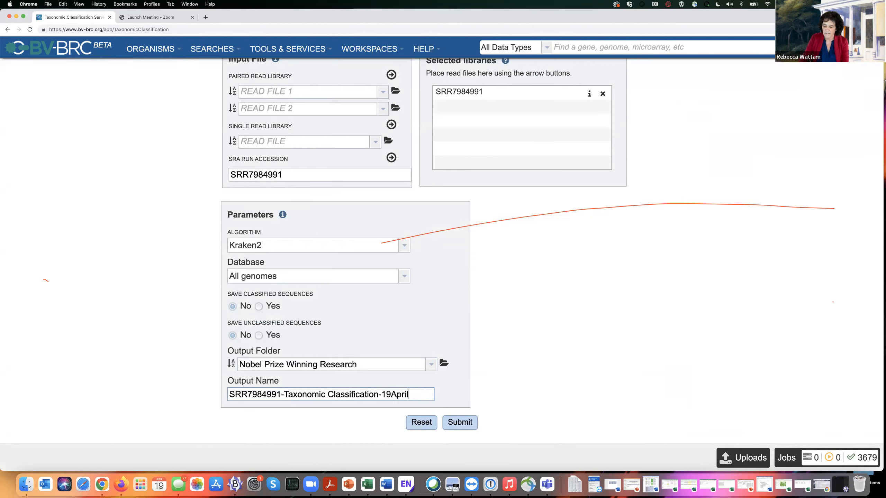
pyautogui.write('2022')
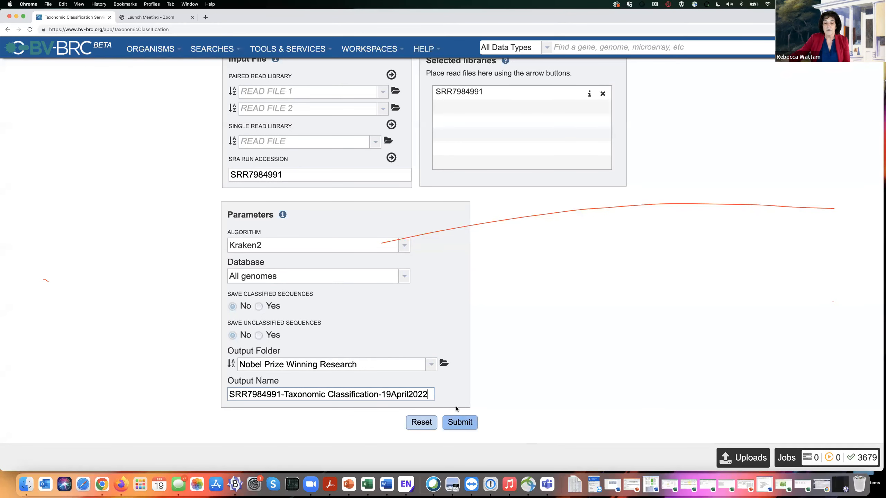
# Step: Submit the taxonomic classification job and open the jobs list to check its status
pyautogui.scroll(1, 472, 426)
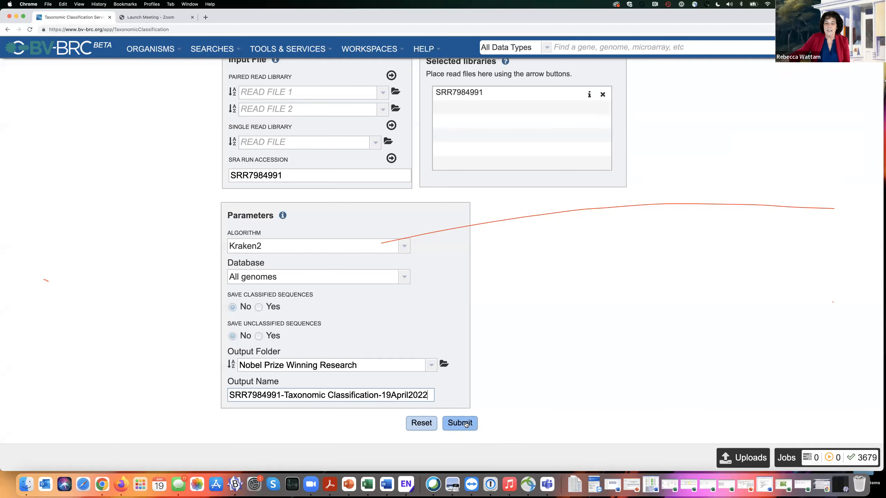
pyautogui.click(466, 423)
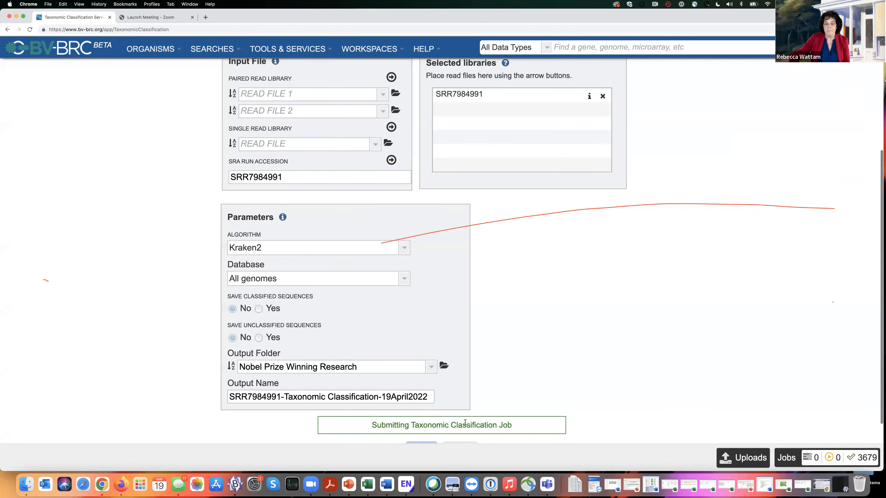
pyautogui.scroll(-2, 560, 401)
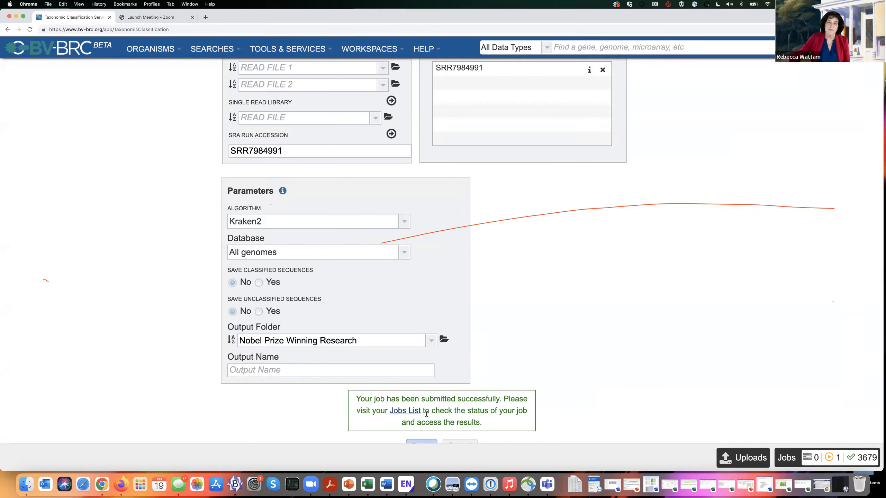
pyautogui.click(378, 47)
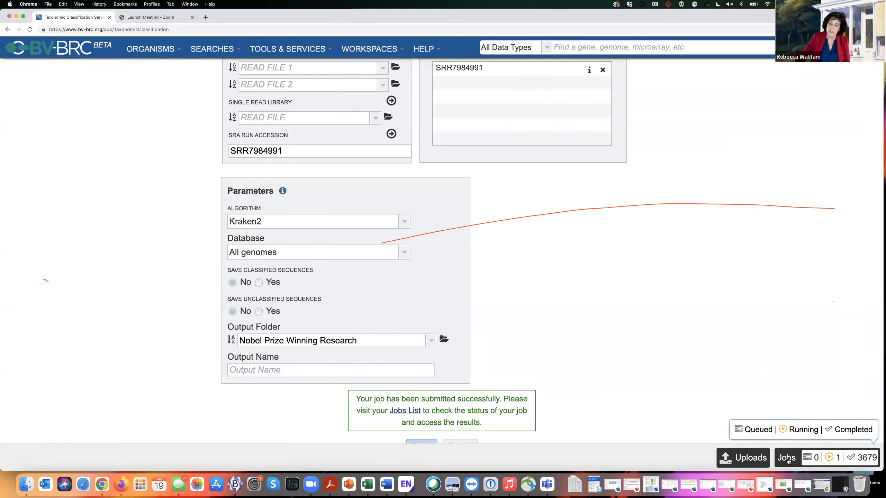
pyautogui.click(787, 460)
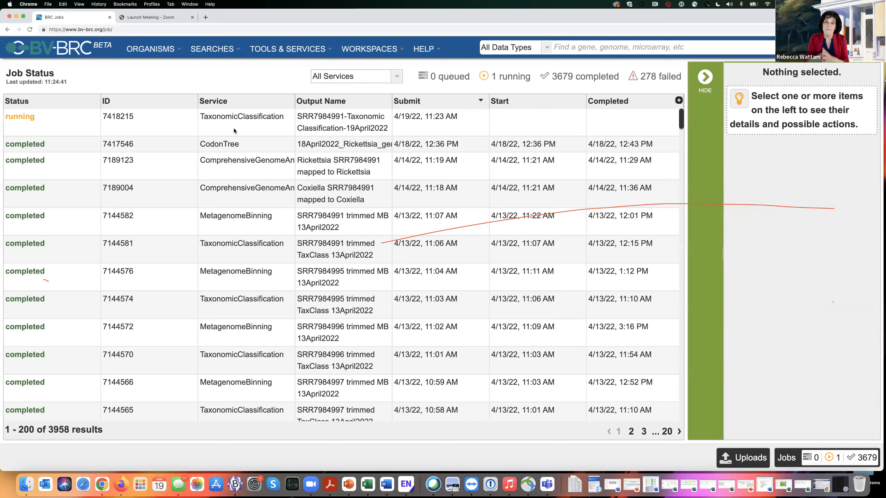
# Step: Go to the public workspaces and open the BV-BRC Workshop workspace
pyautogui.click(386, 50)
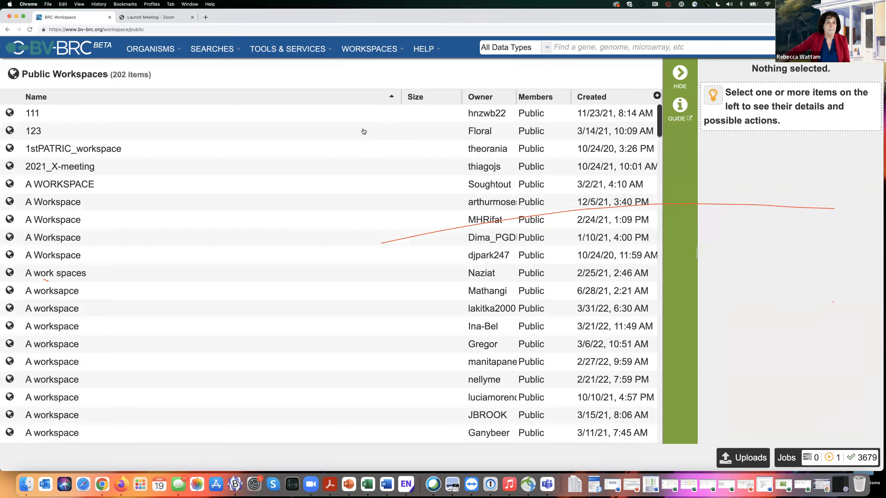
pyautogui.scroll(-10, 165, 258)
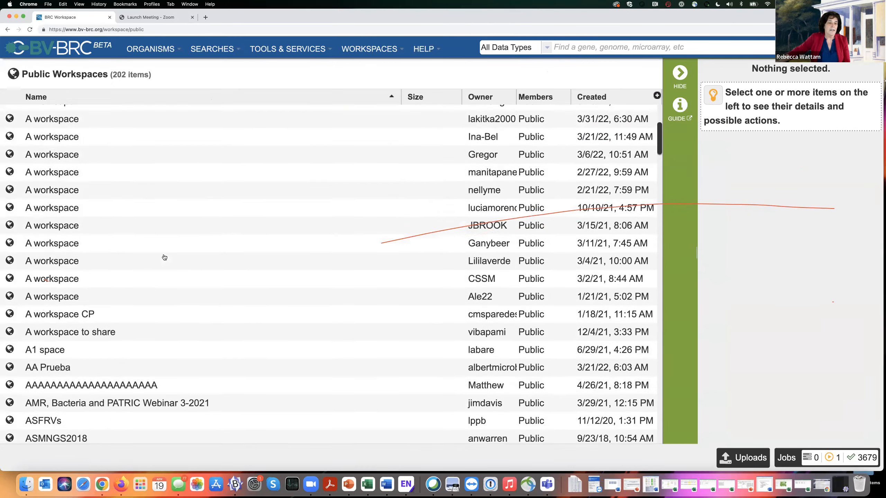
pyautogui.scroll(-7, 165, 257)
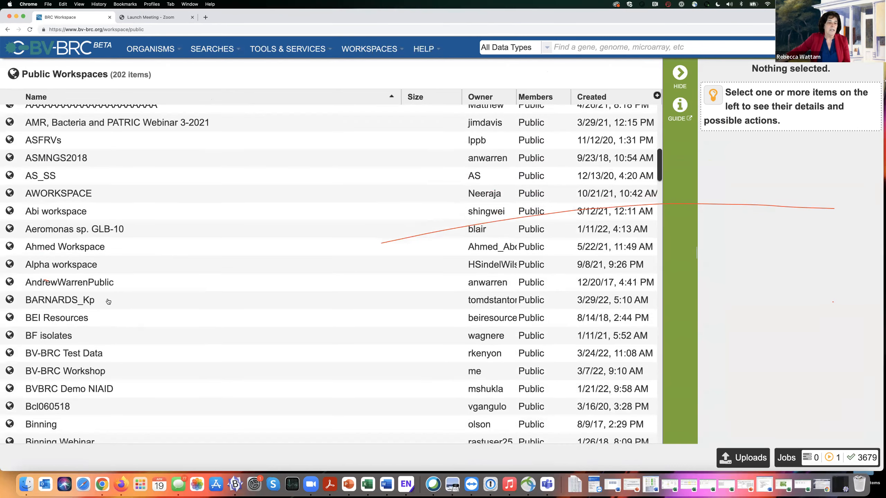
pyautogui.doubleClick(9, 372)
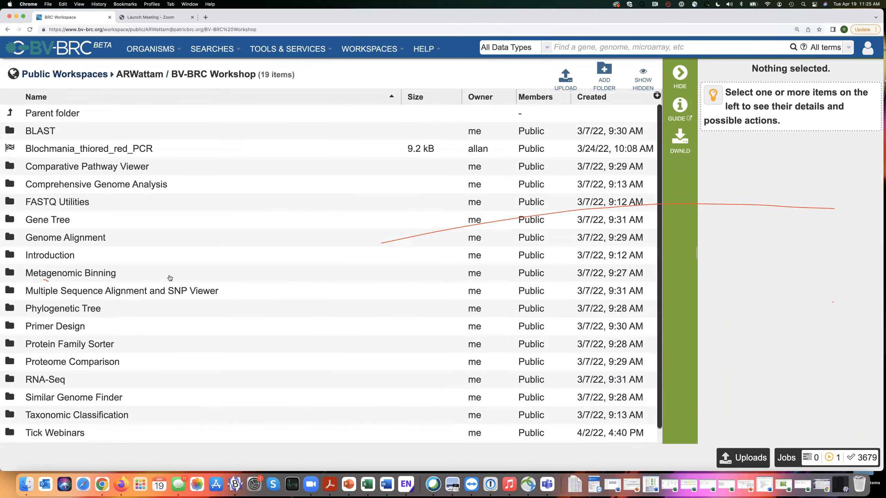
# Step: Open the Taxonomic_Classification folder inside the metagenomic webinar folder of Tick Webinars
pyautogui.scroll(-1, 149, 229)
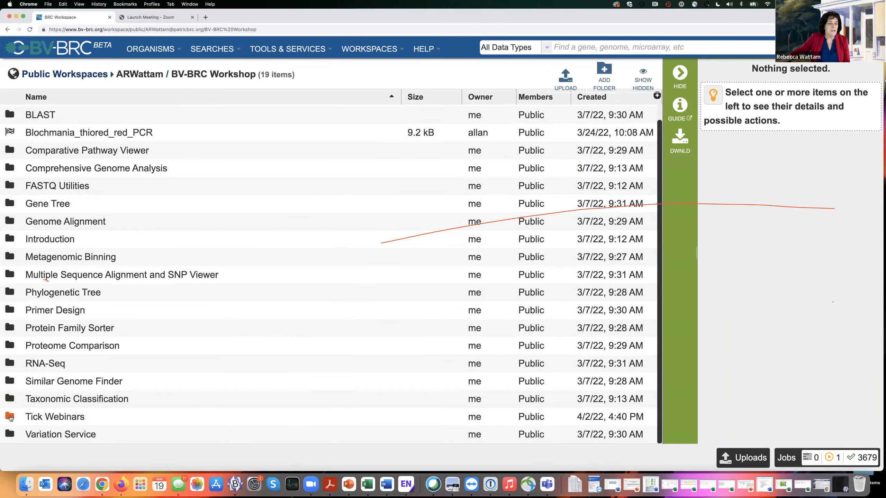
pyautogui.doubleClick(10, 417)
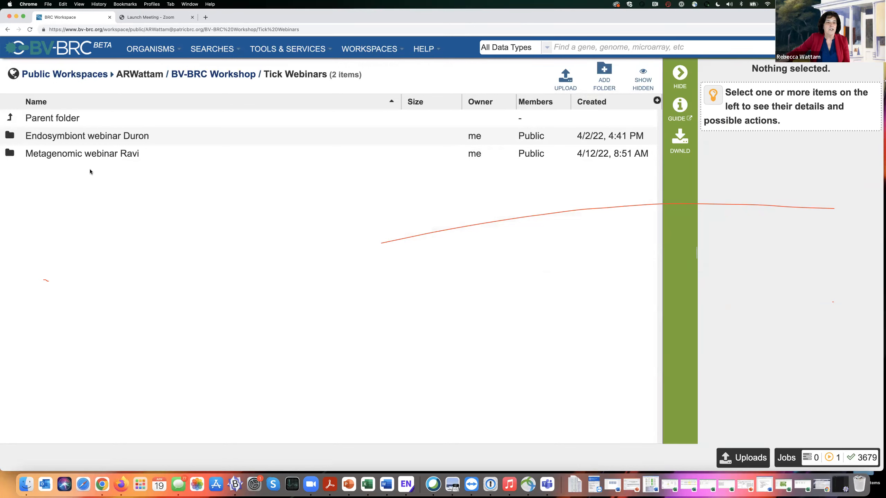
pyautogui.doubleClick(9, 155)
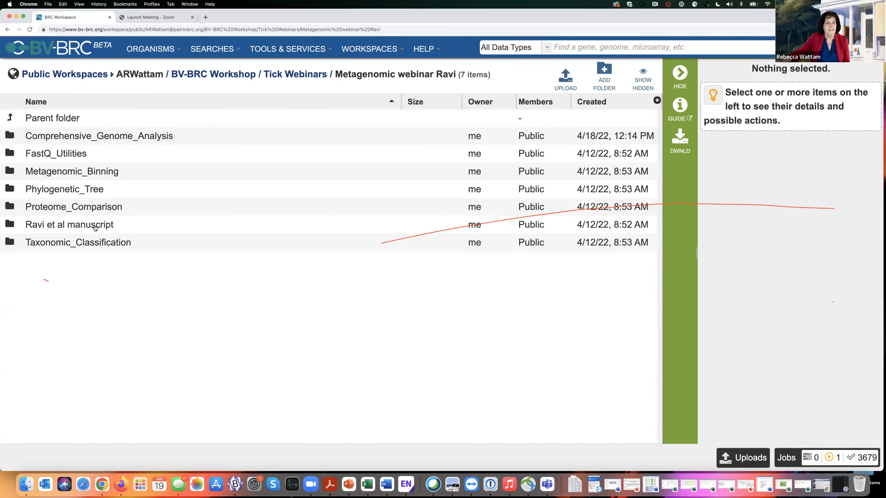
pyautogui.click(10, 244)
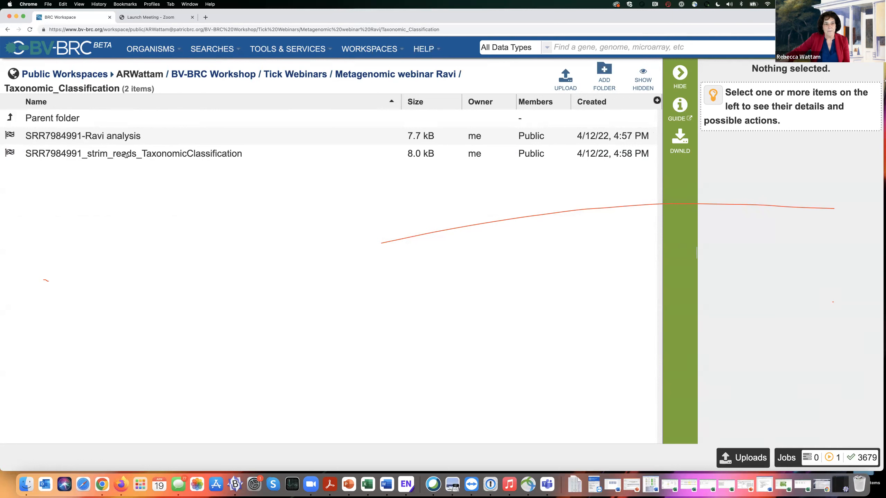
# Step: Open the SRR7984991 analysis job result and view its TaxonomicReport.html file
pyautogui.doubleClick(10, 136)
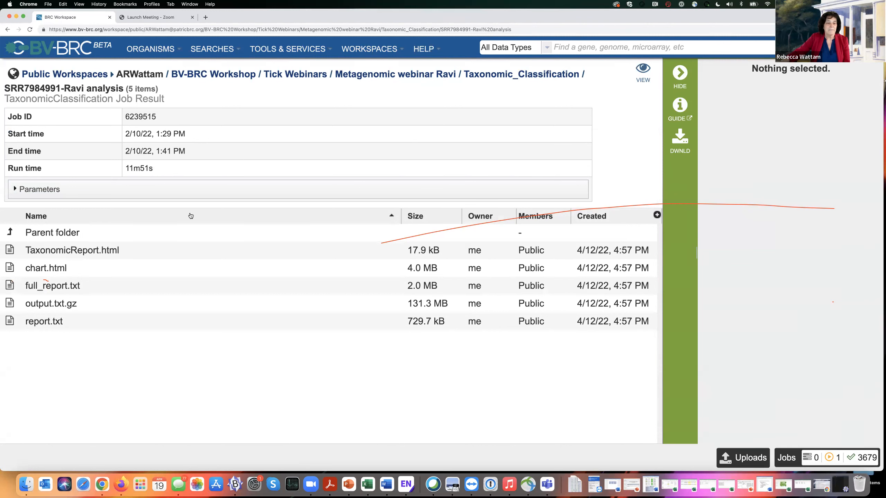
pyautogui.click(154, 254)
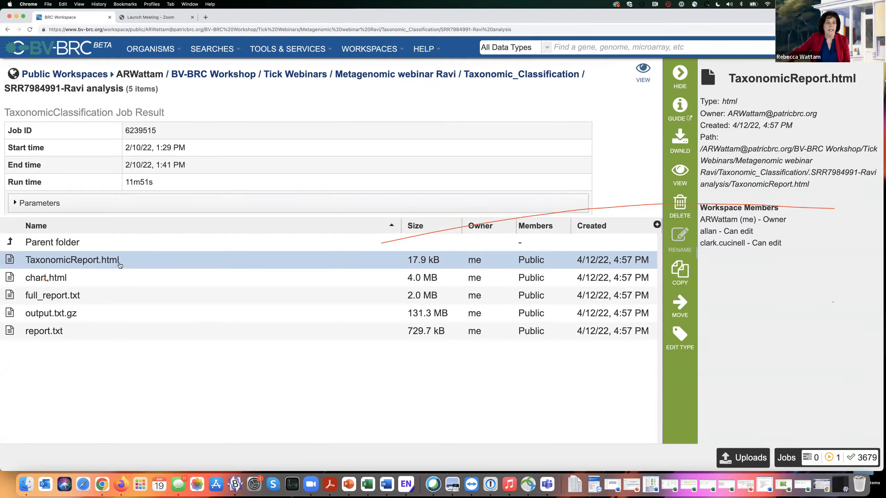
pyautogui.click(680, 171)
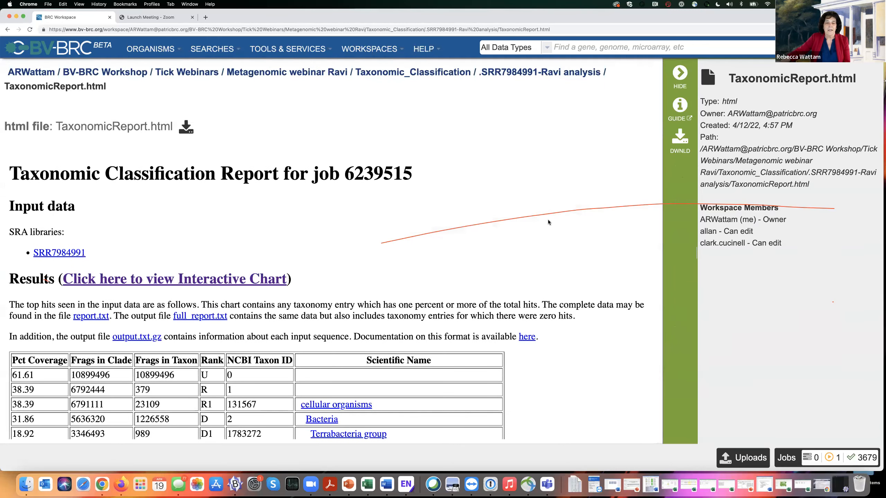
# Step: Examine the report's table of top hits, from the bacterial taxa through Staphylococcus to the Coxiella entries
pyautogui.scroll(-5, 454, 243)
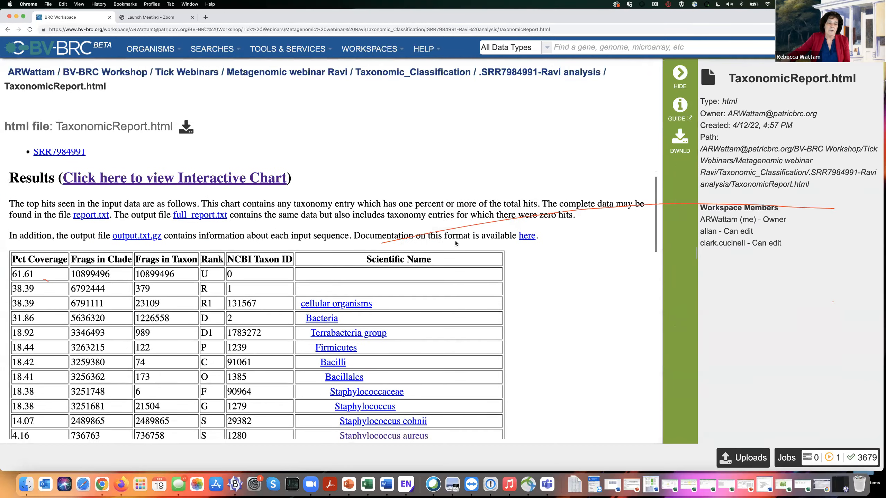
pyautogui.scroll(-3, 455, 243)
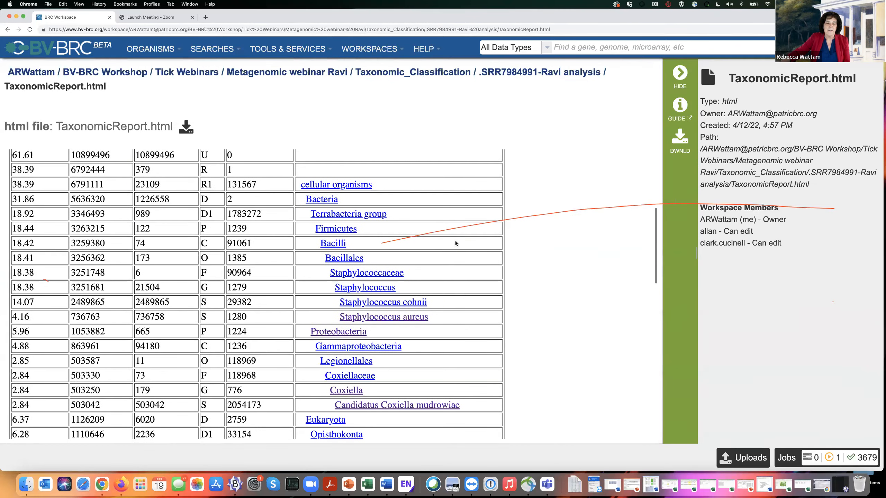
pyautogui.scroll(2, 447, 314)
pyautogui.scroll(-1, 447, 316)
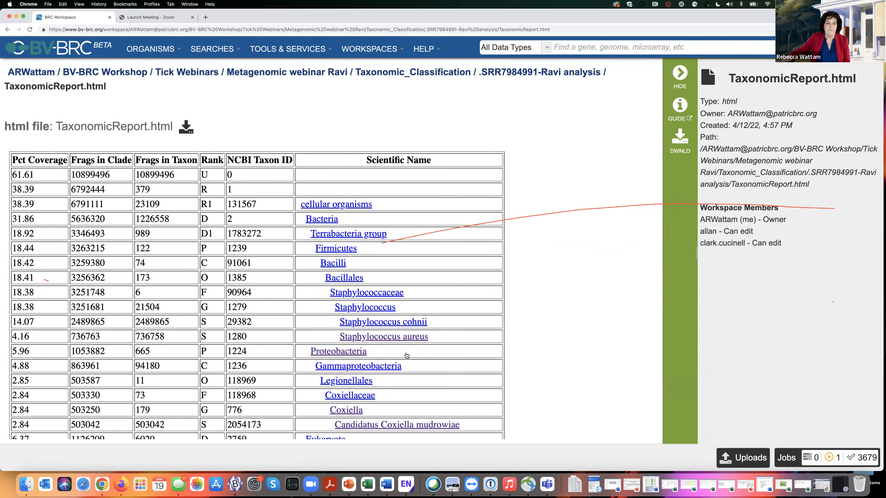
pyautogui.scroll(-4, 442, 325)
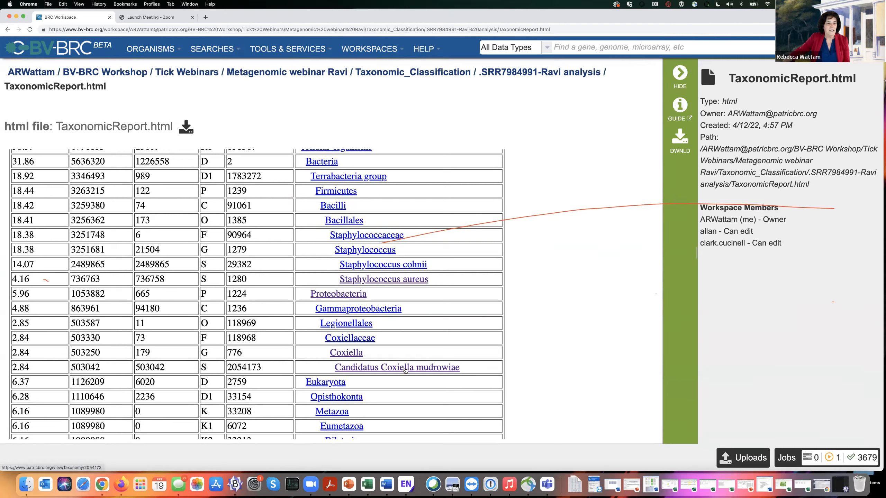
# Step: Check the report's remaining hits down to Homo sapiens, and open its interactive chart zoomed in on Bacteria
pyautogui.scroll(-12, 418, 374)
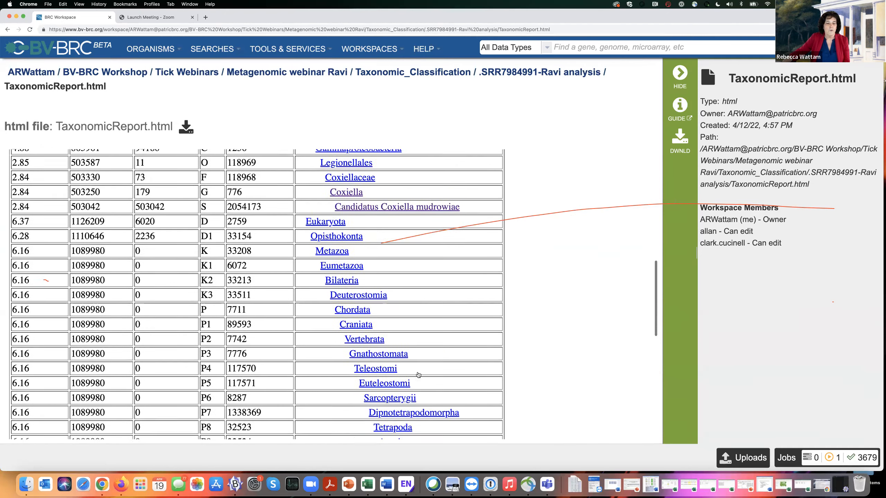
pyautogui.scroll(-14, 418, 374)
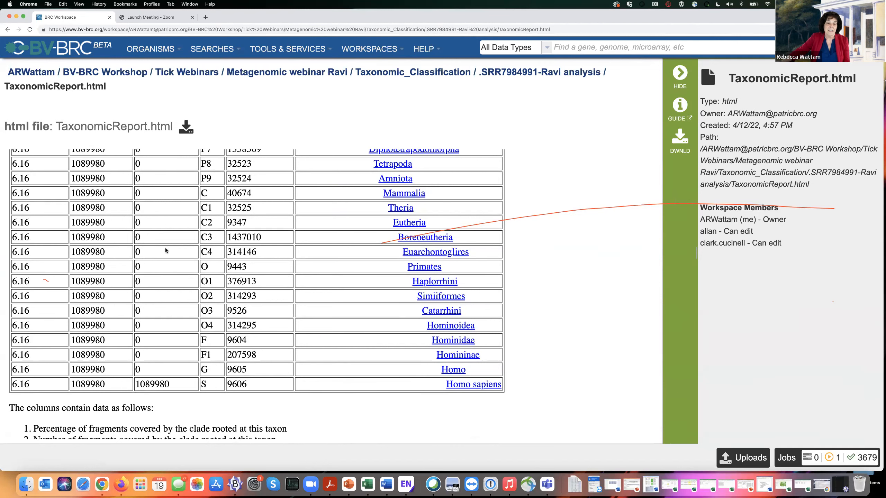
pyautogui.scroll(20, 179, 249)
pyautogui.scroll(15, 183, 249)
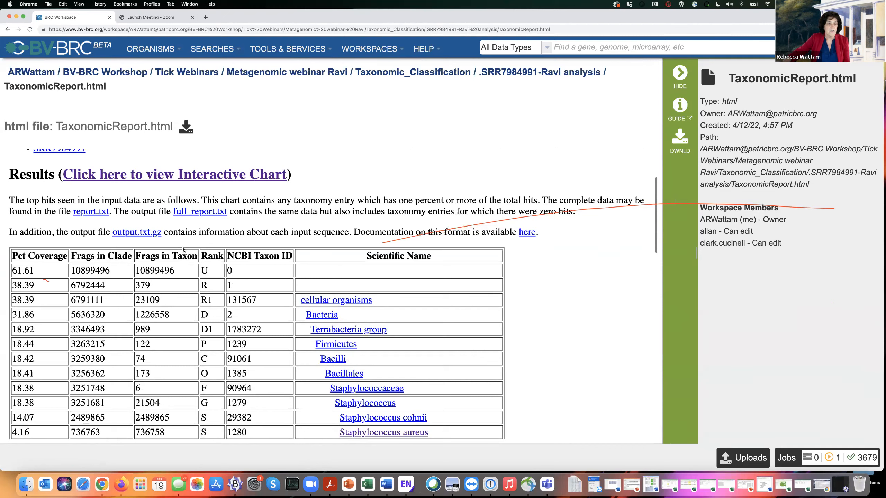
pyautogui.scroll(1, 182, 247)
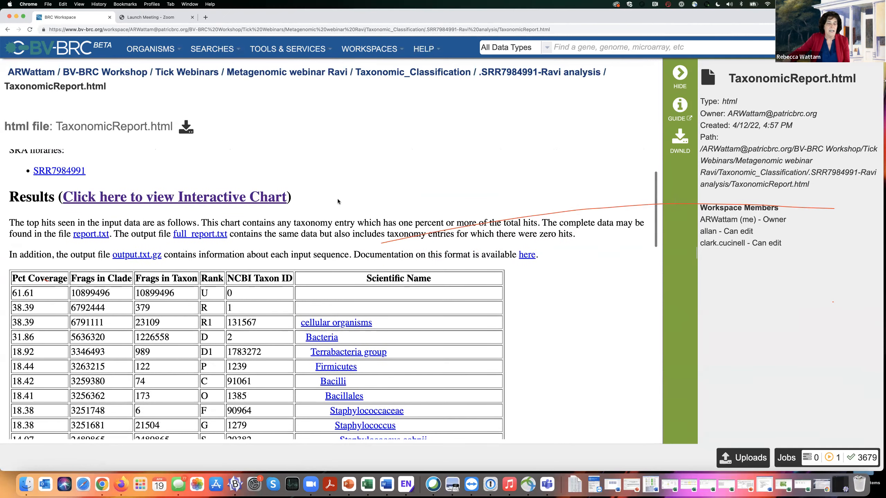
pyautogui.click(177, 199)
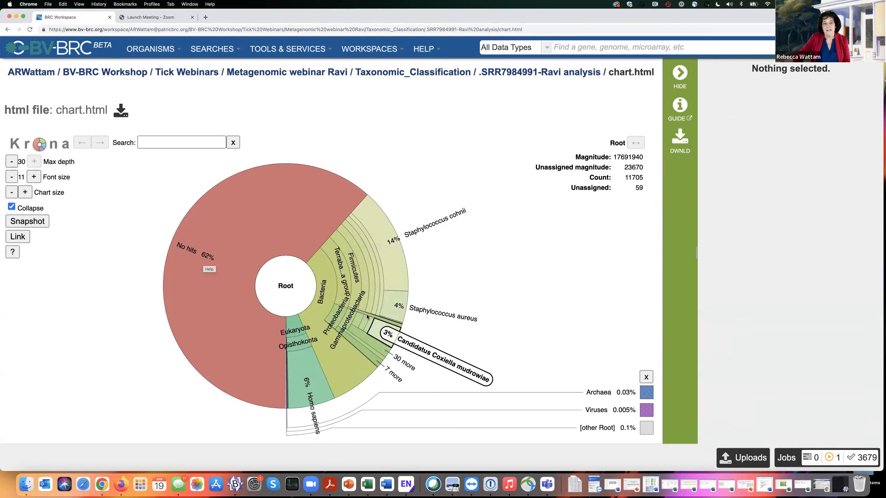
pyautogui.click(324, 298)
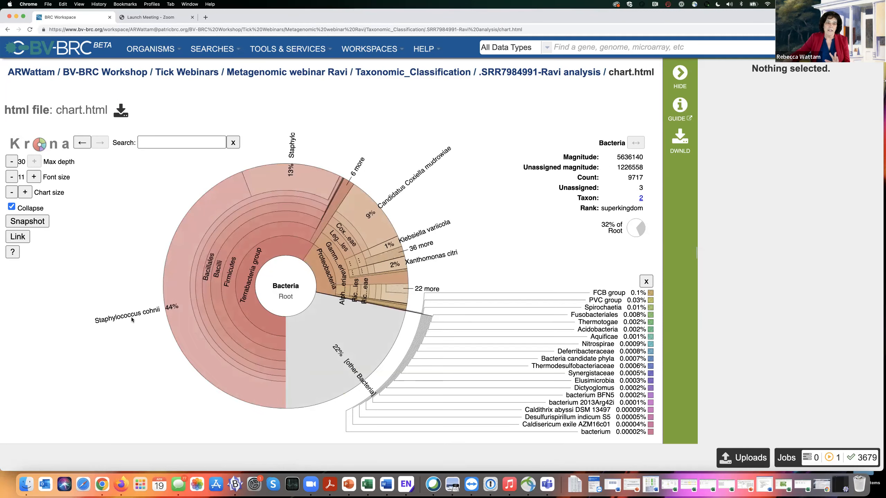
# Step: Go back to the Taxonomic_Classification folder and view TaxonomicReport.html in the SRR7984991_strim_reads_TaxonomicClassification job result
pyautogui.click(443, 72)
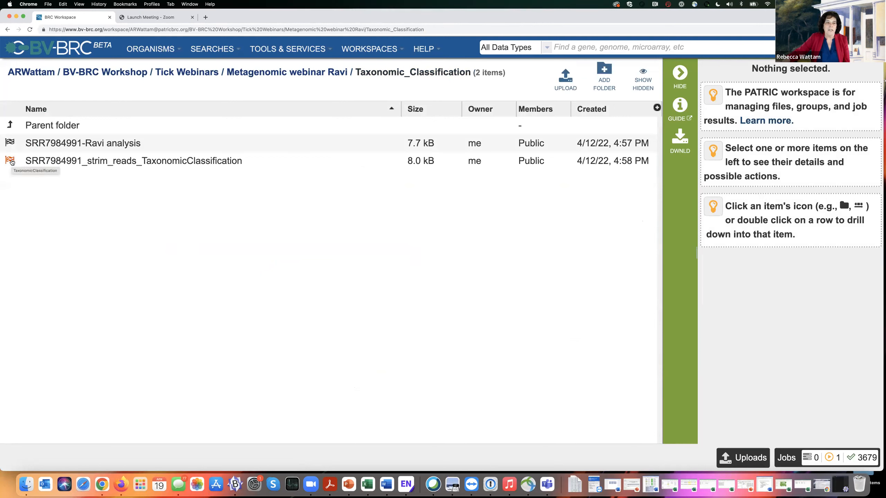
pyautogui.click(10, 160)
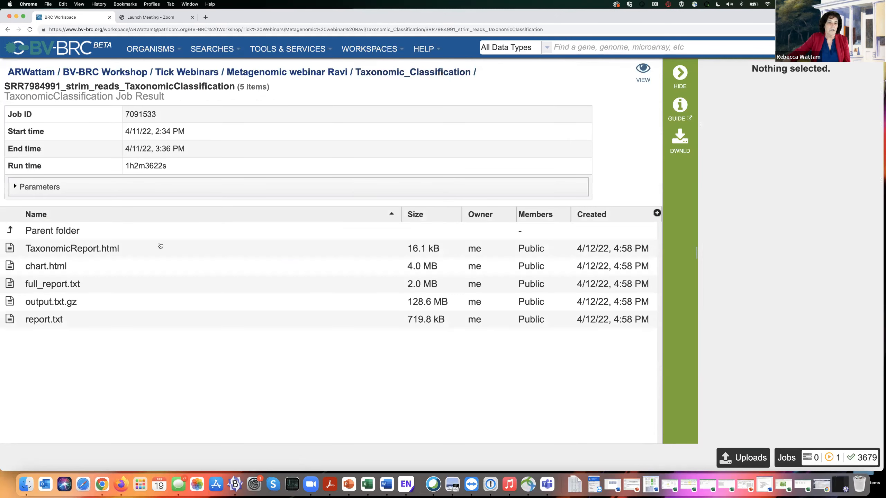
pyautogui.click(150, 250)
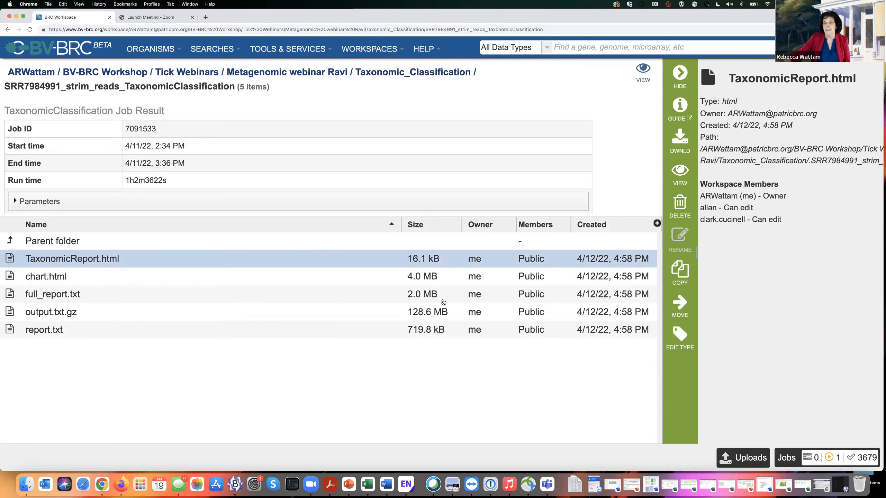
pyautogui.click(679, 172)
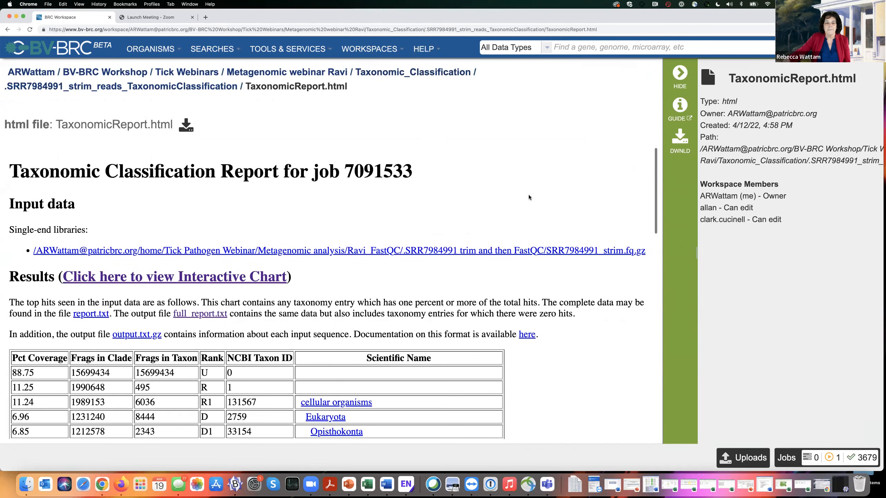
# Step: Examine the trimmed-reads report's table of top hits, from Eukaryota through Homo sapiens to Candidatus Coxiella mudrowiae
pyautogui.scroll(-3, 529, 195)
pyautogui.scroll(-10, 424, 306)
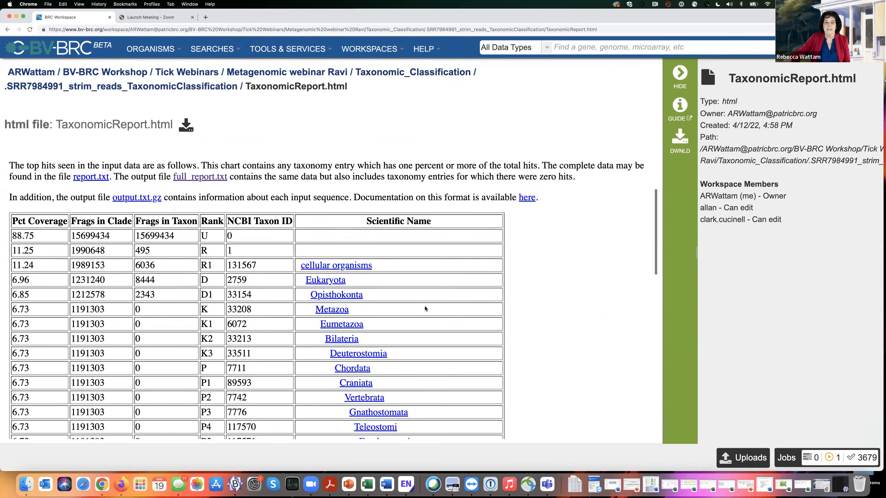
pyautogui.scroll(-3, 424, 308)
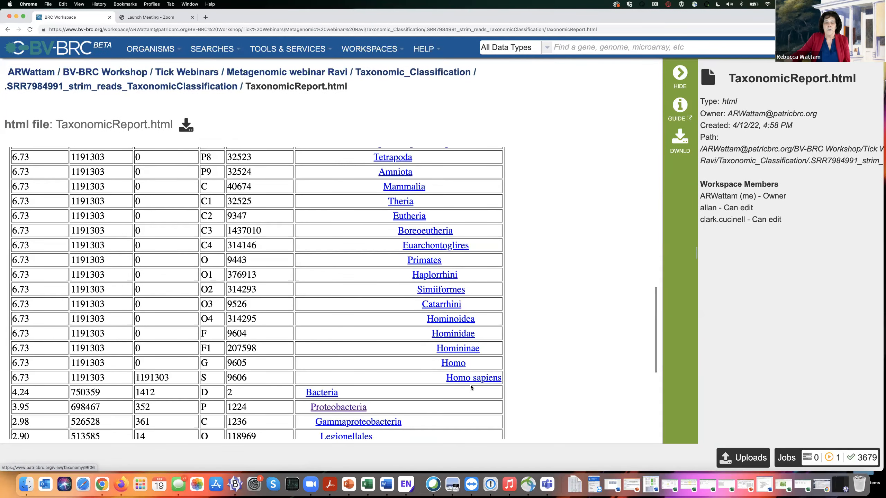
pyautogui.scroll(-5, 486, 364)
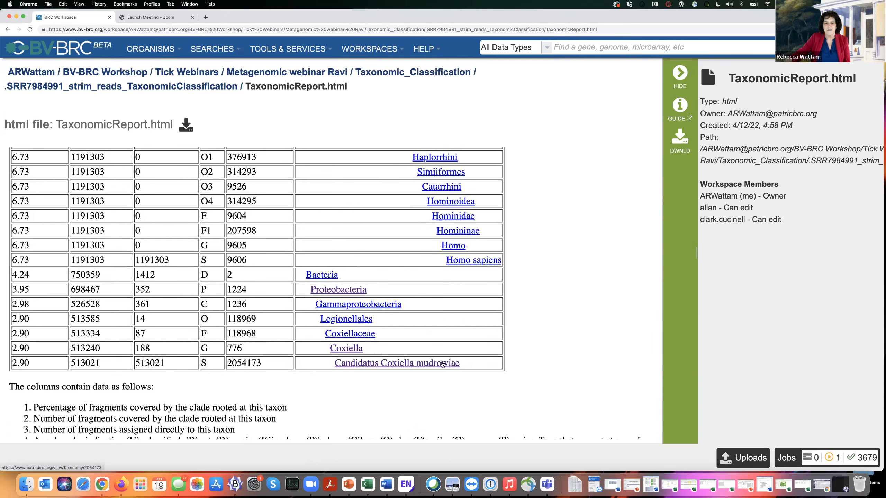
pyautogui.scroll(7, 421, 361)
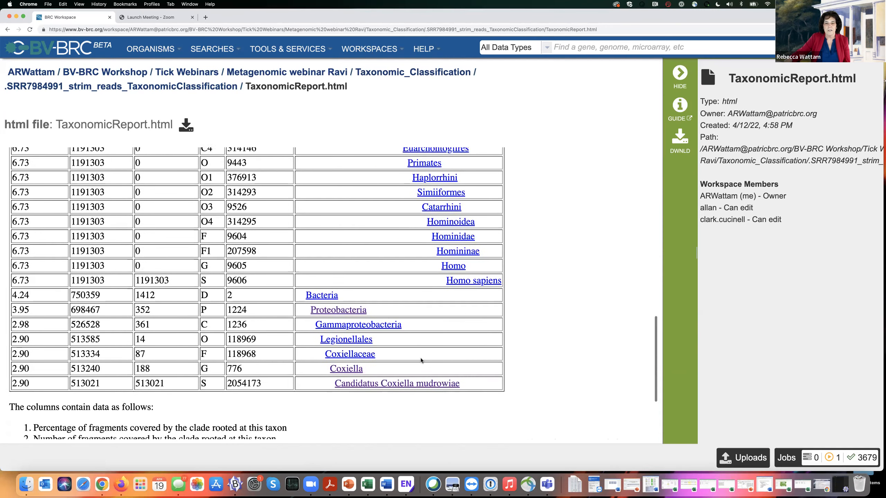
pyautogui.scroll(9, 421, 360)
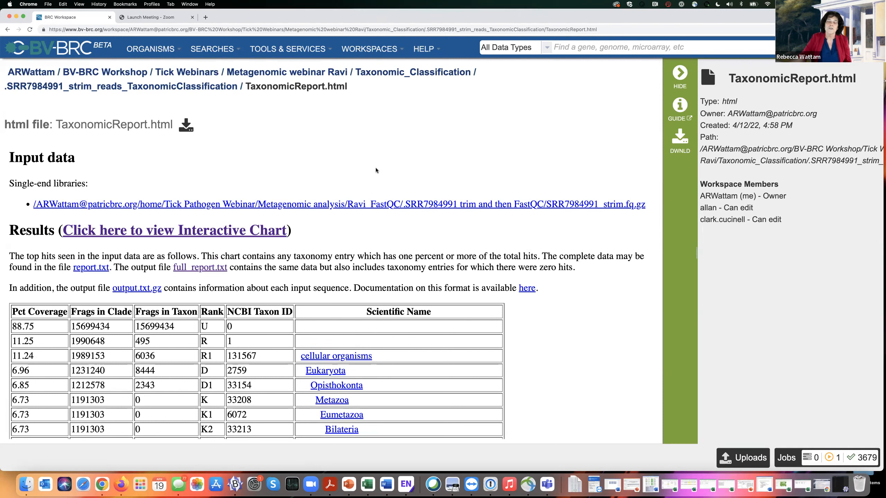
# Step: Open the interactive chart of the trimmed-reads report and zoom in on the Bacteria segment
pyautogui.click(230, 231)
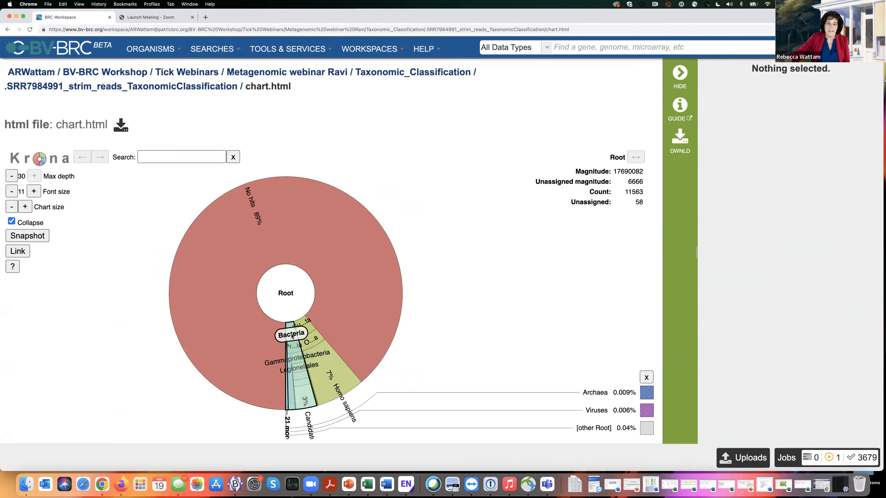
pyautogui.click(293, 336)
pyautogui.click(293, 335)
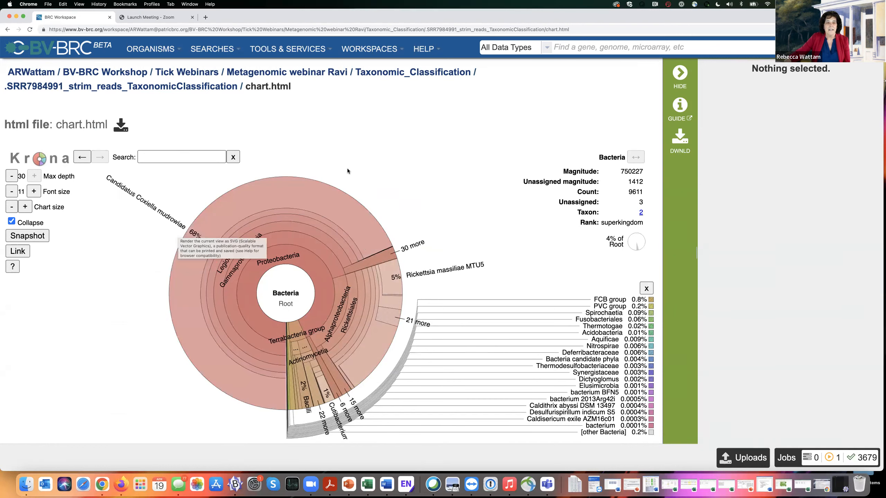
# Step: Return to the trimmed-reads result folder and view the full_report.txt file
pyautogui.click(179, 87)
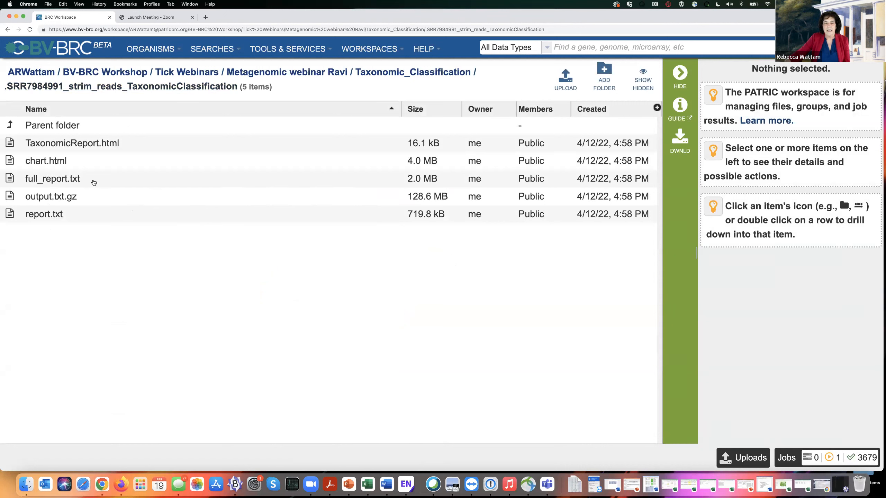
pyautogui.click(93, 183)
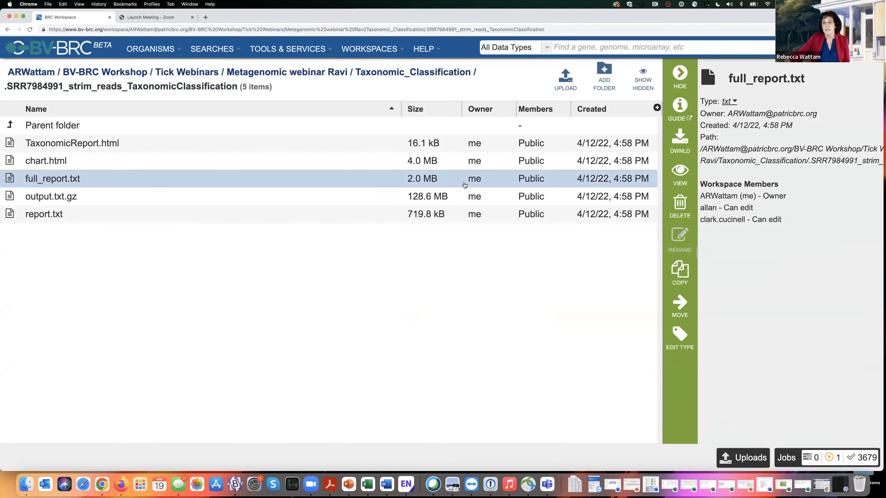
pyautogui.click(684, 169)
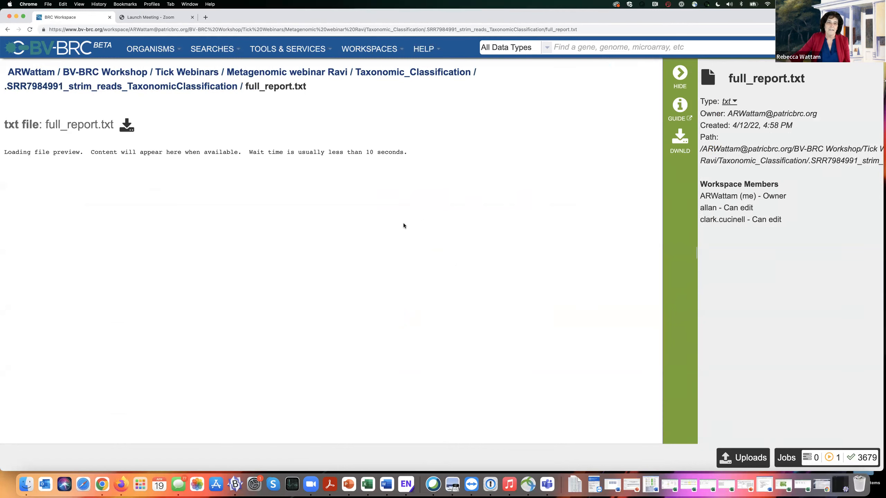
# Step: Search the full report text for "Coxiella"
pyautogui.scroll(-2, 402, 223)
pyautogui.press('super+f')
pyautogui.write('Coxi')
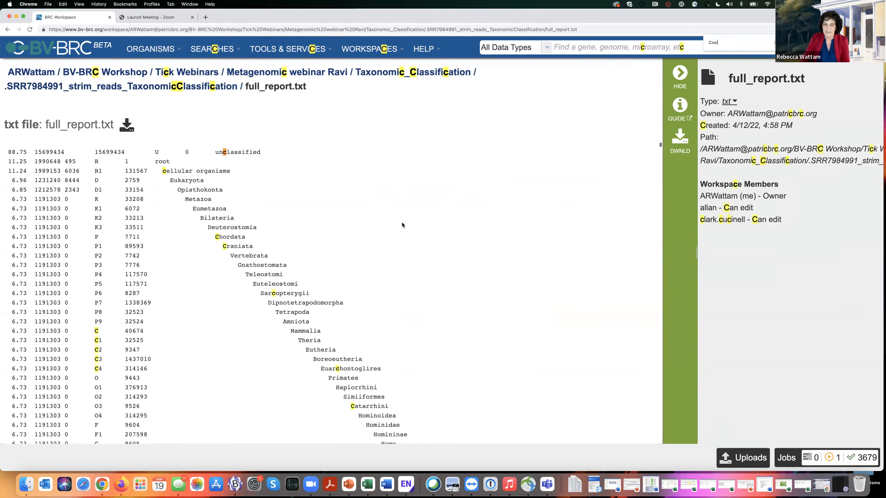
pyautogui.write('ella')
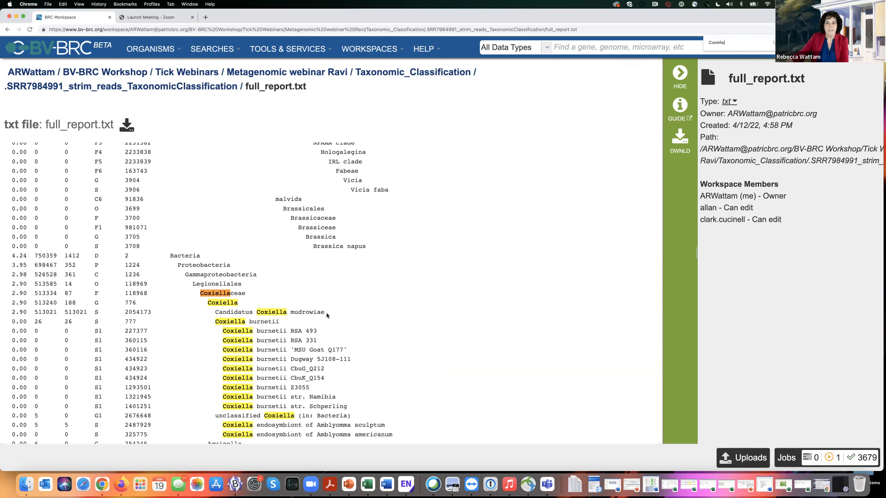
# Step: Search the full report for "Rickettsia mass" and examine the matching entries and the taxa listed around them
pyautogui.press('BackSpace')
pyautogui.press('BackSpace')
pyautogui.press('BackSpace')
pyautogui.press('BackSpace')
pyautogui.press('BackSpace')
pyautogui.press('BackSpace')
pyautogui.press('BackSpace')
pyautogui.press('BackSpace')
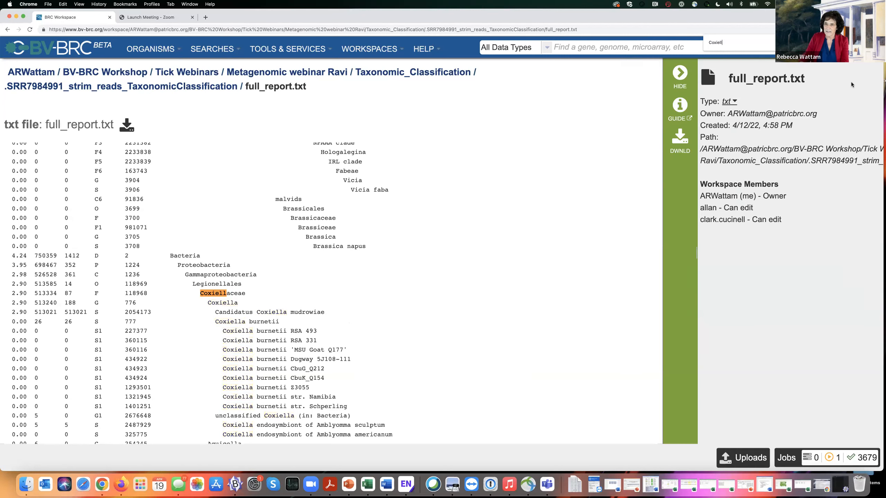
pyautogui.write('R')
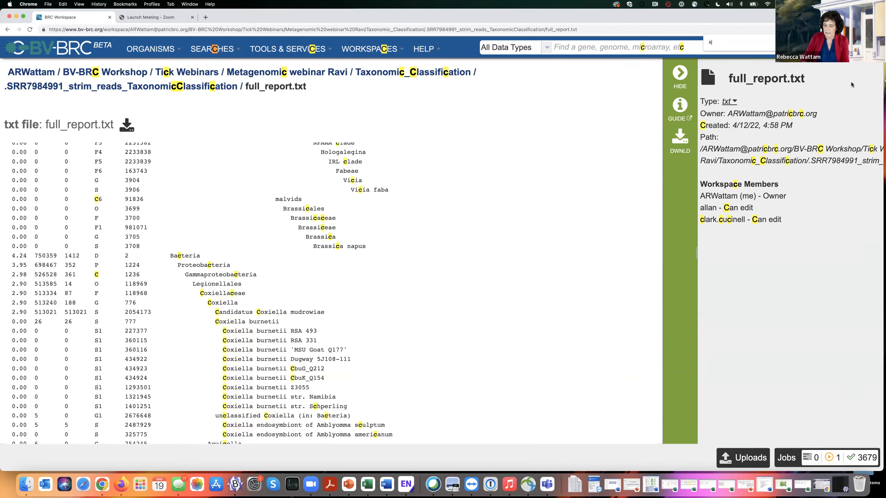
pyautogui.write('ickettsia mass')
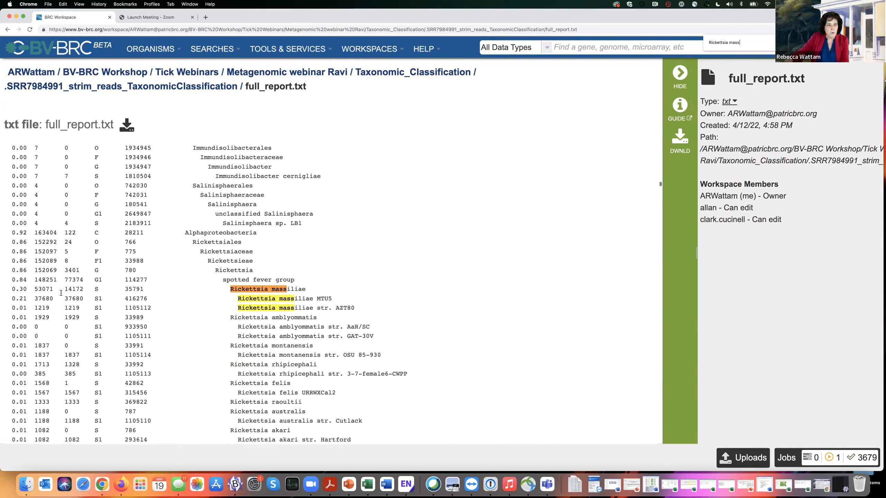
pyautogui.scroll(-1, 84, 307)
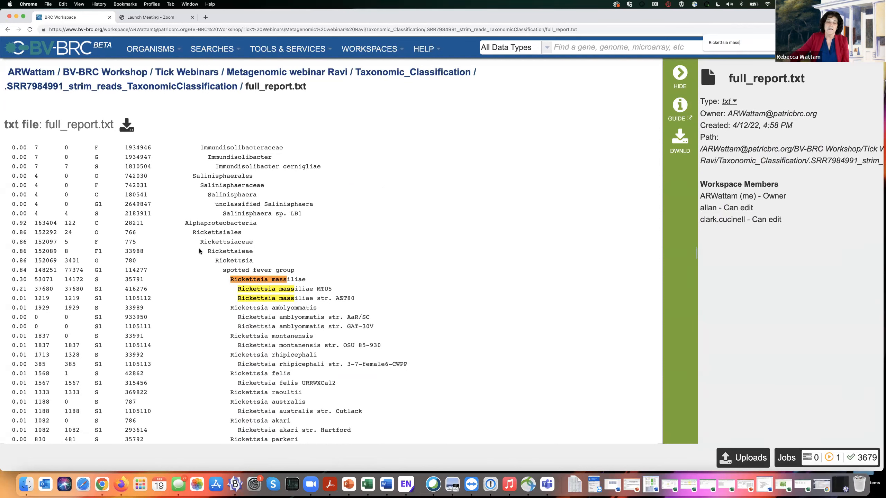
pyautogui.scroll(20, 384, 240)
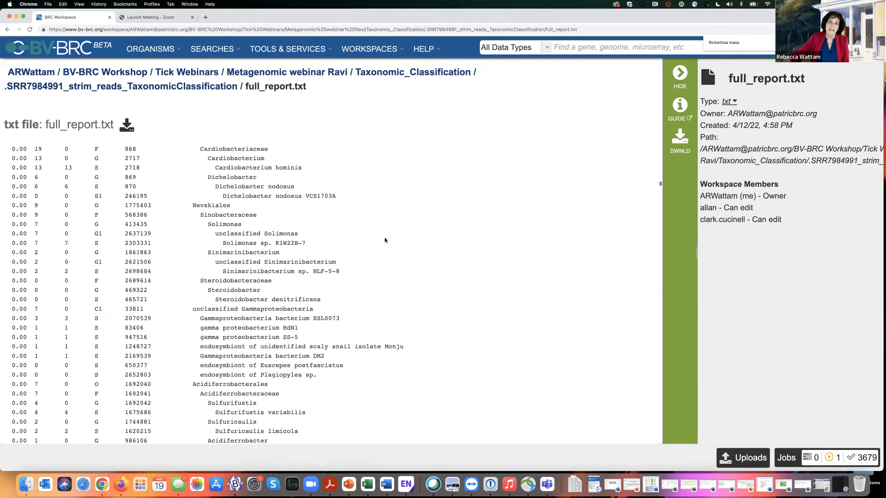
pyautogui.scroll(5, 385, 237)
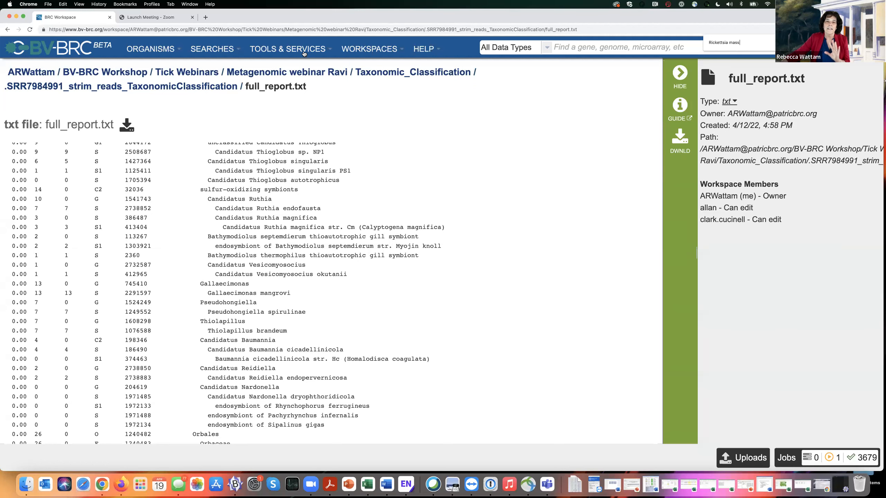
pyautogui.scroll(-5, 368, 194)
pyautogui.scroll(-15, 369, 193)
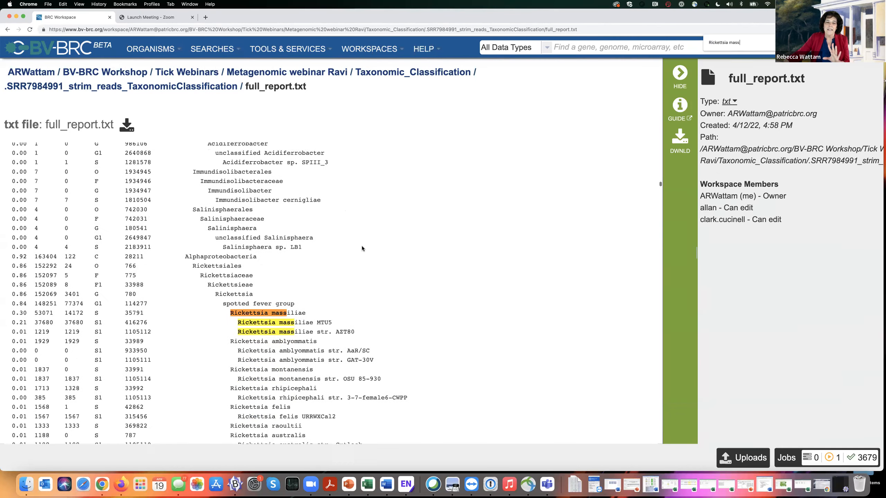
pyautogui.scroll(-1, 362, 249)
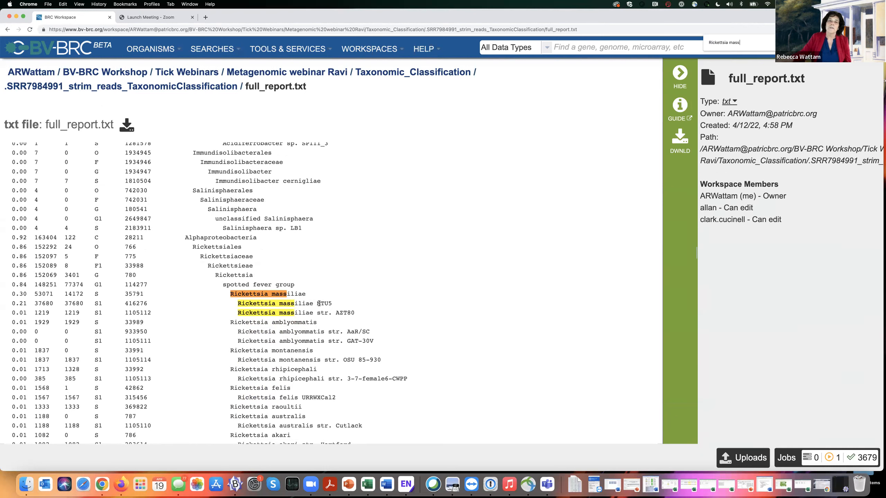
# Step: Open the Fastq Utilities service and set the output folder to Nobel Prize Winning Research
pyautogui.click(291, 48)
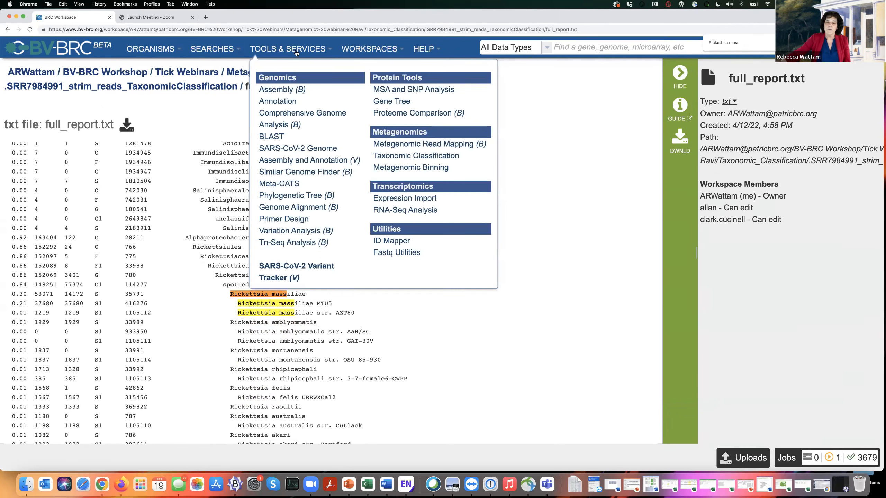
pyautogui.click(401, 254)
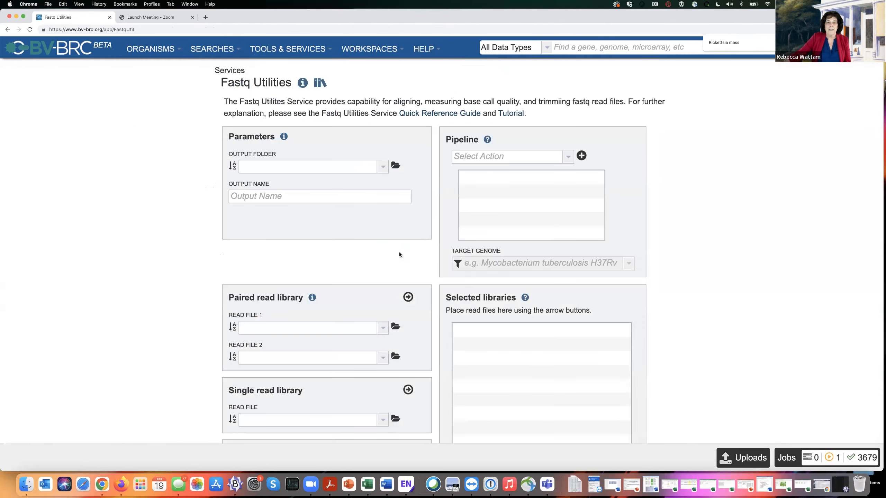
pyautogui.click(298, 165)
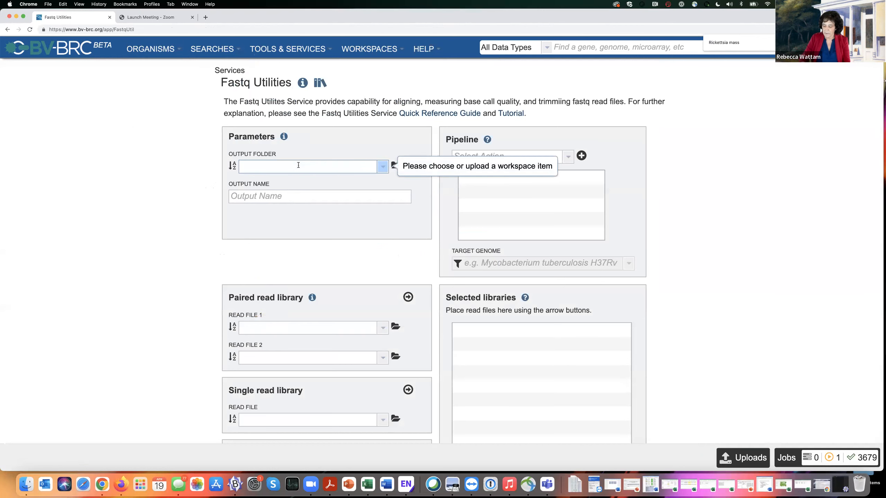
pyautogui.write('Nobel Prize Winning Research')
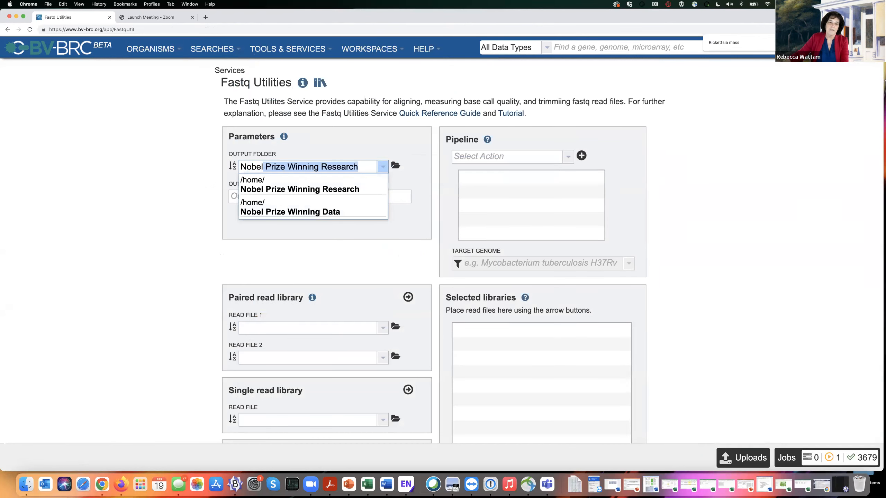
pyautogui.click(268, 189)
# Step: Name the job output "SRR7984991 Fastqc Trim Align to Rickettsia"
pyautogui.click(269, 200)
pyautogui.write('SRR7984991')
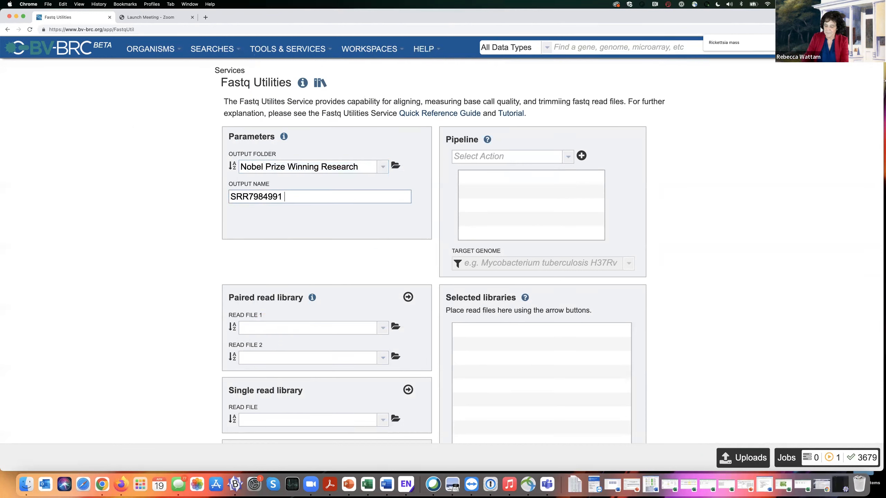
pyautogui.write('Fastqc Trim ')
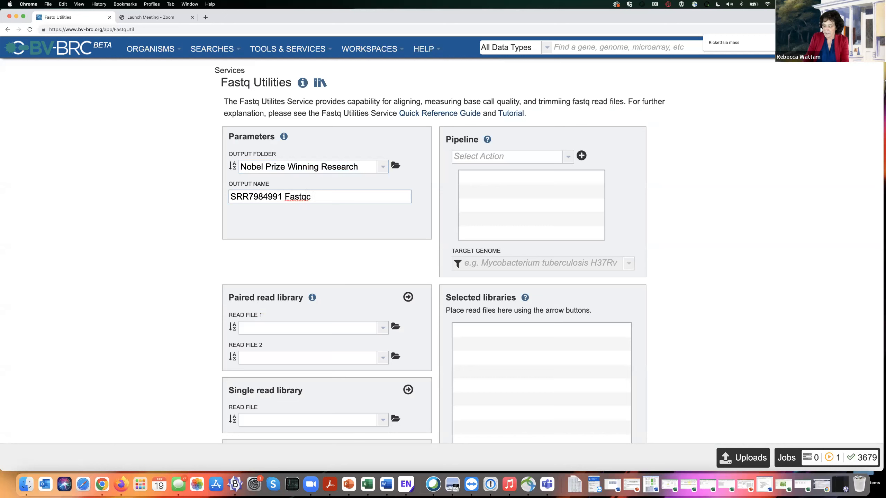
pyautogui.write('Ali')
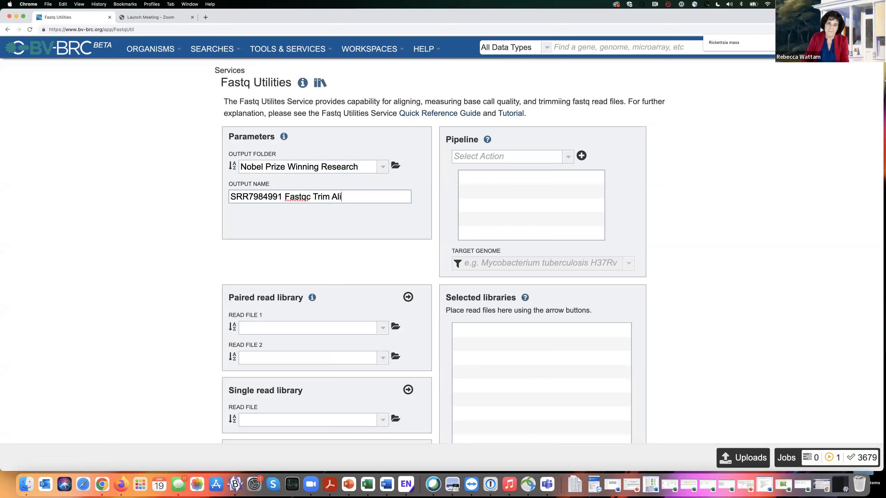
pyautogui.write('gn to Rickettsia')
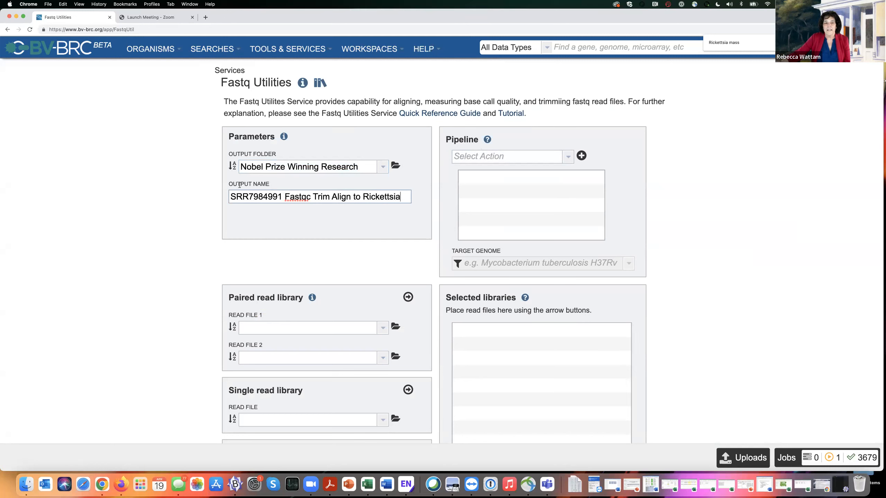
# Step: Add the FastQC, Trim and Align actions to the pipeline in that order
pyautogui.click(569, 160)
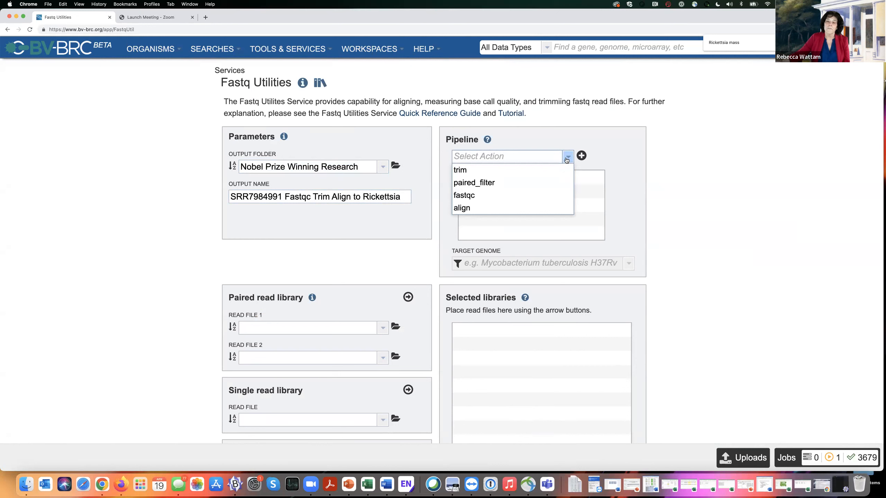
pyautogui.click(468, 198)
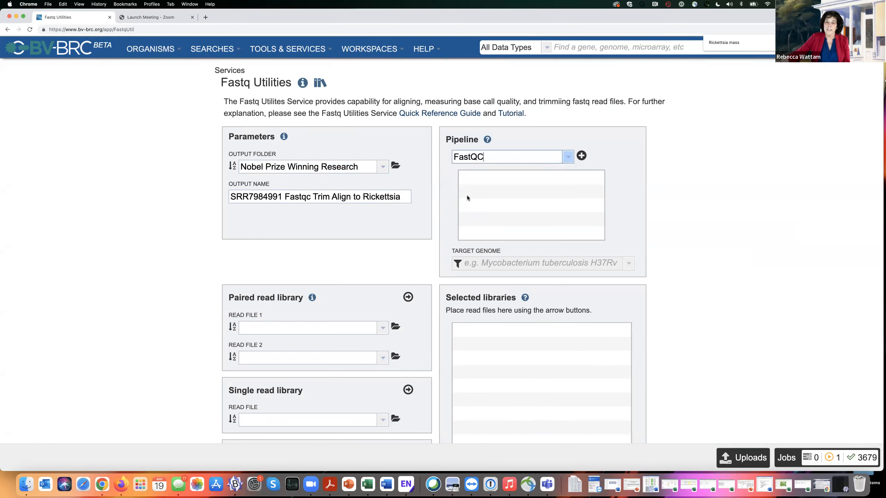
pyautogui.click(581, 156)
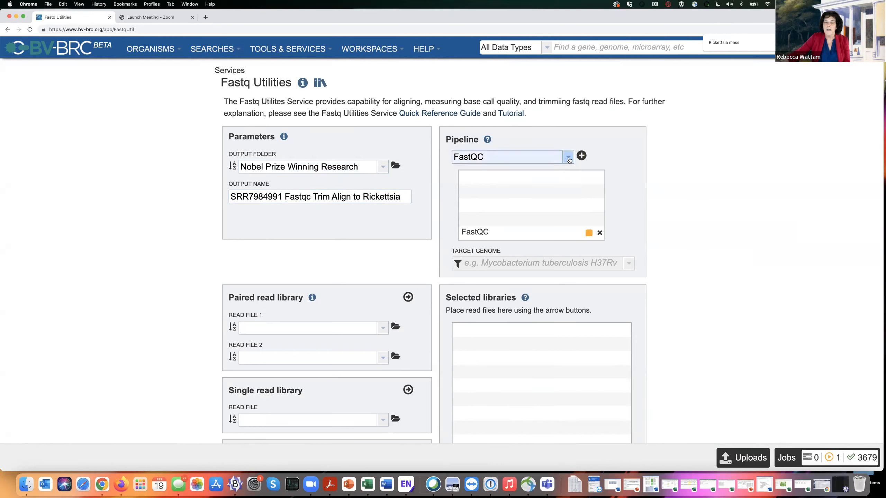
pyautogui.click(568, 158)
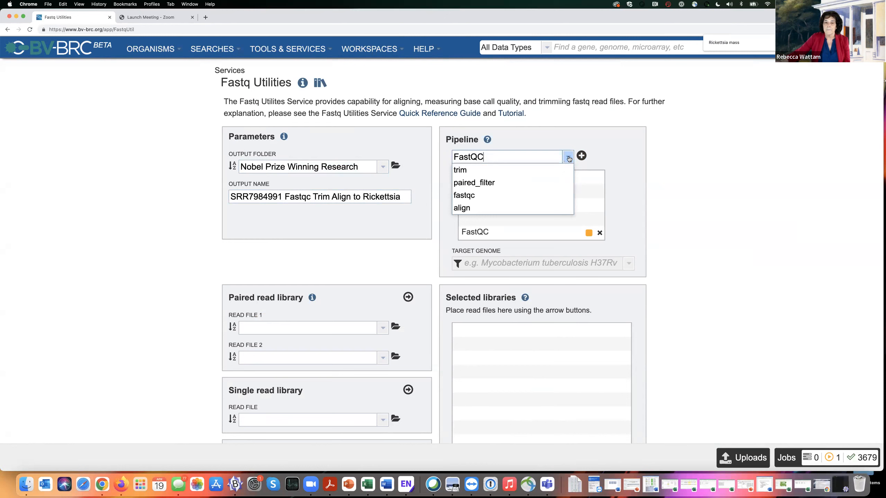
pyautogui.click(468, 171)
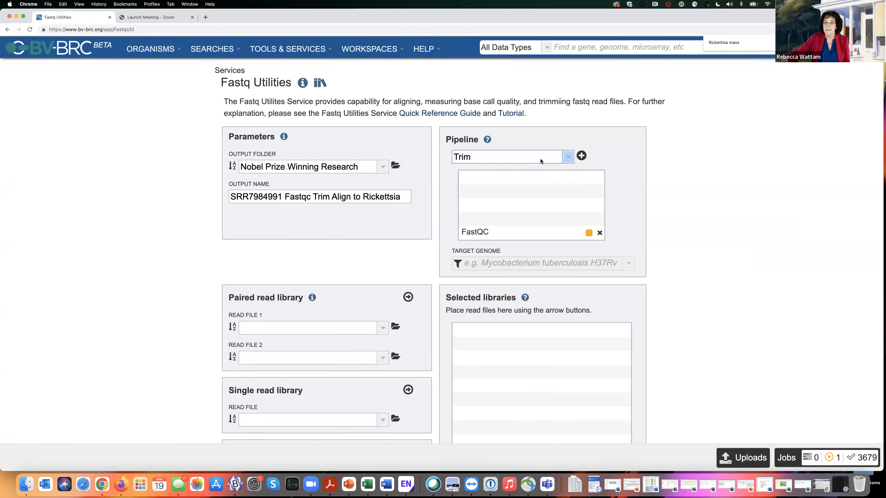
pyautogui.click(581, 156)
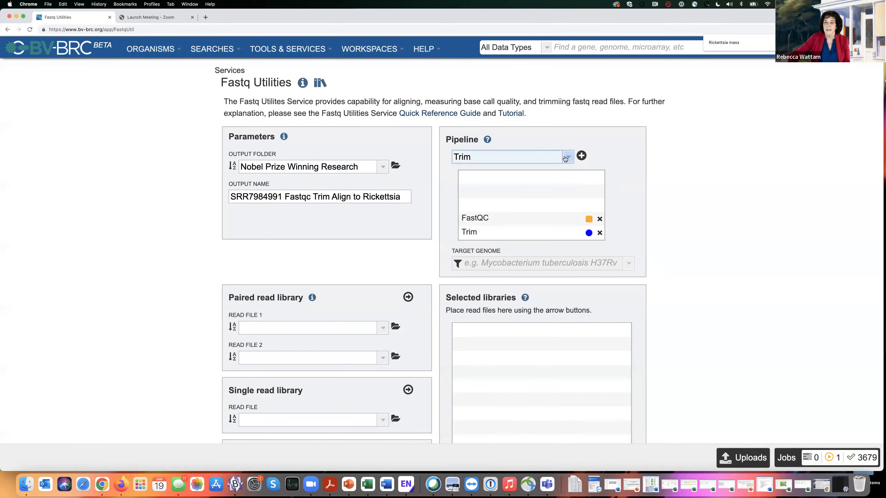
pyautogui.click(544, 160)
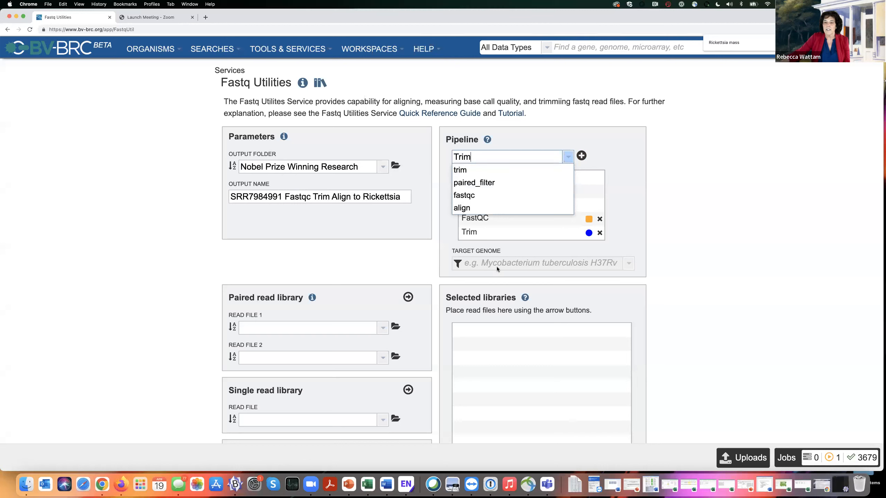
pyautogui.click(464, 208)
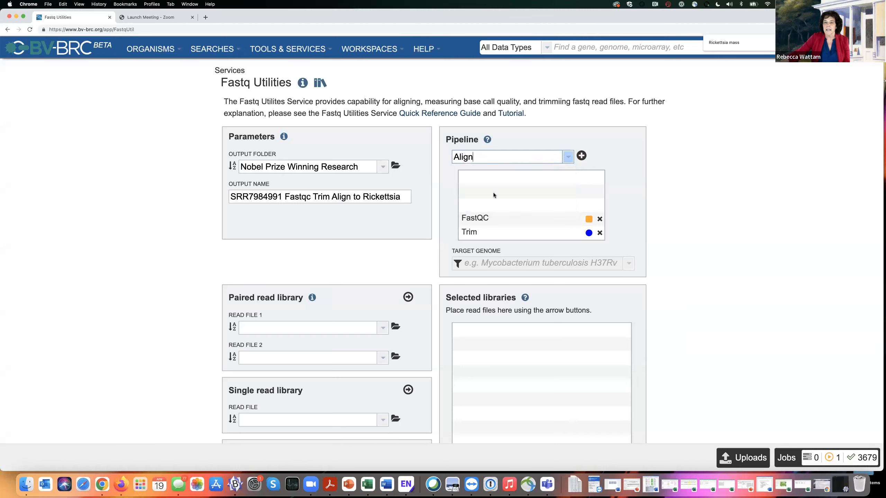
pyautogui.click(581, 156)
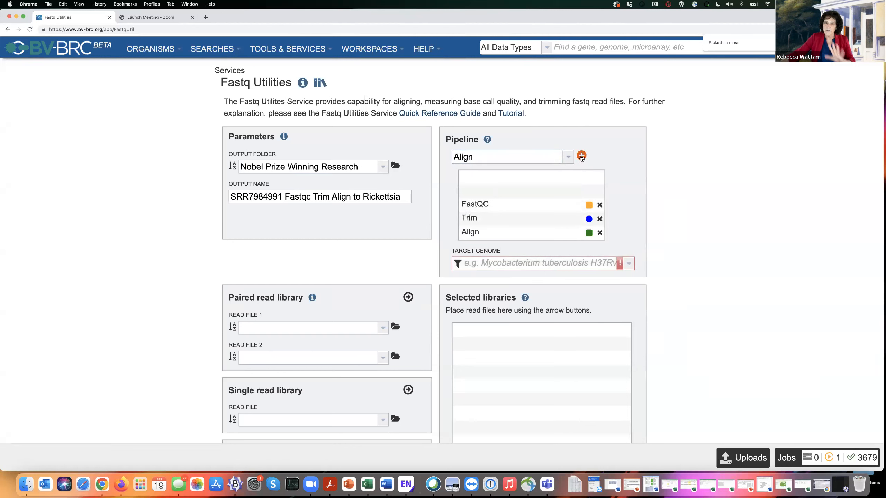
# Step: Search the target genomes for "MTU5" and select the representative genome Rickettsia massiliae MTU5 [416276.5]
pyautogui.click(475, 263)
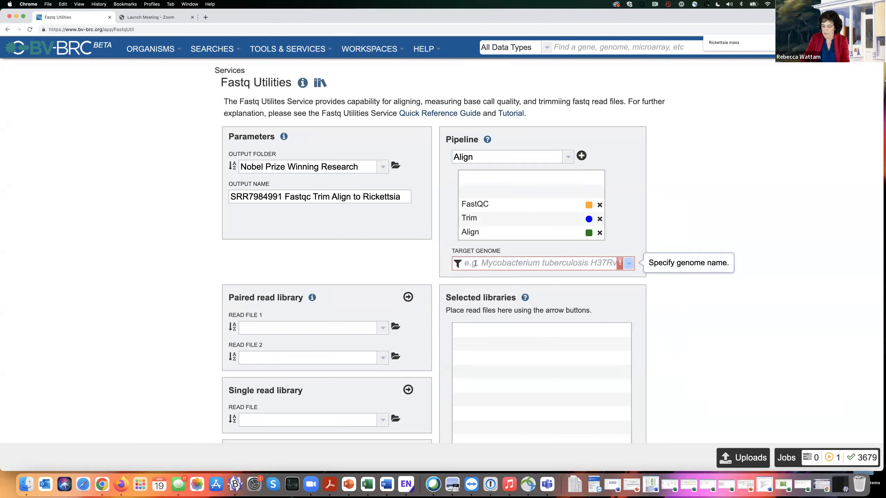
pyautogui.write('MTU5')
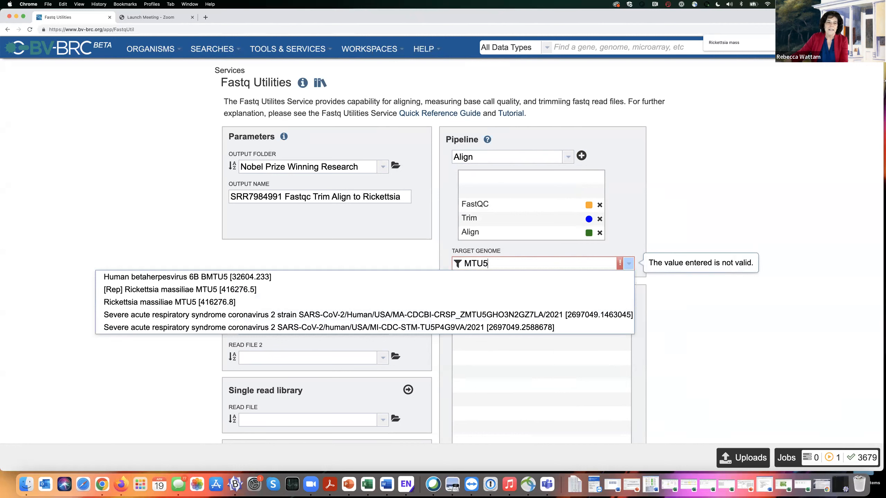
pyautogui.click(199, 290)
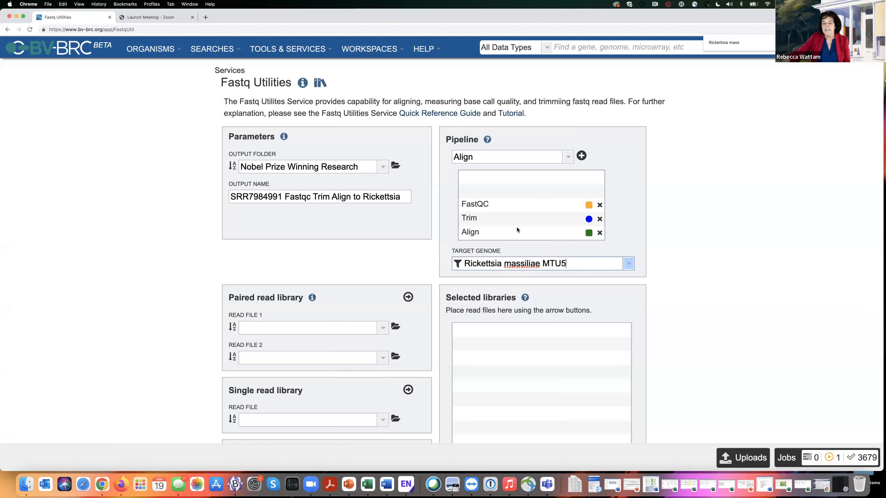
# Step: Add SRA run accession SRR7984991 to the selected libraries and submit the Fastq Utilities job
pyautogui.scroll(-5, 678, 261)
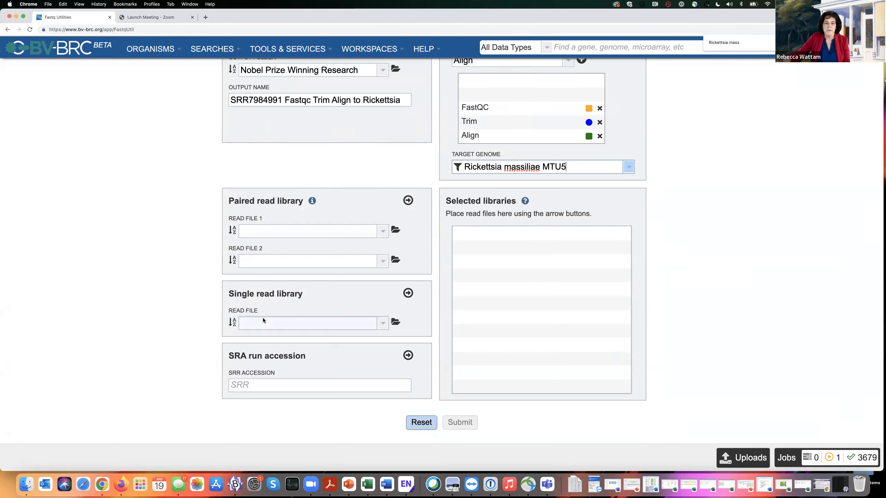
pyautogui.click(235, 385)
pyautogui.write('SRR7984991')
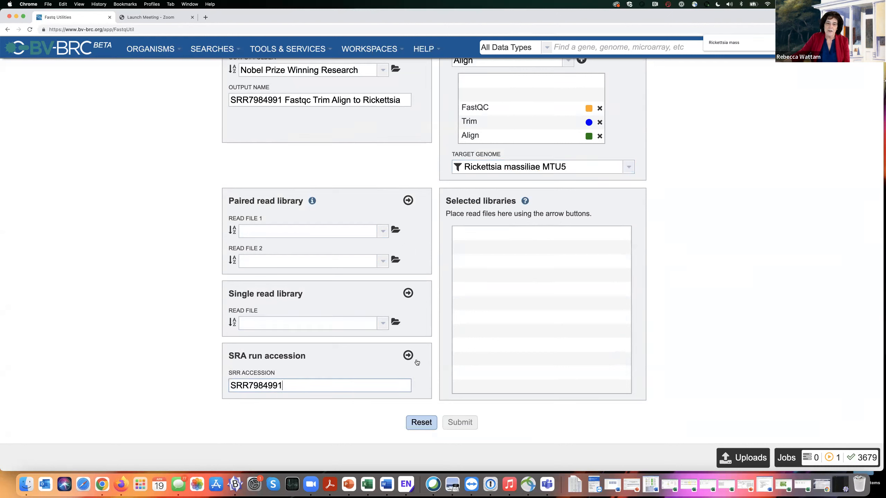
pyautogui.scroll(1, 408, 356)
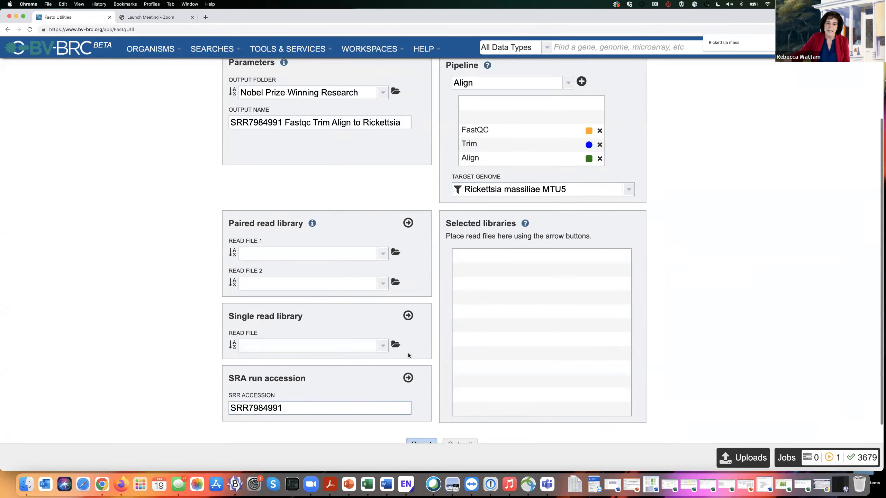
pyautogui.click(408, 378)
pyautogui.scroll(-1, 715, 283)
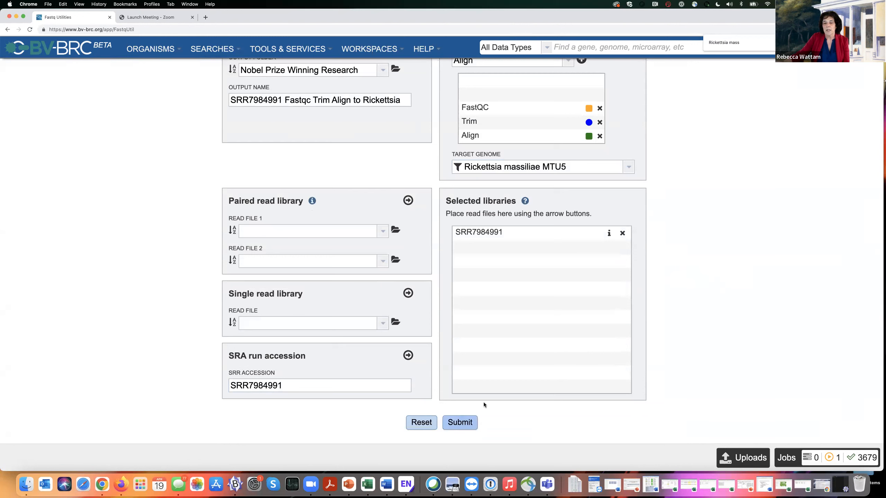
pyautogui.click(465, 426)
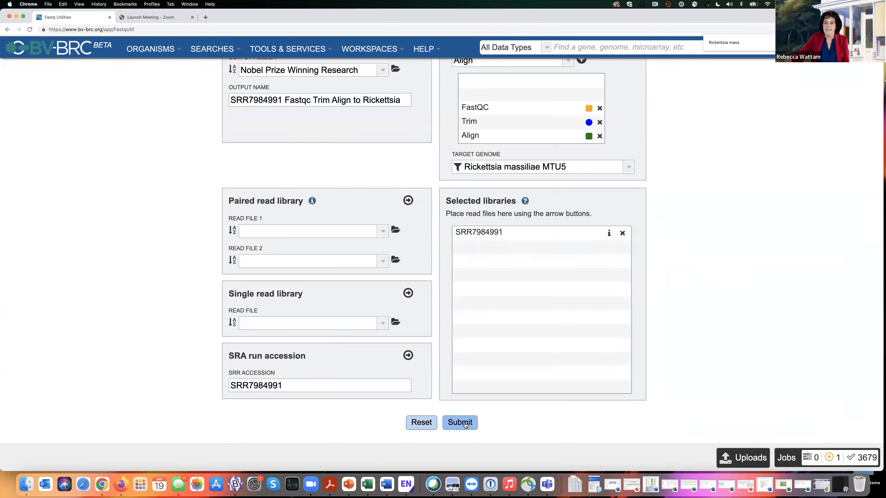
pyautogui.click(465, 423)
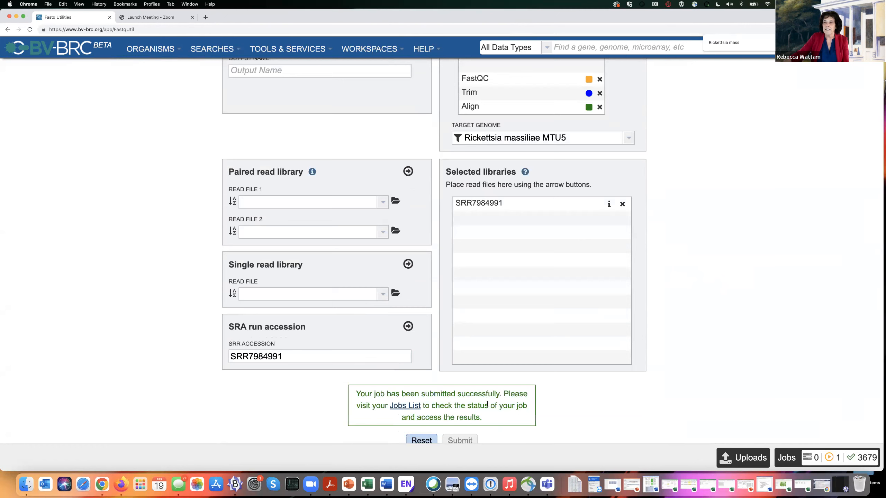
# Step: Browse the public workspaces and open the BV-BRC Workshop workspace
pyautogui.scroll(5, 703, 310)
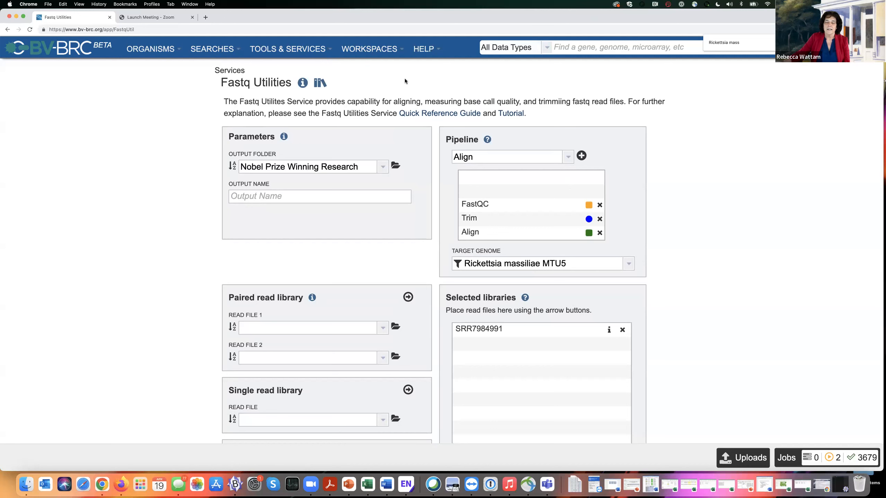
pyautogui.click(377, 51)
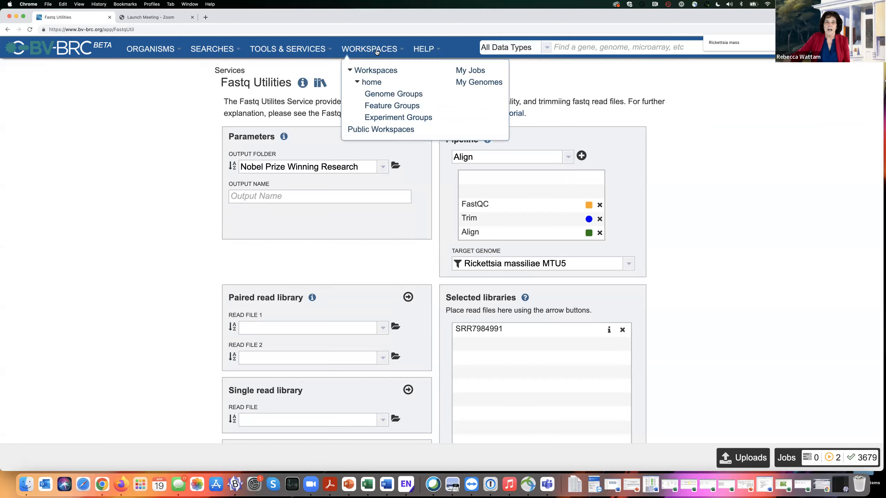
pyautogui.click(378, 130)
pyautogui.scroll(-3, 91, 289)
pyautogui.scroll(-8, 91, 288)
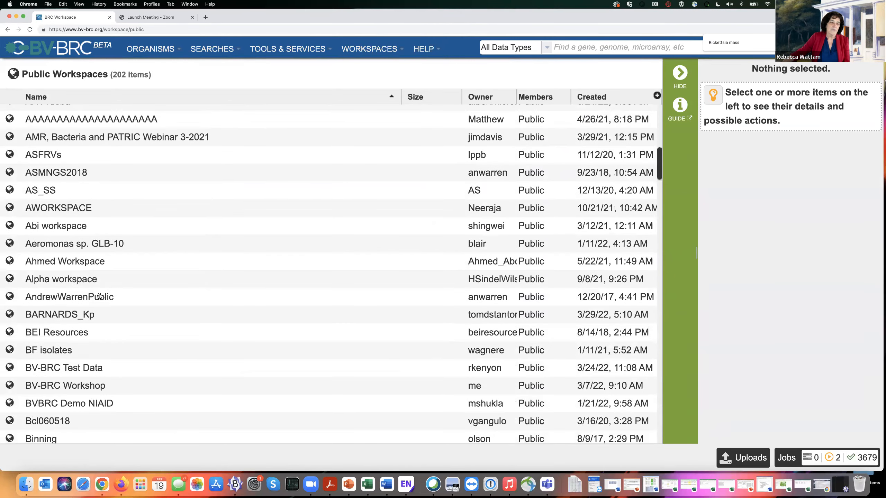
pyautogui.click(10, 385)
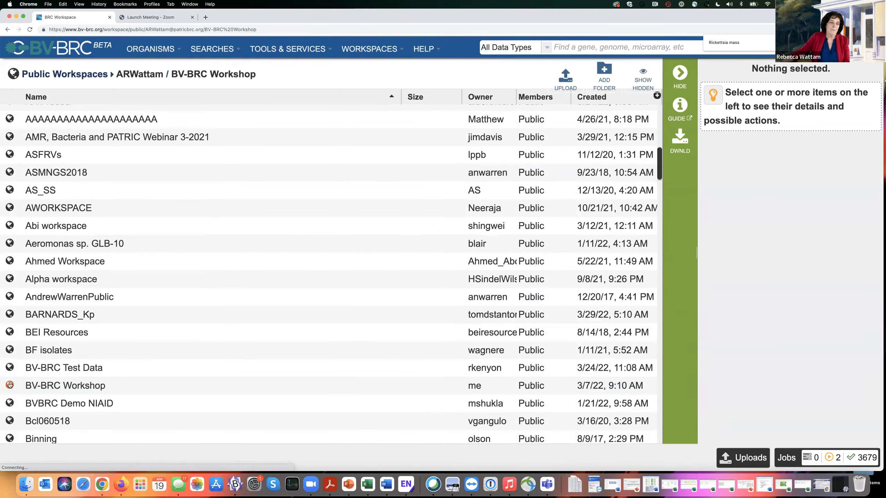
# Step: Within Tick Webinars, open the metagenomic webinar's FastQ_Utilities folder and its SRR7984991_Reads_only subfolder
pyautogui.scroll(-1, 19, 382)
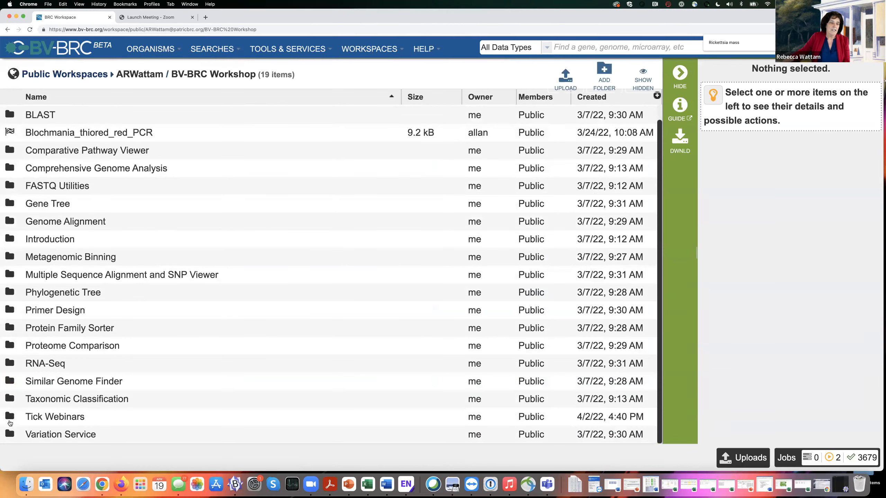
pyautogui.click(9, 416)
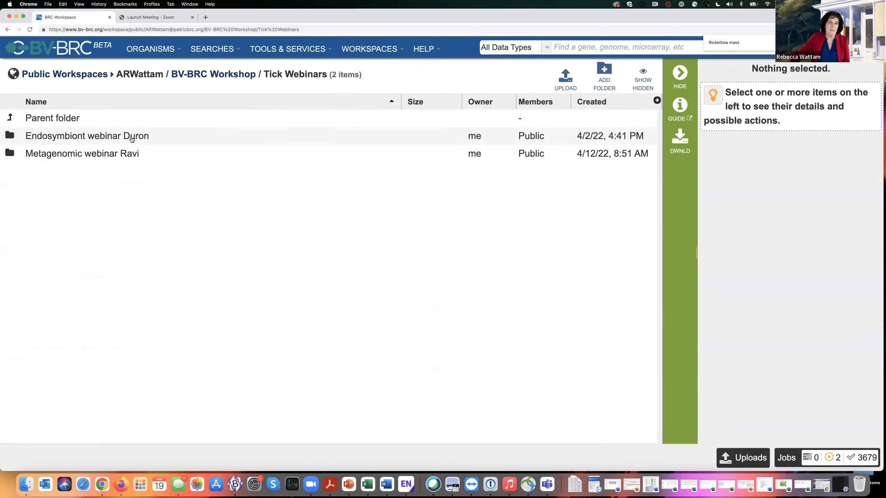
pyautogui.click(6, 154)
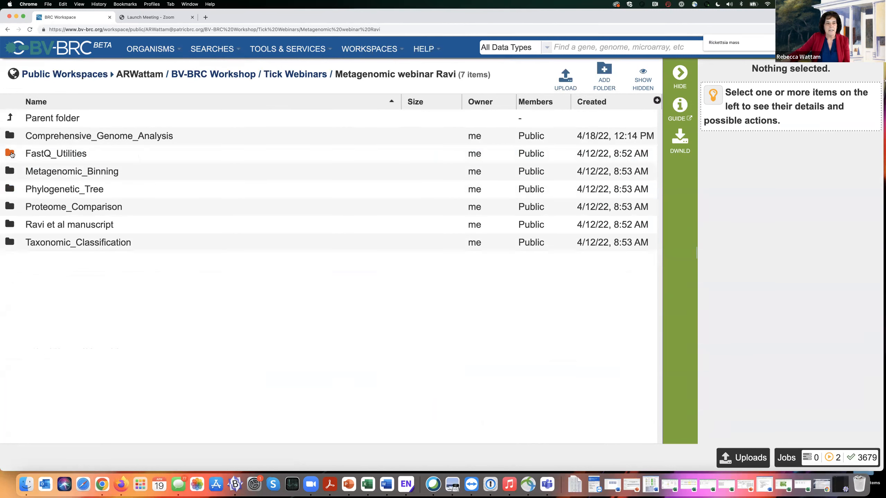
pyautogui.click(11, 154)
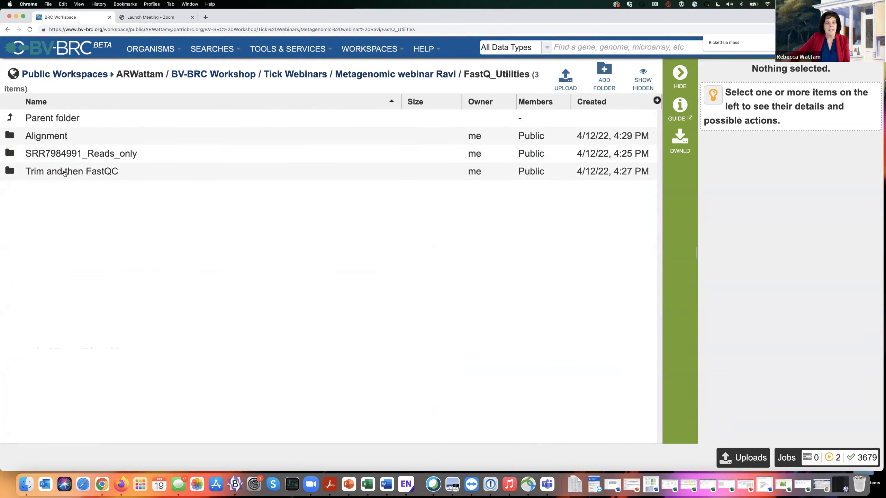
pyautogui.doubleClick(9, 155)
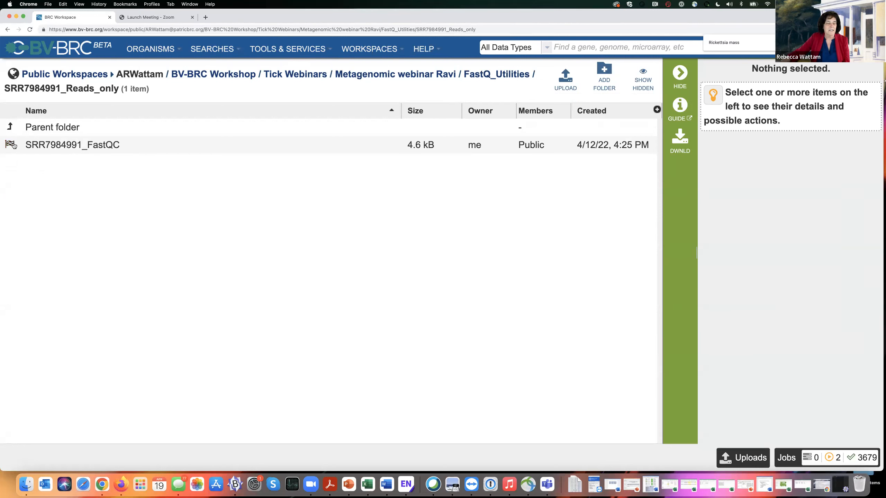
# Step: Open the SRR7984991_FastQC job result and view its SRR7984991_fastqc.html report
pyautogui.doubleClick(13, 145)
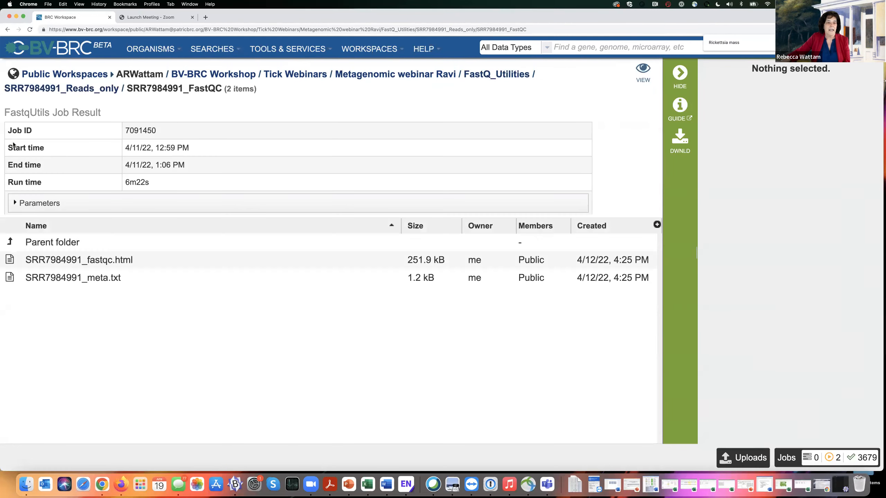
pyautogui.click(156, 264)
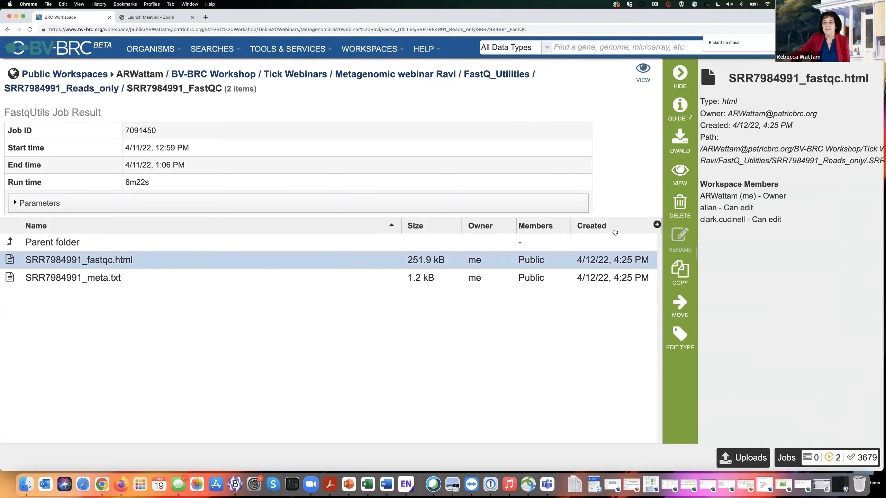
pyautogui.click(683, 174)
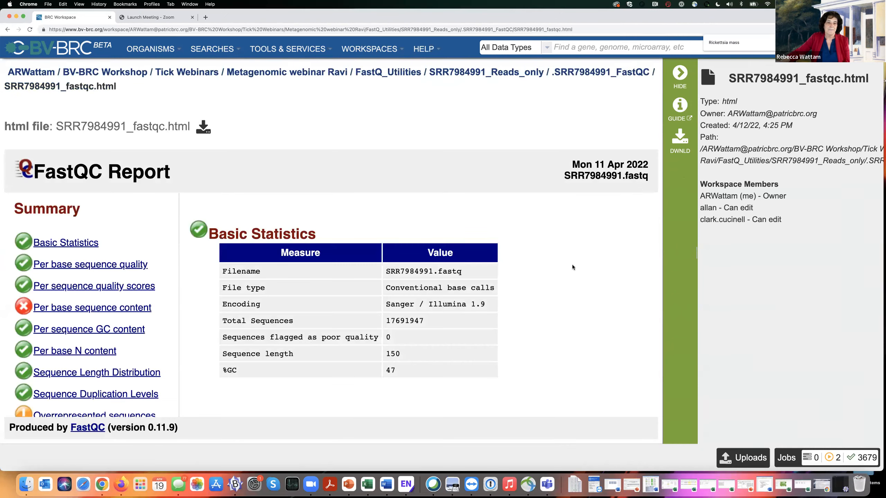
# Step: Examine the raw reads' basic statistics and full per base sequence quality plot, hiding the file details pane for more room
pyautogui.scroll(-2, 569, 268)
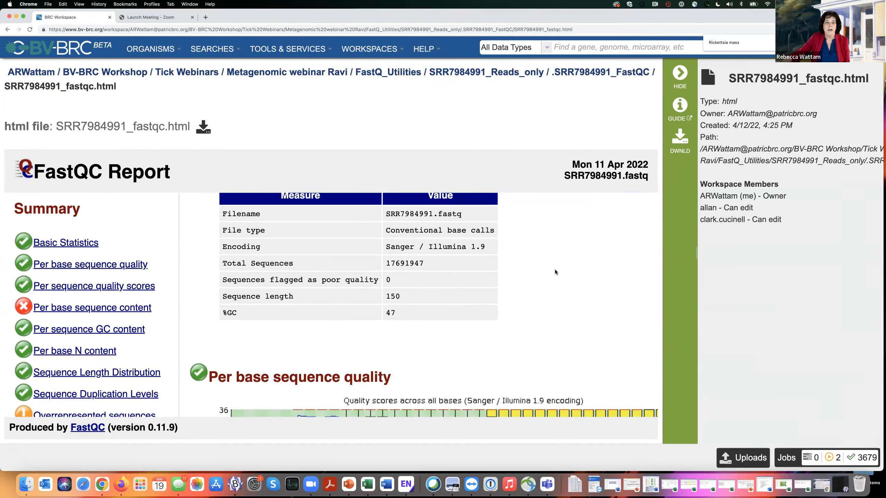
pyautogui.scroll(-2, 555, 269)
pyautogui.scroll(-2, 555, 267)
pyautogui.scroll(-2, 555, 267)
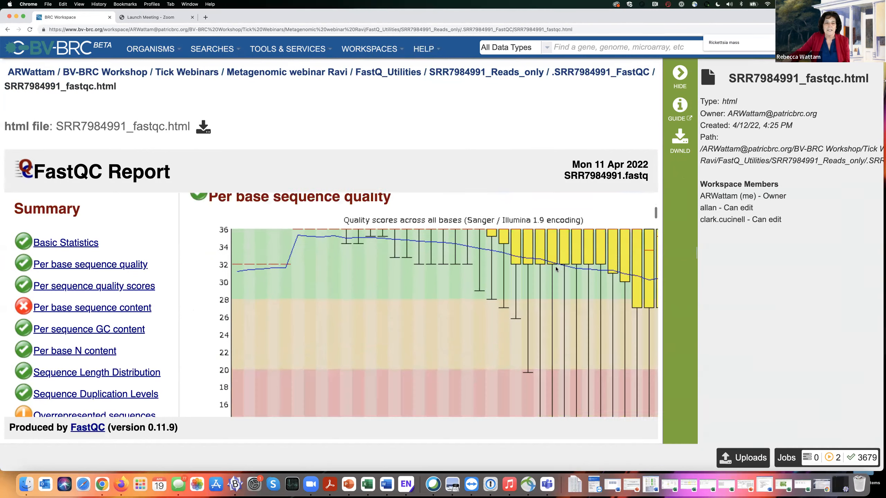
pyautogui.hscroll(5, 541, 276)
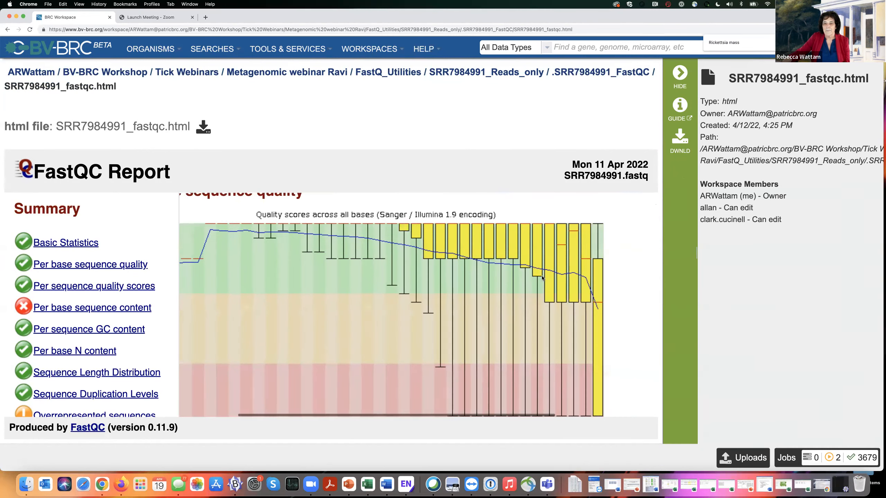
pyautogui.scroll(-3, 605, 277)
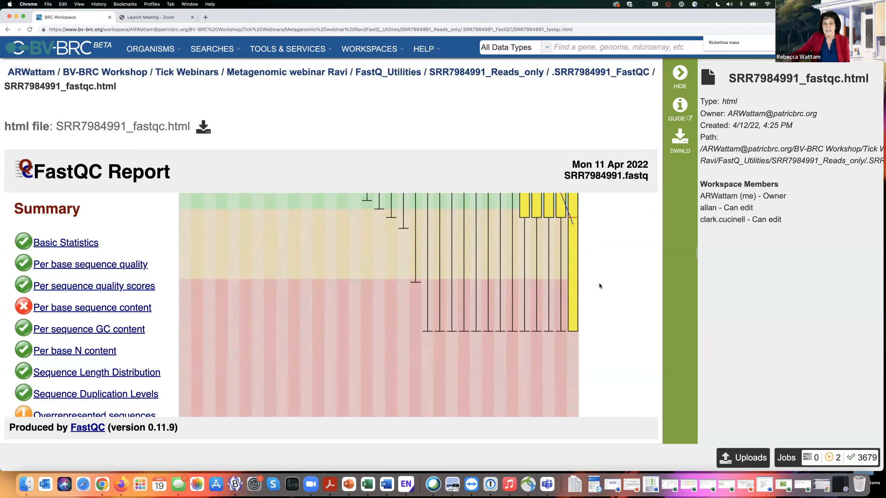
pyautogui.click(678, 77)
pyautogui.scroll(3, 558, 288)
pyautogui.scroll(-6, 558, 288)
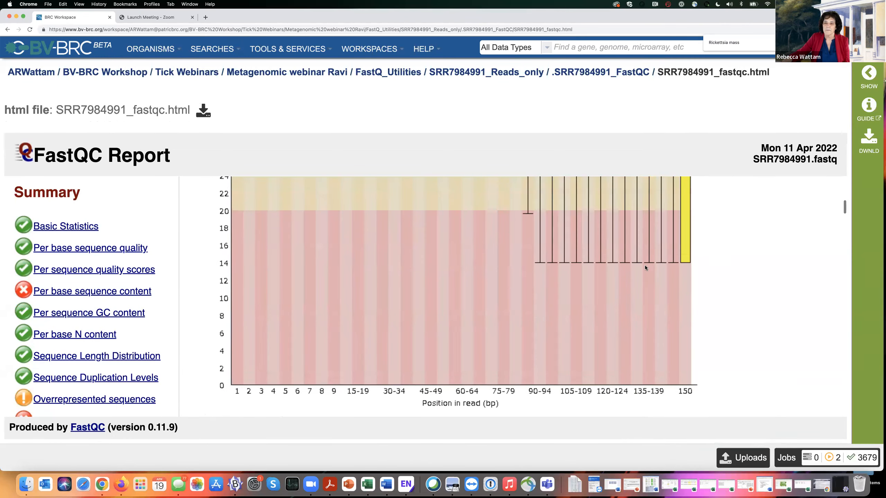
# Step: Review the remaining raw-read FastQC sections, from per sequence quality scores through overrepresented sequences and adapter content
pyautogui.scroll(-8, 552, 302)
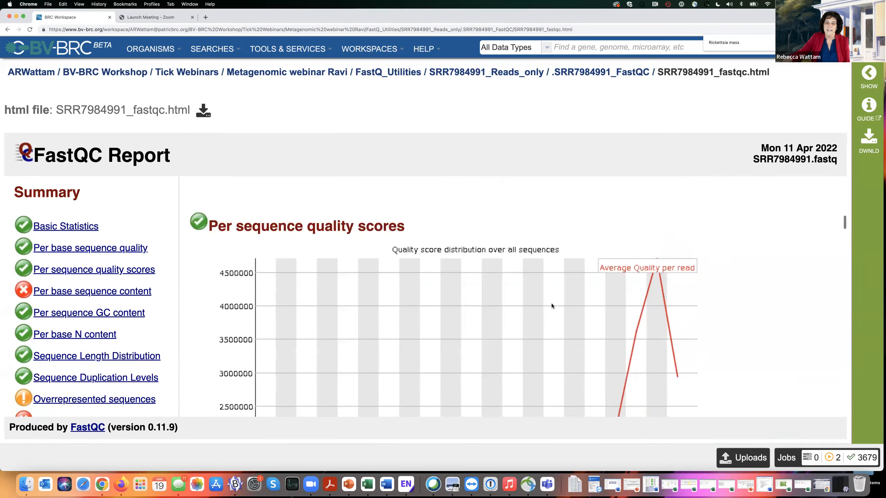
pyautogui.scroll(-10, 551, 303)
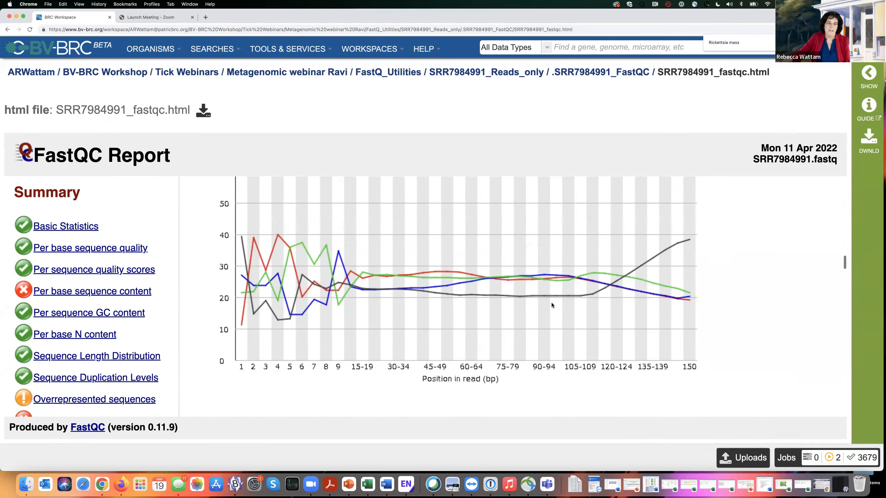
pyautogui.scroll(-10, 551, 303)
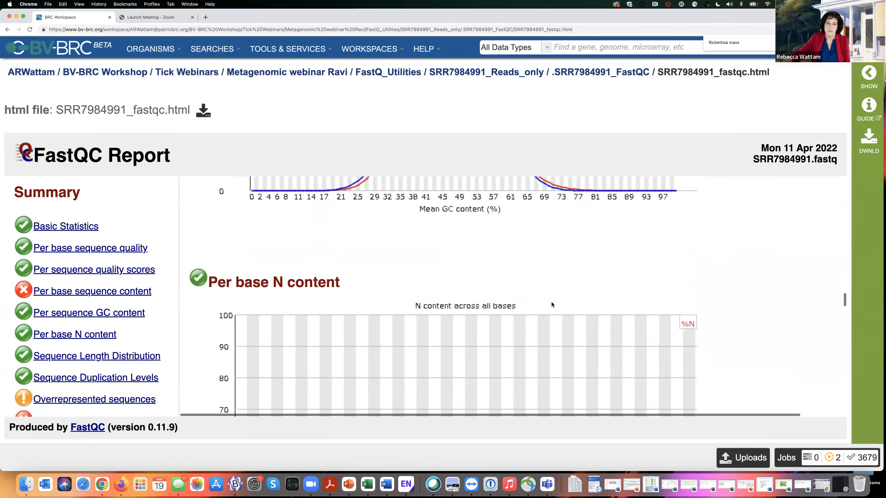
pyautogui.scroll(-10, 550, 302)
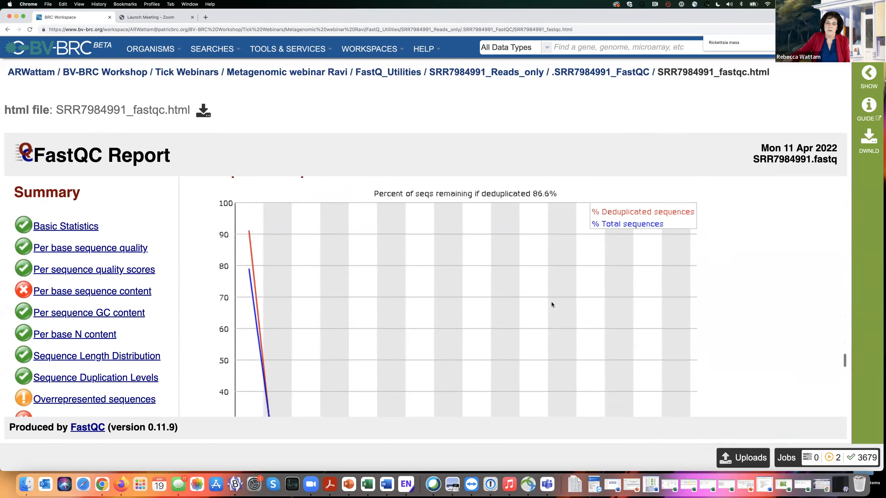
pyautogui.scroll(-10, 551, 302)
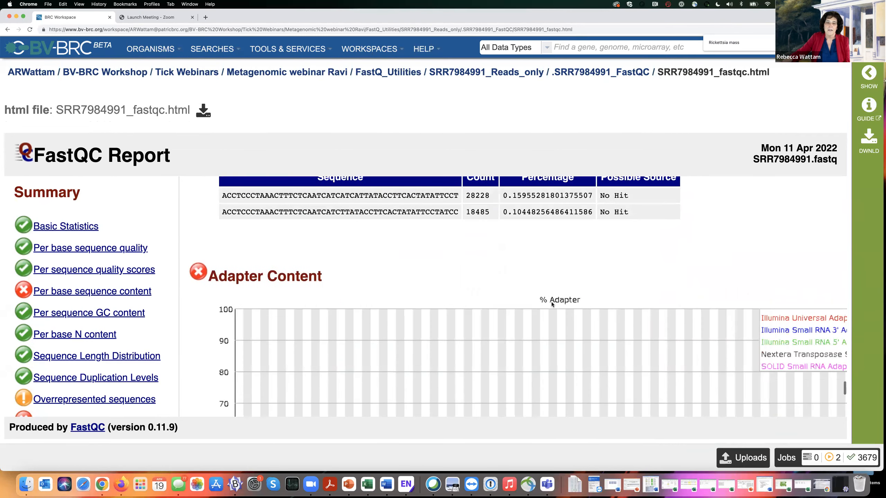
pyautogui.scroll(-5, 551, 301)
pyautogui.scroll(3, 549, 302)
pyautogui.hscroll(2, 550, 301)
pyautogui.hscroll(-2, 550, 302)
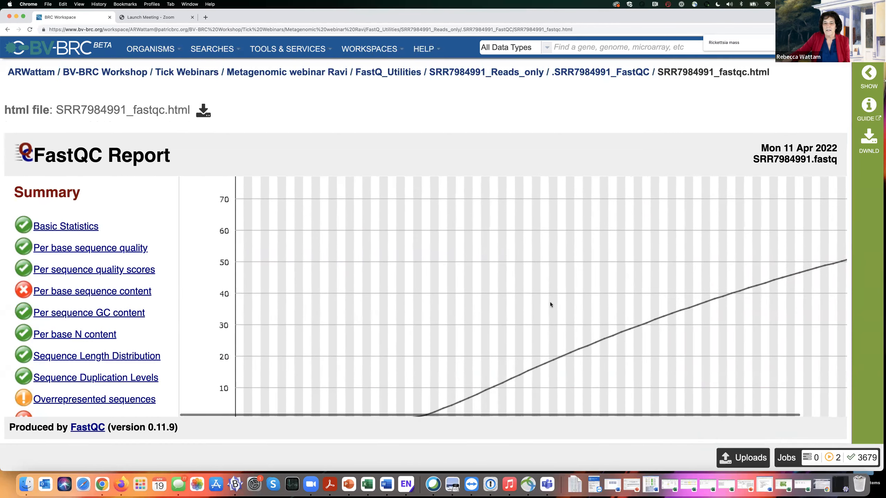
pyautogui.hscroll(1, 550, 302)
pyautogui.scroll(1, 550, 302)
pyautogui.scroll(5, 549, 301)
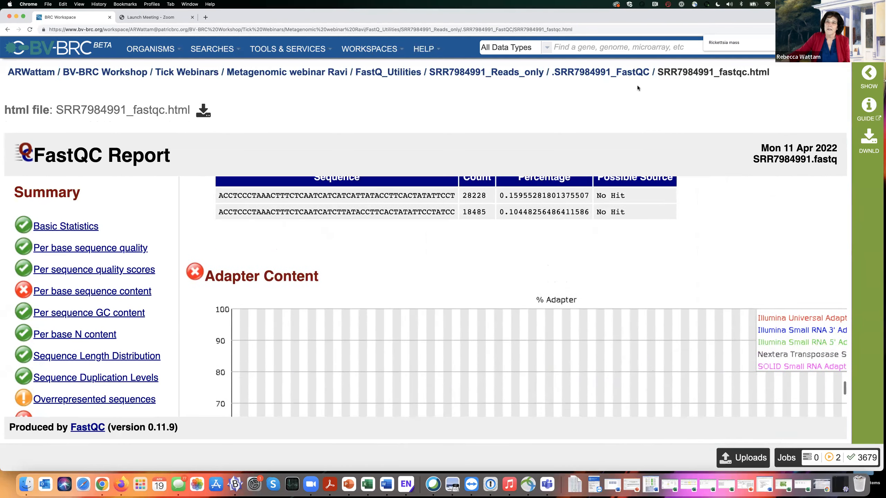
# Step: Return to the FastQ_Utilities folder and open the "SRR7984991 trim and then FastQC" job result inside Trim and then FastQC
pyautogui.click(397, 75)
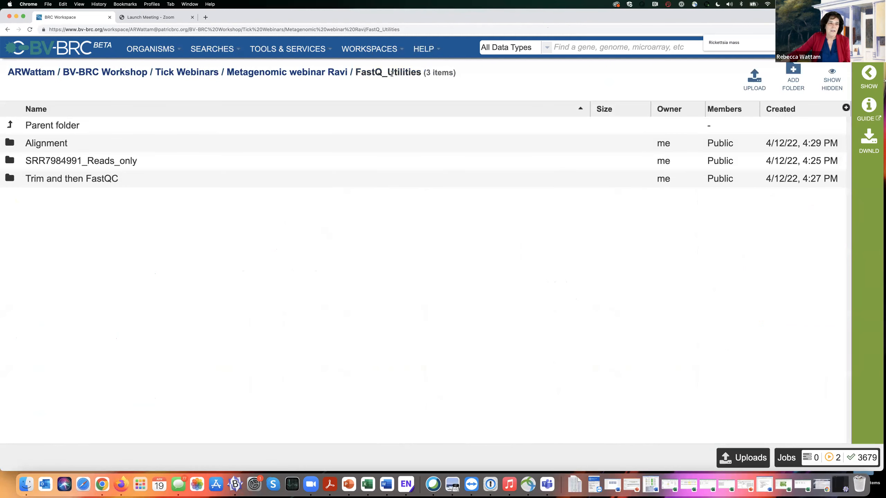
pyautogui.doubleClick(8, 179)
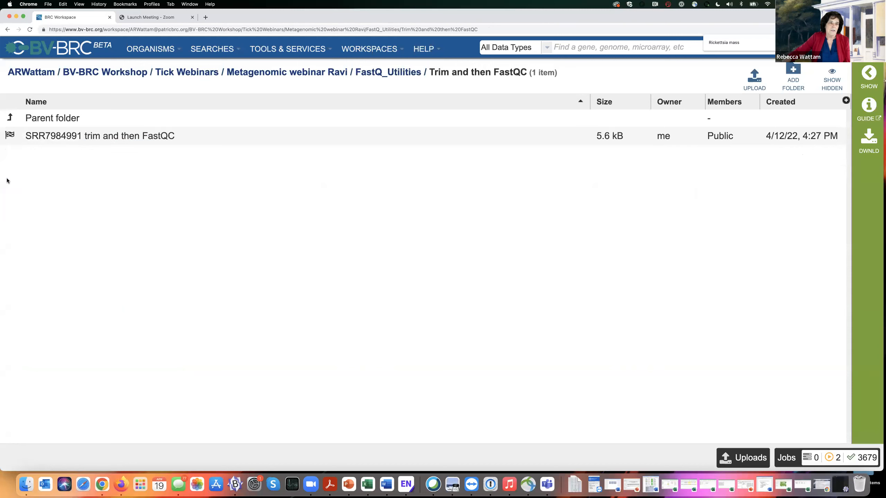
pyautogui.doubleClick(11, 136)
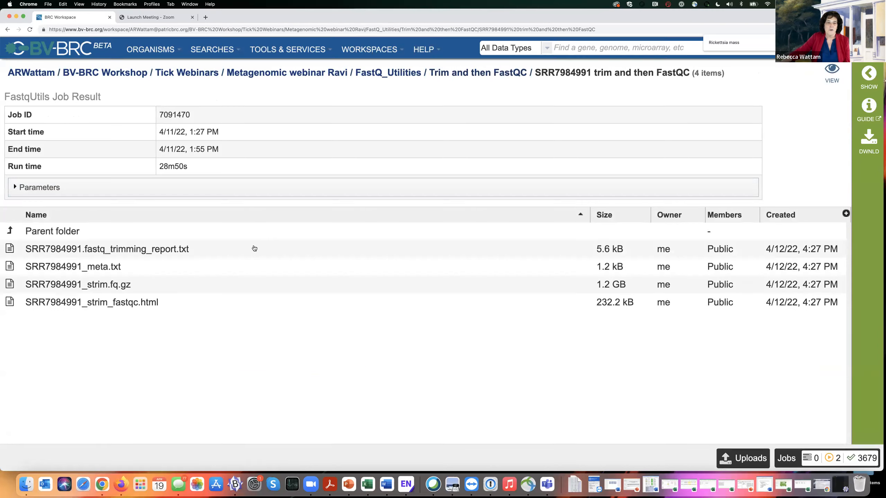
# Step: View SRR7984991.fastq_trimming_report.txt and highlight the counts for reads with adapters and quality-trimmed base pairs
pyautogui.click(254, 251)
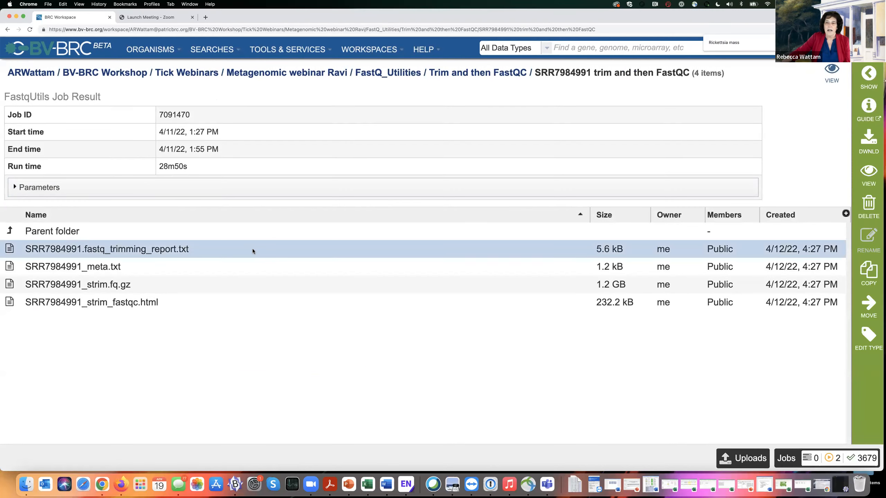
pyautogui.click(877, 173)
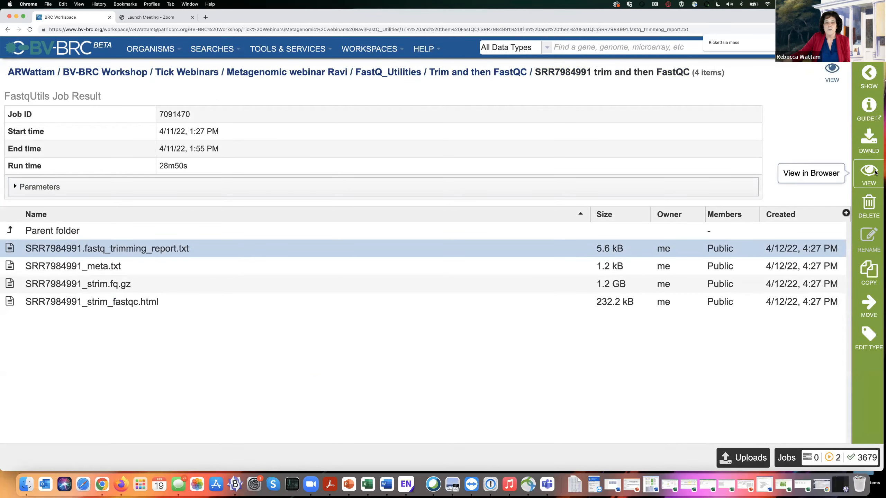
pyautogui.scroll(-5, 299, 304)
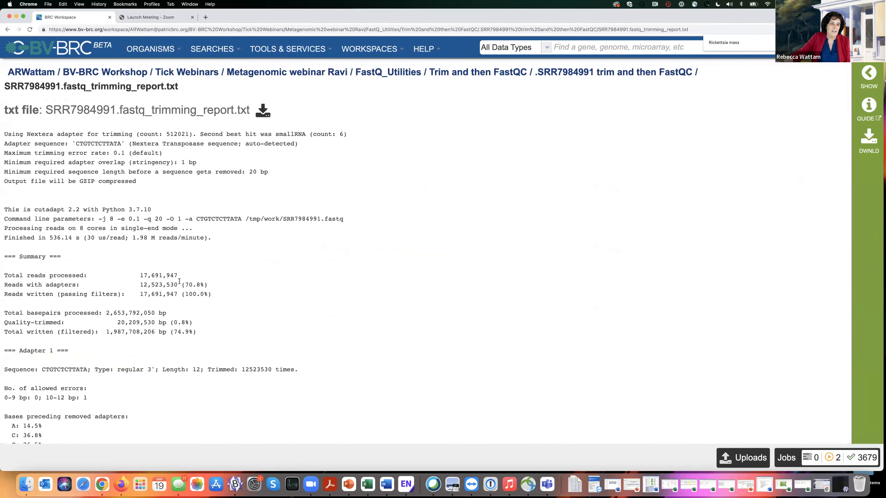
pyautogui.moveTo(178, 285); pyautogui.dragTo(142, 284)
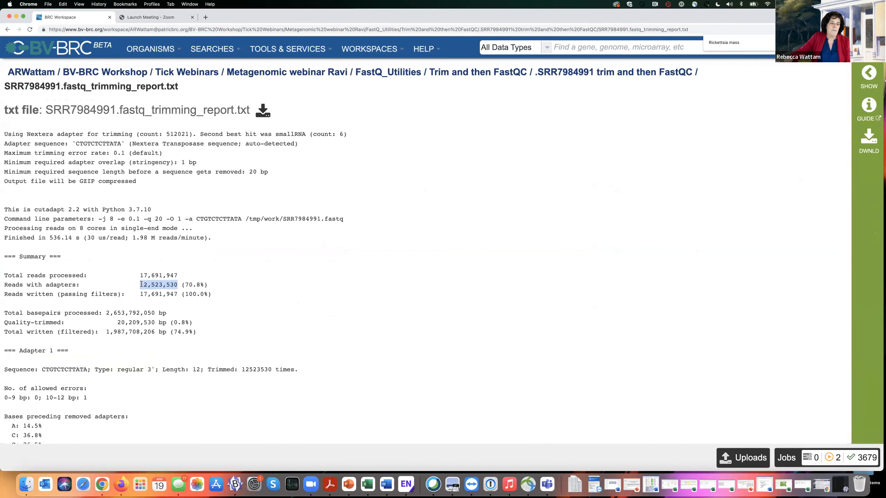
pyautogui.moveTo(154, 323); pyautogui.dragTo(115, 320)
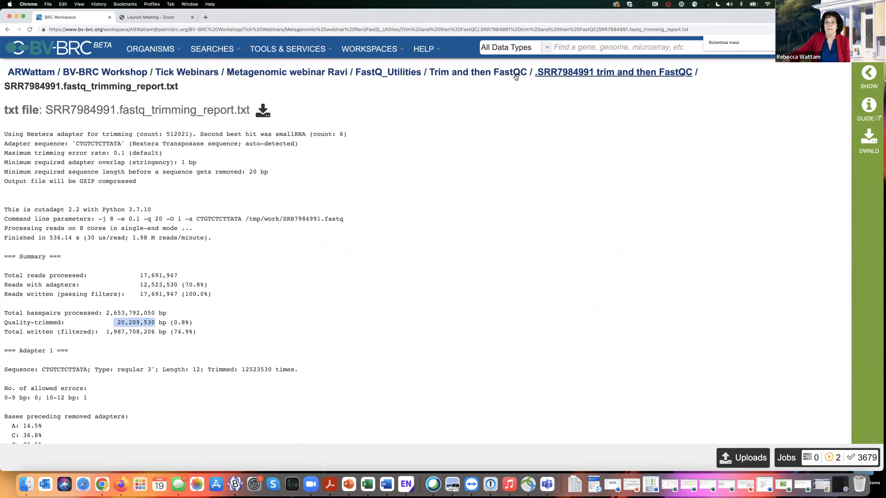
# Step: Go back to the trimming job's files and view the SRR7984991_strim_fastqc.html report
pyautogui.click(572, 73)
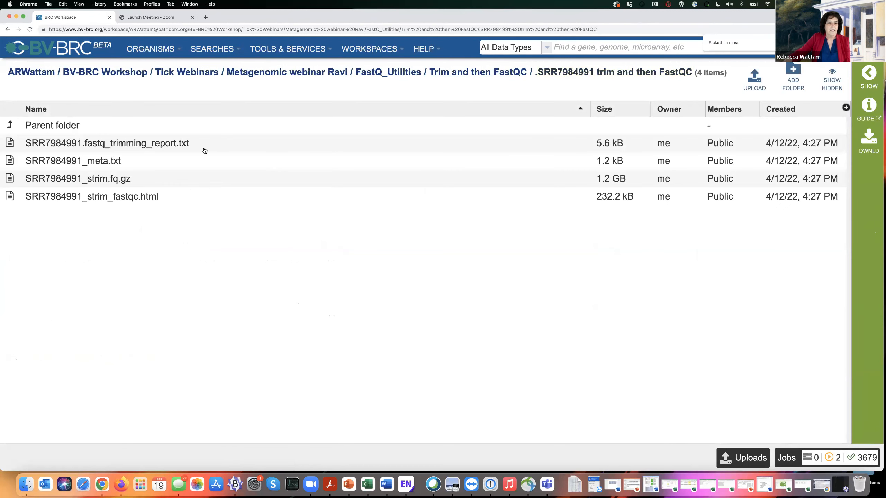
pyautogui.click(180, 200)
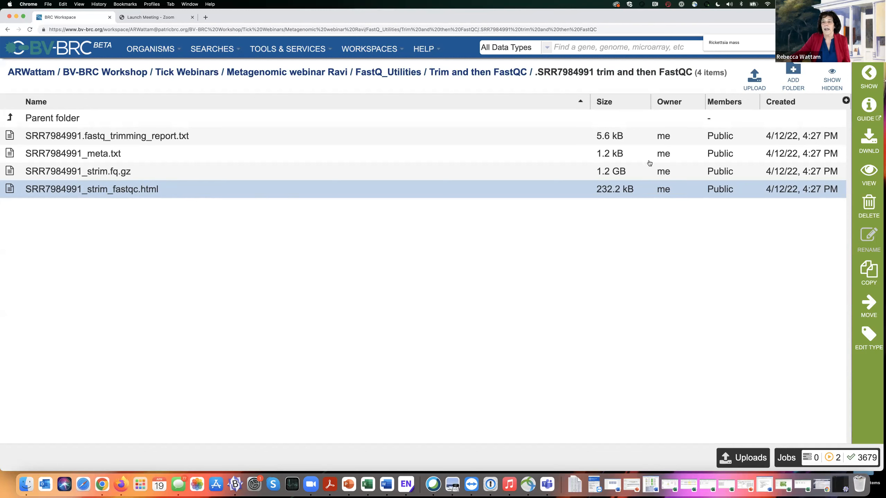
pyautogui.click(868, 171)
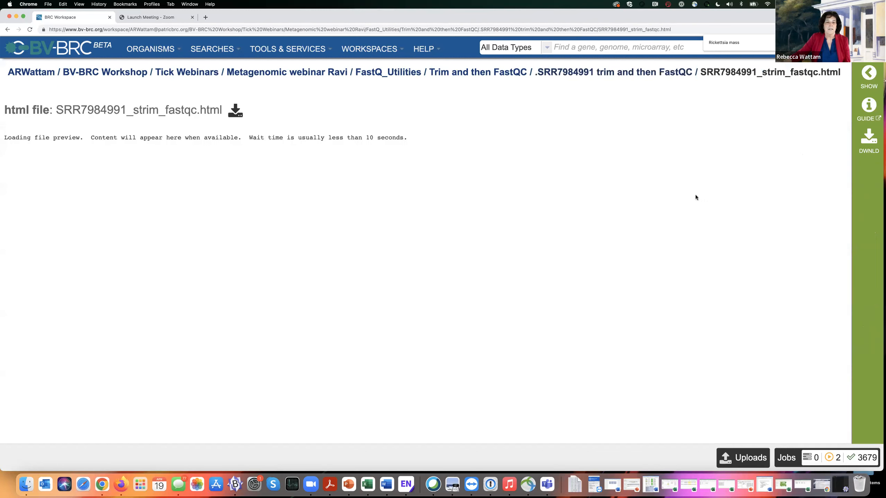
# Step: Examine the trimmed reads' FastQC report from per base sequence quality through adapter content, and return to the FastQ_Utilities folder
pyautogui.scroll(-5, 590, 245)
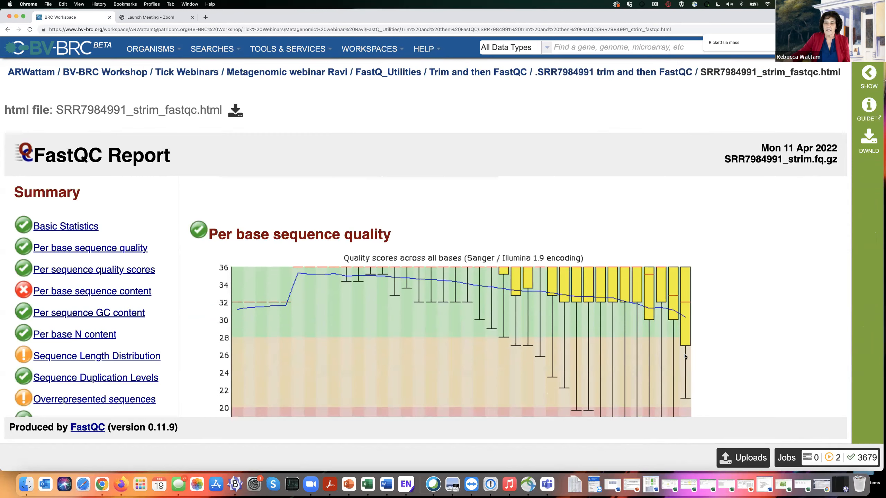
pyautogui.scroll(-6, 615, 373)
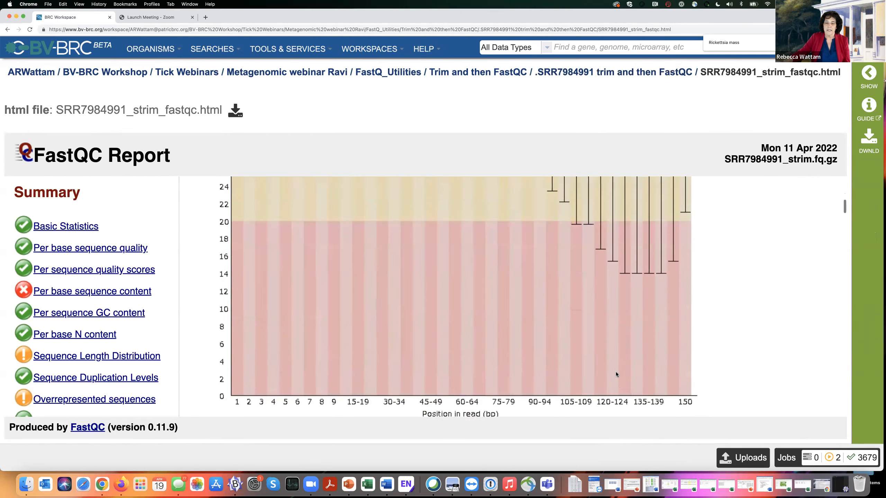
pyautogui.scroll(-15, 616, 370)
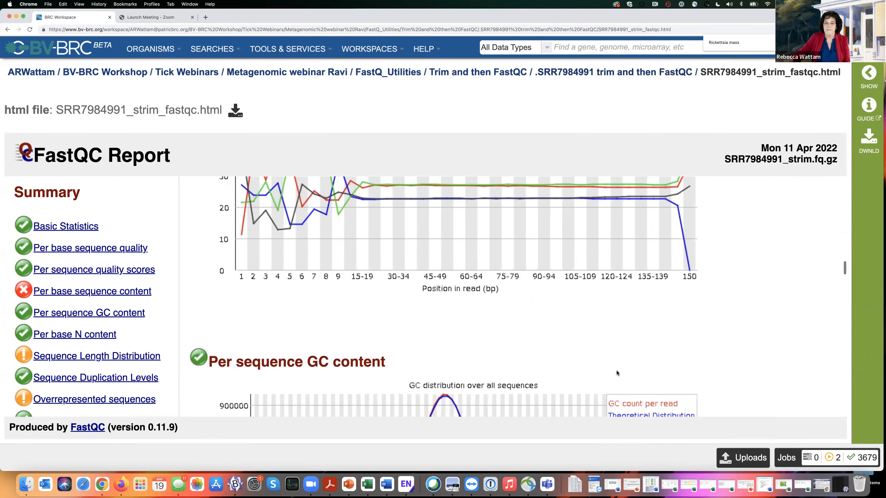
pyautogui.scroll(-15, 615, 371)
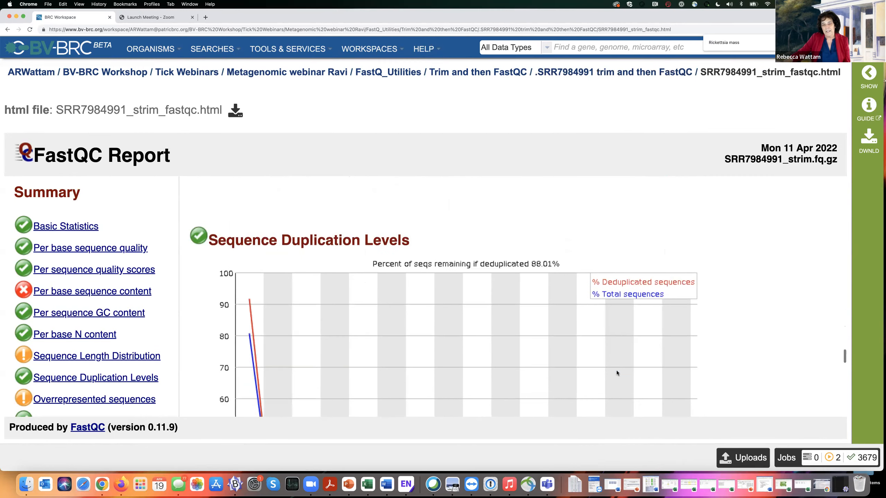
pyautogui.scroll(-10, 616, 373)
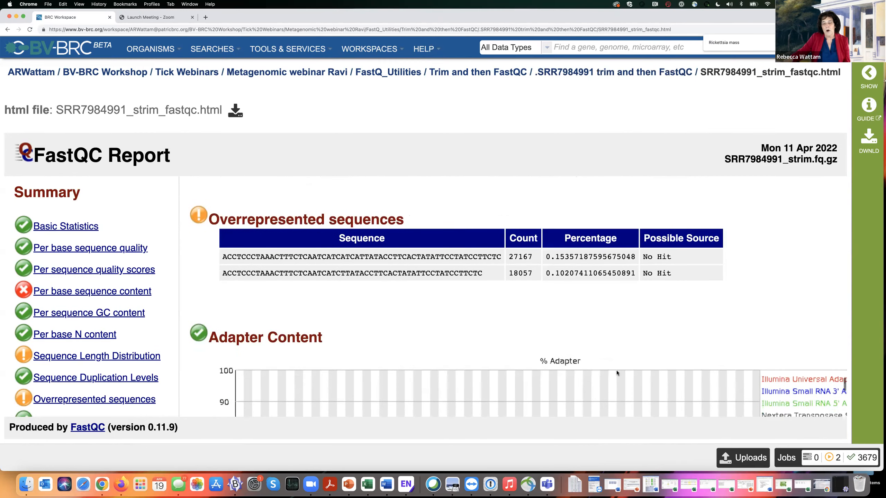
pyautogui.scroll(-5, 616, 370)
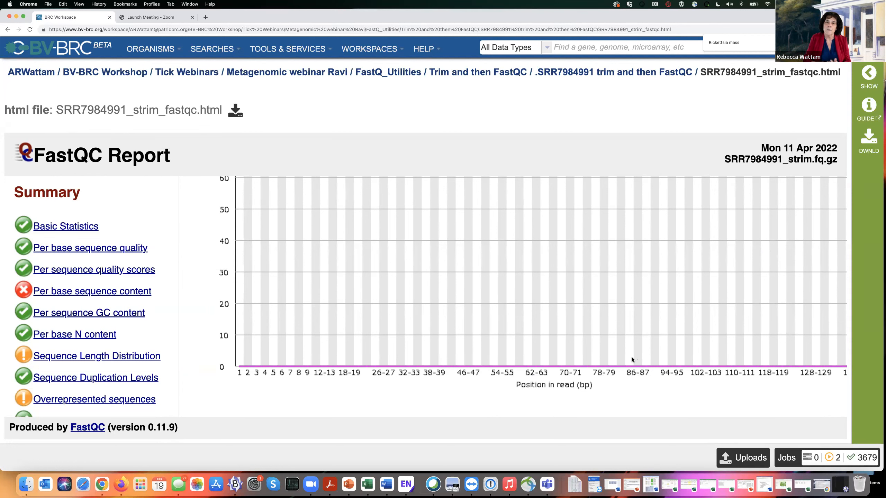
pyautogui.scroll(3, 589, 306)
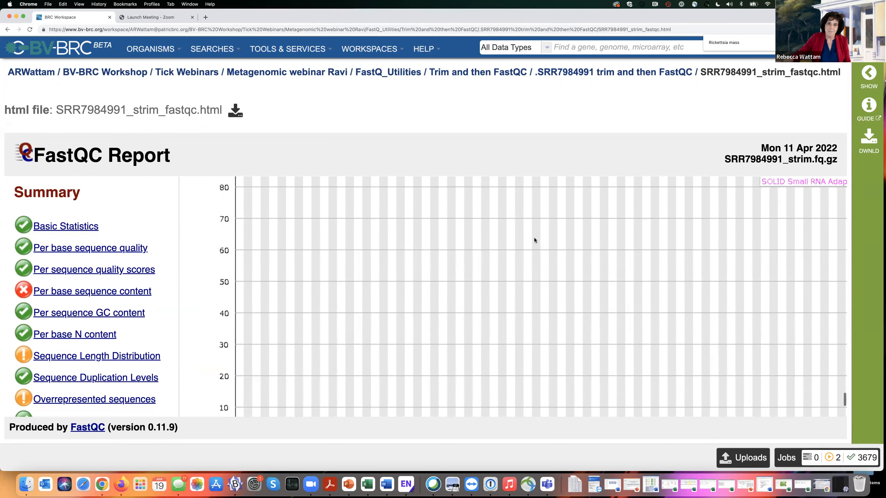
pyautogui.scroll(3, 535, 240)
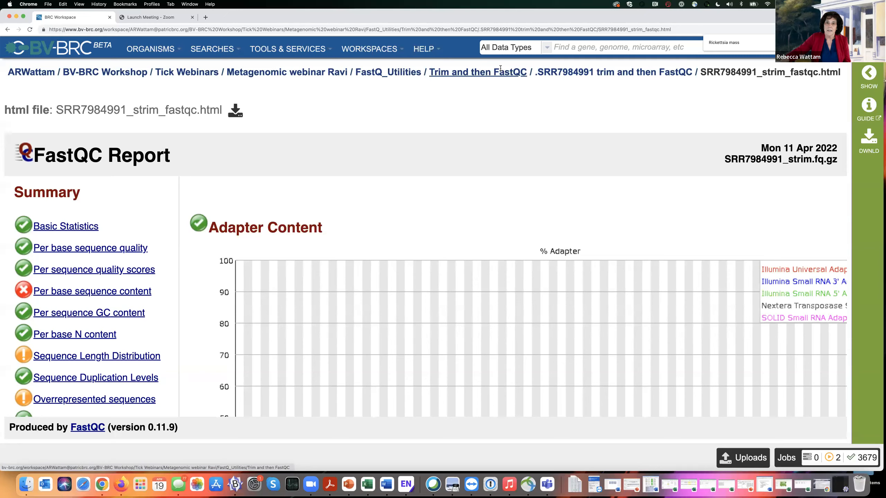
pyautogui.click(500, 68)
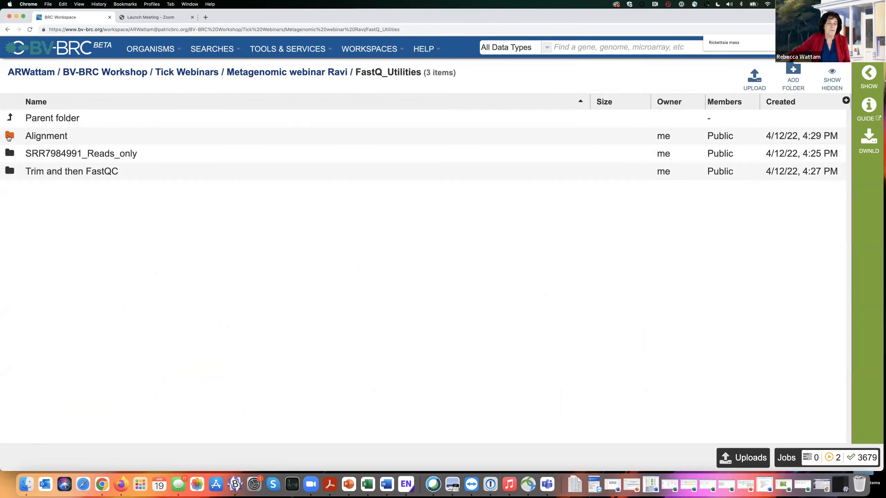
# Step: Open the SRR7984991_R_massiliae_MTU5 job result inside the Alignment folder and view its SRR7984991.all.bam.samstat.html report
pyautogui.doubleClick(9, 138)
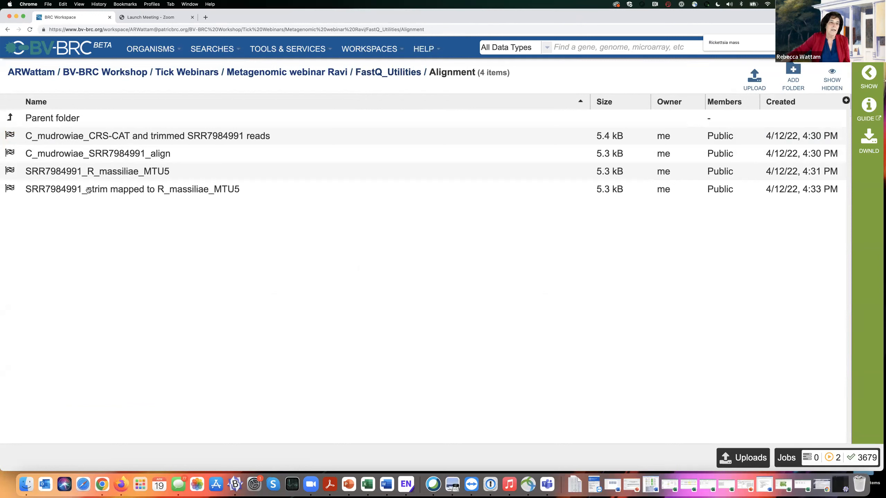
pyautogui.doubleClick(10, 171)
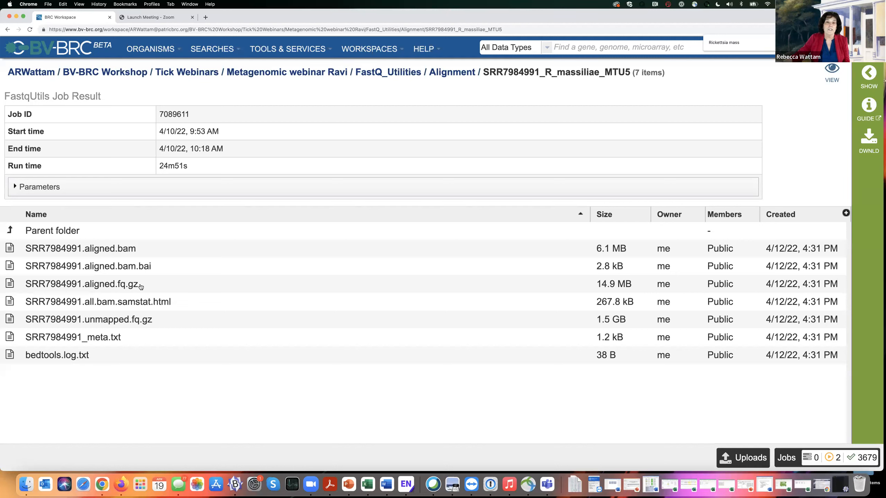
pyautogui.click(210, 304)
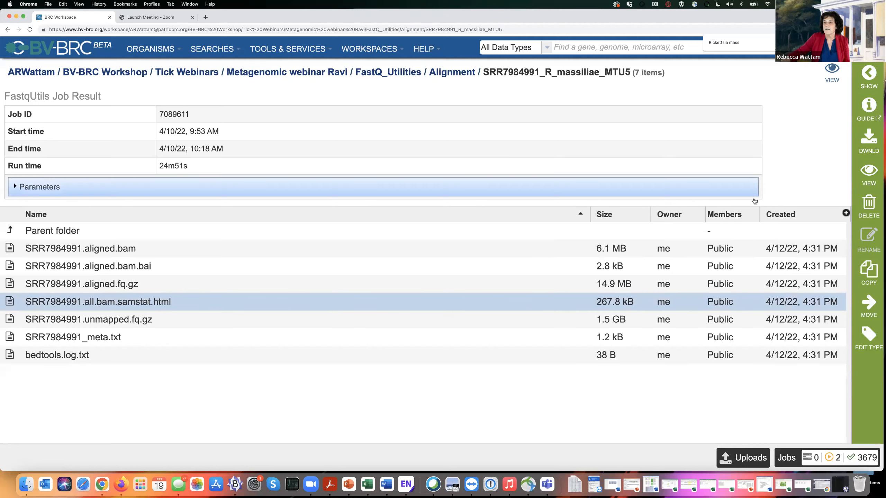
pyautogui.click(869, 179)
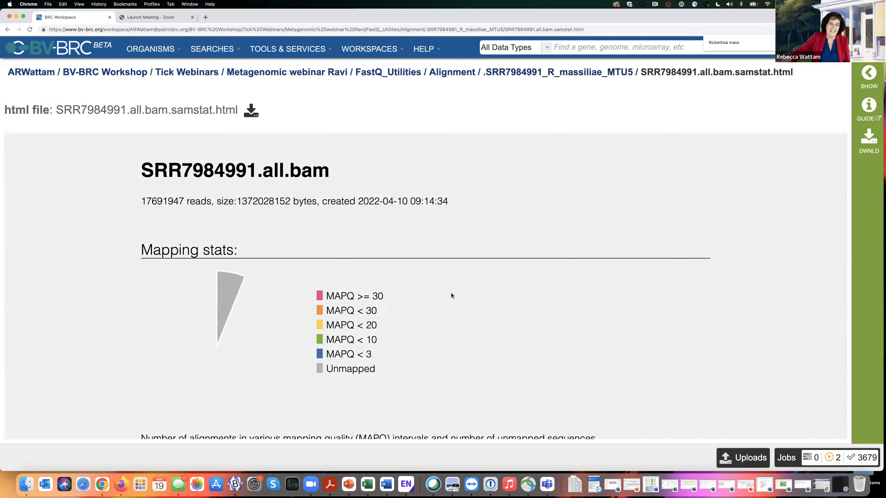
# Step: Examine the mapping stats pie chart and the MAPQ table with alignment numbers and percentages for the untrimmed reads
pyautogui.scroll(-3, 452, 295)
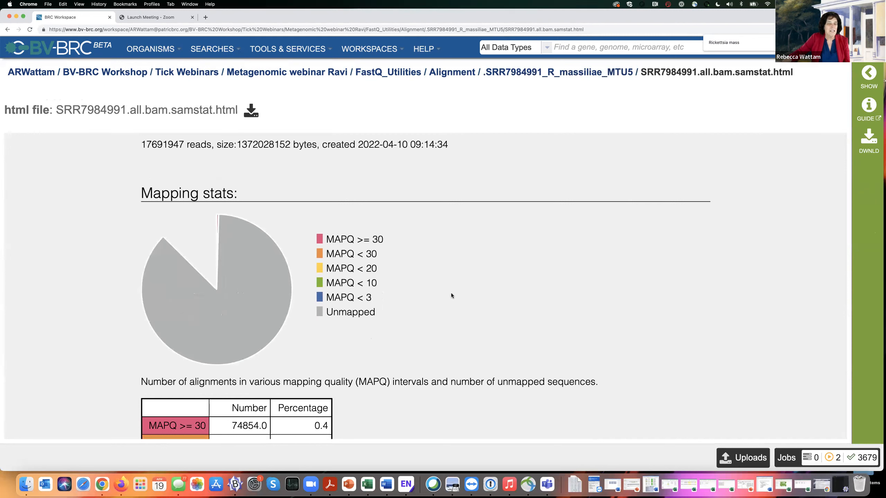
pyautogui.scroll(-2, 452, 295)
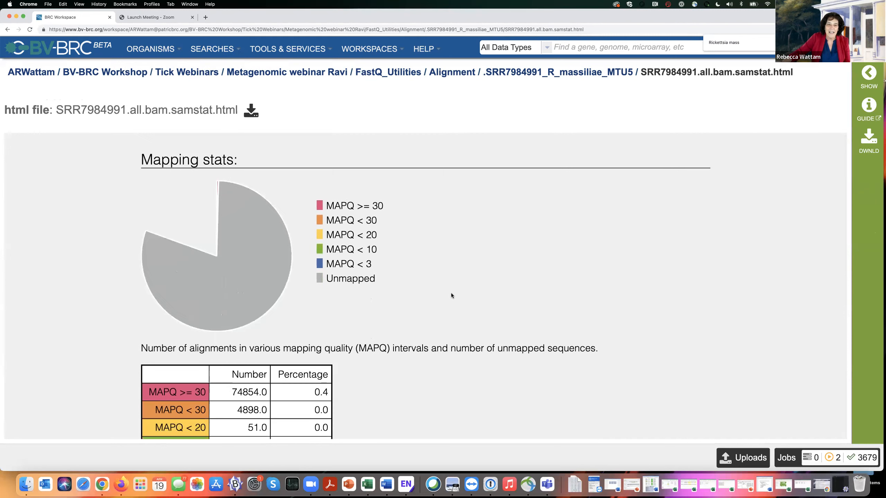
pyautogui.scroll(-1, 451, 295)
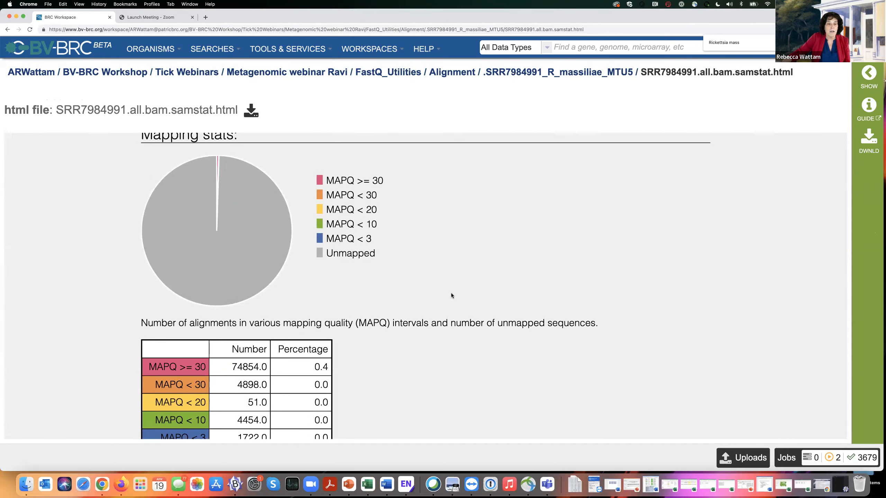
pyautogui.scroll(-3, 451, 294)
pyautogui.scroll(2, 452, 297)
pyautogui.scroll(-2, 451, 297)
pyautogui.scroll(1, 451, 297)
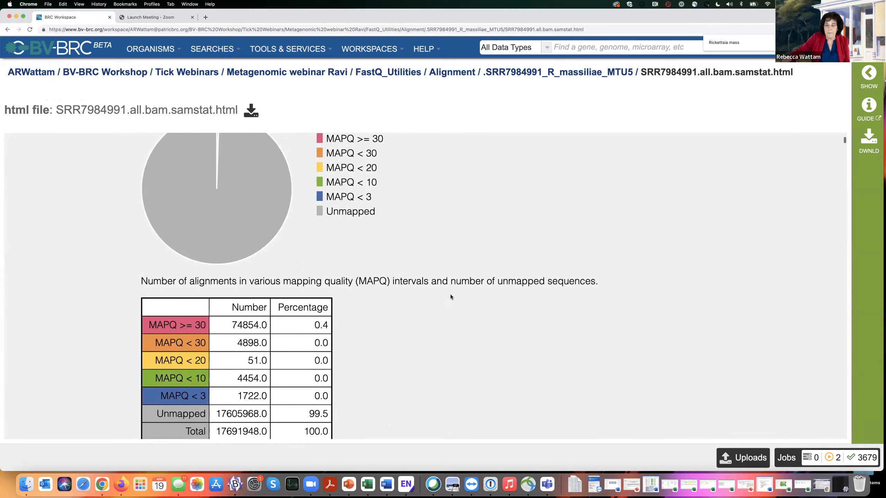
pyautogui.scroll(2, 450, 296)
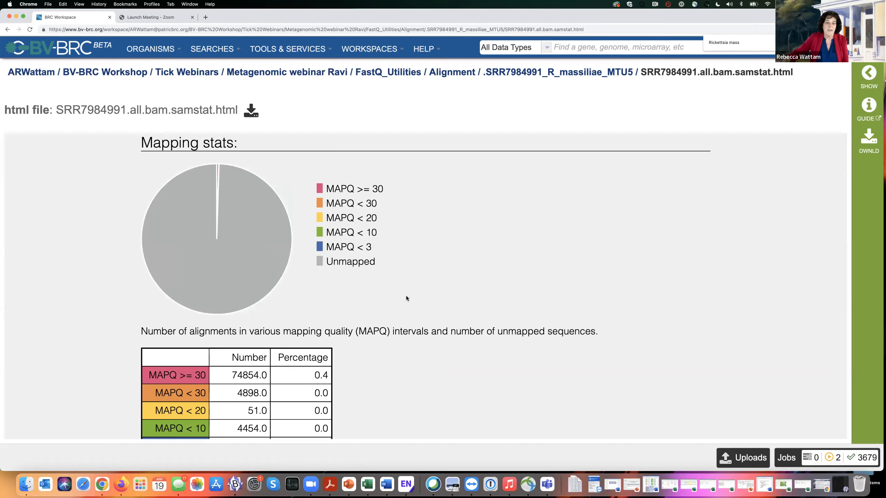
pyautogui.scroll(-2, 406, 295)
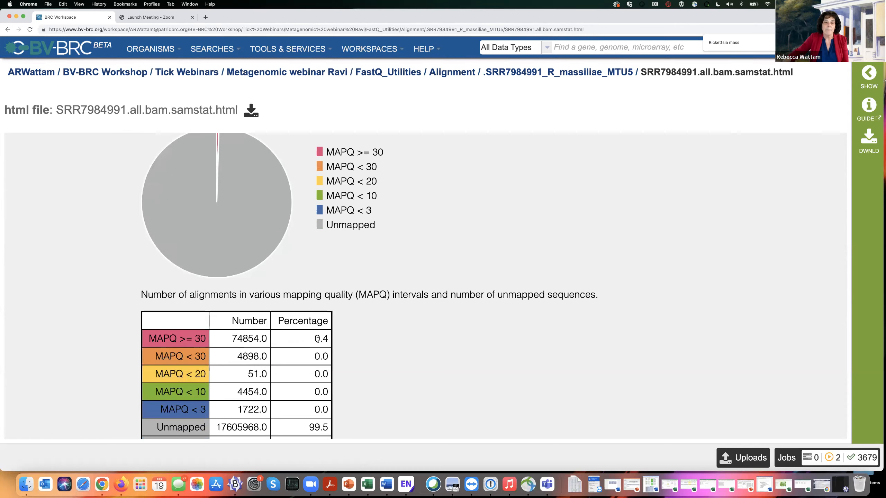
pyautogui.scroll(5, 464, 304)
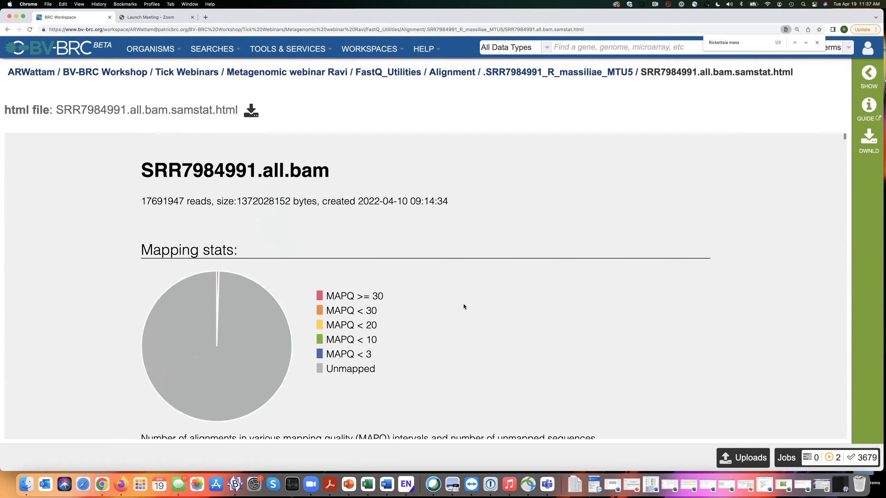
pyautogui.scroll(-4, 463, 305)
pyautogui.scroll(-3, 464, 306)
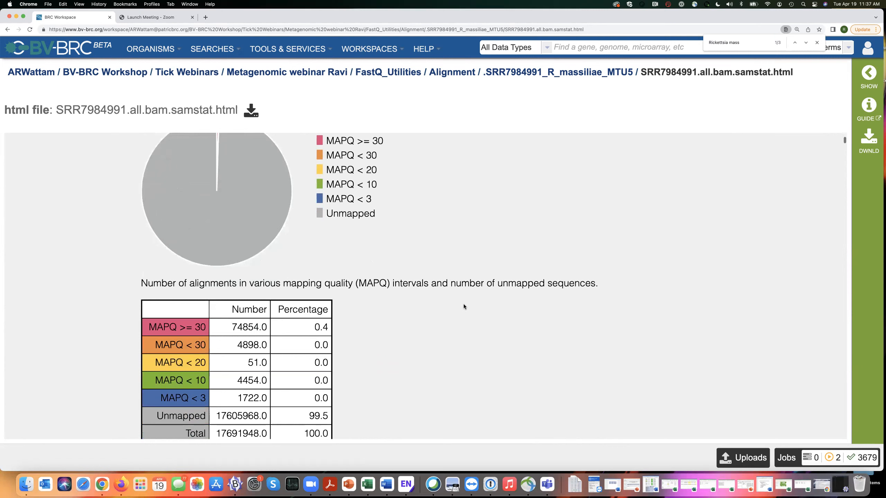
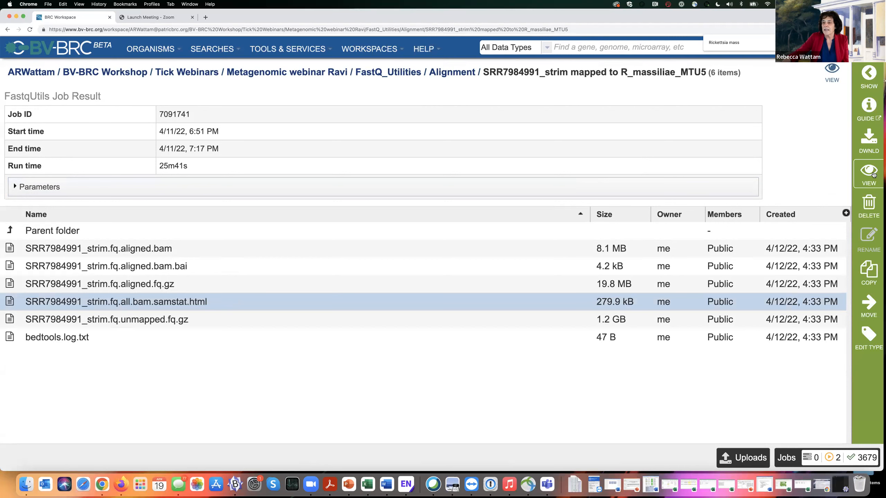
# Step: View the SRR7984991_strim.fq.all.bam.samstat.html report and check the MAPQ table for the trimmed reads
pyautogui.click(869, 174)
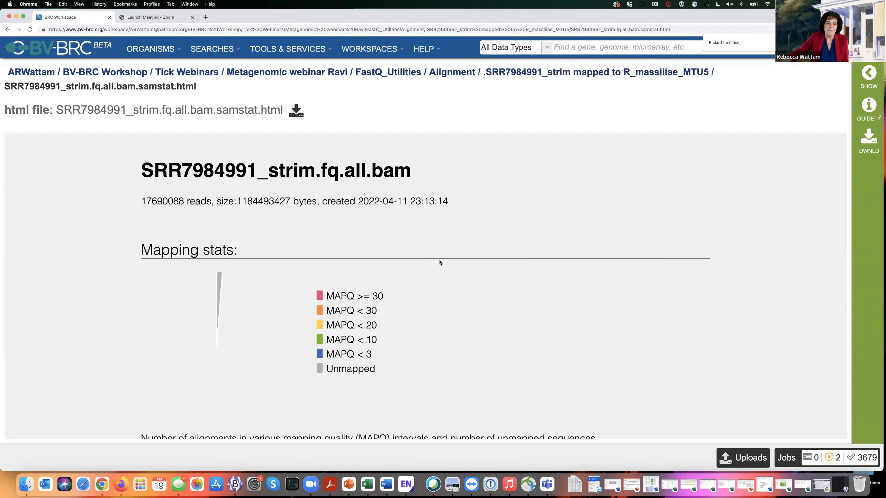
pyautogui.scroll(-5, 471, 261)
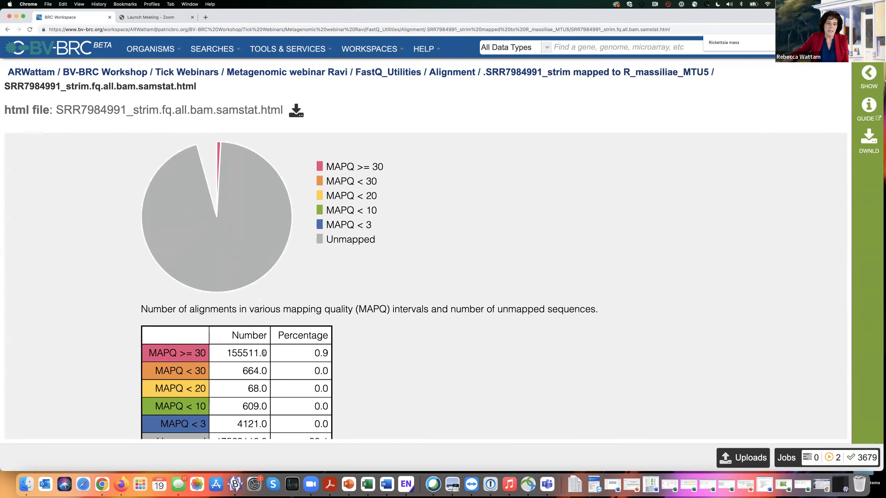
pyautogui.scroll(5, 448, 228)
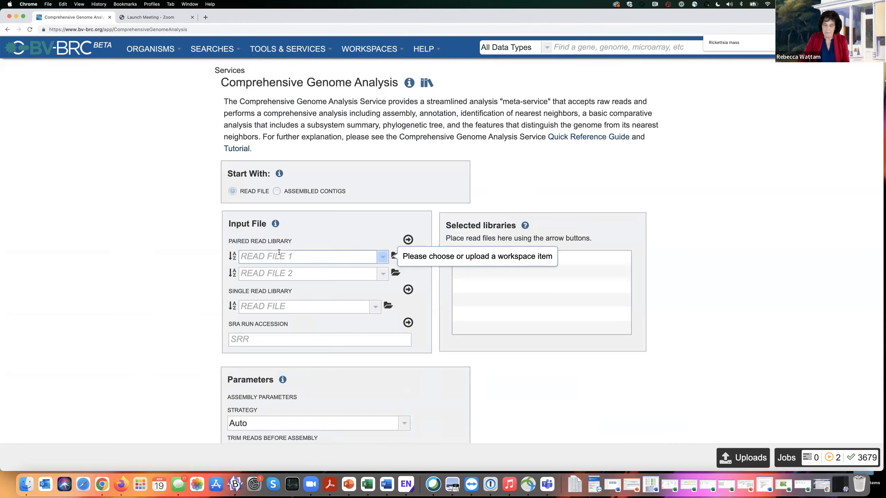
# Step: Look up SRR7984991 for the first paired read file and review the assembly strategy options of Comprehensive Genome Analysis
pyautogui.write('SRR7984991')
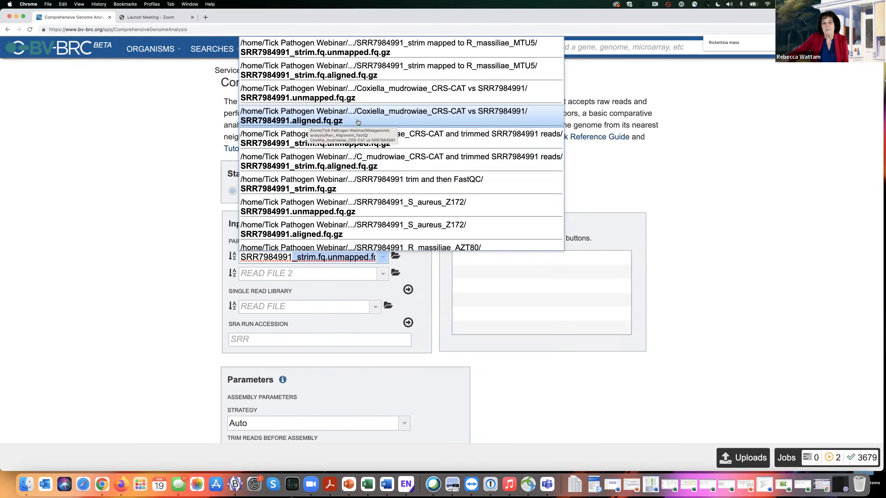
pyautogui.click(665, 146)
pyautogui.scroll(-3, 657, 199)
pyautogui.scroll(-5, 656, 201)
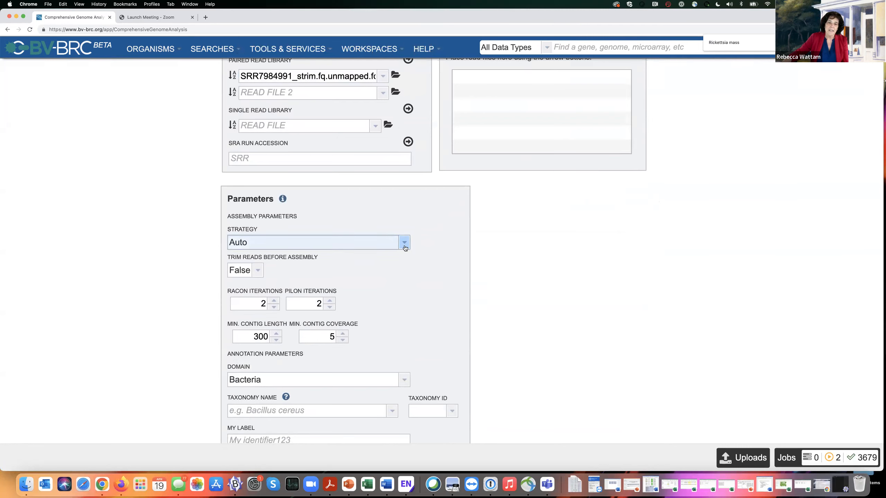
pyautogui.click(391, 243)
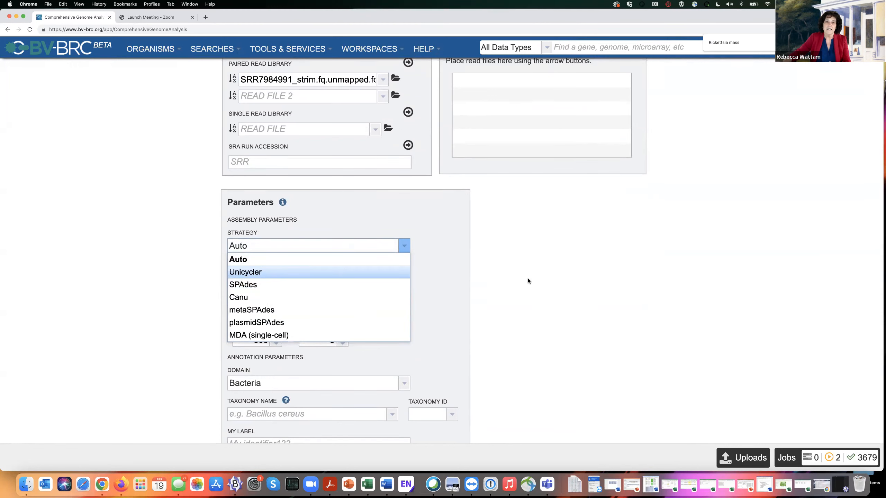
pyautogui.scroll(3, 529, 281)
pyautogui.scroll(5, 528, 281)
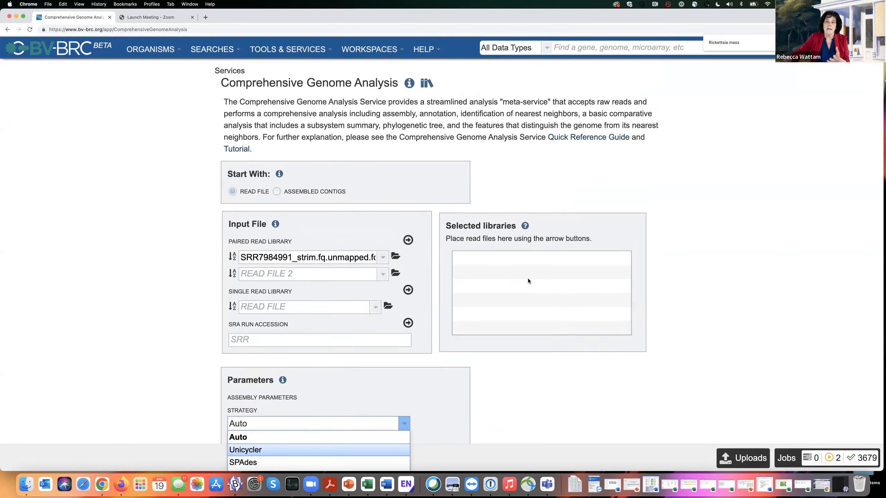
# Step: Open the Metagenomic Binning service, check the Assembled Contigs input form, and set Start With to Read File
pyautogui.click(298, 50)
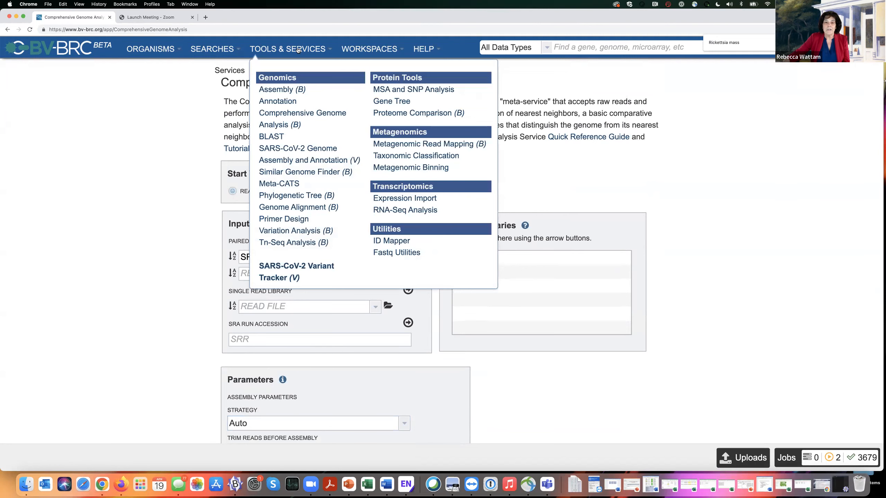
pyautogui.click(406, 168)
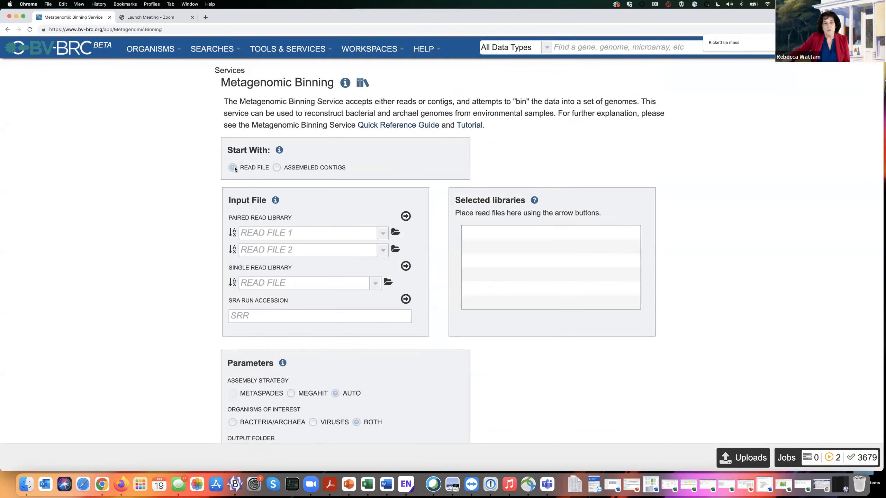
pyautogui.click(276, 167)
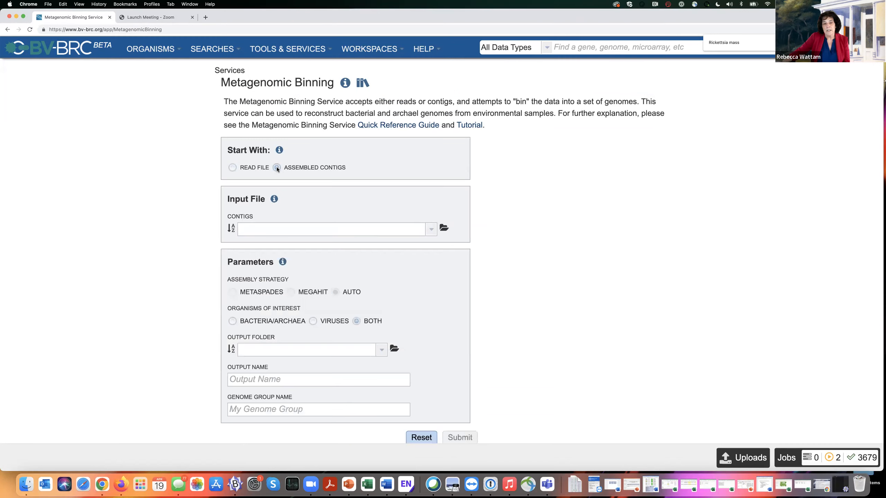
pyautogui.click(232, 168)
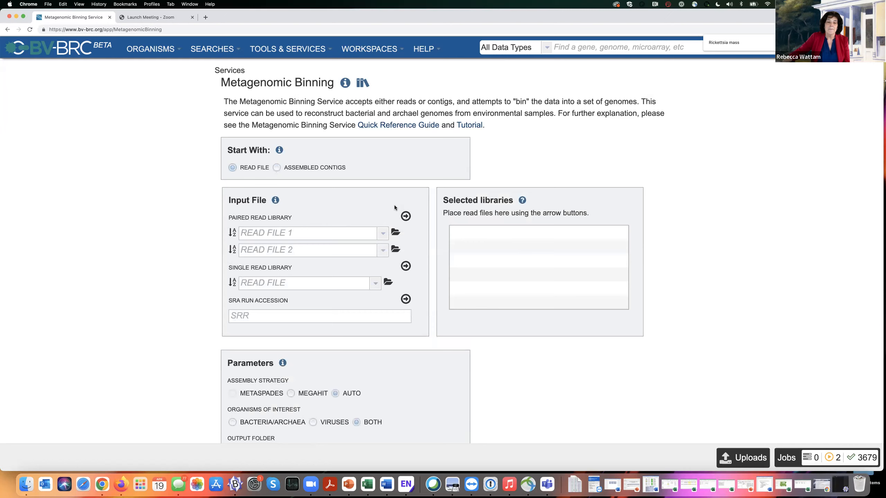
# Step: Enter SRA run accession SRR7984991 and add it to the selected libraries
pyautogui.scroll(-3, 382, 209)
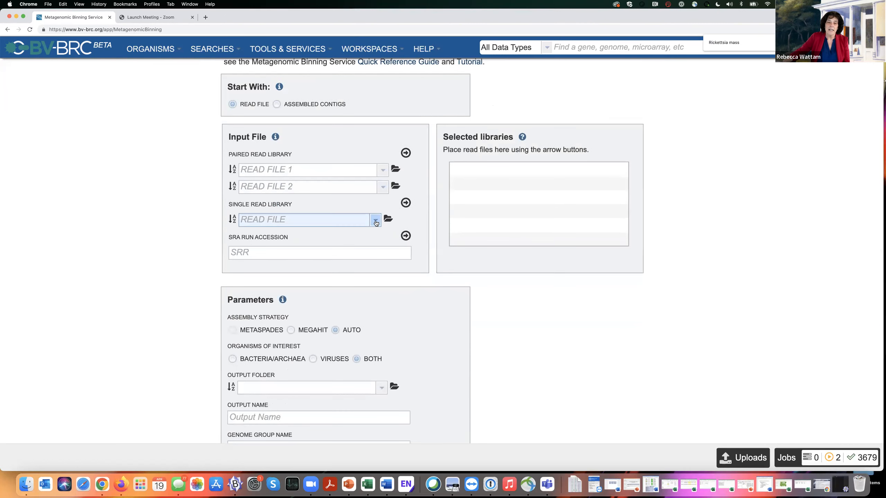
pyautogui.click(243, 252)
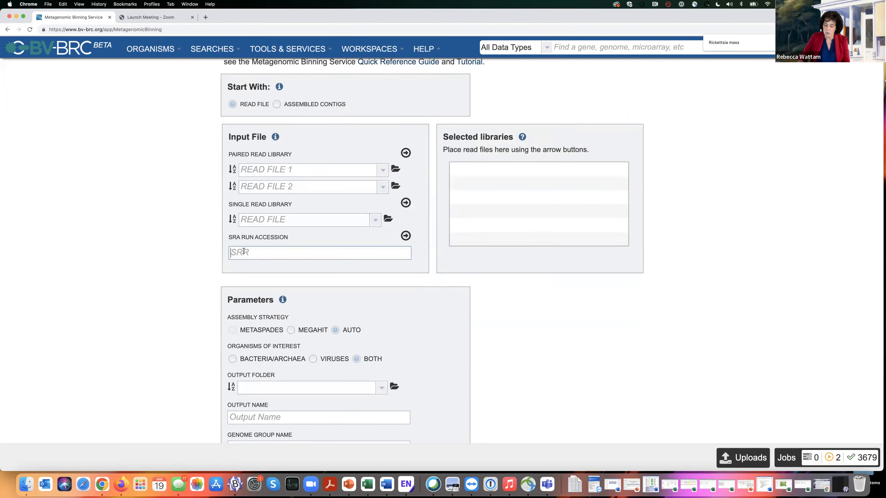
pyautogui.write('SRR7984991')
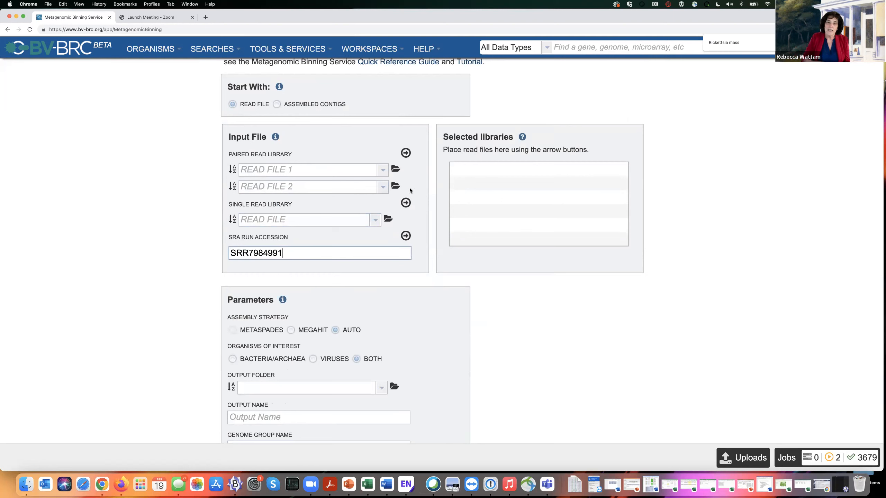
pyautogui.click(406, 237)
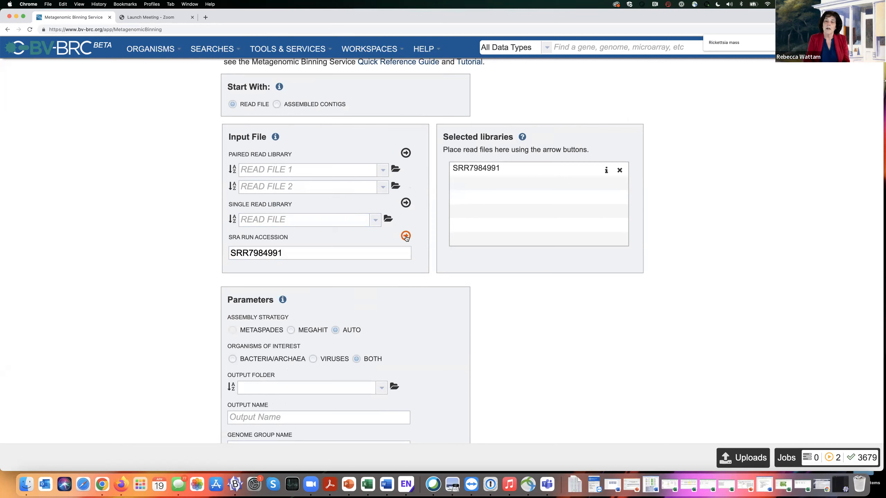
# Step: Set the assembly strategy to MEGAHIT and the organisms of interest to Bacteria/Archaea
pyautogui.scroll(-1, 405, 210)
pyautogui.scroll(-3, 179, 251)
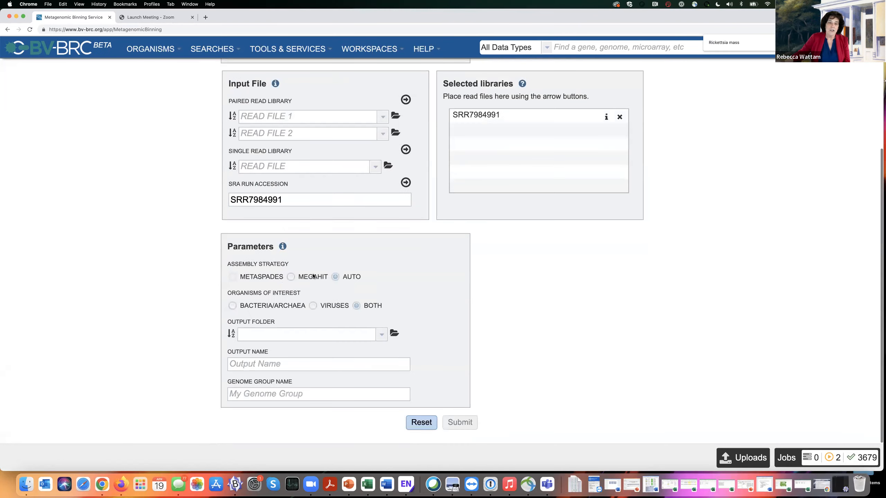
pyautogui.click(290, 277)
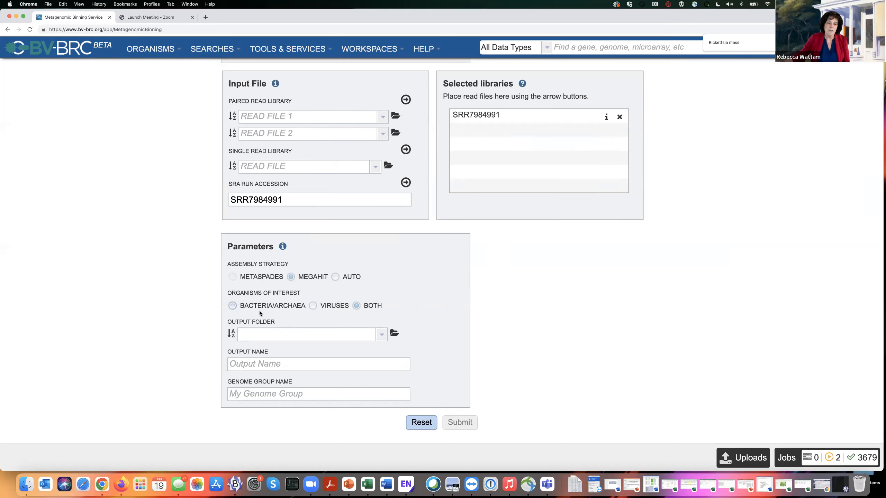
pyautogui.click(232, 306)
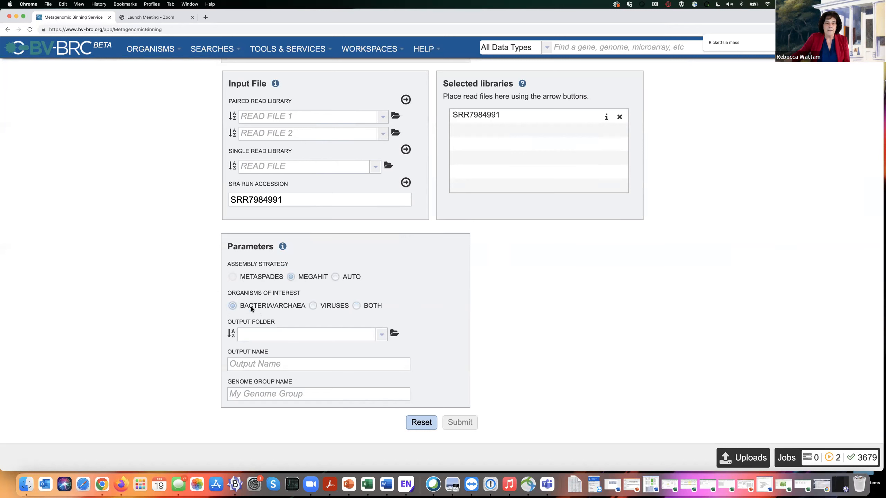
# Step: Choose Nobel Prize Winning Research as the output folder and name the output SRR7984991-MB
pyautogui.press('Tab')
pyautogui.write('N')
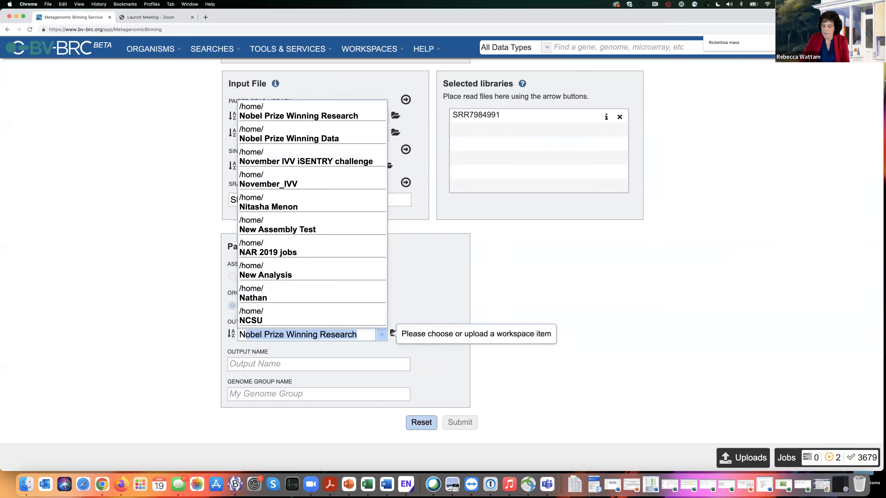
pyautogui.write('ob')
pyautogui.click(331, 346)
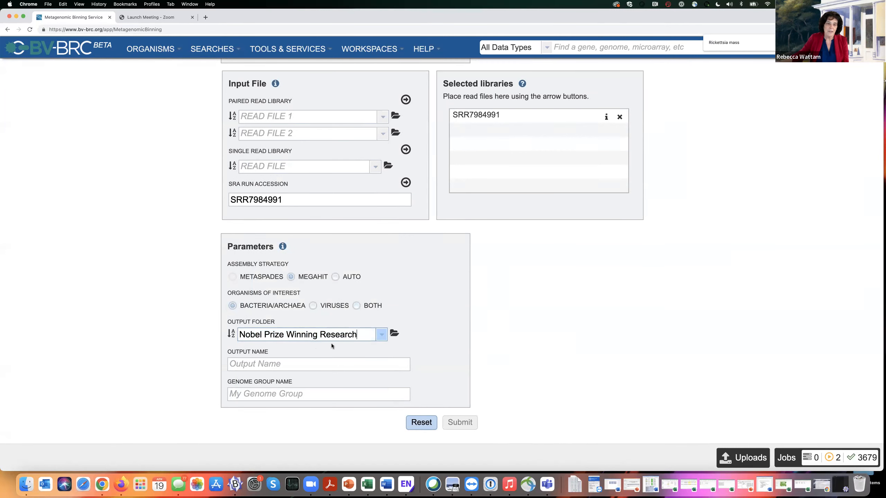
pyautogui.click(262, 365)
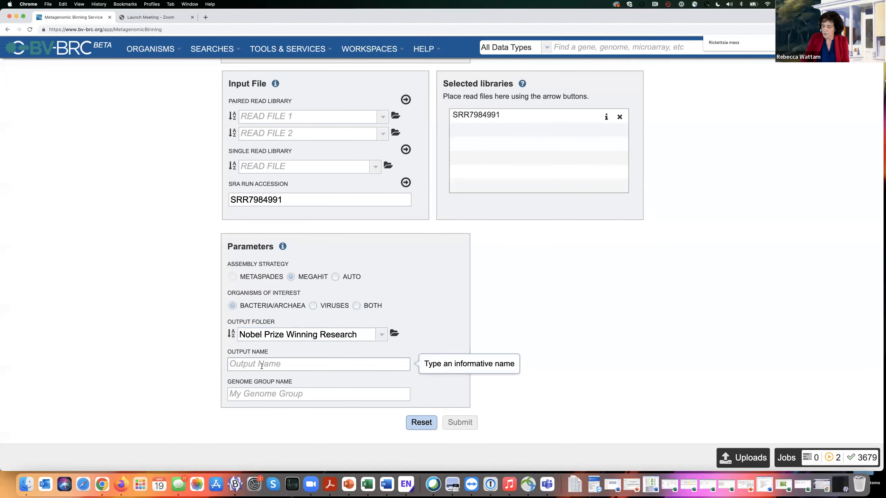
pyautogui.write('SRR7984991')
pyautogui.write('-MB')
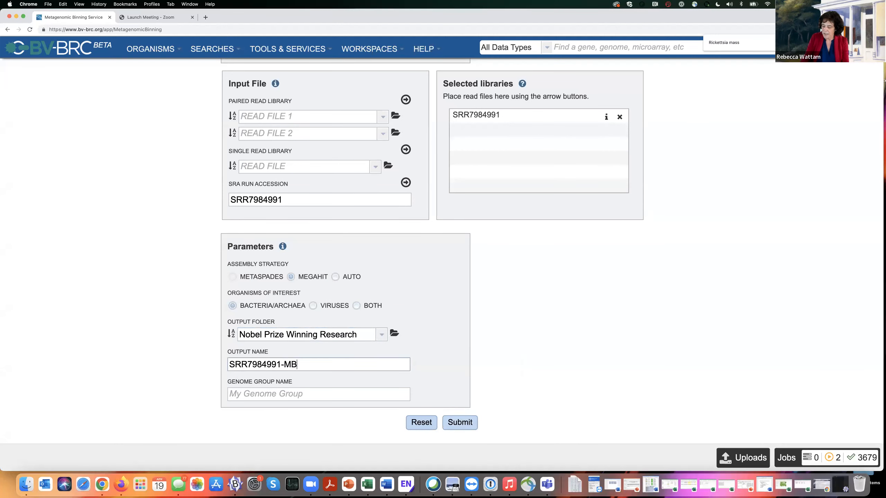
# Step: Complete the output name as SRR7984991-MB-19April2022, reuse it as the genome group name, and submit the binning job
pyautogui.write('-19April2022')
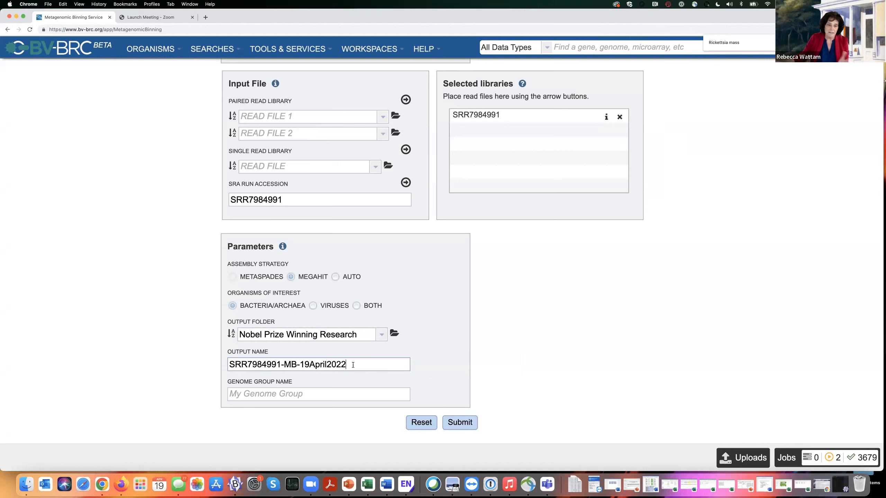
pyautogui.tripleClick(321, 365)
pyautogui.press('super+c')
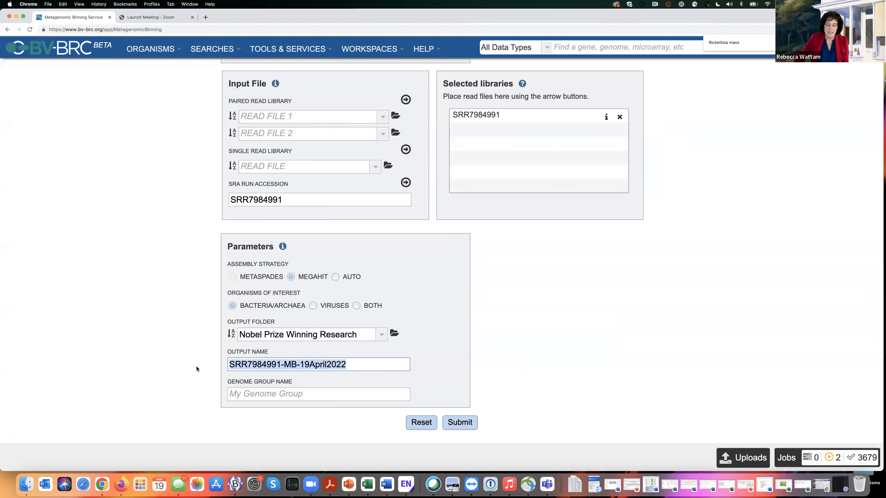
pyautogui.click(227, 397)
pyautogui.press('super+v')
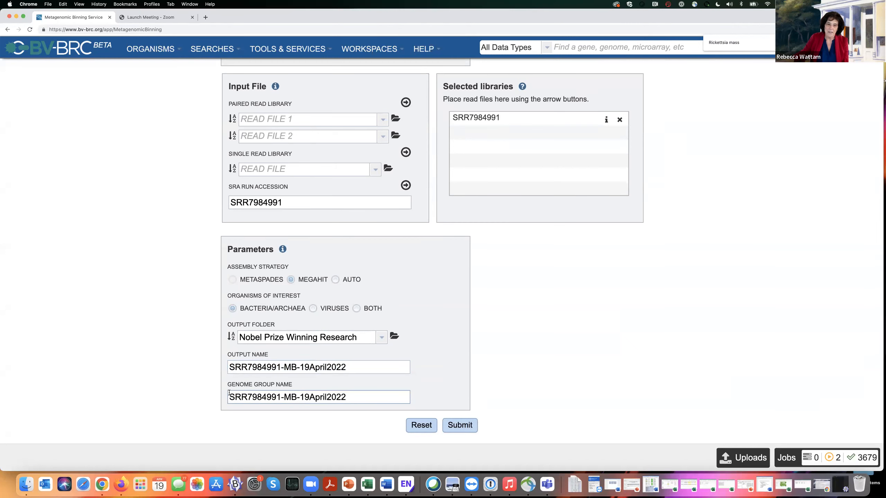
pyautogui.click(464, 429)
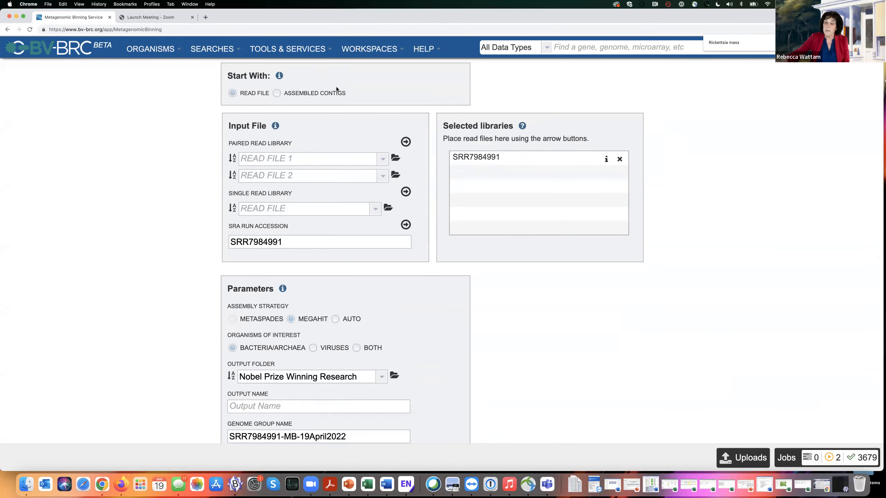
pyautogui.scroll(1, 337, 89)
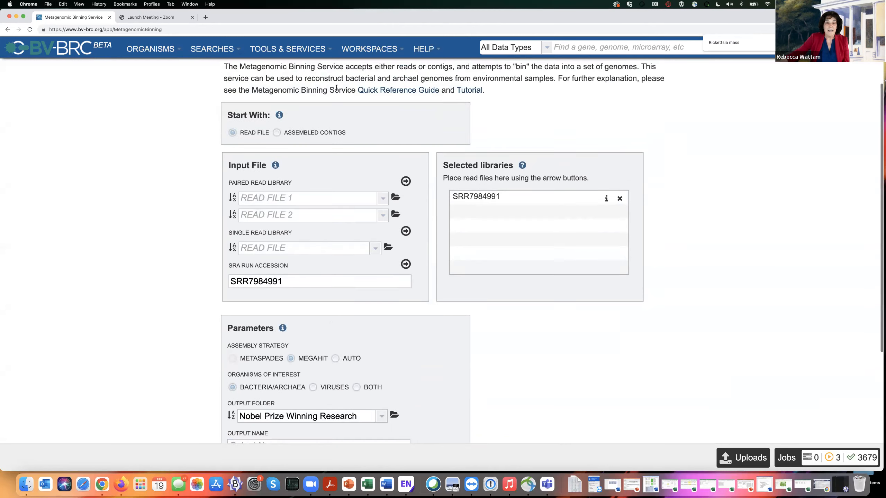
# Step: Open the Metagenomic_Binning folder of the metagenomic webinar, under Tick Webinars in the public BV-BRC Workshop workspace
pyautogui.click(364, 49)
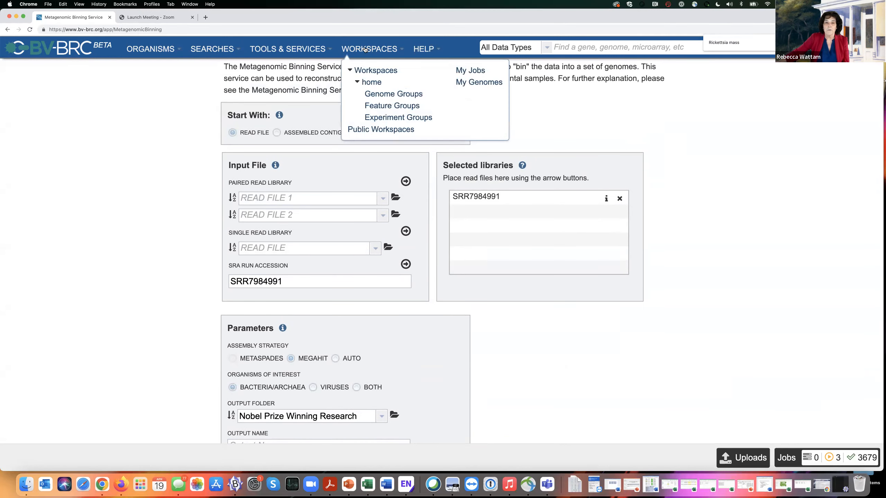
pyautogui.click(378, 129)
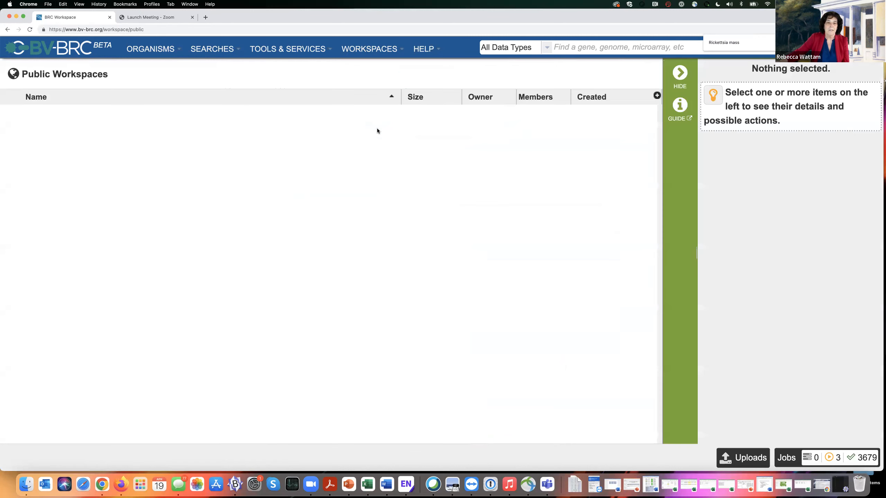
pyautogui.scroll(-2, 196, 267)
pyautogui.scroll(-10, 196, 267)
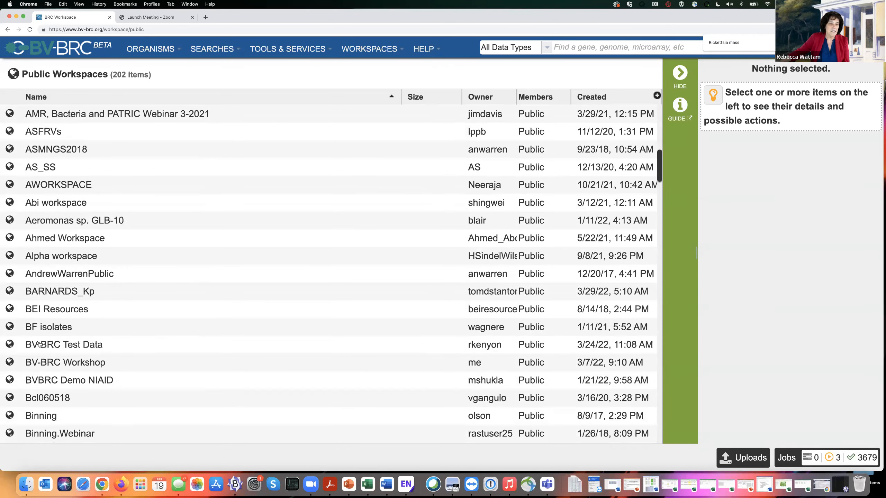
pyautogui.click(10, 363)
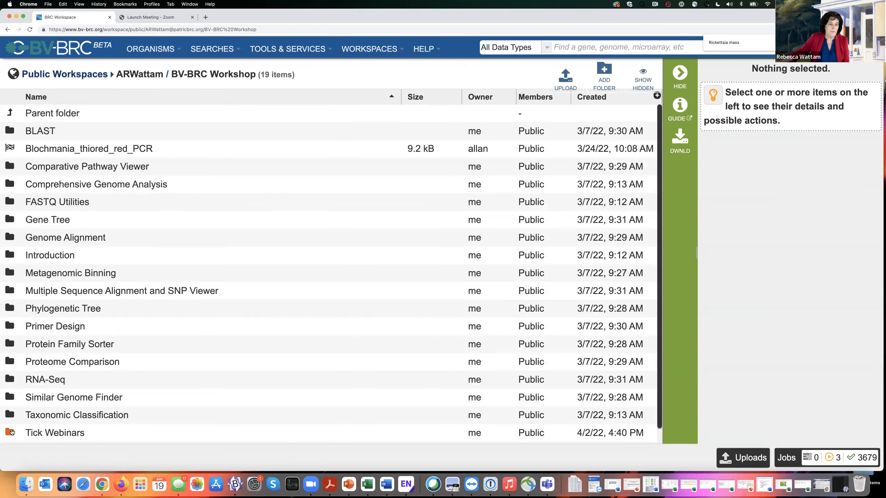
pyautogui.click(11, 432)
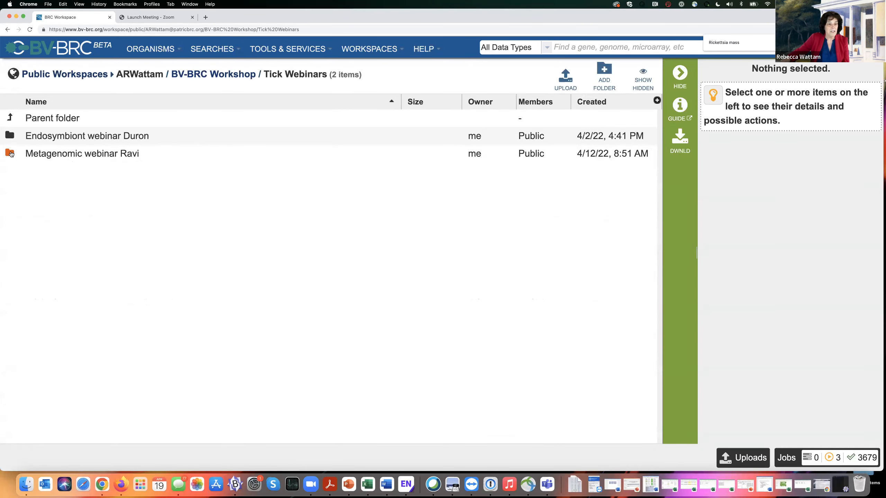
pyautogui.click(11, 153)
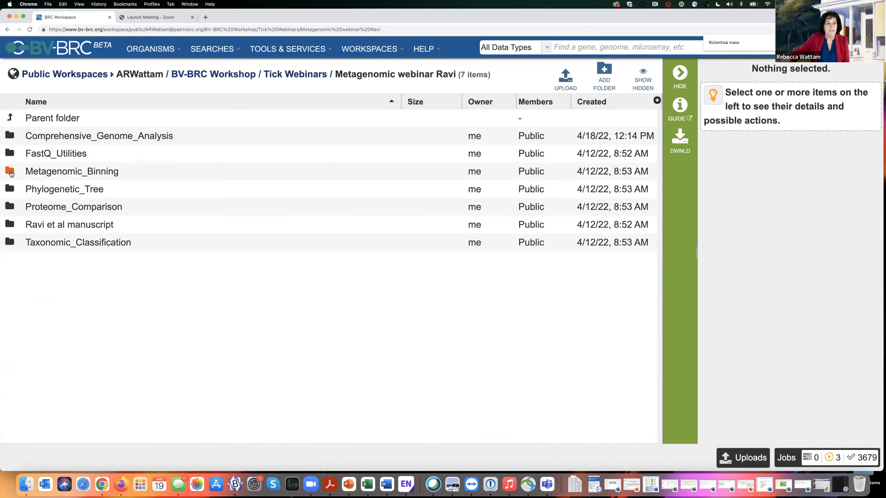
pyautogui.click(11, 173)
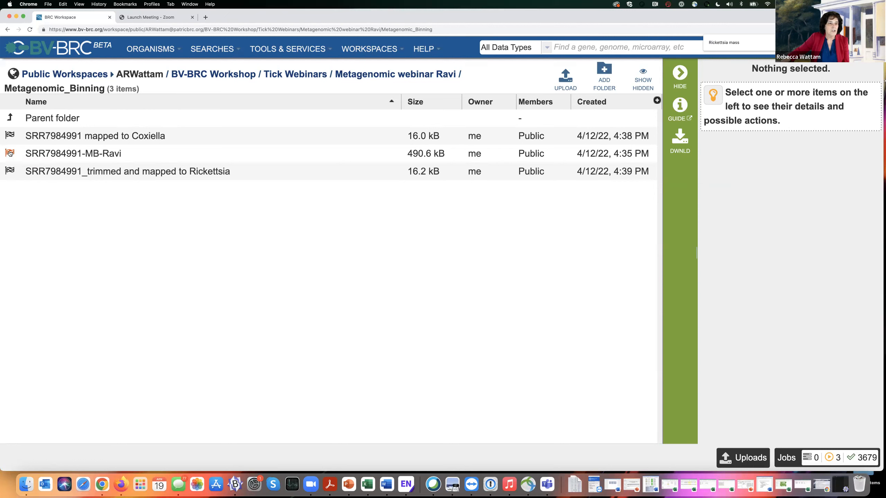
# Step: Open the BinningReport.html of the full SRR7984991 MB job and examine the quality figures of its good and bad bins
pyautogui.doubleClick(10, 154)
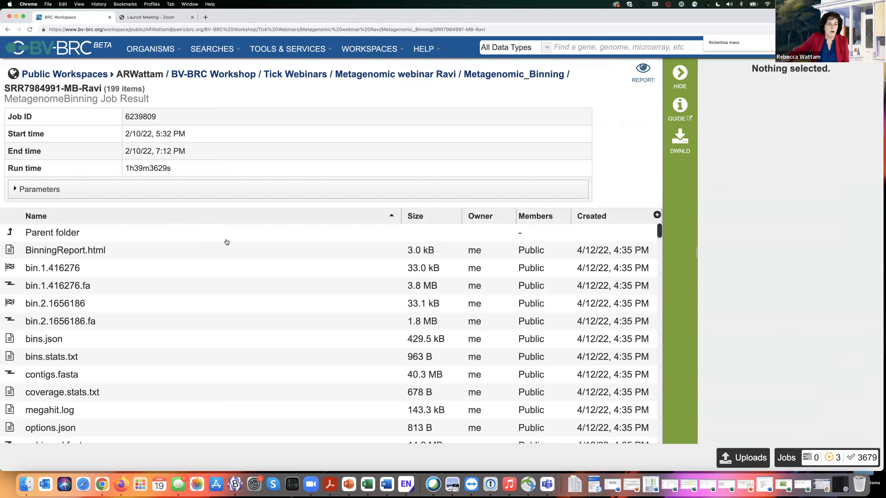
pyautogui.click(133, 254)
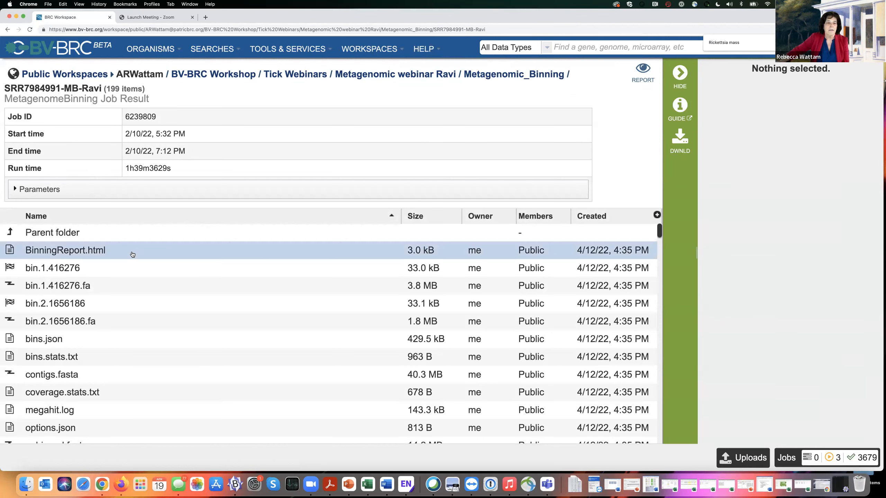
pyautogui.click(681, 173)
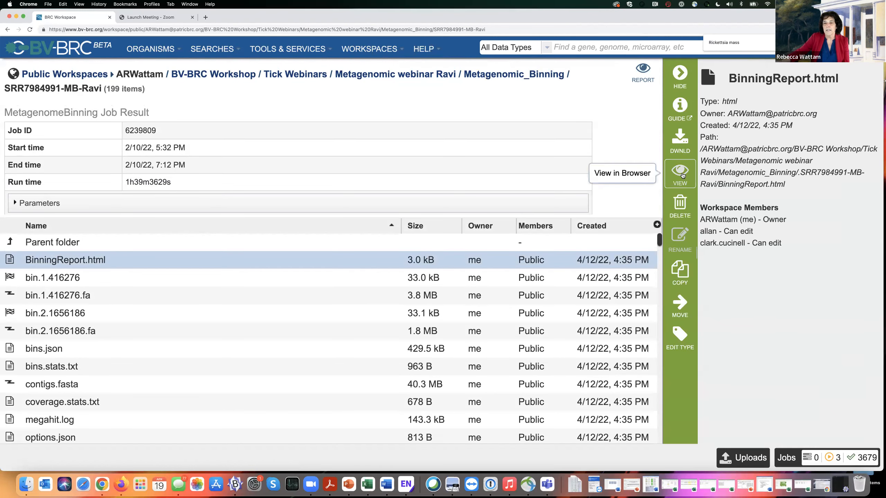
pyautogui.scroll(-3, 499, 208)
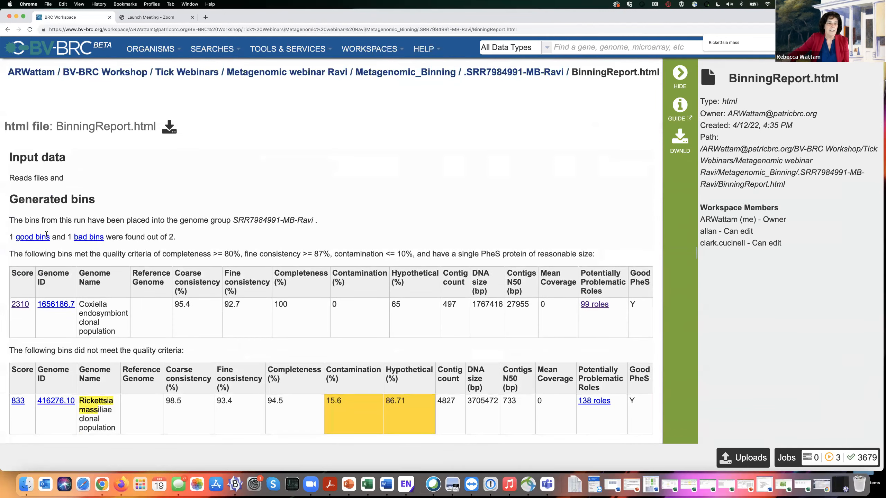
pyautogui.moveTo(50, 238); pyautogui.dragTo(15, 238)
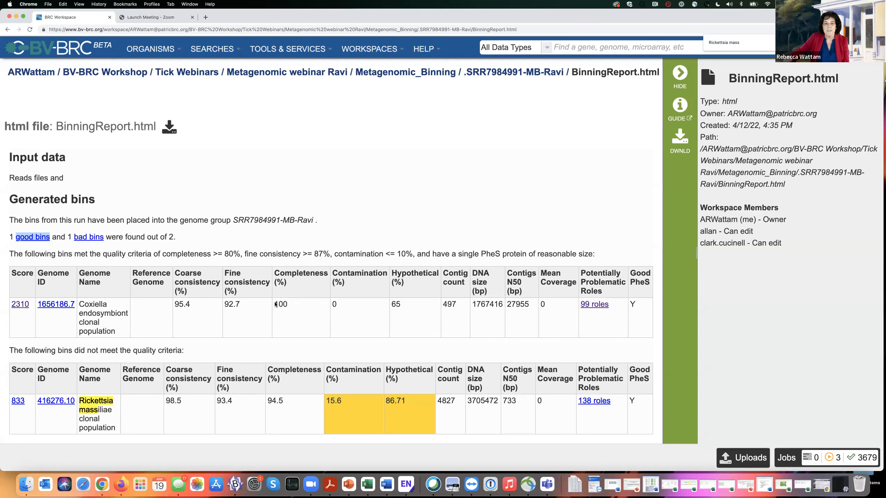
pyautogui.scroll(1, 276, 305)
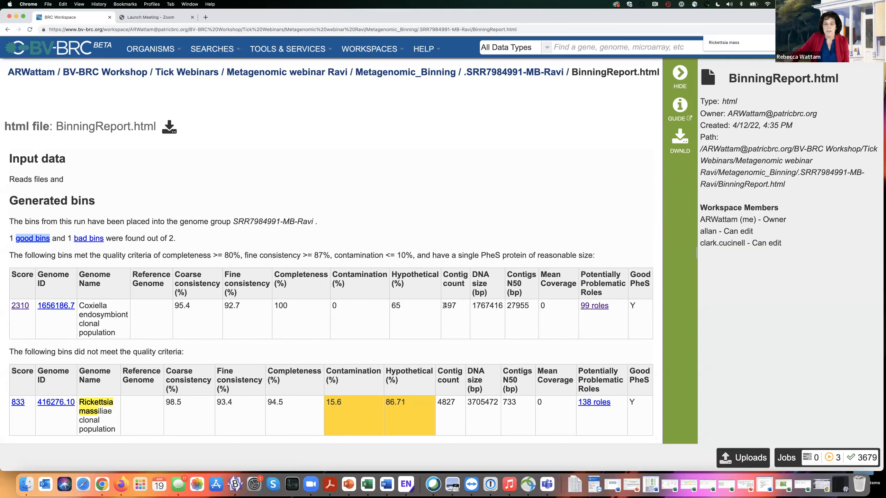
pyautogui.scroll(-1, 444, 305)
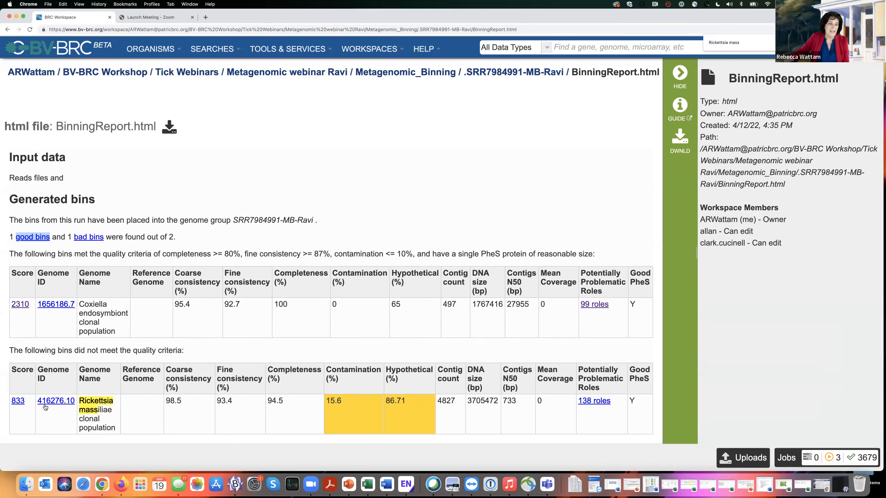
pyautogui.click(113, 412)
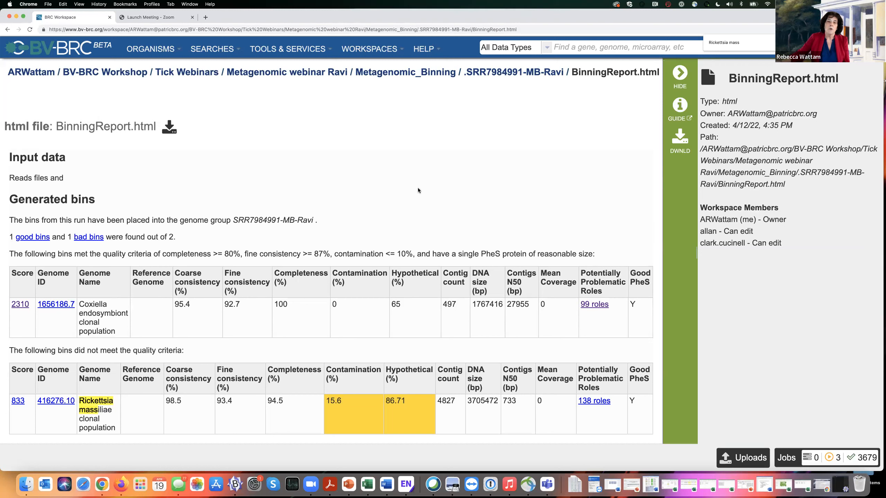
# Step: Return to the Metagenomic_Binning folder, open the SRR7984991_trimmed and mapped to Rickettsia job result, and select its BinningReport.html
pyautogui.click(425, 74)
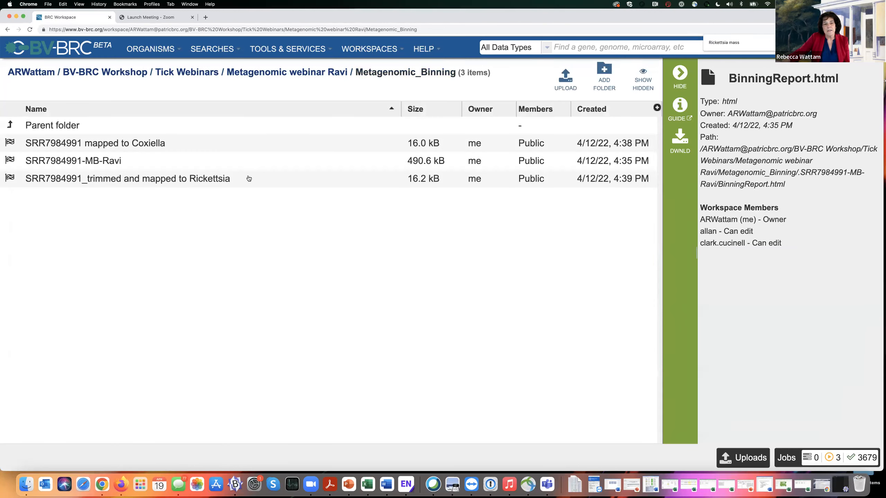
pyautogui.doubleClick(10, 179)
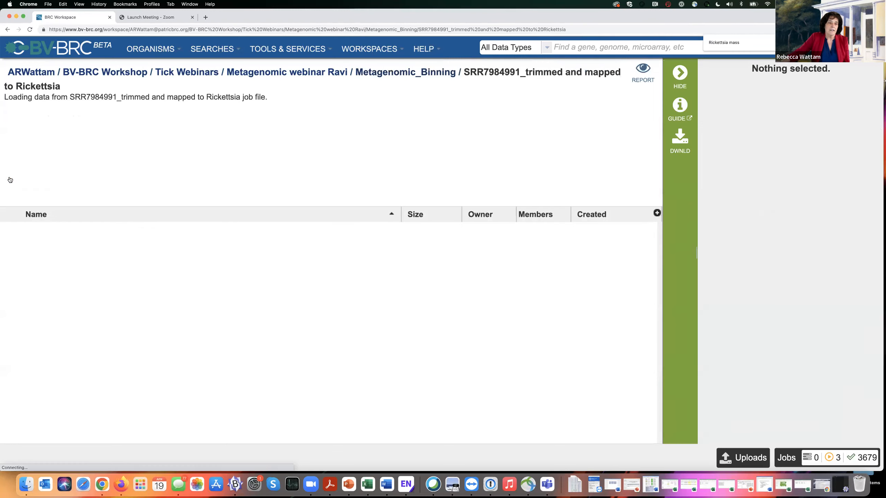
pyautogui.click(123, 250)
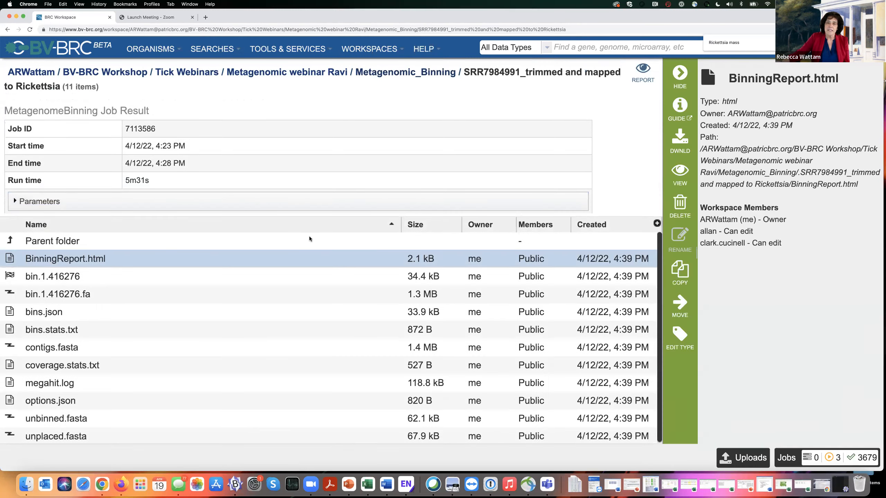
# Step: Open BinningReport.html, view the genome page for bin 416276.14, and return to the report
pyautogui.click(685, 180)
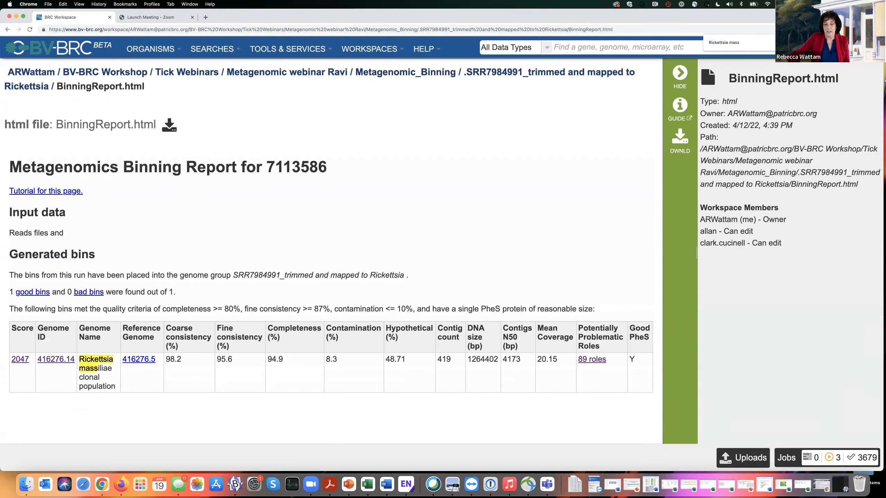
pyautogui.press('Escape')
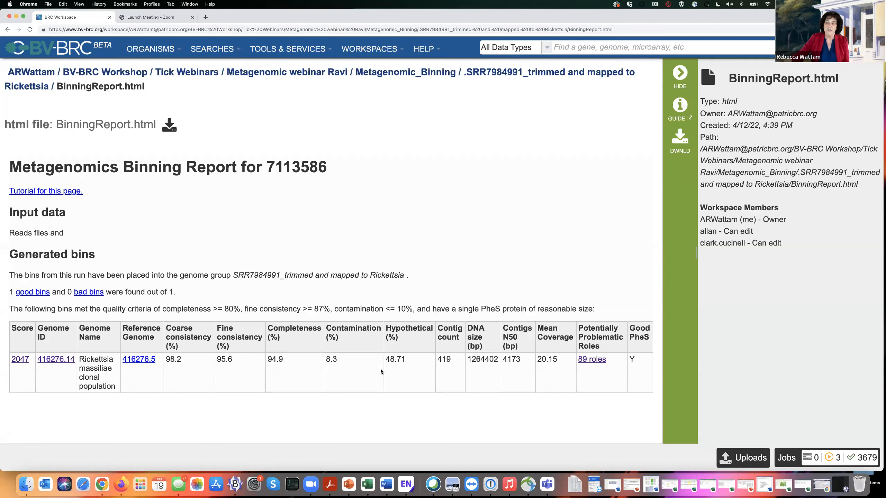
pyautogui.click(56, 360)
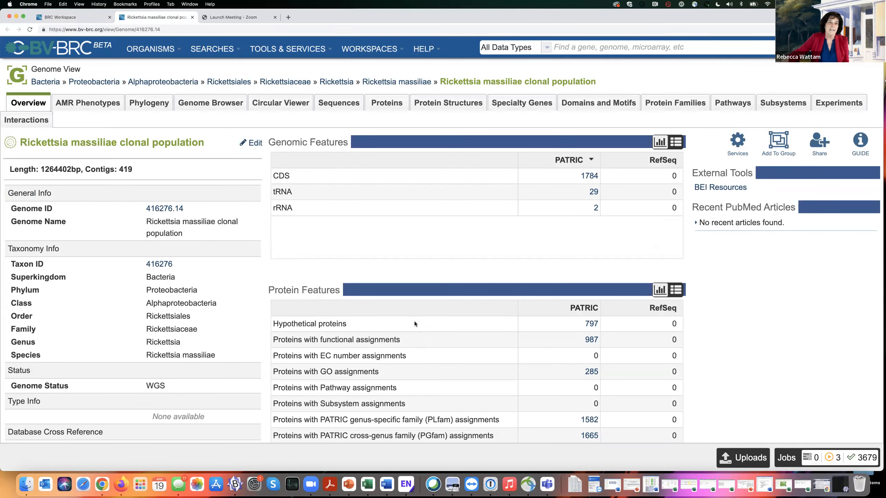
pyautogui.click(77, 19)
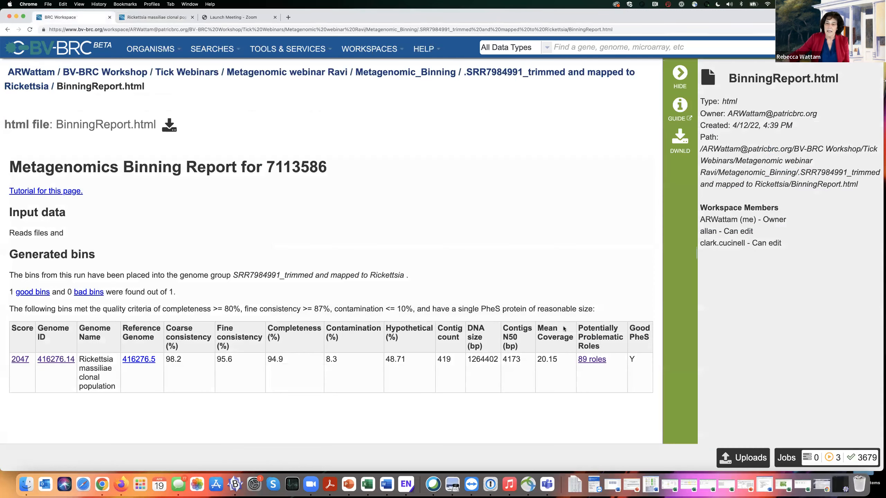
# Step: Open the potentially problematic roles report for genome 416276.14 and examine its quality statistics table
pyautogui.click(597, 361)
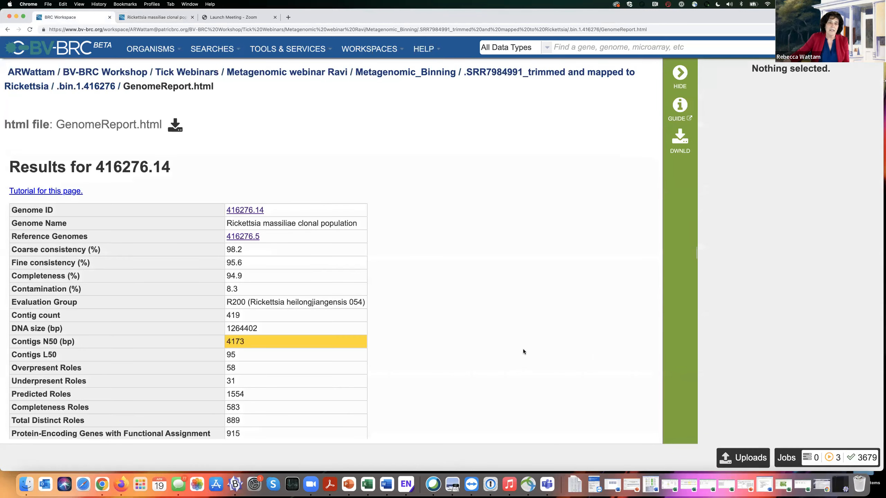
pyautogui.scroll(-5, 511, 349)
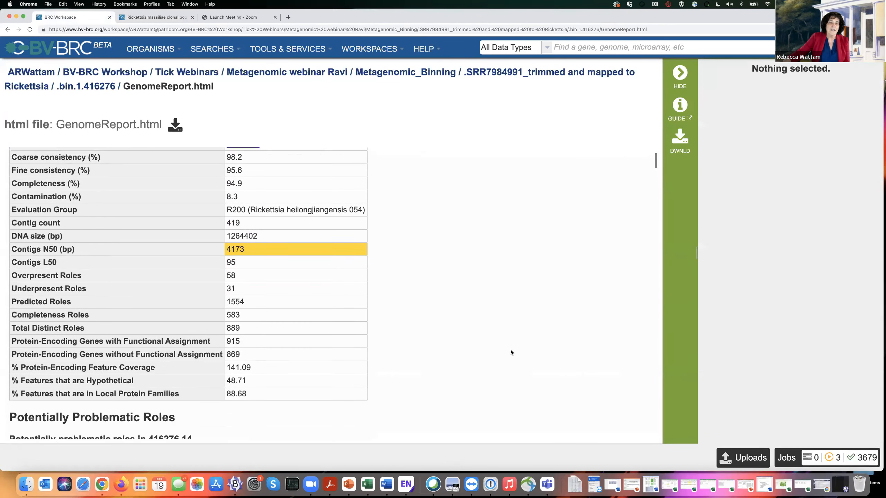
pyautogui.scroll(3, 158, 284)
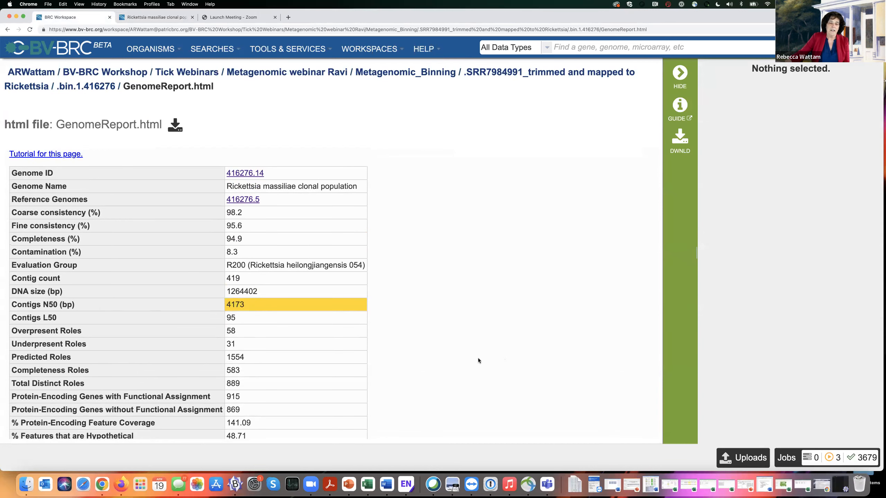
pyautogui.scroll(-5, 486, 354)
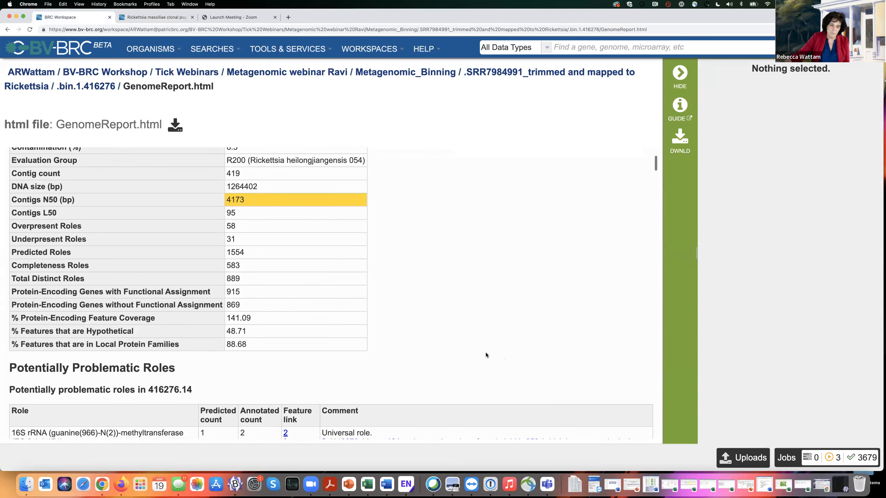
pyautogui.scroll(-3, 486, 355)
pyautogui.scroll(8, 485, 355)
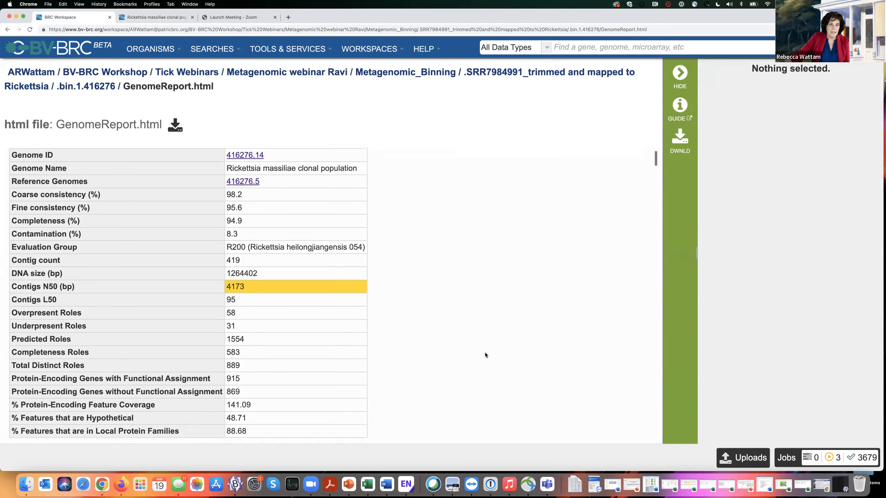
pyautogui.scroll(-10, 486, 351)
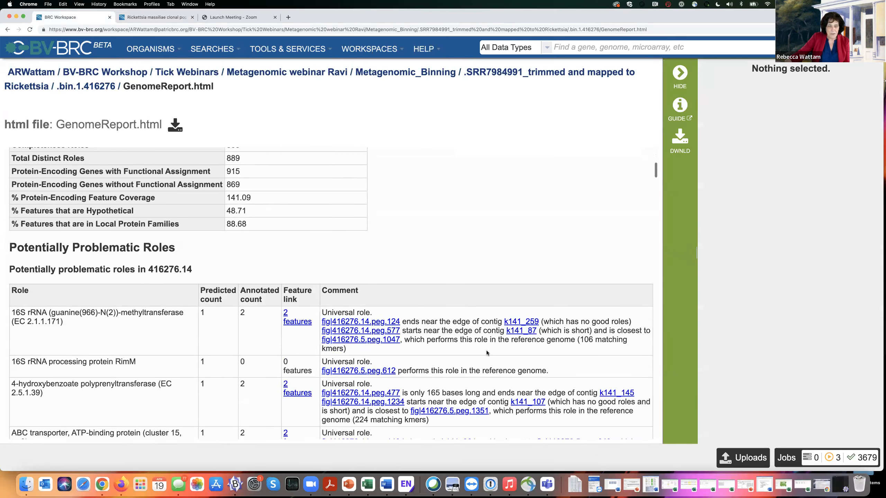
# Step: Examine the Potentially Problematic Roles table, starting with the 16S rRNA (guanine(966)-N(2))-methyltransferase entry and its comments, and review the summary statistics above it
pyautogui.scroll(-3, 486, 350)
pyautogui.moveTo(11, 248); pyautogui.dragTo(187, 255)
pyautogui.scroll(-1, 187, 255)
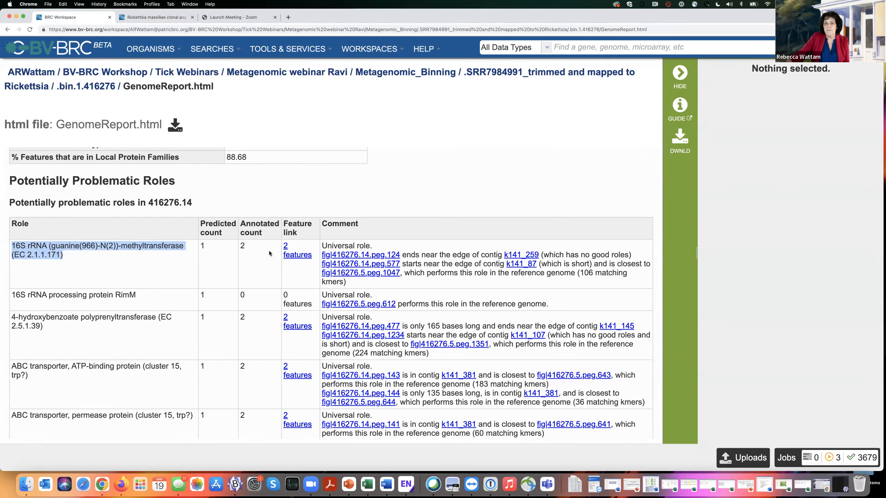
pyautogui.click(399, 255)
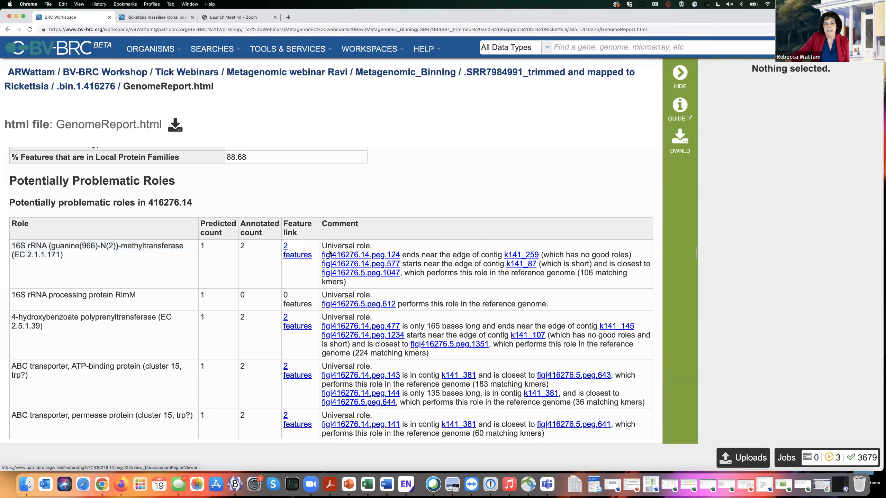
pyautogui.scroll(8, 424, 172)
pyautogui.scroll(2, 423, 175)
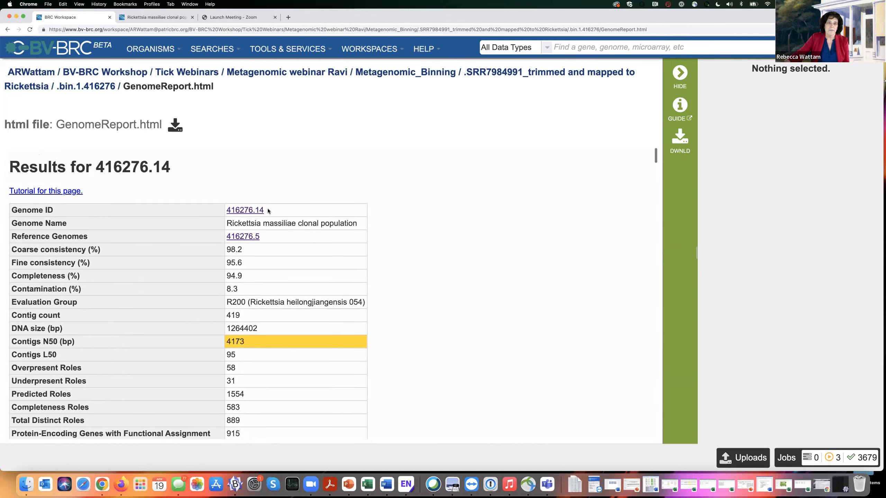
pyautogui.scroll(-6, 425, 226)
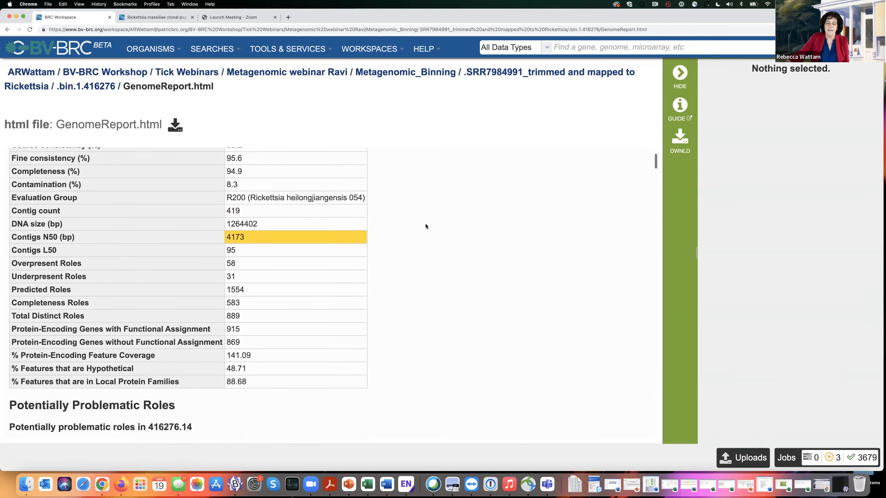
pyautogui.scroll(-4, 426, 227)
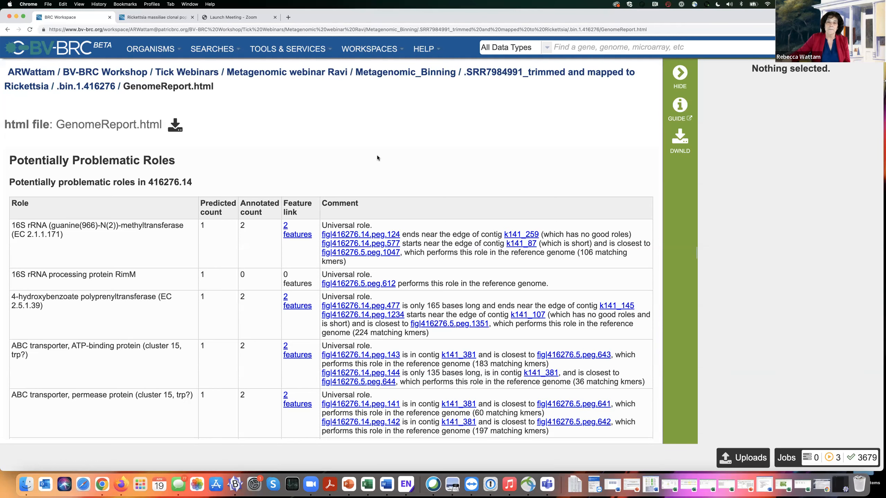
pyautogui.scroll(10, 383, 156)
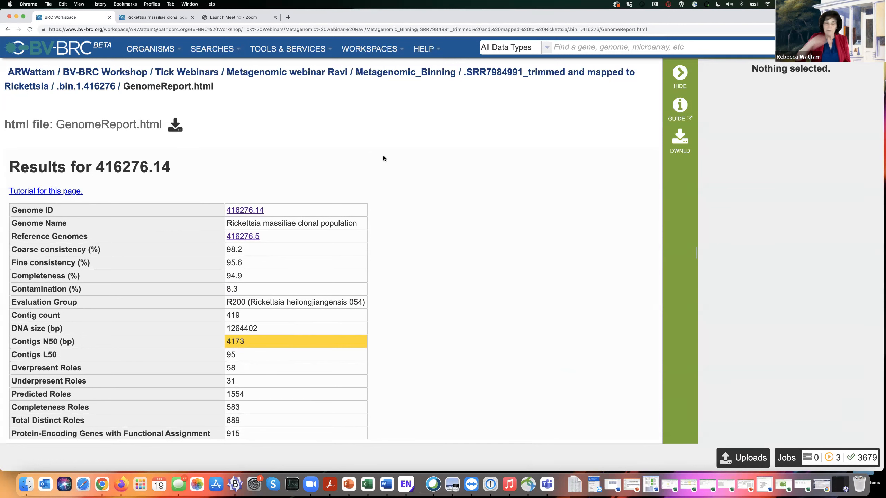
# Step: Open the Phylogenetic Tree service and view the reference Rickettsia tree image in Preview, moving it off the page
pyautogui.click(292, 50)
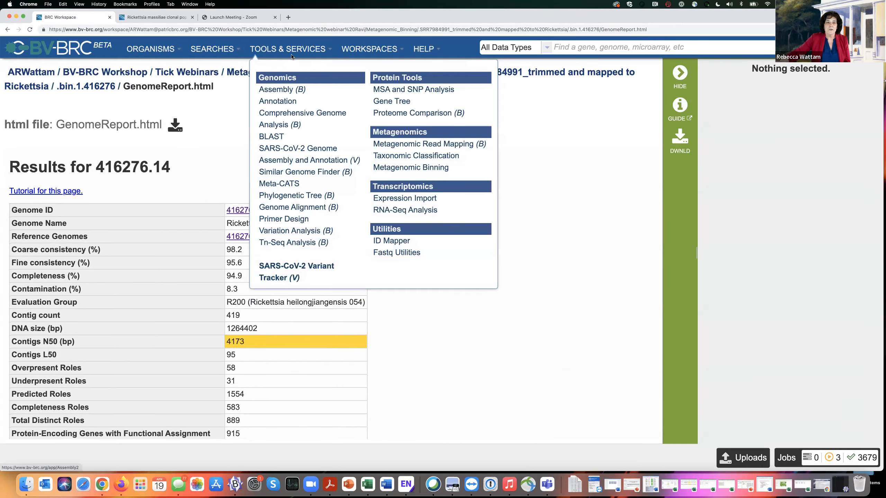
pyautogui.click(295, 197)
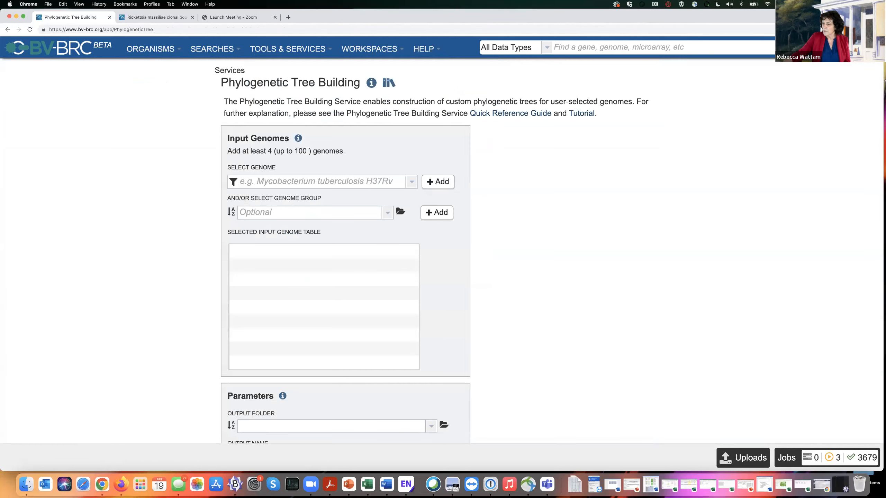
pyautogui.moveTo(885, 212); pyautogui.dragTo(536, 120)
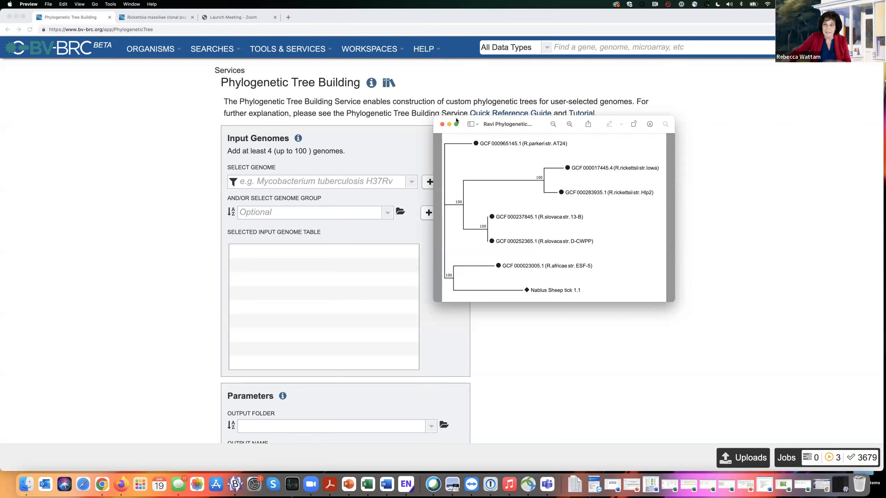
pyautogui.moveTo(456, 119); pyautogui.dragTo(885, 119)
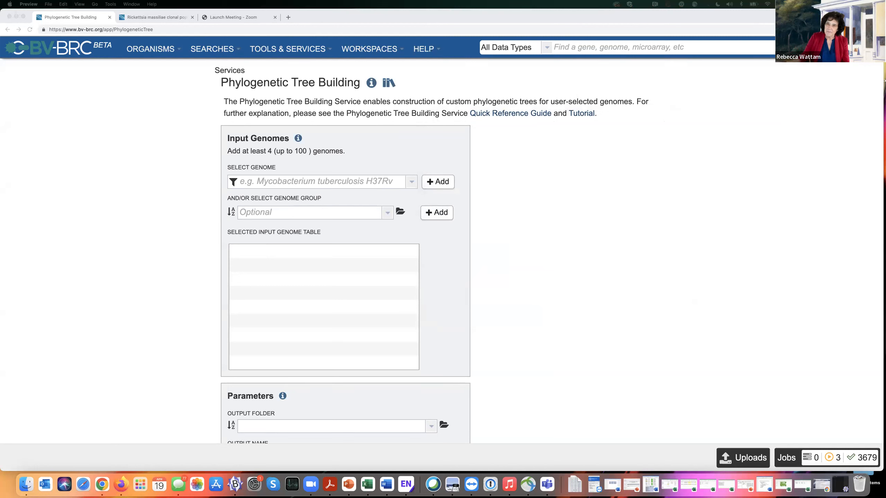
# Step: Try to search Genomes for the copied list of GCF accessions, from GCF_000965145.1 through GCF_000023005.1
pyautogui.click(589, 47)
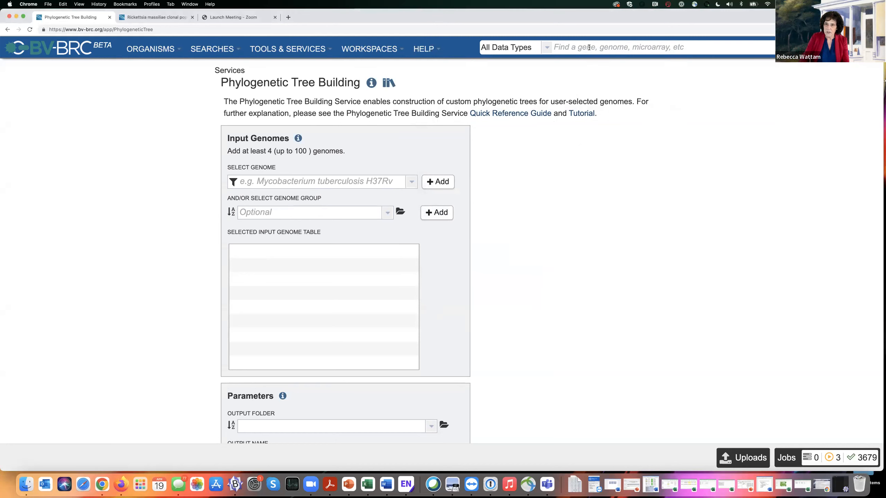
pyautogui.press('super+v')
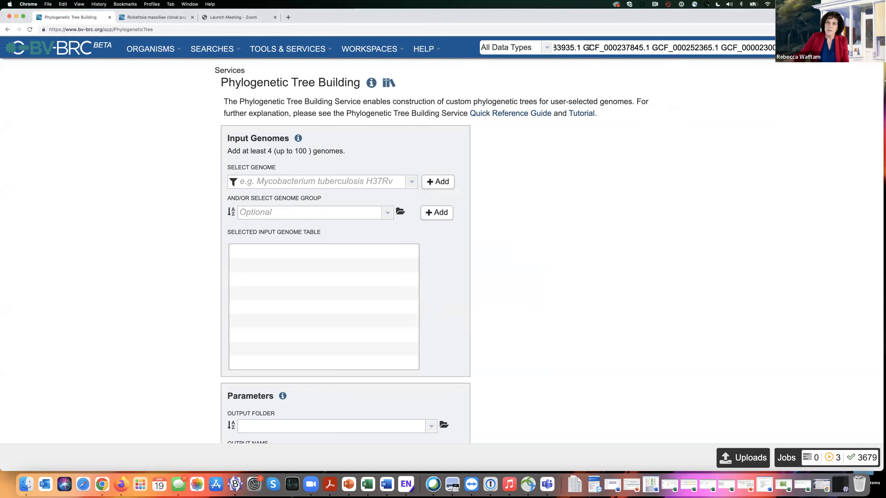
pyautogui.click(502, 48)
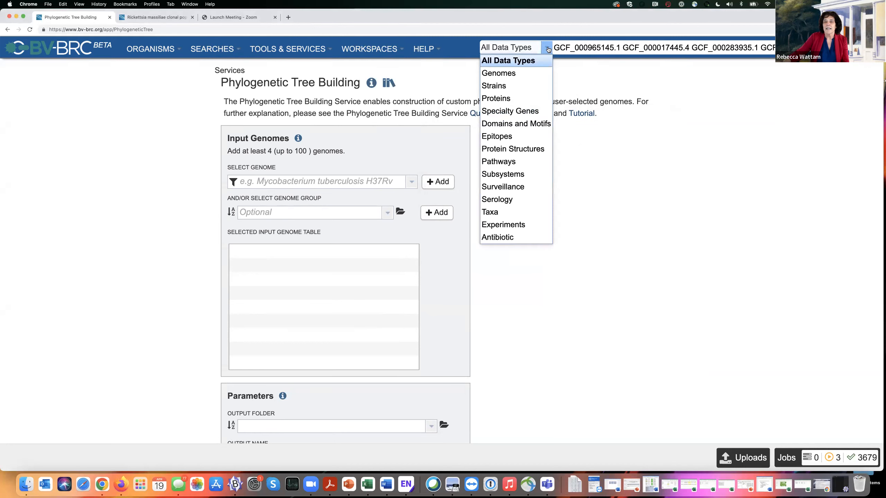
pyautogui.click(524, 73)
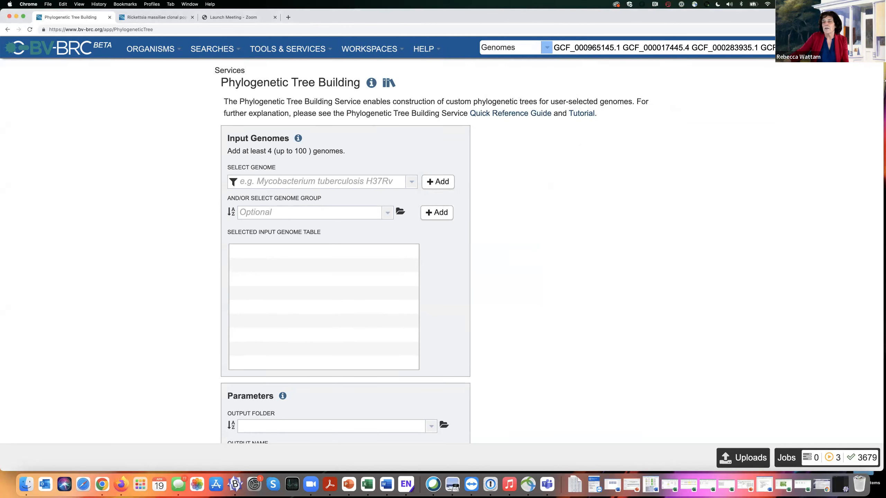
pyautogui.click(848, 48)
pyautogui.click(839, 98)
pyautogui.click(772, 47)
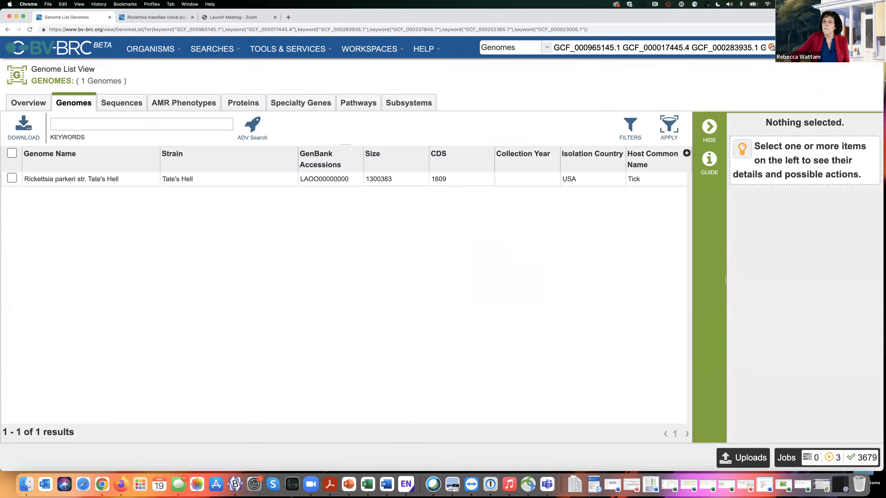
pyautogui.click(546, 50)
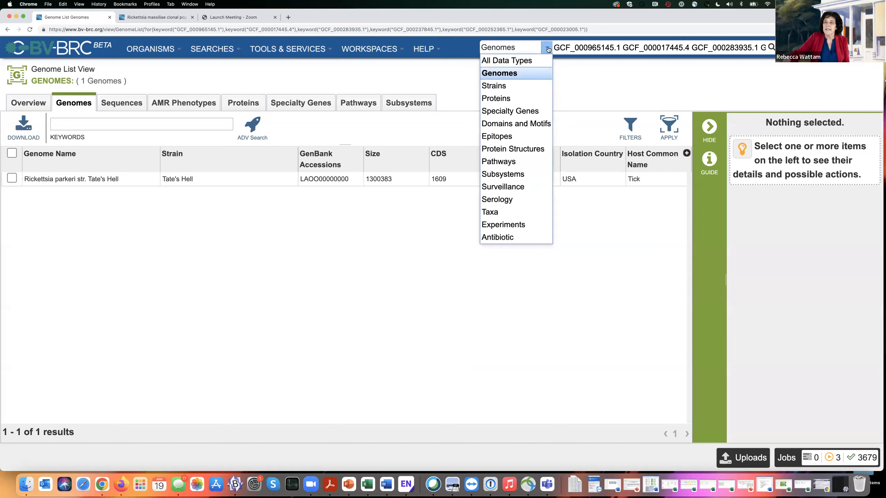
pyautogui.click(515, 73)
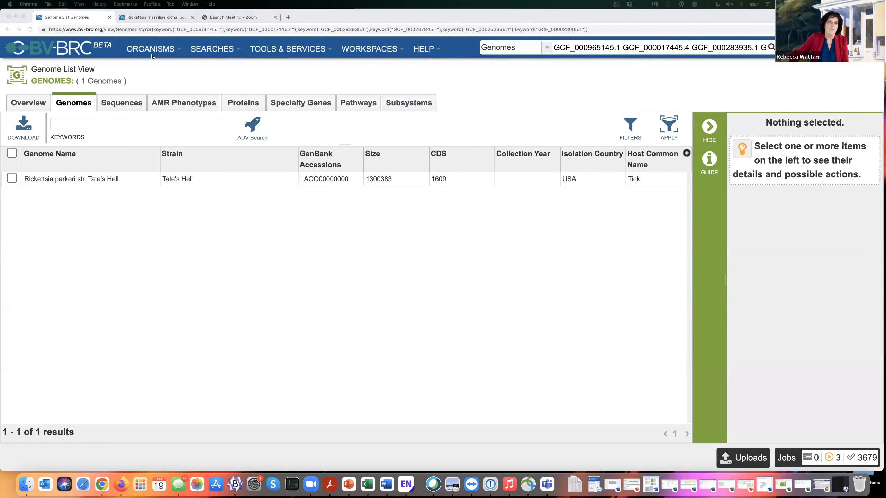
# Step: From the home page, search Genomes for any exact term among GCF_000965145.1, GCA_000017445.3, GCA_000283935.1, GCA_000237845.1 and GCA_000252365.1
pyautogui.click(72, 48)
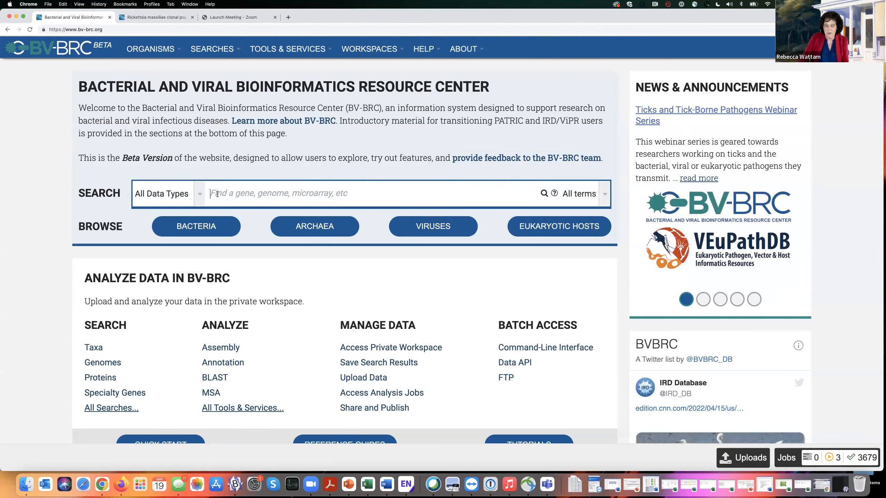
pyautogui.press('super+v')
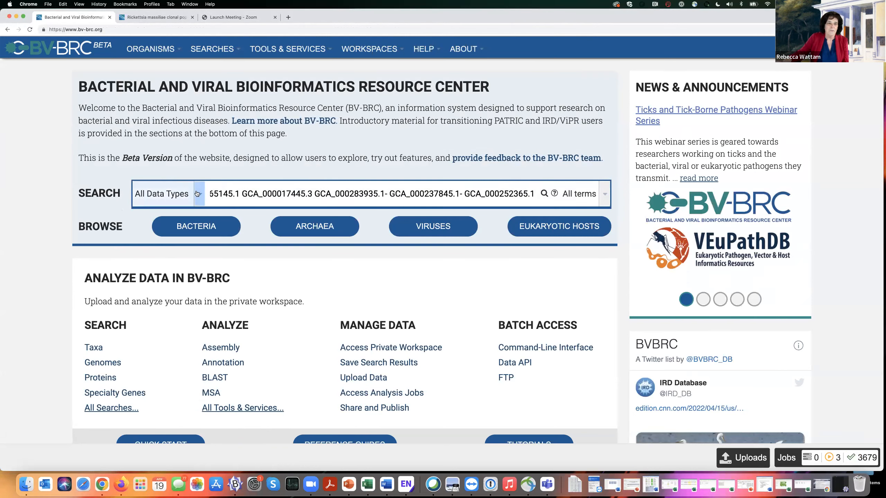
pyautogui.click(197, 193)
pyautogui.click(182, 224)
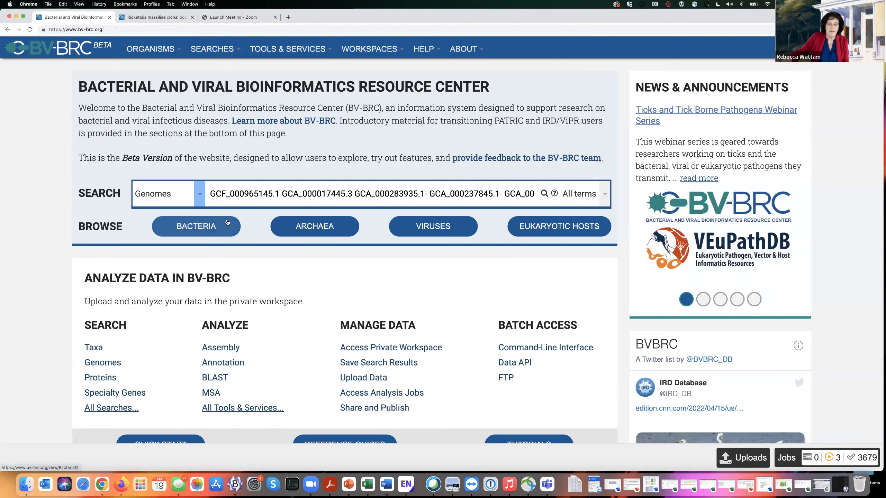
pyautogui.click(605, 193)
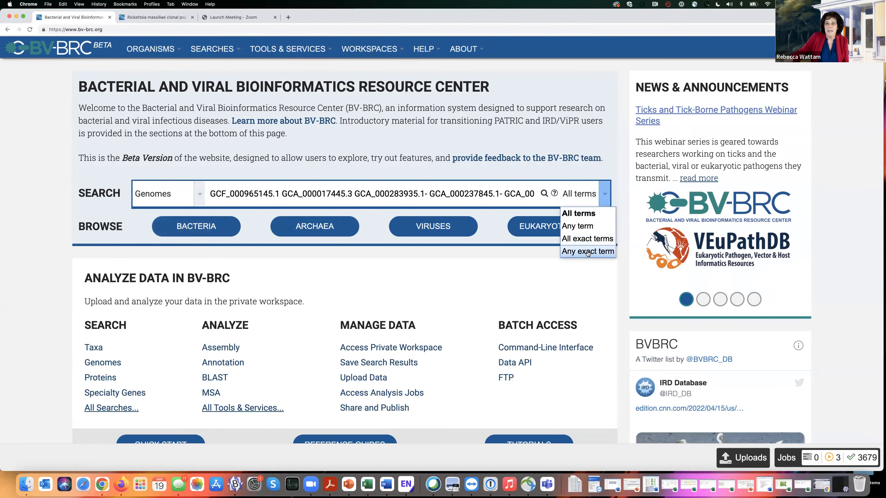
pyautogui.click(588, 252)
pyautogui.click(521, 194)
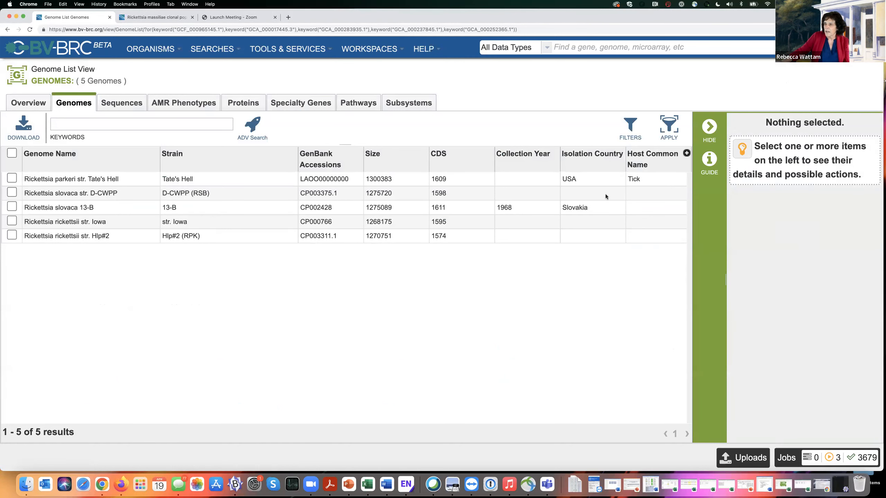
# Step: Select all the Rickettsia genomes in the search results list
pyautogui.click(450, 486)
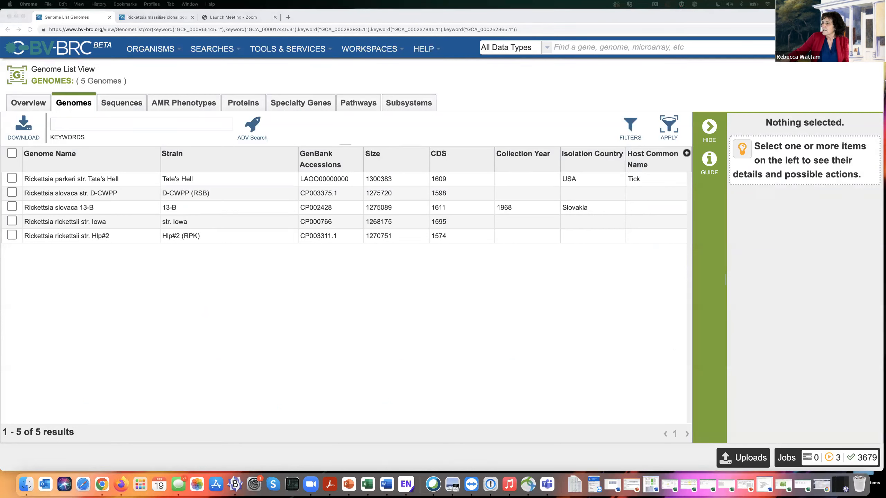
pyautogui.moveTo(885, 162); pyautogui.dragTo(885, 182)
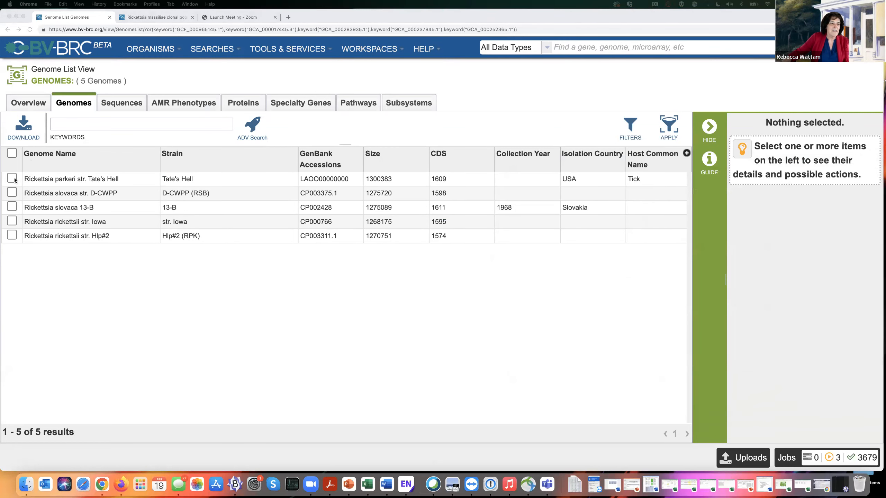
pyautogui.click(10, 155)
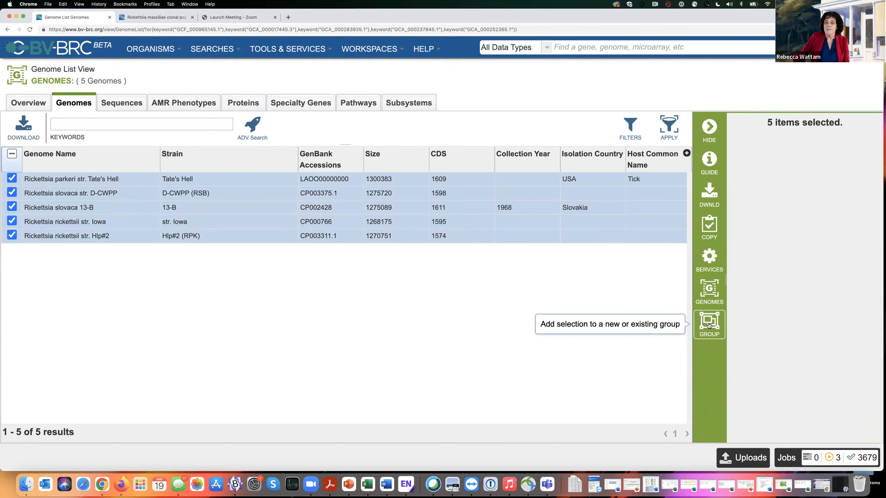
# Step: Add the selected Rickettsia genomes to a new group in Genome Groups, named with the collaborator's first name followed by "genomes 19April2022"
pyautogui.click(708, 325)
pyautogui.click(446, 245)
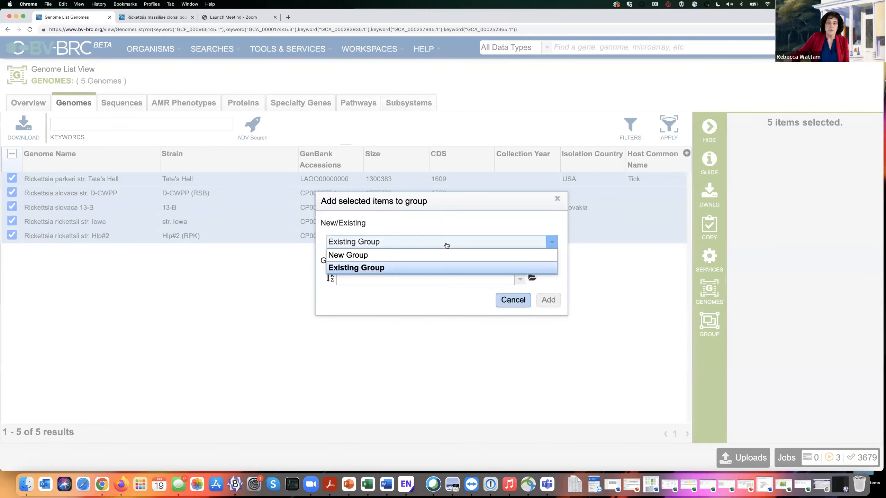
pyautogui.click(386, 255)
pyautogui.click(342, 315)
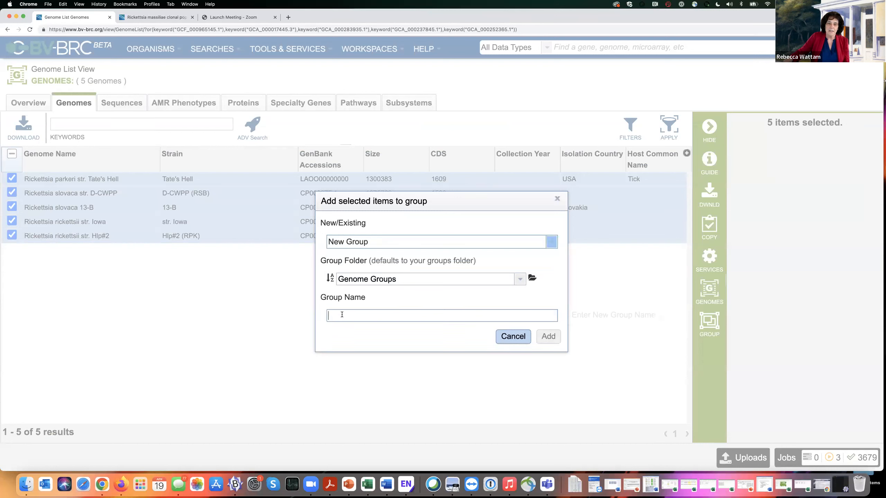
pyautogui.write('RAvi genomes 19A')
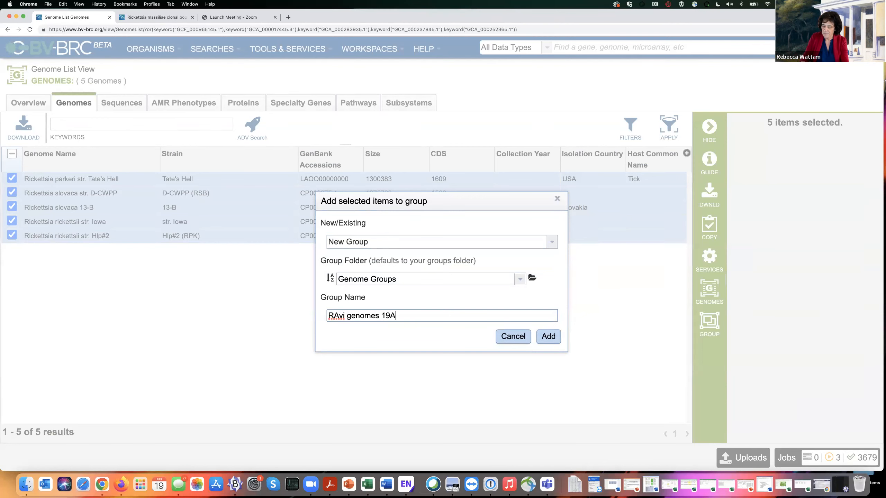
pyautogui.write('pril2022')
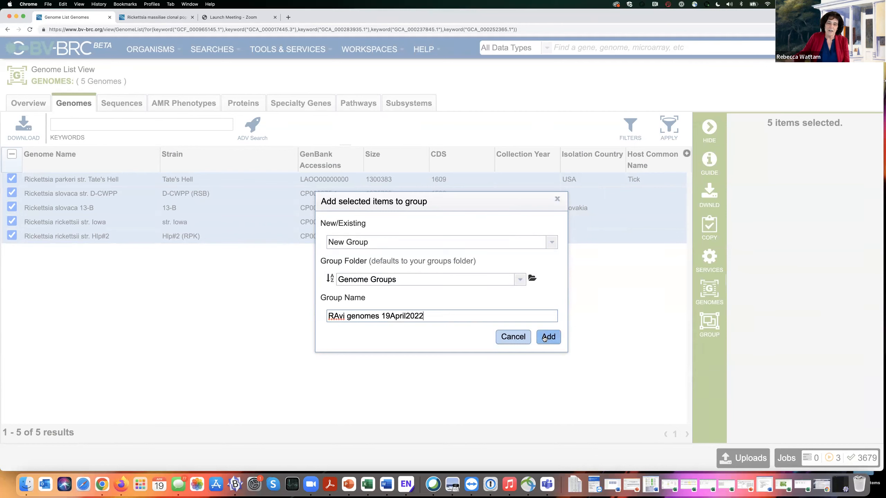
pyautogui.doubleClick(340, 315)
pyautogui.write('Ravi')
pyautogui.click(554, 337)
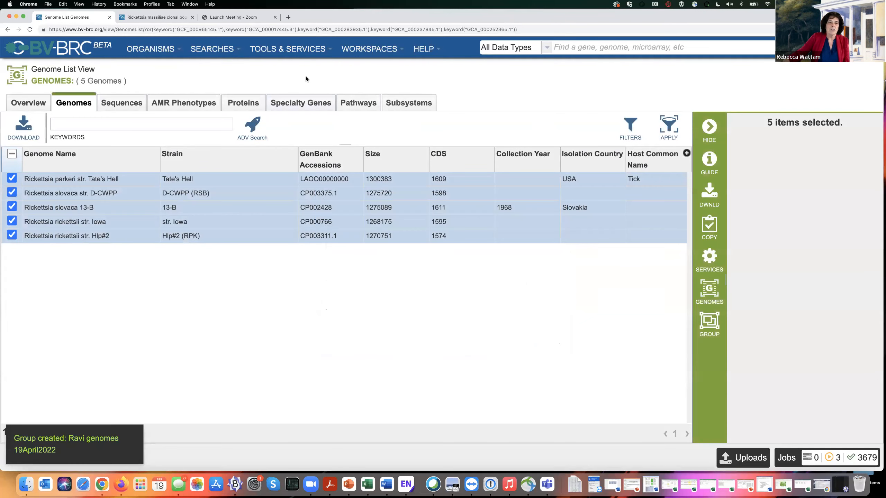
# Step: Open the Phylogenetic Tree service and add the newly created 19April2022 genome group to the input genomes
pyautogui.click(282, 49)
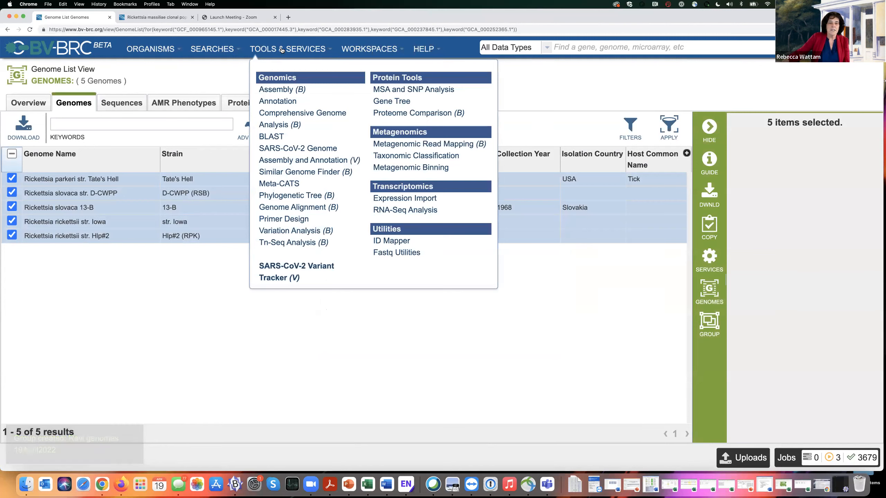
pyautogui.click(287, 196)
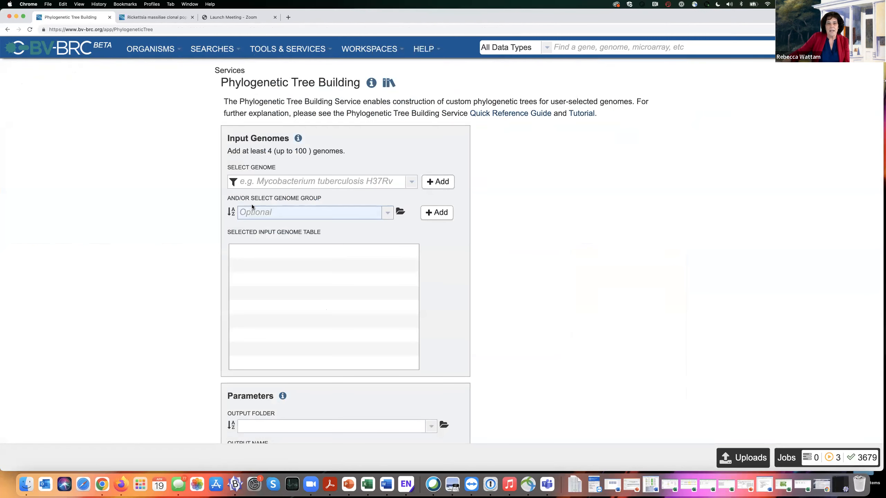
pyautogui.click(387, 212)
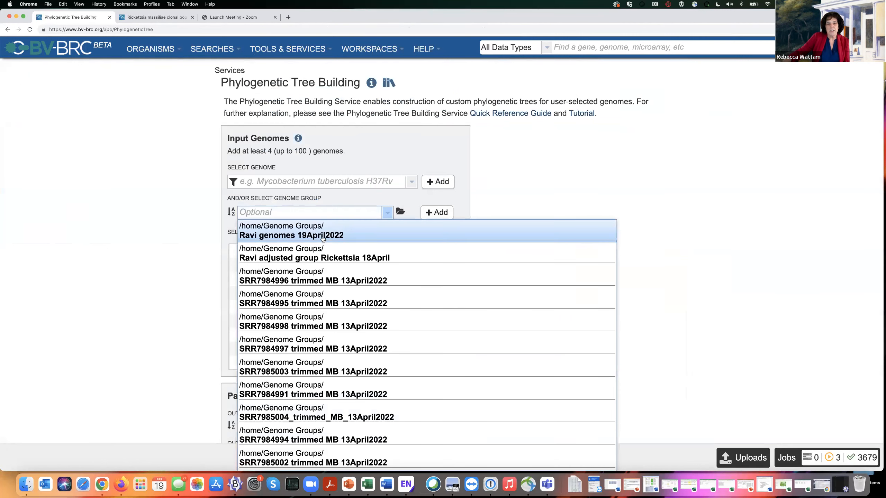
pyautogui.click(354, 227)
pyautogui.click(436, 214)
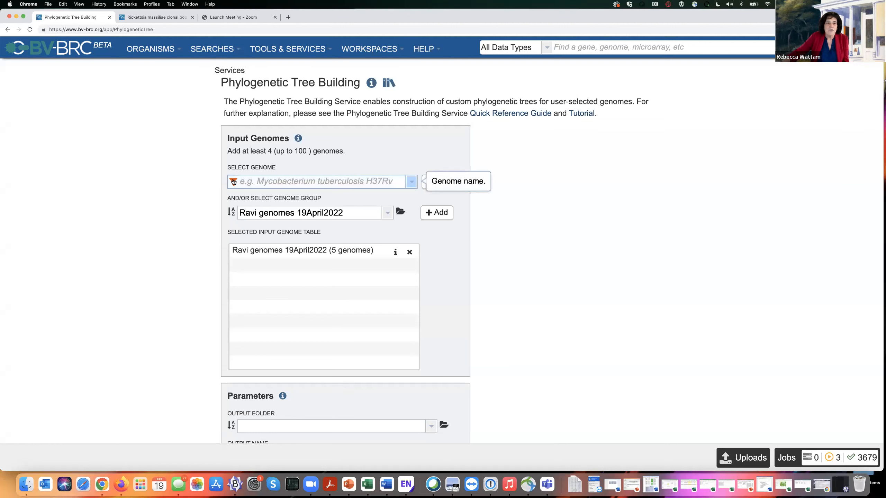
# Step: Restrict the input genome search to My Genomes by excluding reference, representative and all other public genomes
pyautogui.click(233, 181)
pyautogui.click(246, 252)
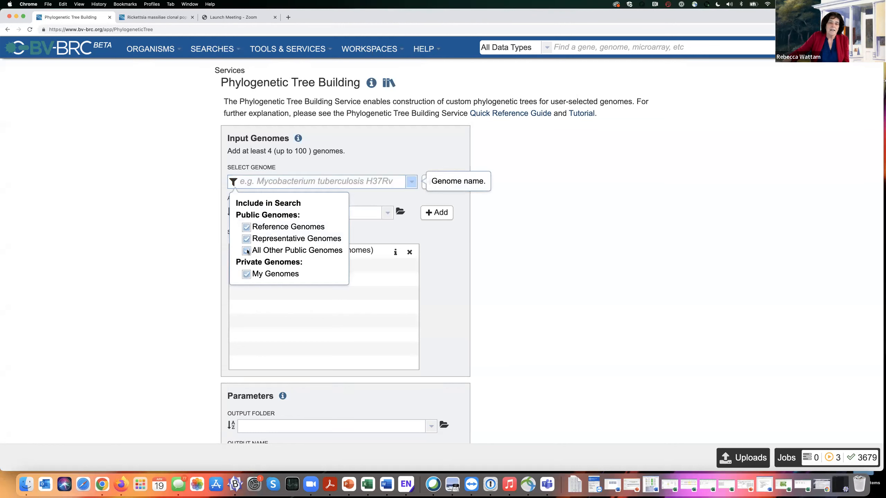
pyautogui.click(247, 239)
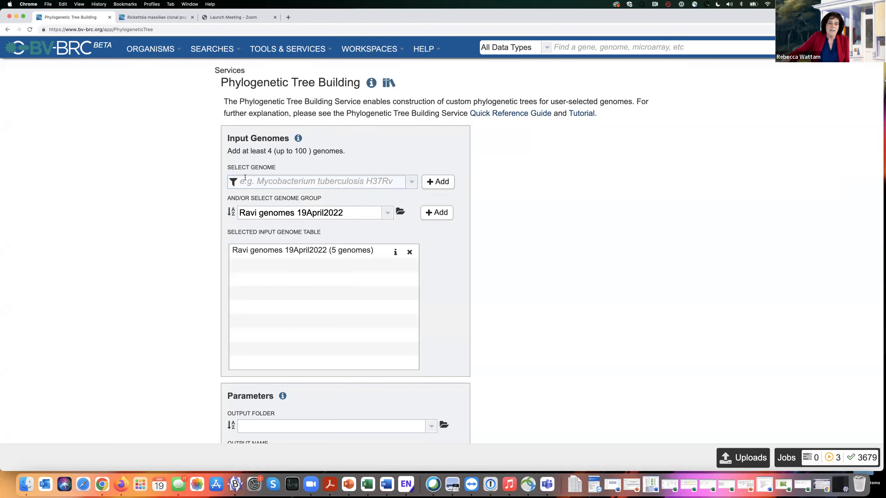
# Step: Search the private genomes for "Ricket" and add Rickettsia SRR7984991_aligned_R_massiliae to the input genomes
pyautogui.write('Rice')
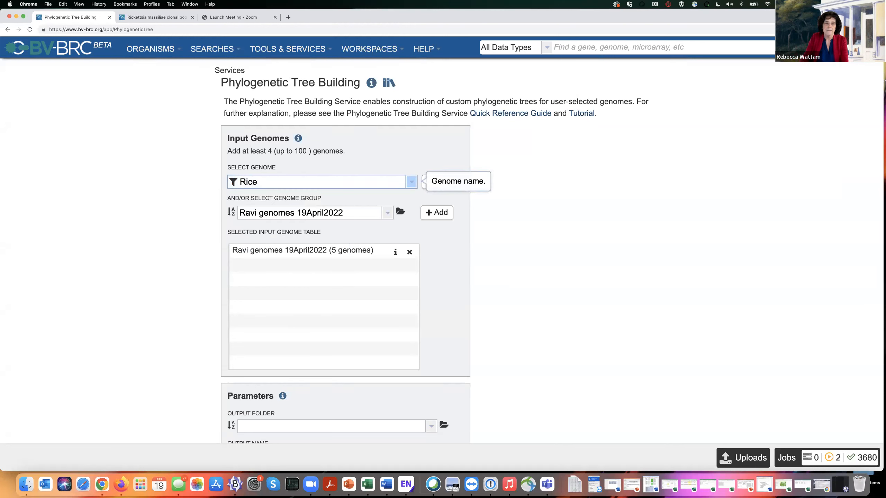
pyautogui.press('BackSpace')
pyautogui.write('ket')
pyautogui.click(234, 182)
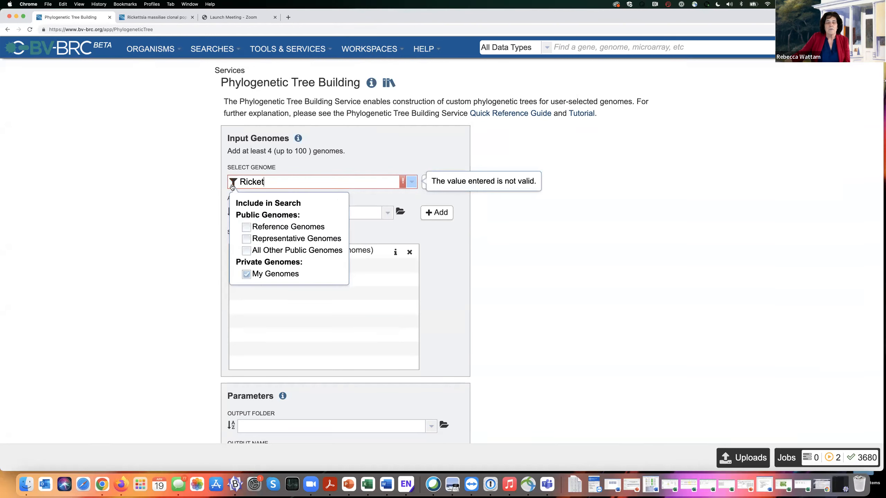
pyautogui.click(235, 181)
pyautogui.click(235, 181)
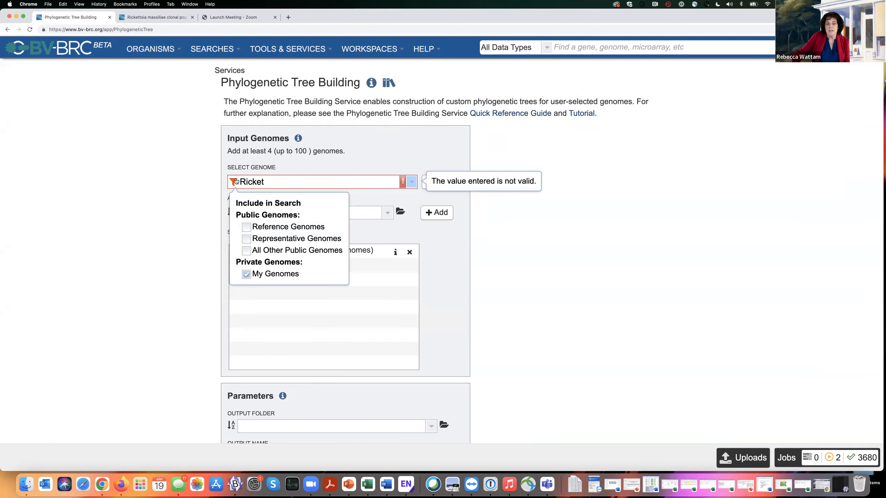
pyautogui.click(270, 182)
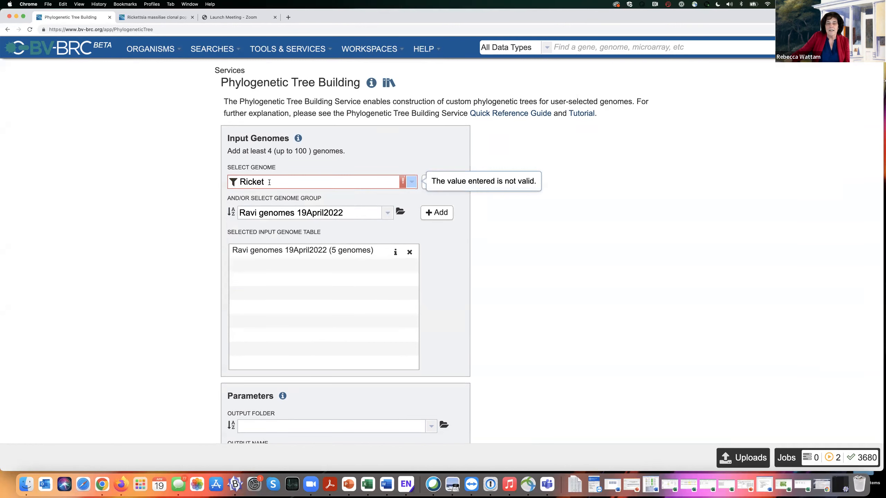
pyautogui.press('BackSpace')
pyautogui.write('t')
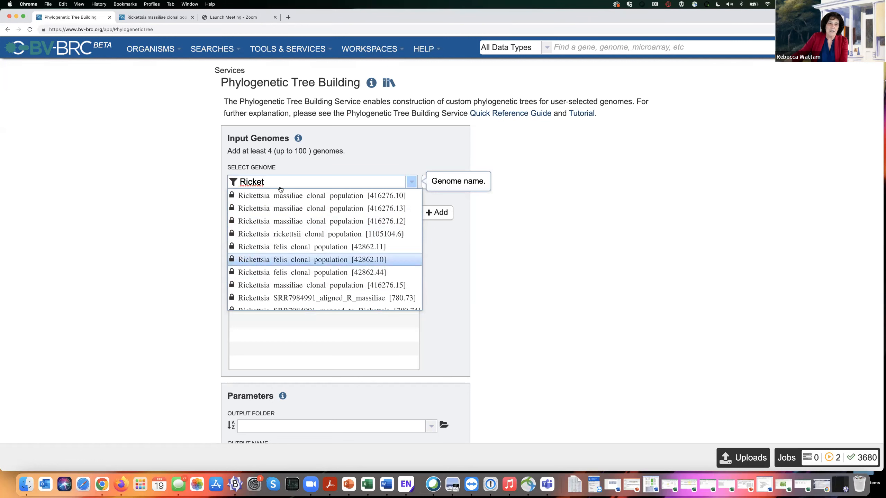
pyautogui.click(265, 299)
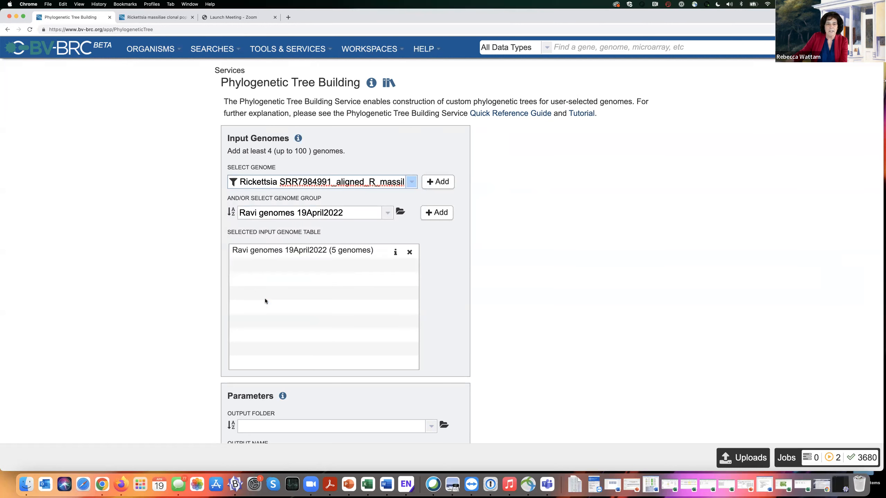
pyautogui.click(445, 182)
# Step: Set the tree job's output folder to Nobel Prize Winning Research
pyautogui.scroll(-3, 575, 245)
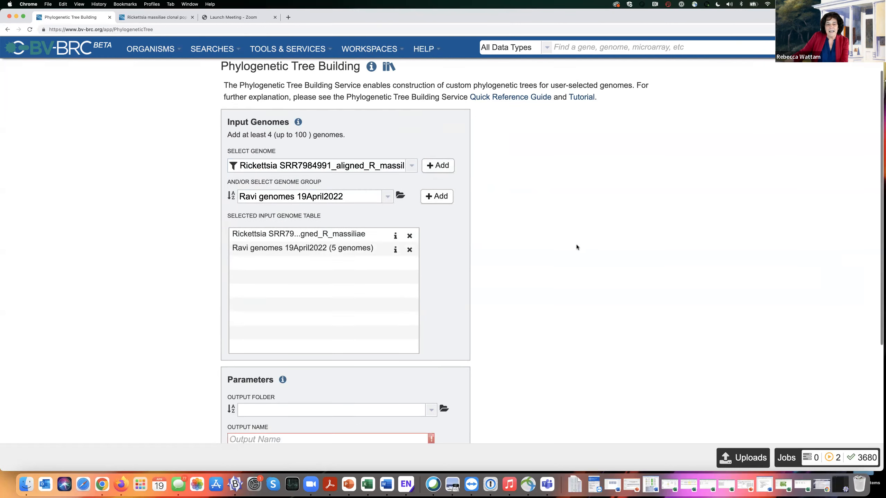
pyautogui.scroll(-1, 310, 297)
pyautogui.click(310, 314)
pyautogui.write('Nobel')
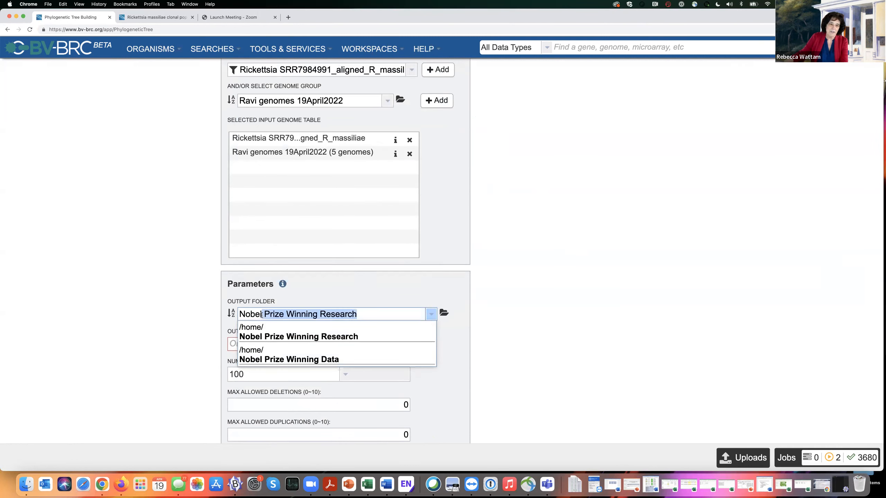
pyautogui.press('Tab')
# Step: Name the output with the collaborator's first name plus "genomes and clonal 19April", and set the number of genes to 500
pyautogui.scroll(-1, 375, 298)
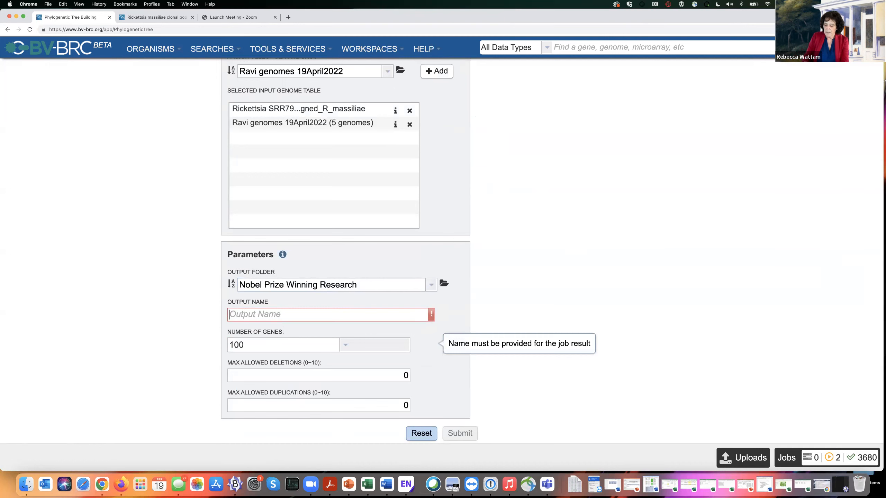
pyautogui.write('Ravi')
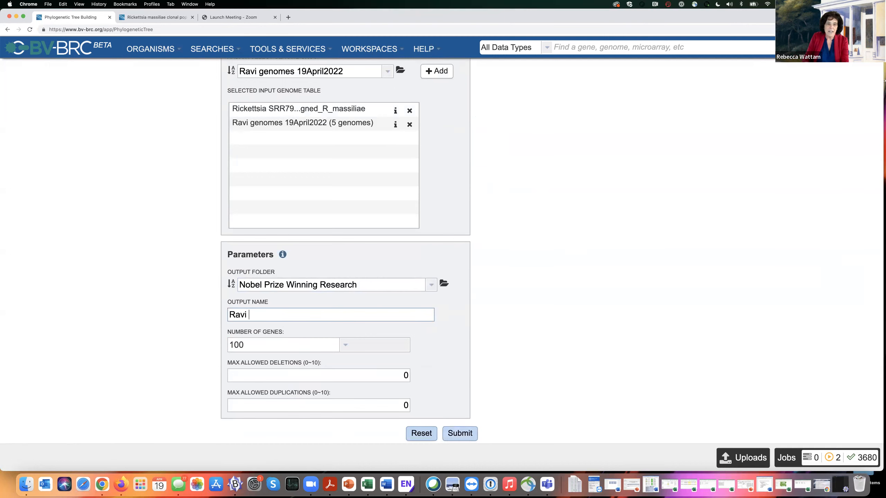
pyautogui.write(' genomes and clio=')
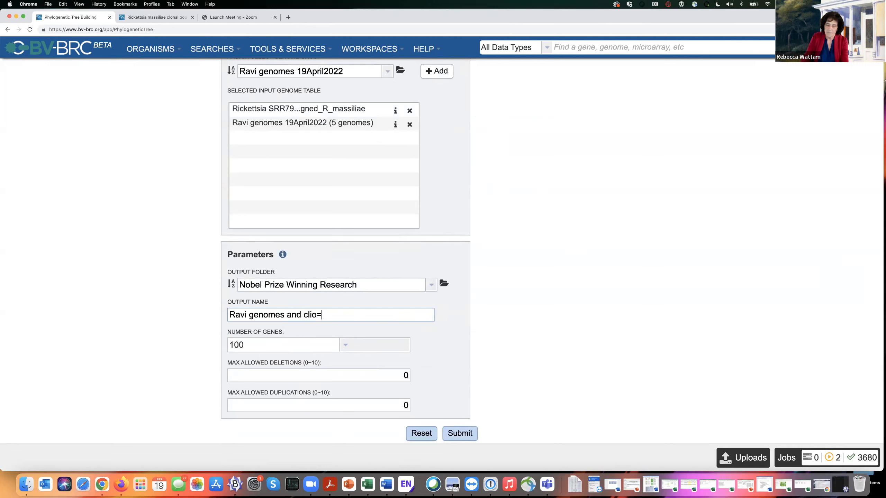
pyautogui.press('BackSpace')
pyautogui.press('BackSpace')
pyautogui.write('onal')
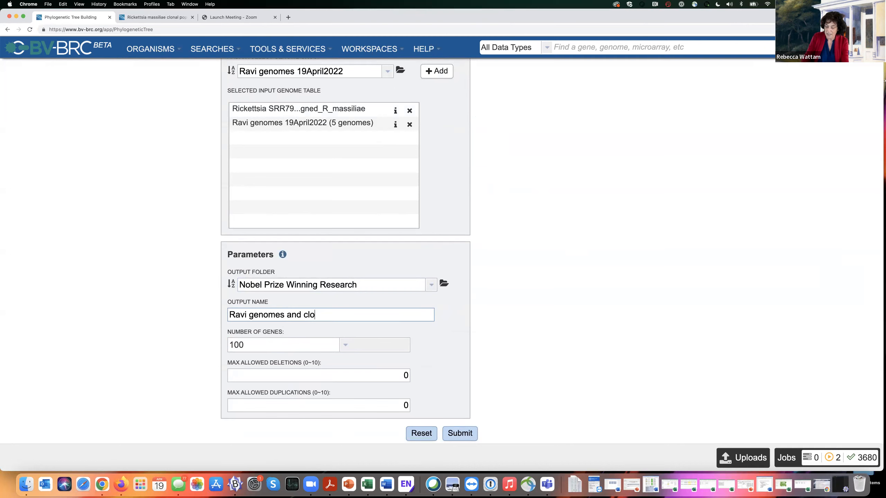
pyautogui.write(' 19')
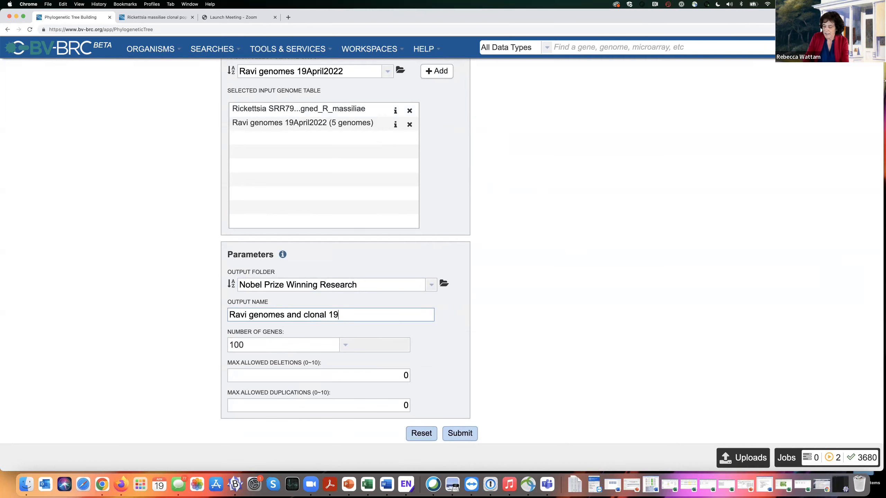
pyautogui.write('April')
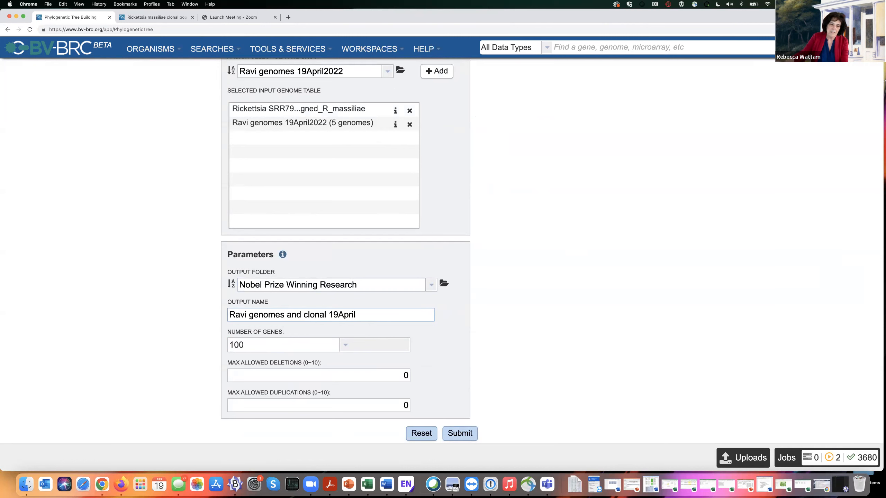
pyautogui.click(344, 347)
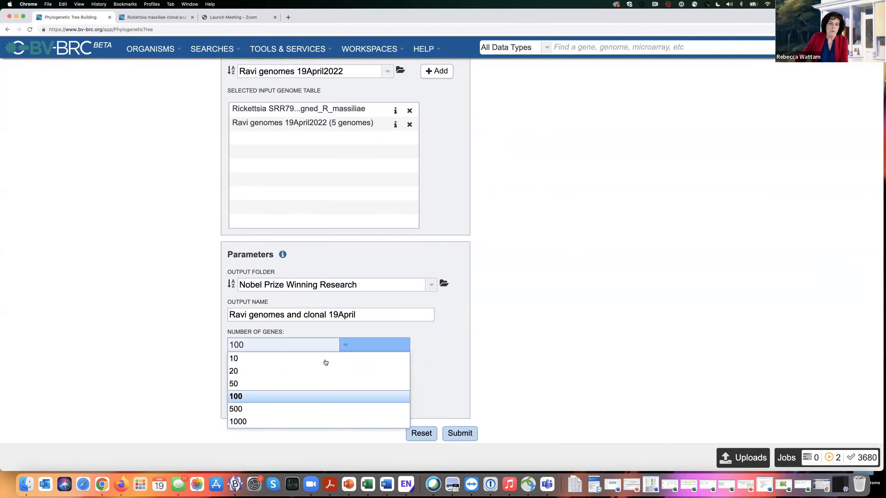
pyautogui.click(235, 409)
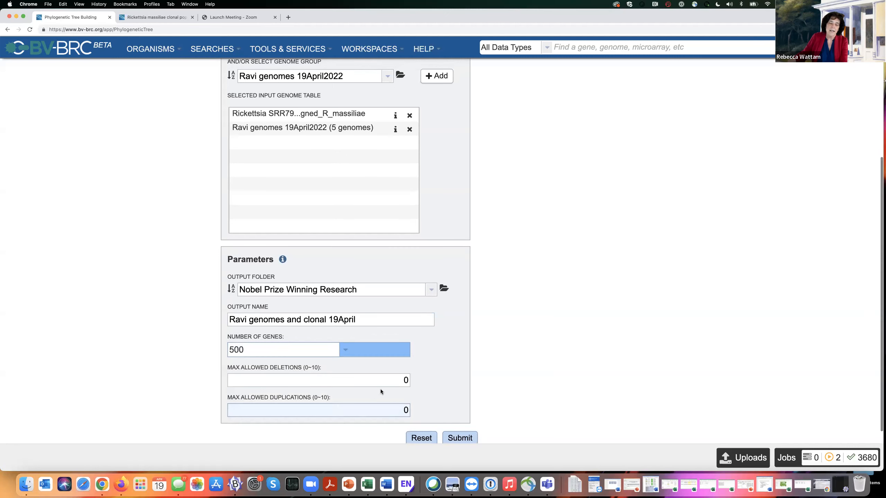
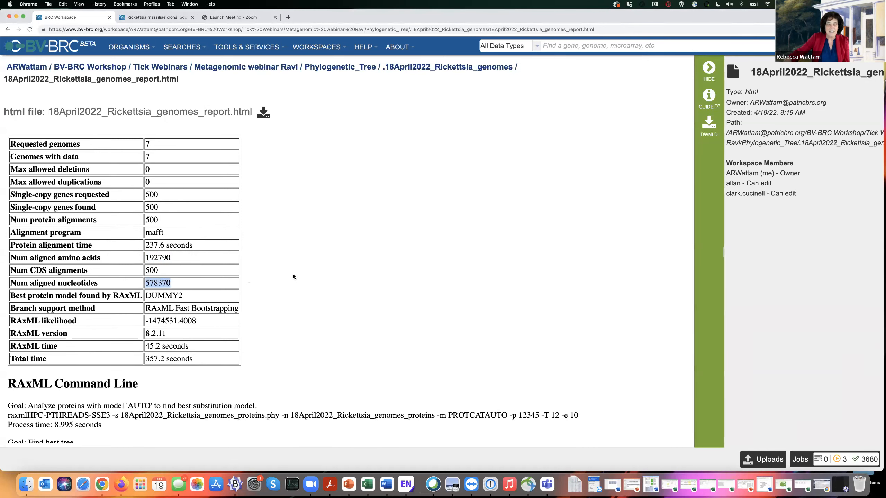
# Step: Review the tree analysis statistics and the rendered tree in 18April2022_Rickettsia_genomes_report.html
pyautogui.scroll(5, 325, 272)
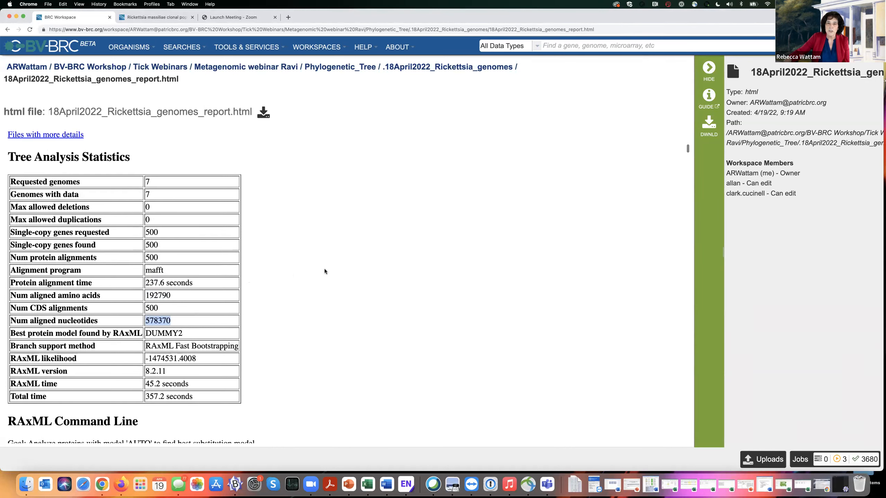
pyautogui.scroll(6, 324, 271)
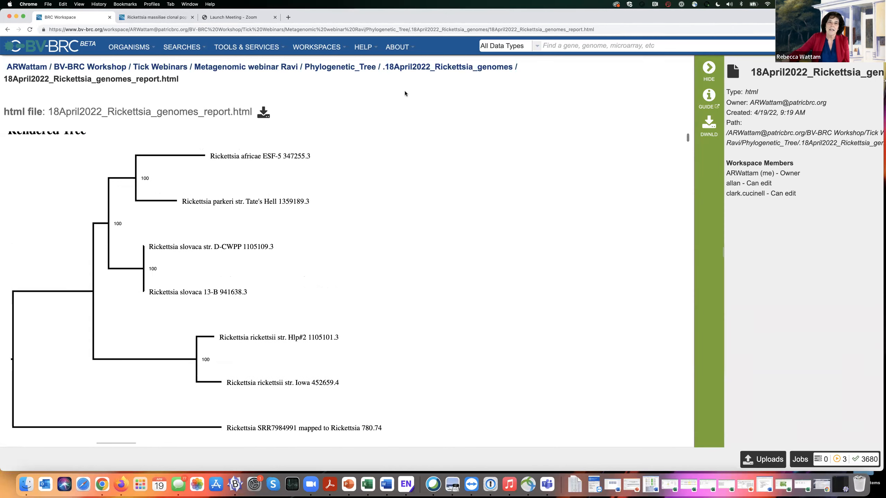
# Step: From the Phylogenetic_Tree folder, open the HTML report of the Best Rickettsia bin Ref-Rep take 2 job and highlight "africae" in its tree
pyautogui.click(329, 69)
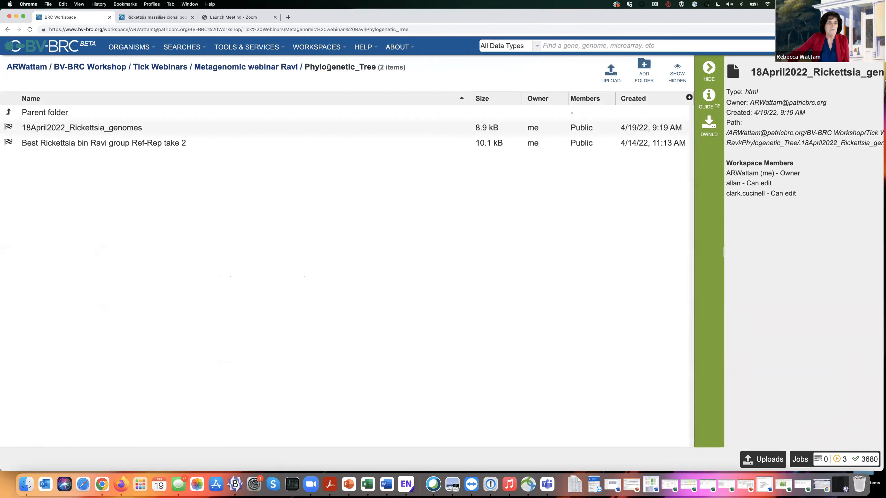
pyautogui.doubleClick(9, 143)
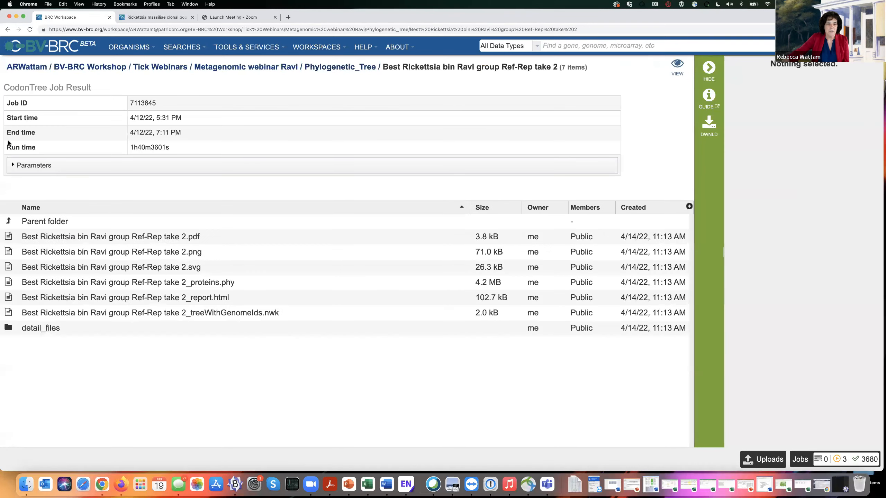
pyautogui.click(244, 298)
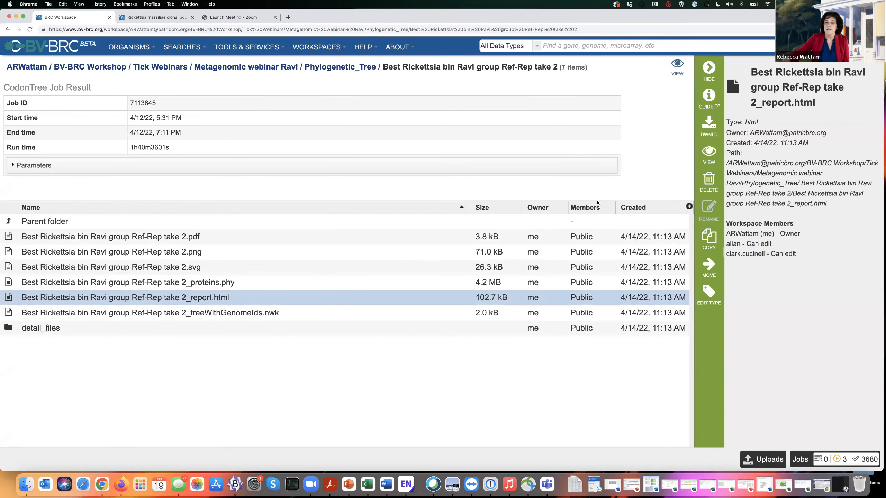
pyautogui.click(709, 154)
pyautogui.scroll(-2, 397, 253)
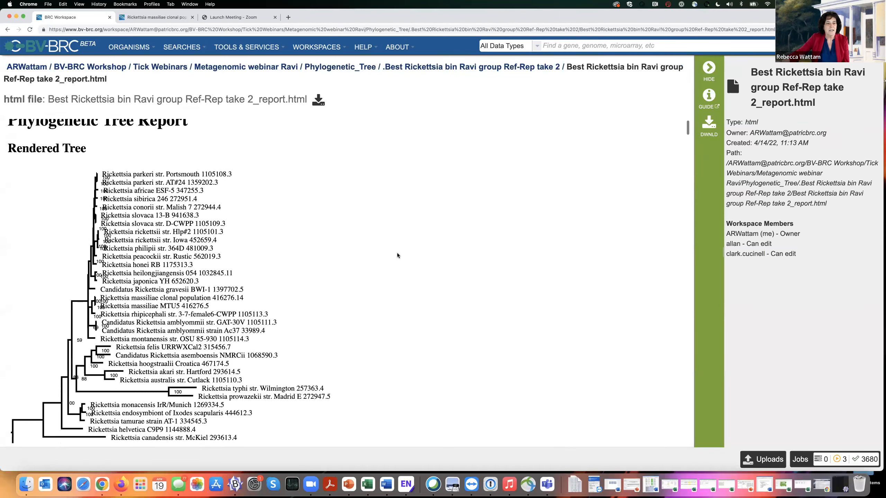
pyautogui.moveTo(154, 185); pyautogui.dragTo(133, 185)
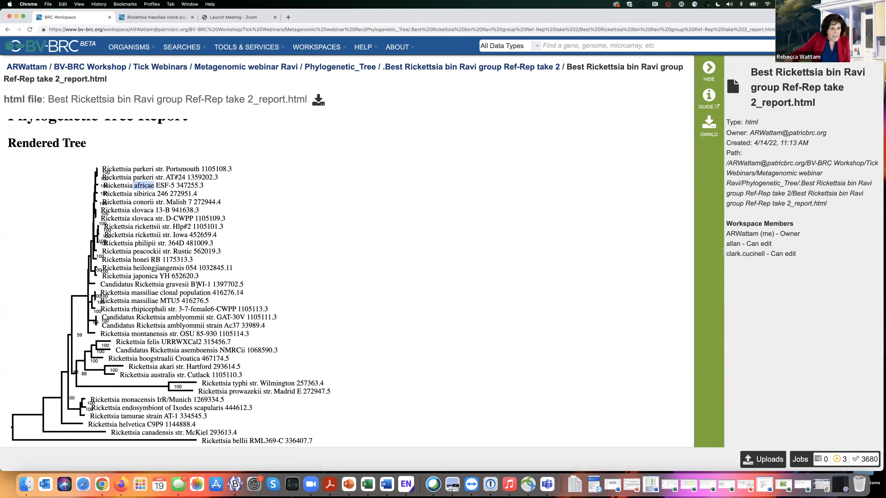
# Step: Highlight the "clonal population" label of Rickettsia massiliae in the tree and review the Tree Analysis Statistics
pyautogui.moveTo(211, 293); pyautogui.dragTo(164, 293)
pyautogui.scroll(-5, 332, 289)
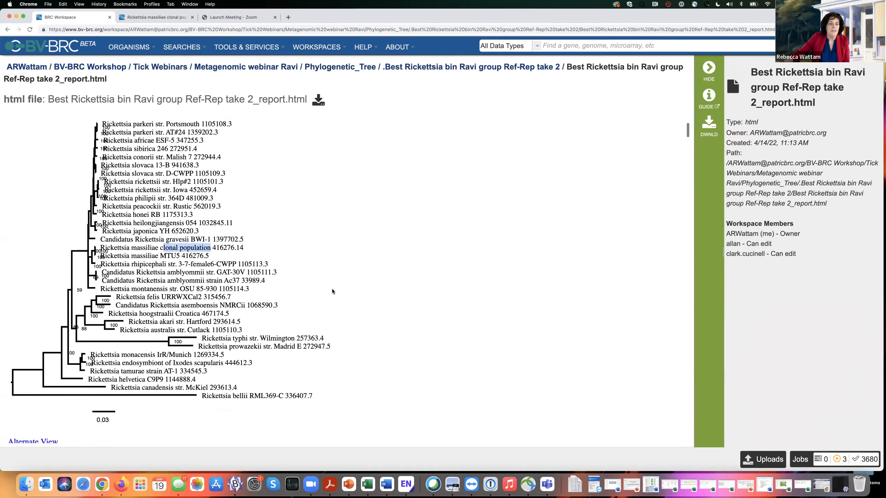
pyautogui.scroll(-5, 332, 289)
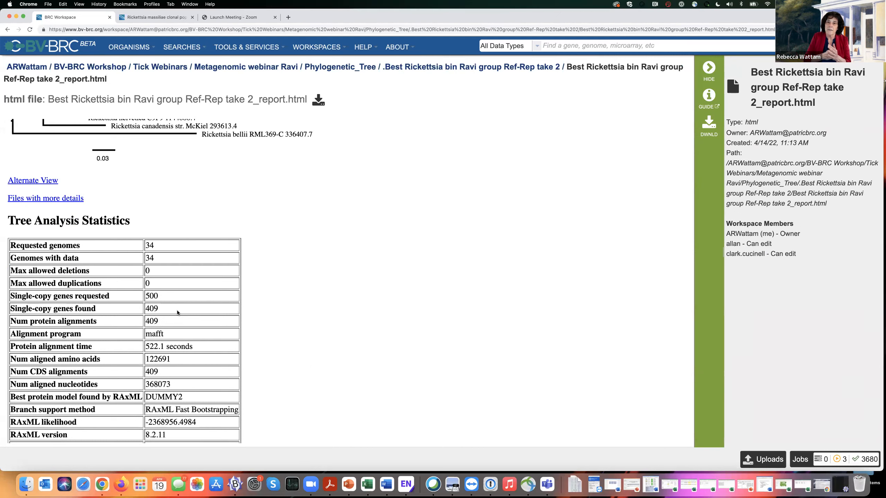
pyautogui.scroll(-5, 467, 308)
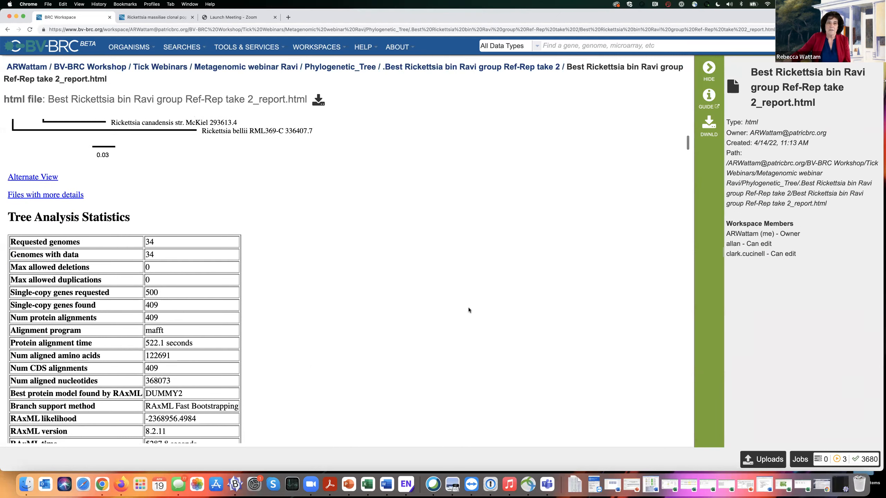
pyautogui.scroll(-14, 468, 308)
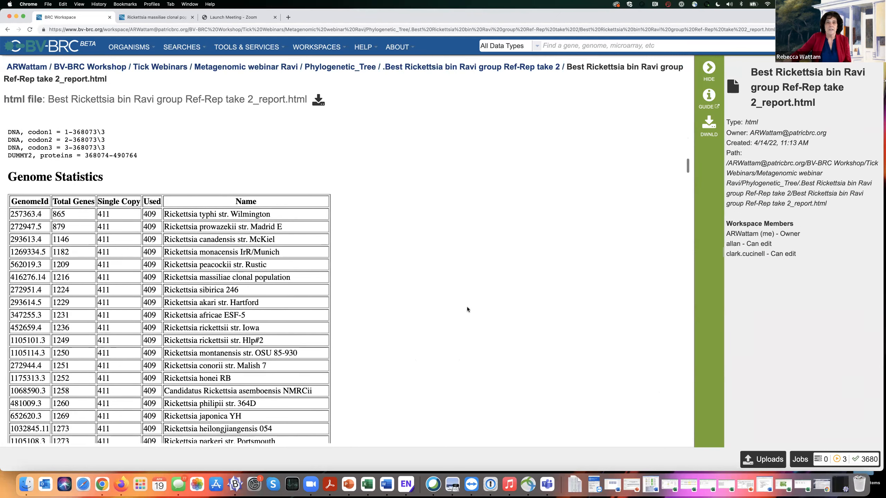
# Step: Examine the Genome Statistics and Gene Family Statistics tables through to the Strategies to Increase Single-Copy Gene Number section
pyautogui.scroll(-10, 467, 305)
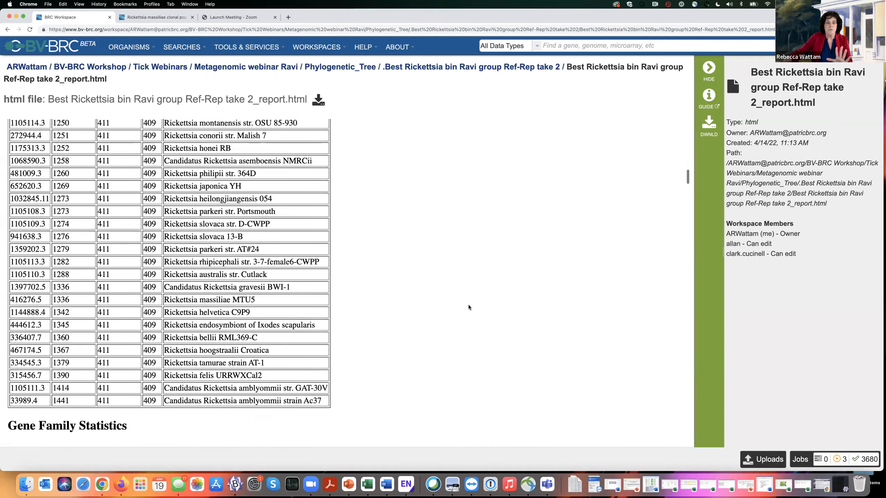
pyautogui.scroll(-11, 468, 304)
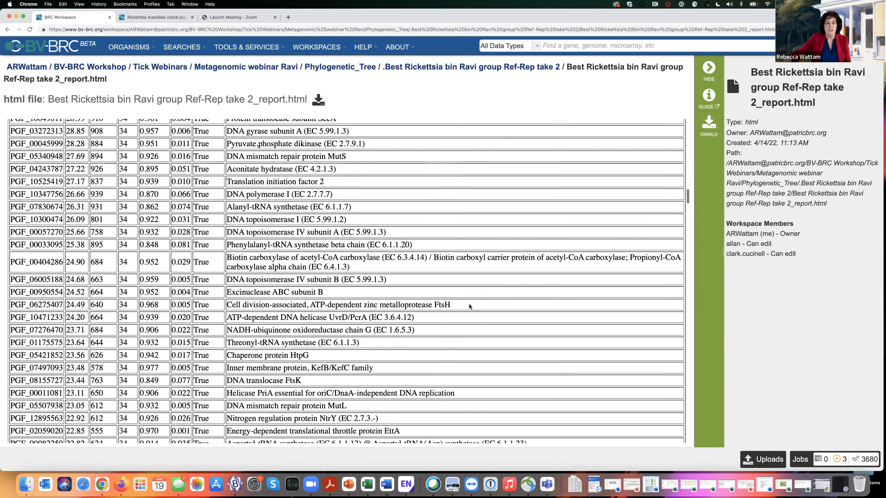
pyautogui.scroll(-12, 470, 306)
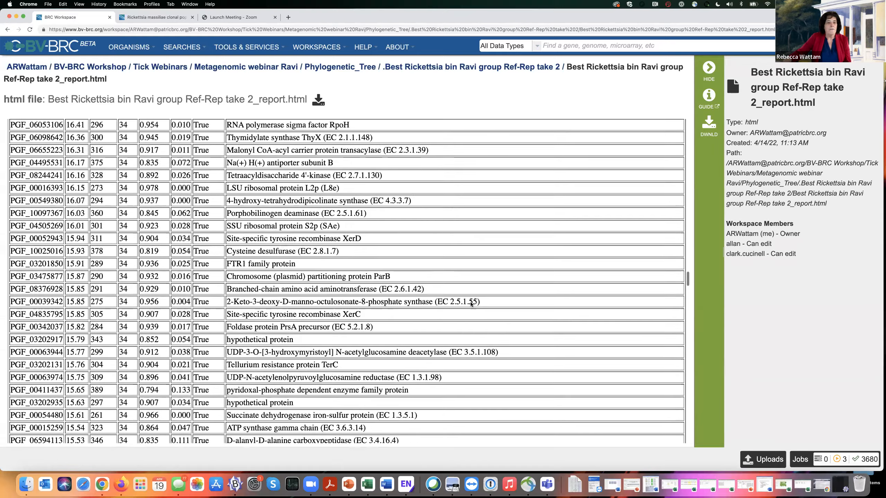
pyautogui.scroll(-12, 471, 304)
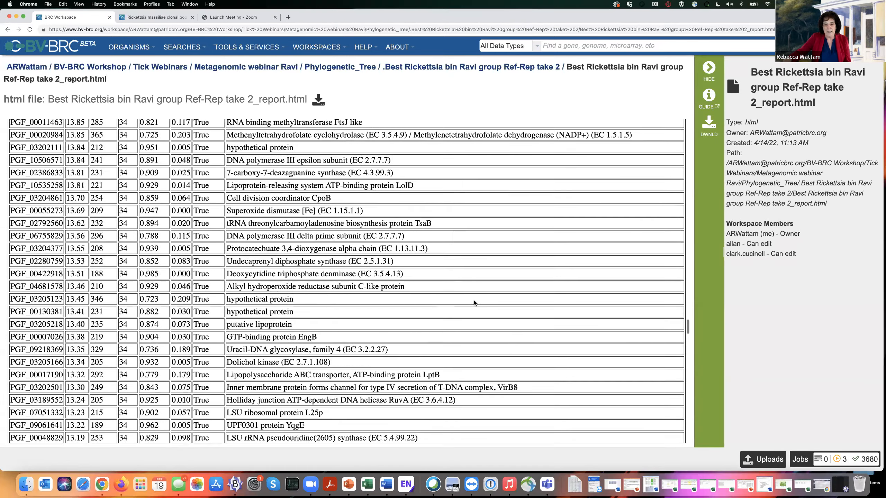
pyautogui.scroll(-12, 474, 303)
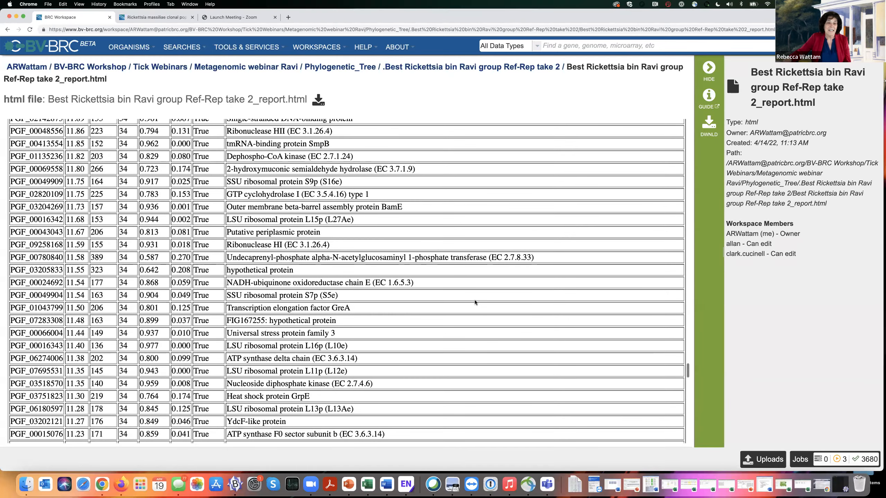
pyautogui.scroll(-12, 475, 300)
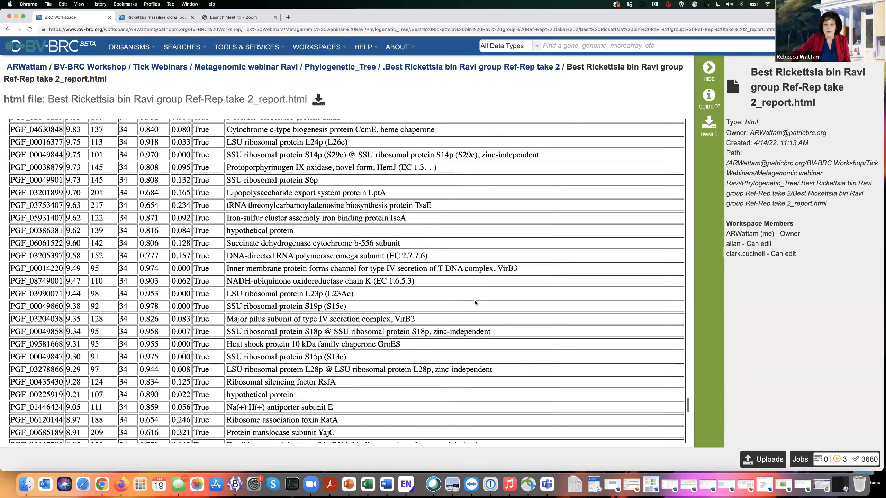
pyautogui.scroll(-15, 475, 303)
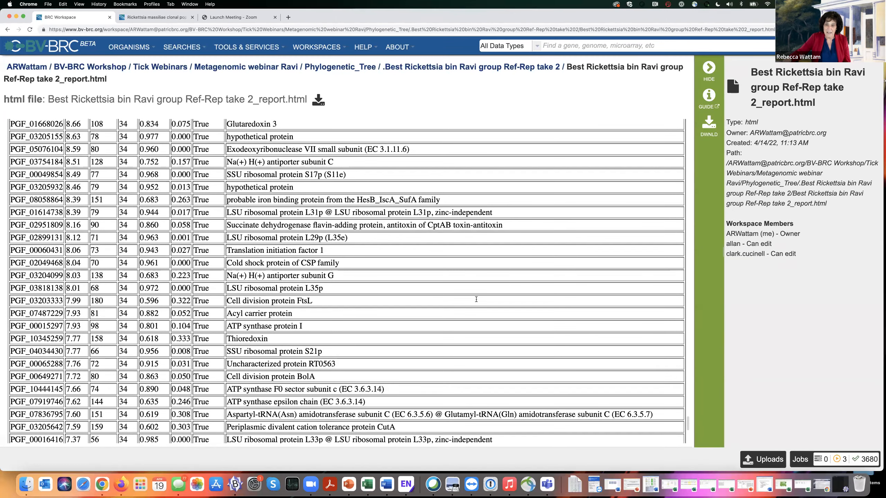
pyautogui.scroll(-5, 475, 302)
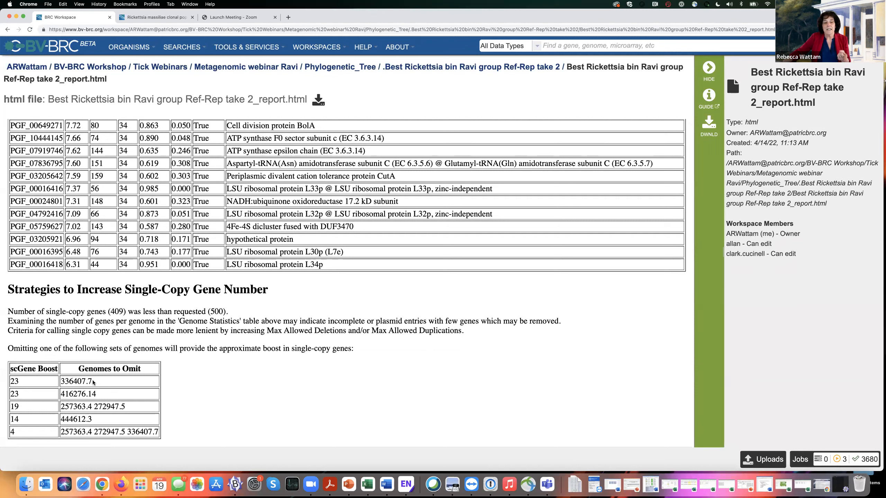
# Step: Search the report for genome ID 336407.7 from the Genomes to Omit table and locate it in the rendered tree
pyautogui.moveTo(91, 379); pyautogui.dragTo(65, 381)
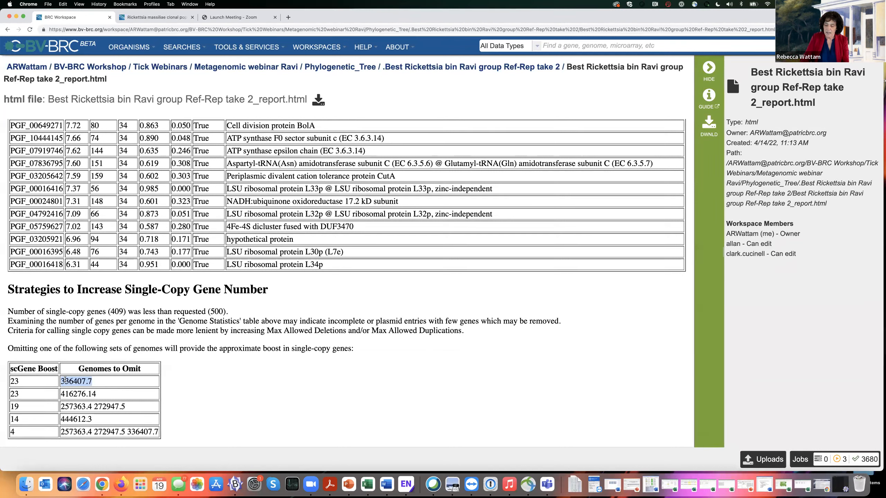
pyautogui.press('super+f')
pyautogui.press('Return')
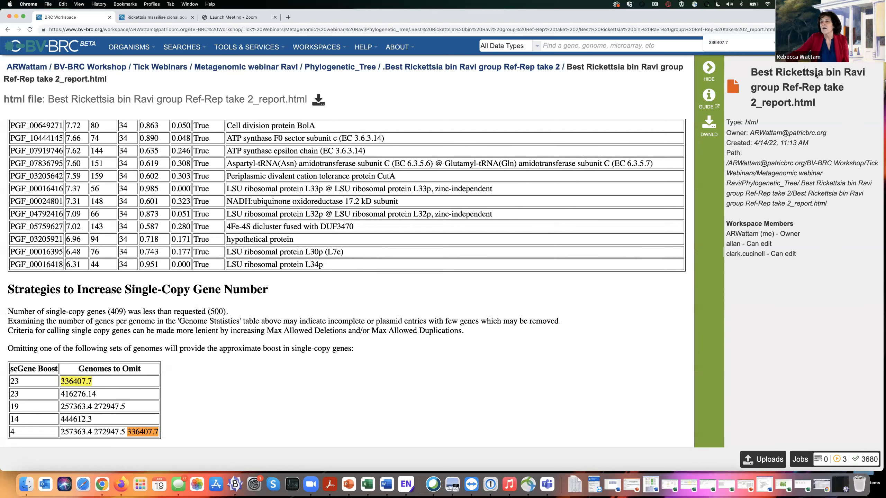
pyautogui.press('Return')
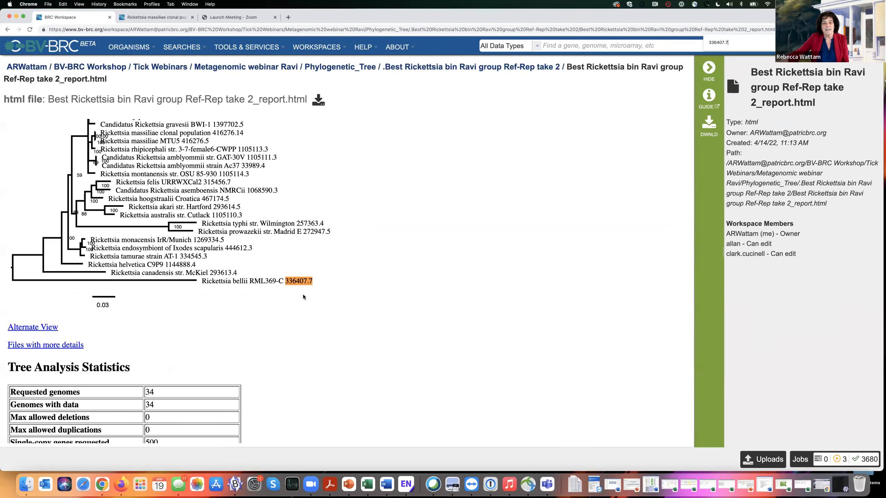
pyautogui.scroll(-2, 327, 324)
pyautogui.scroll(5, 328, 324)
pyautogui.scroll(5, 327, 322)
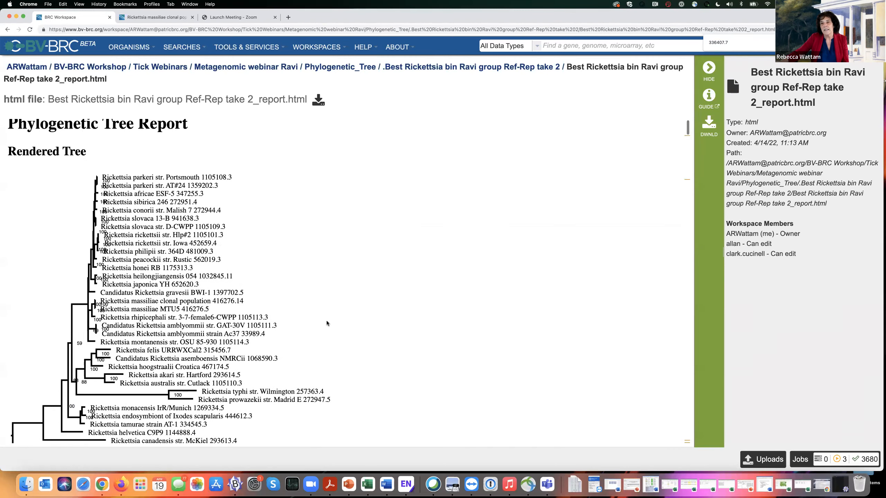
pyautogui.scroll(1, 327, 322)
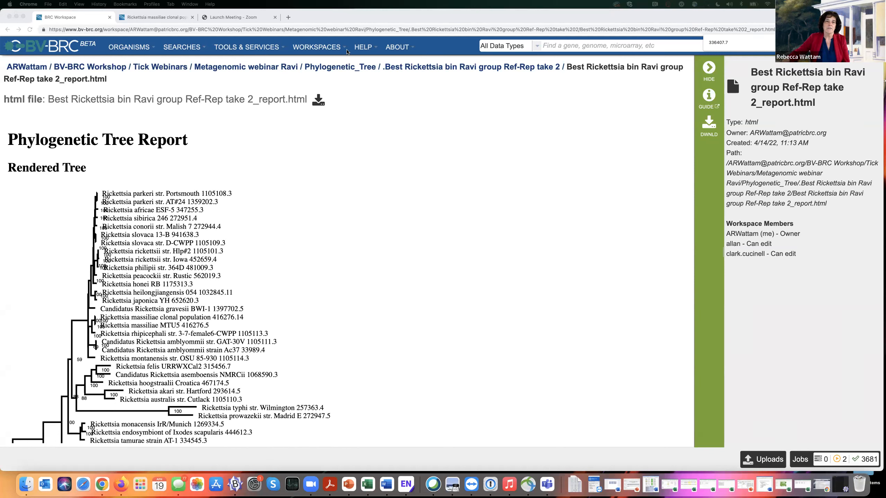
# Step: Open the workspace's Genome Groups sorted by newest creation date, and view the adjusted Rickettsia group dated 18April
pyautogui.click(236, 48)
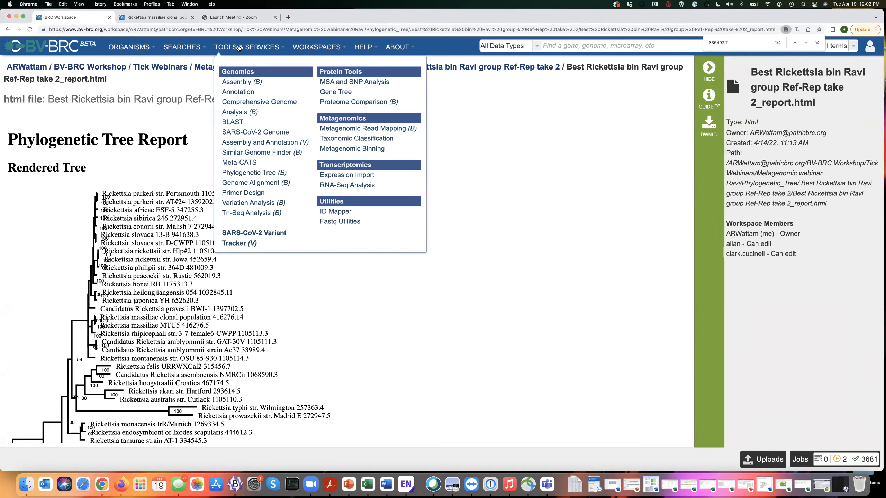
pyautogui.click(318, 48)
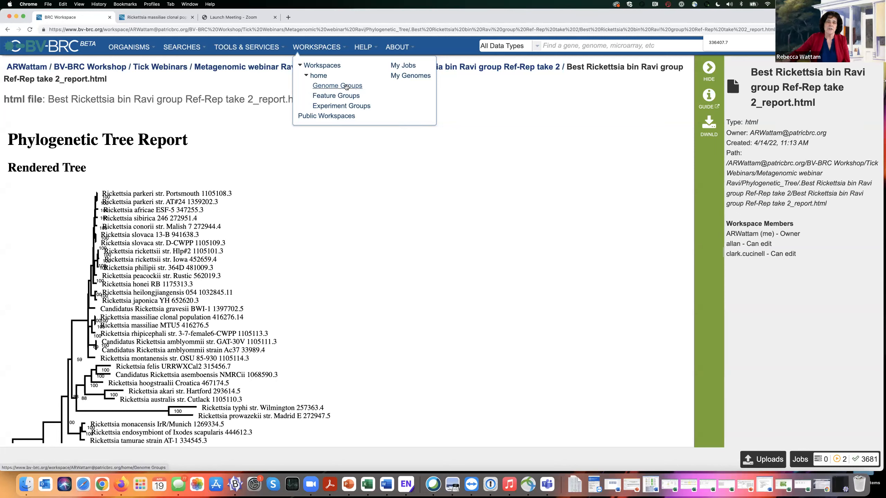
pyautogui.click(326, 86)
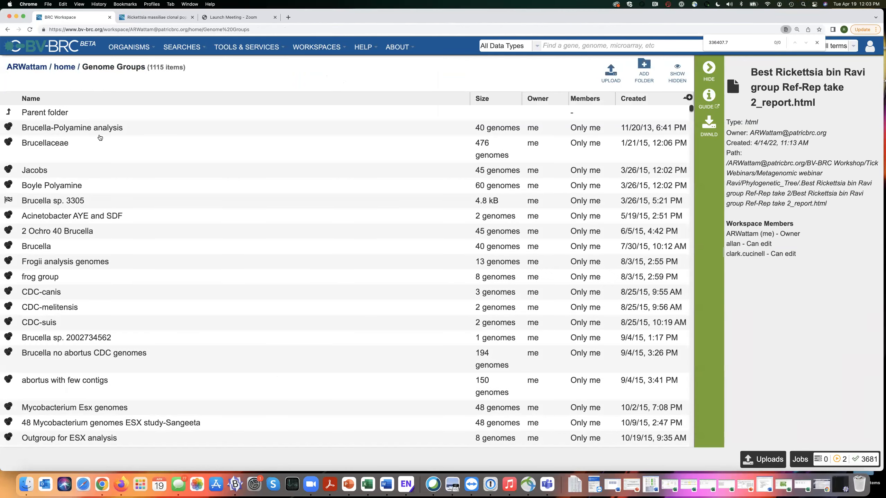
pyautogui.click(630, 99)
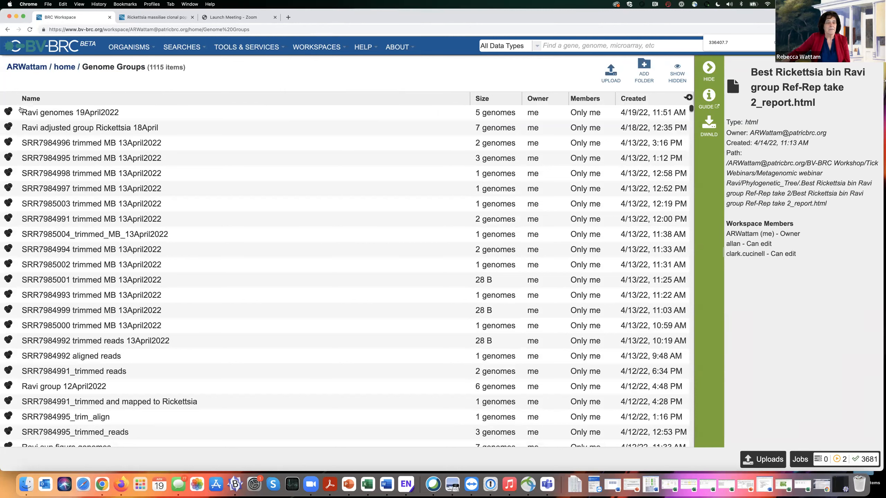
pyautogui.click(10, 130)
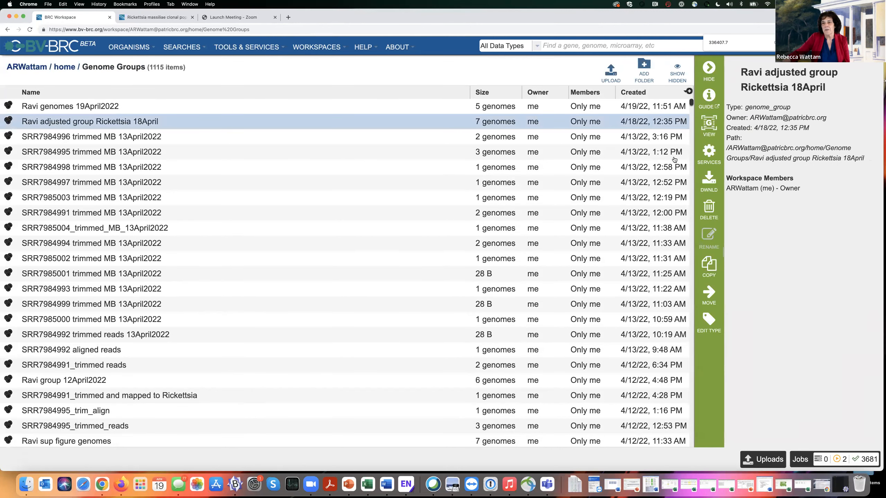
pyautogui.click(709, 125)
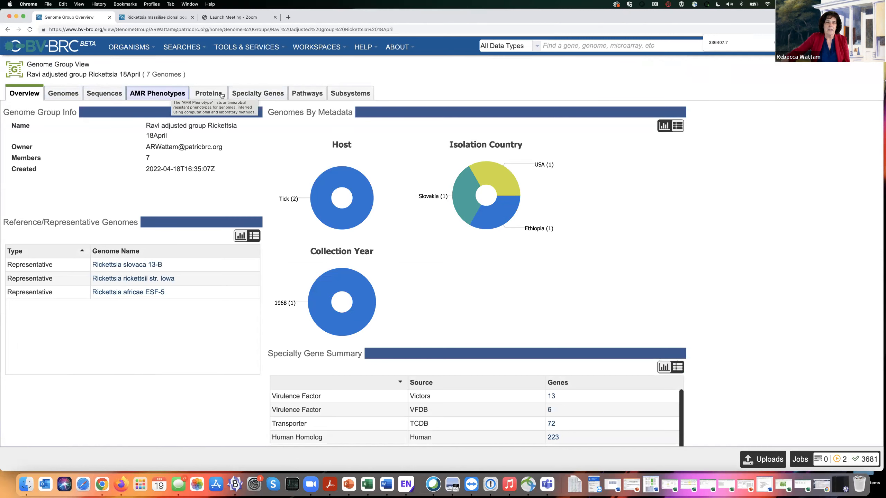
# Step: In the group's protein list, remove the CDS and PATRIC filters and restrict the feature type to rRNA only
pyautogui.click(210, 93)
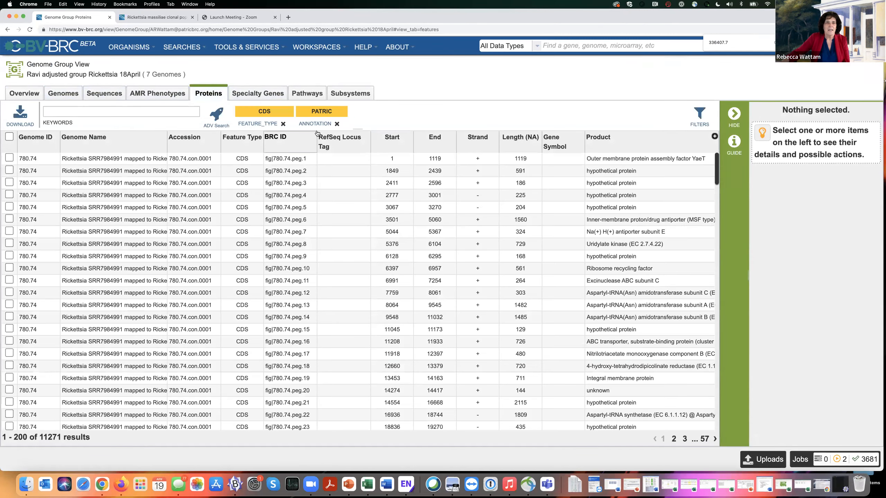
pyautogui.click(696, 115)
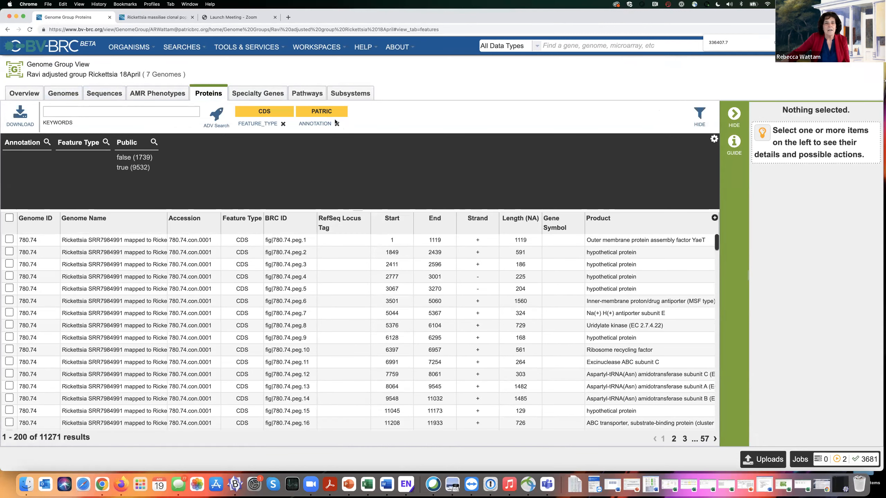
pyautogui.click(281, 124)
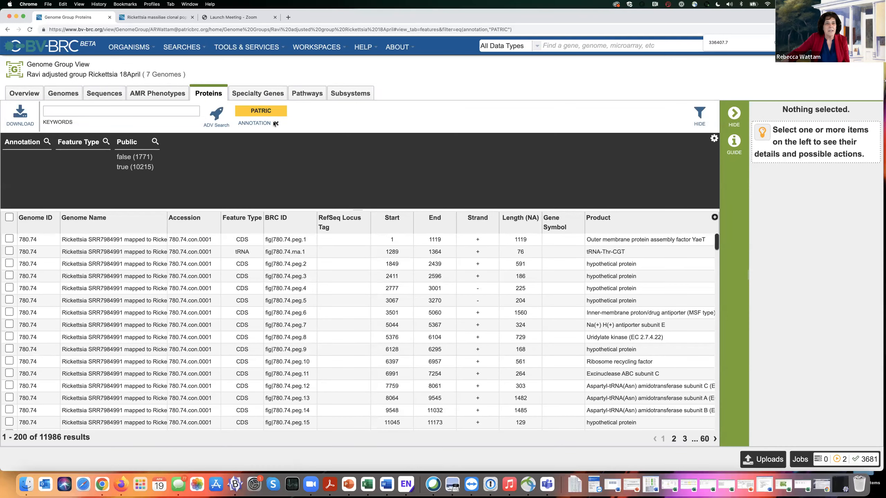
pyautogui.click(276, 123)
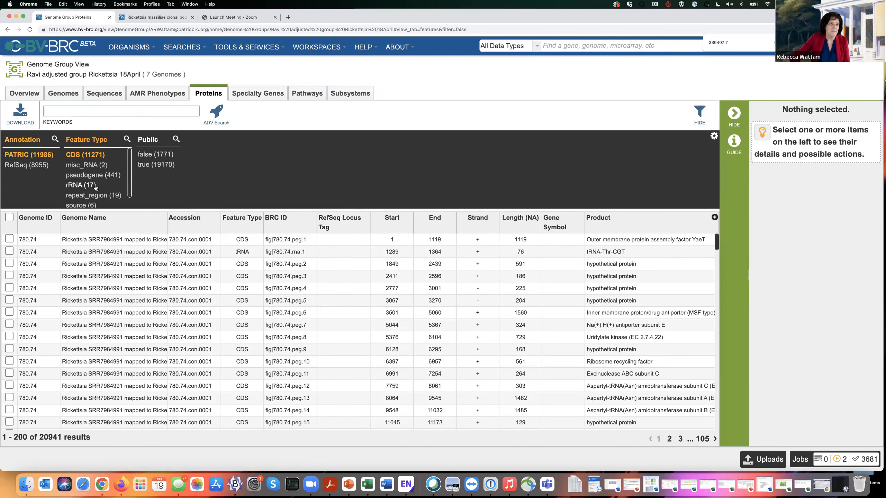
pyautogui.scroll(-1, 81, 182)
pyautogui.click(80, 180)
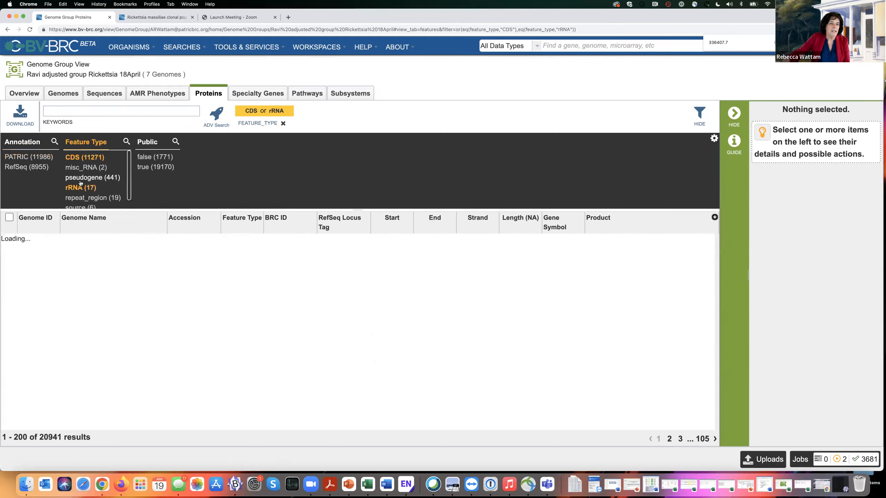
pyautogui.click(80, 158)
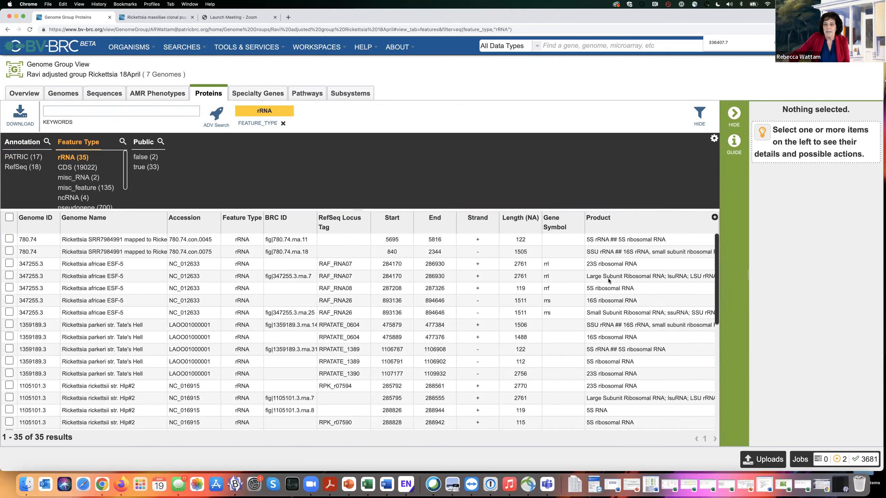
# Step: Filter the rRNA features by the keyword "Large"
pyautogui.click(59, 109)
pyautogui.write('Large')
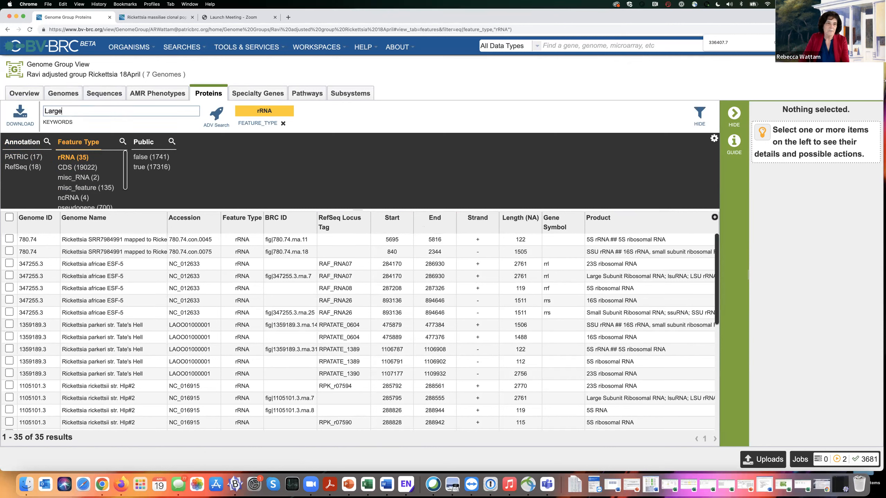
pyautogui.press('Return')
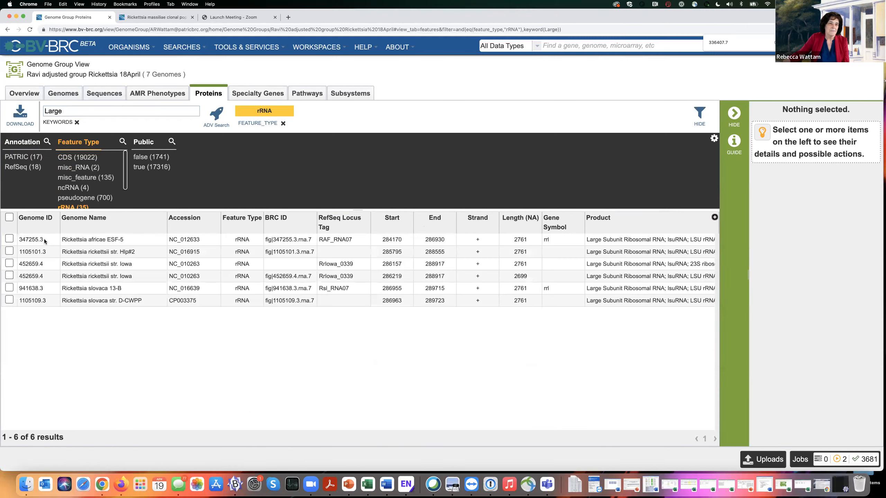
# Step: Select all the large subunit rRNA features in the filtered list and open them in the Feature List View
pyautogui.click(9, 218)
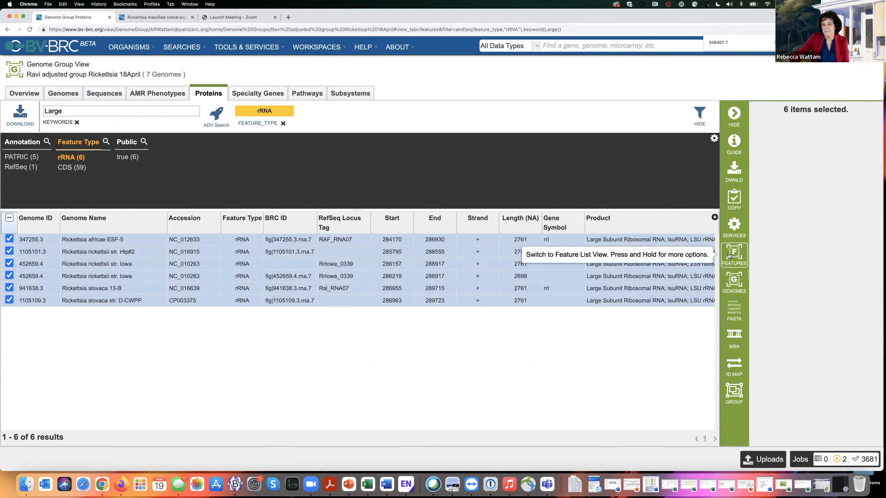
pyautogui.click(737, 226)
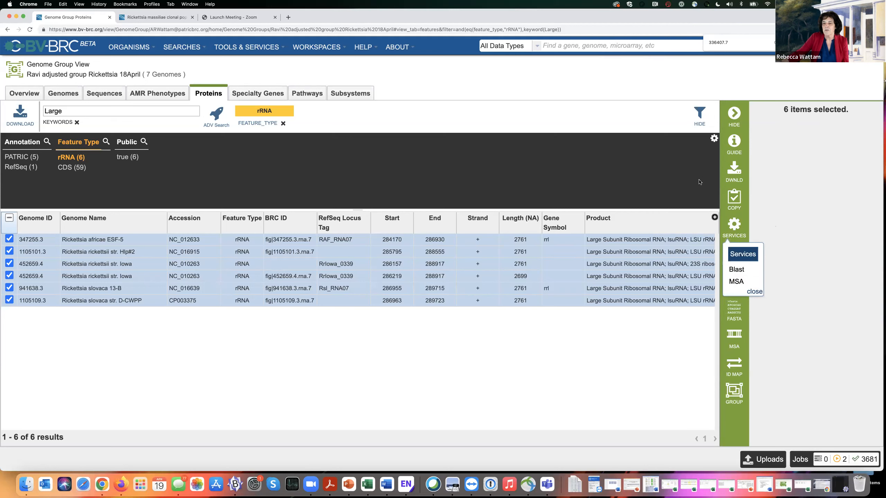
pyautogui.click(755, 292)
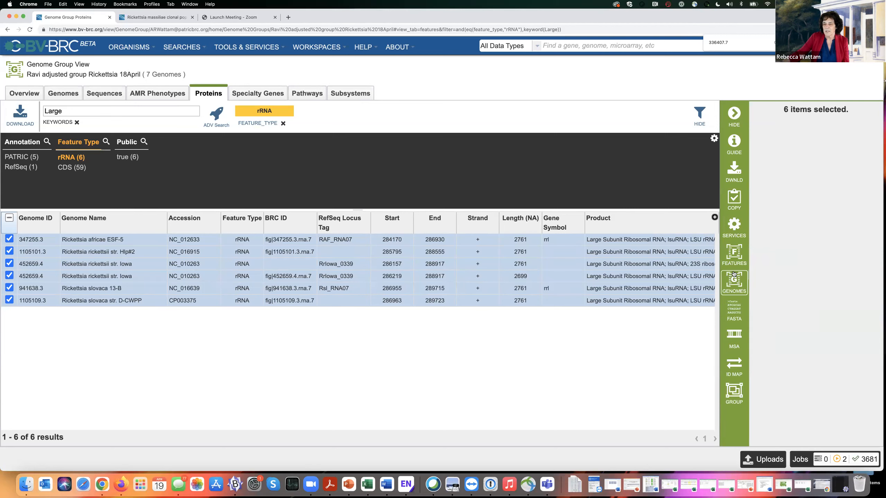
pyautogui.click(734, 253)
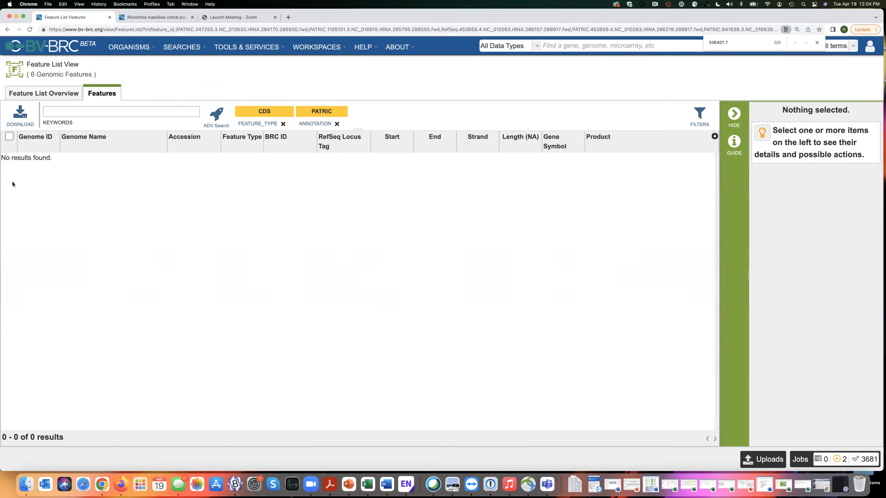
# Step: Go back from the empty Feature List View to the genome group's rRNA list and open the Gene Tree service
pyautogui.click(7, 30)
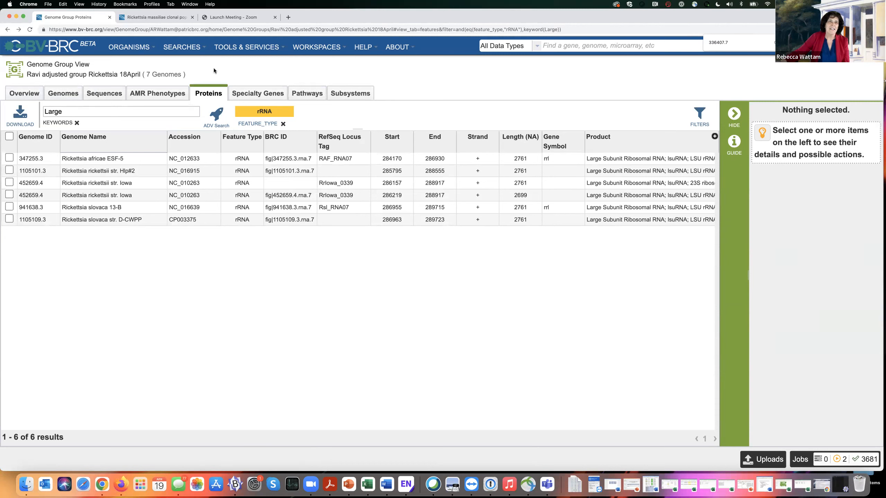
pyautogui.moveTo(261, 46)
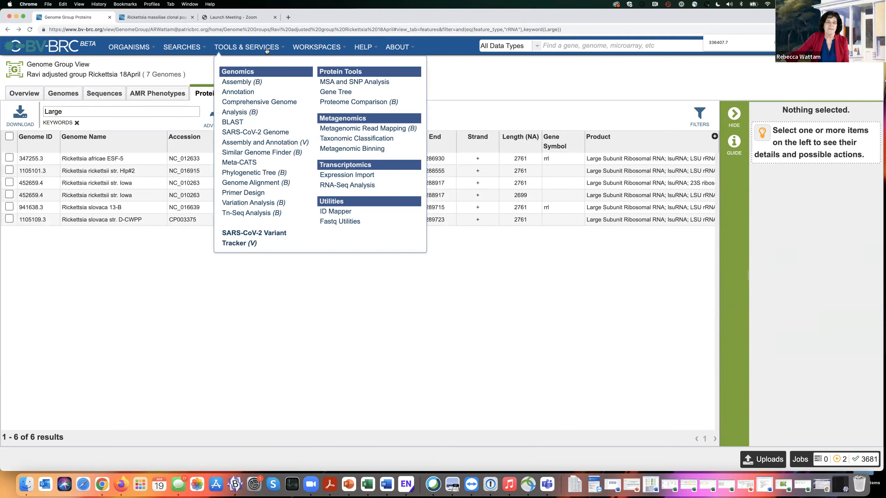
pyautogui.click(342, 95)
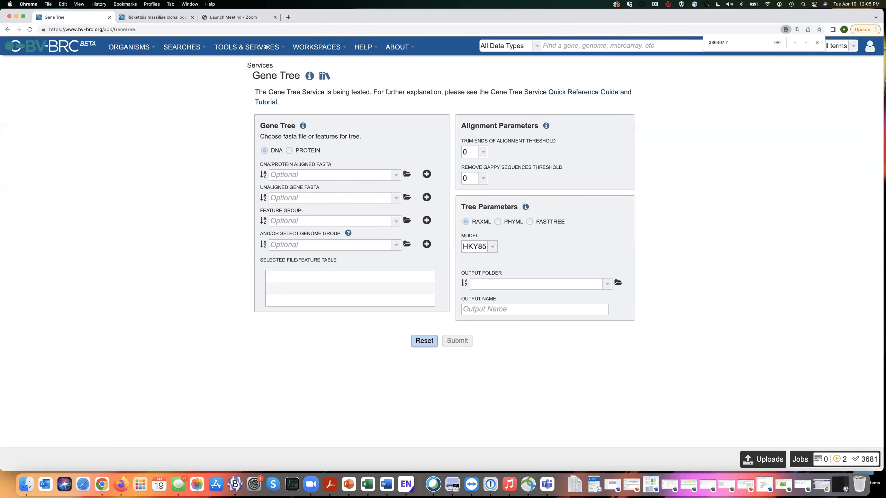
# Step: Open the Proteome Comparison service, view the Small roary circular plot in front of it, and close that image
pyautogui.moveTo(266, 50)
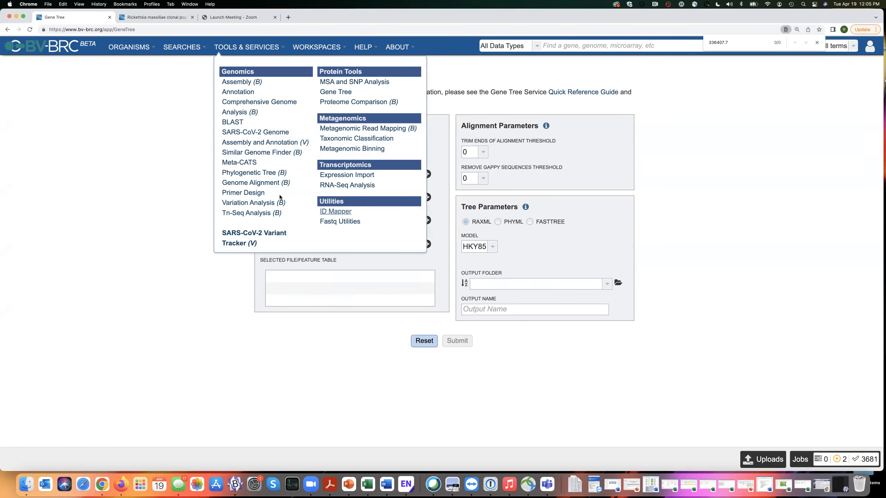
pyautogui.click(357, 102)
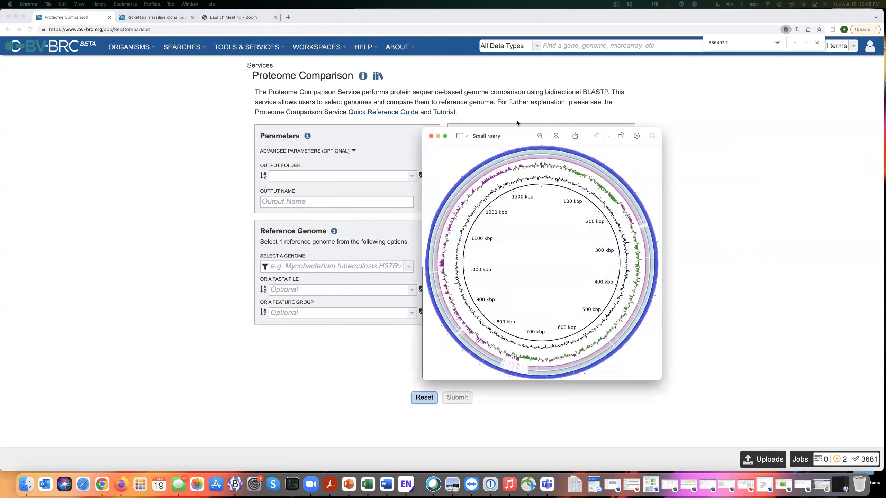
pyautogui.moveTo(517, 122); pyautogui.dragTo(555, 117)
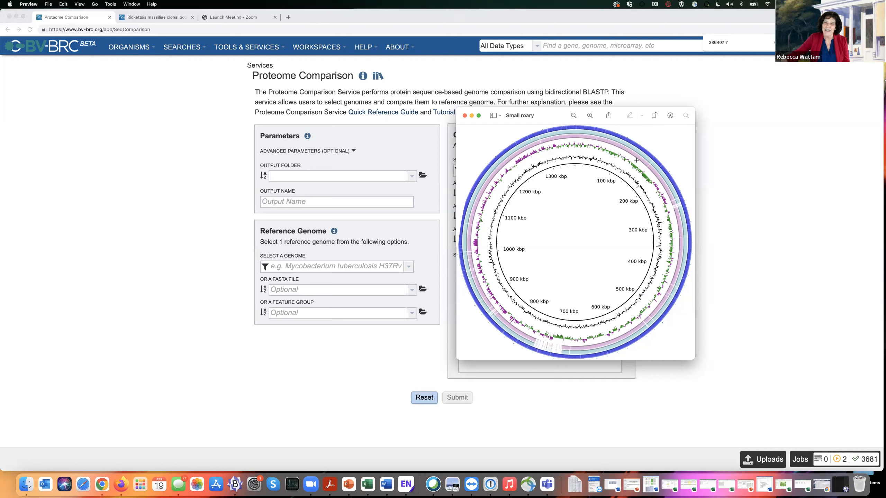
pyautogui.press('super+w')
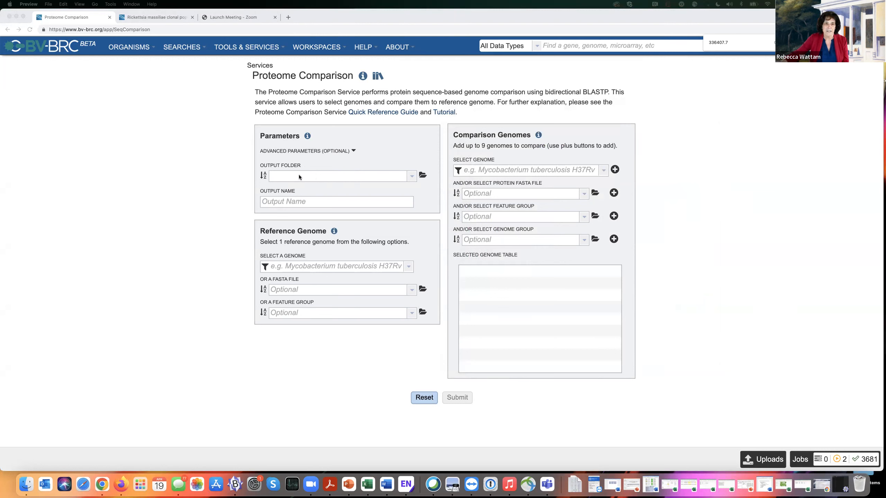
# Step: Set the comparison's output folder to Nobel Prize Winning Research
pyautogui.click(290, 178)
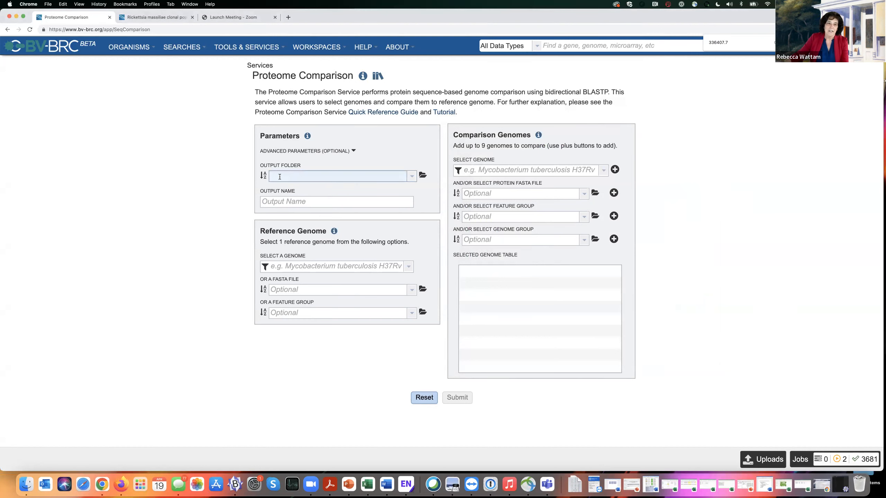
pyautogui.click(277, 175)
pyautogui.write('Nobel Prize Winning Research')
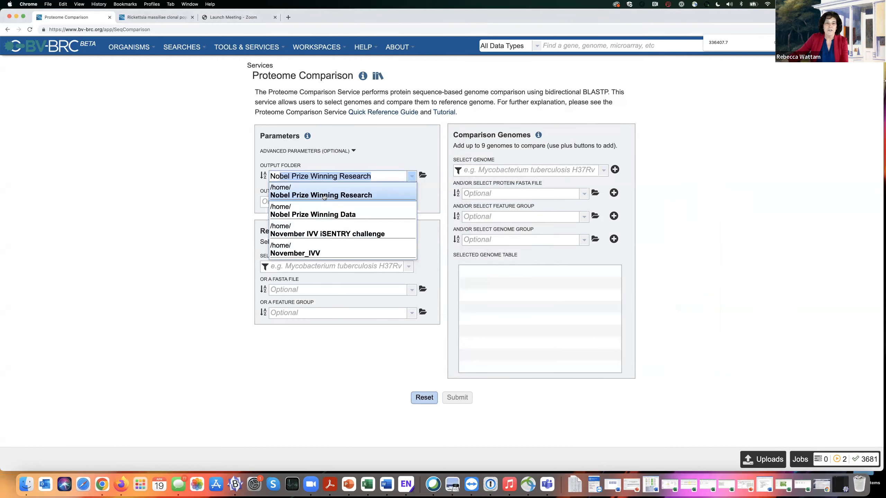
pyautogui.click(298, 195)
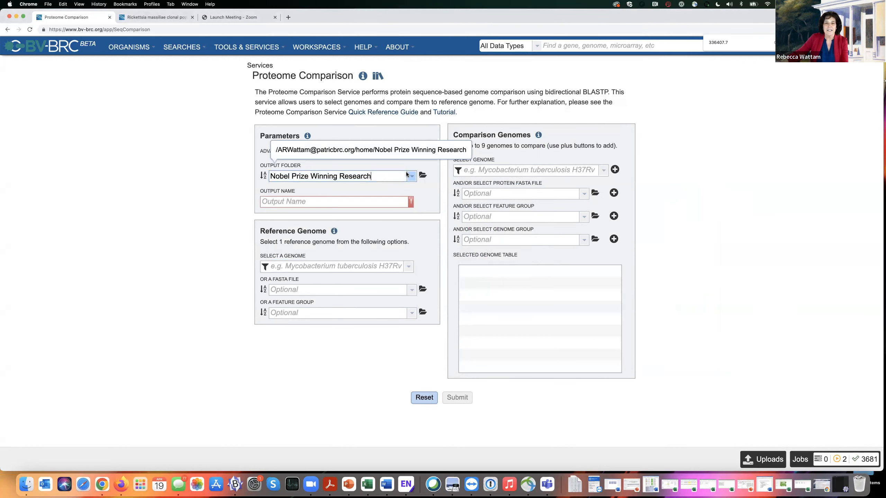
# Step: Set the comparison's output name to "Rickettsia comparison" followed by the person's first name
pyautogui.click(298, 202)
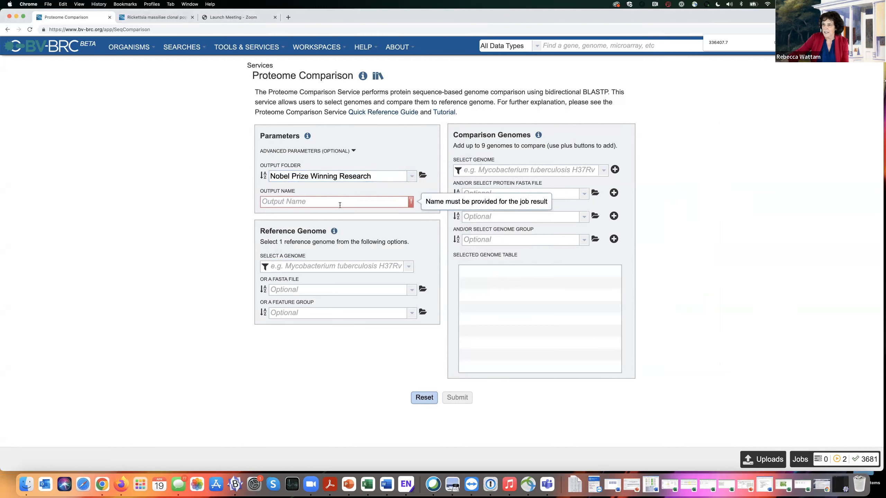
pyautogui.write('Raicke')
pyautogui.press('BackSpace')
pyautogui.press('BackSpace')
pyautogui.press('BackSpace')
pyautogui.press('BackSpace')
pyautogui.press('BackSpace')
pyautogui.write('ic')
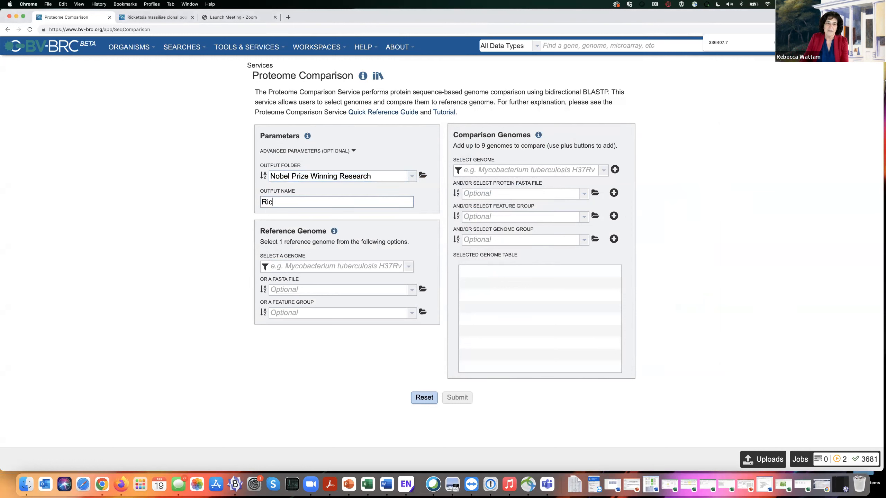
pyautogui.write('kettsia com')
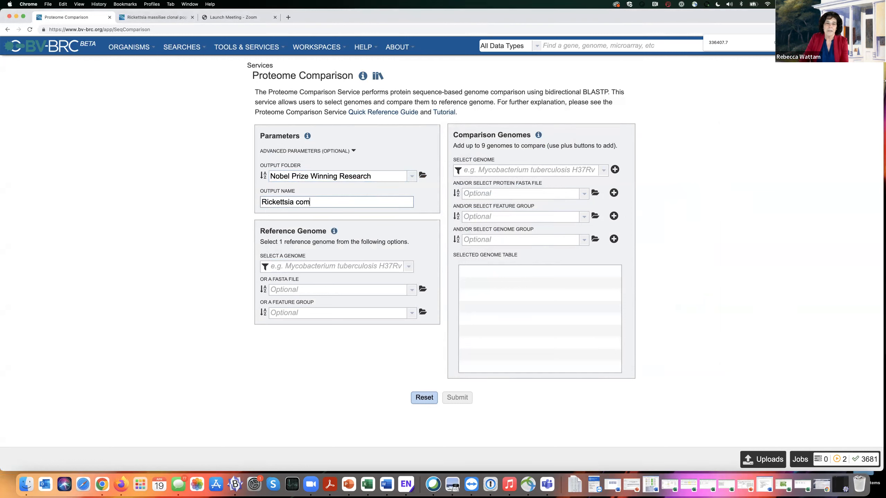
pyautogui.write('parison Ravi')
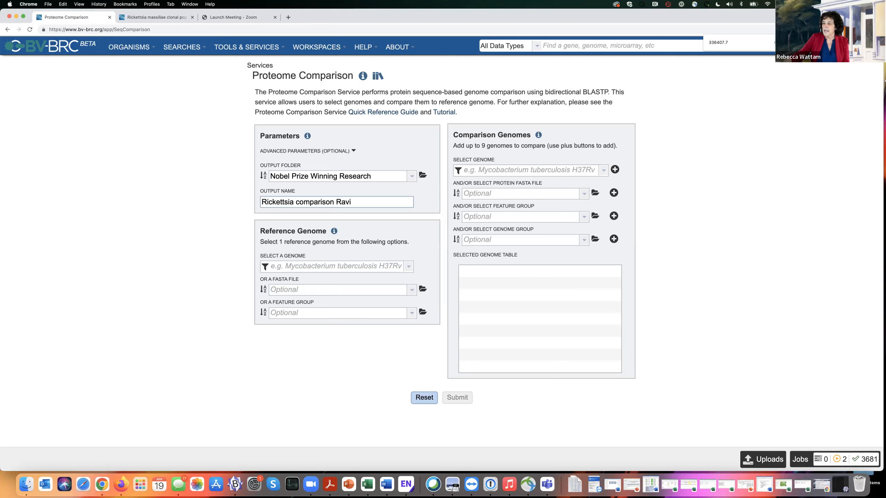
# Step: Find MTU5 and choose the representative Rickettsia massiliae MTU5 [416276.5] as the reference genome
pyautogui.click(276, 268)
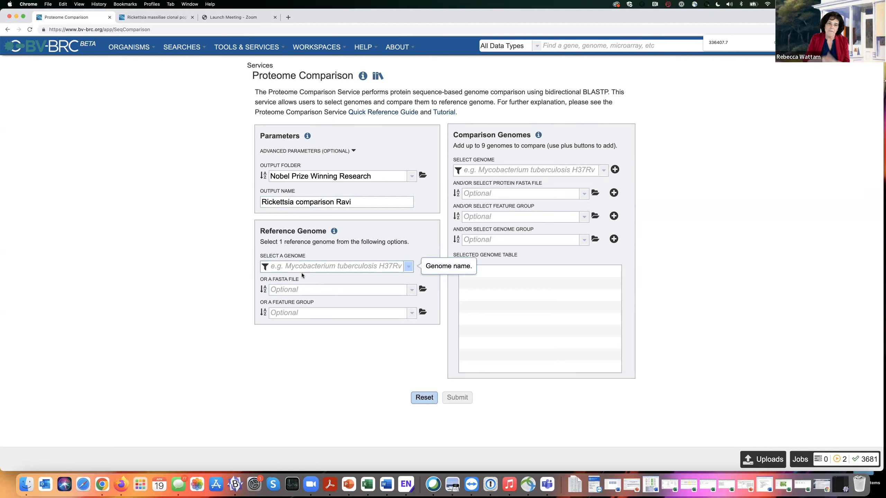
pyautogui.write('MTU')
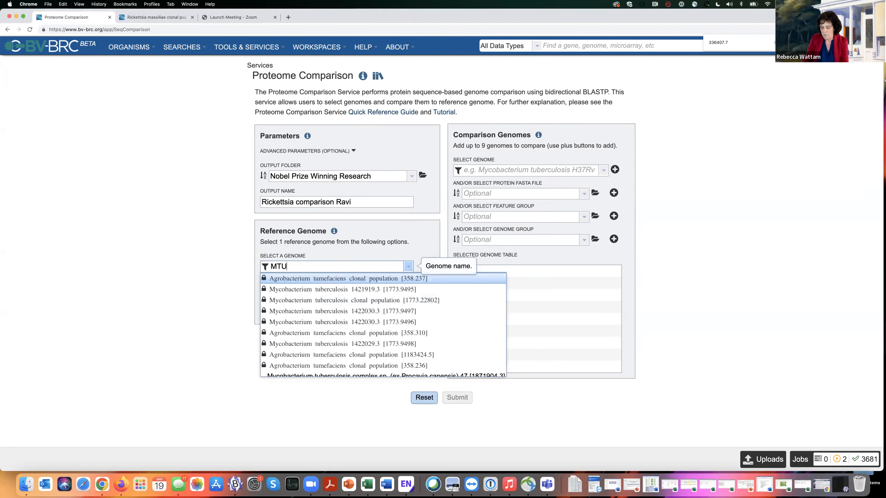
pyautogui.write('5')
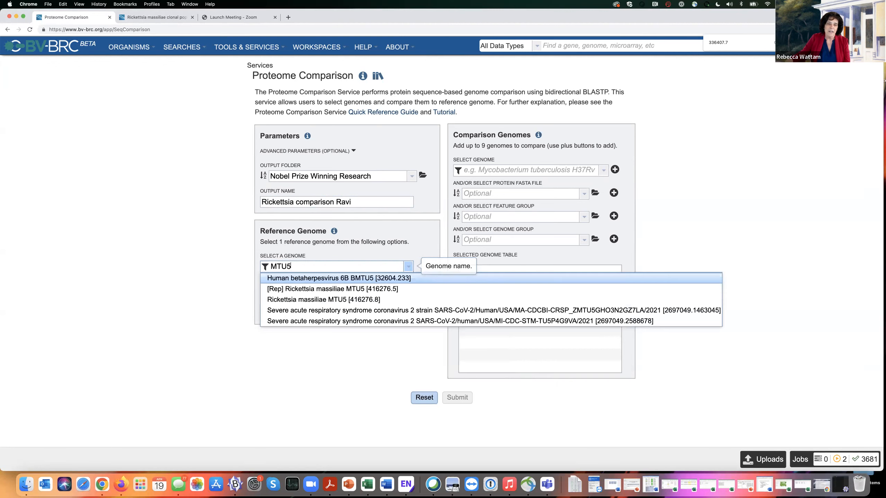
pyautogui.click(292, 289)
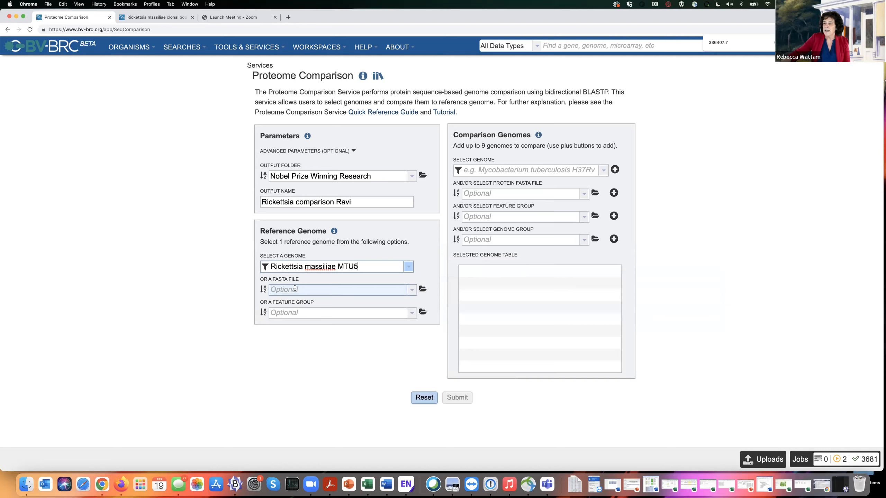
# Step: Find rhipicephali and add Rickettsia rhipicephali str. Ect [1359199.3] to the comparison genomes
pyautogui.click(474, 170)
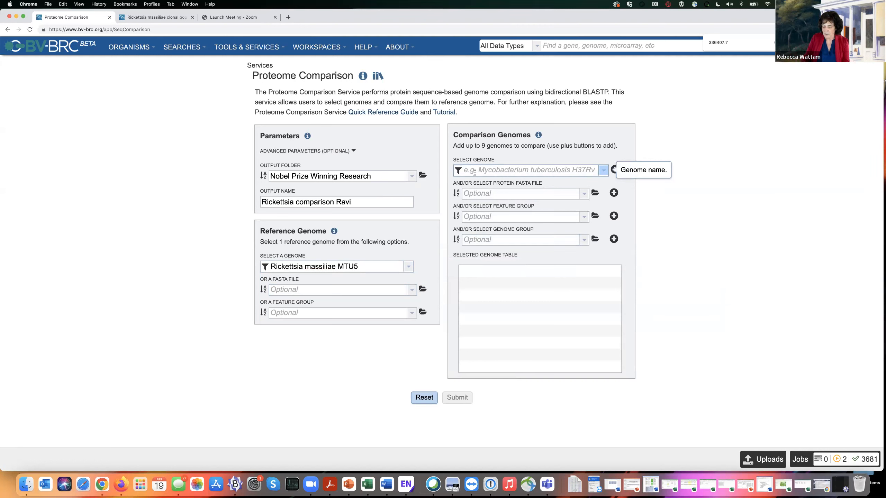
pyautogui.write('ri')
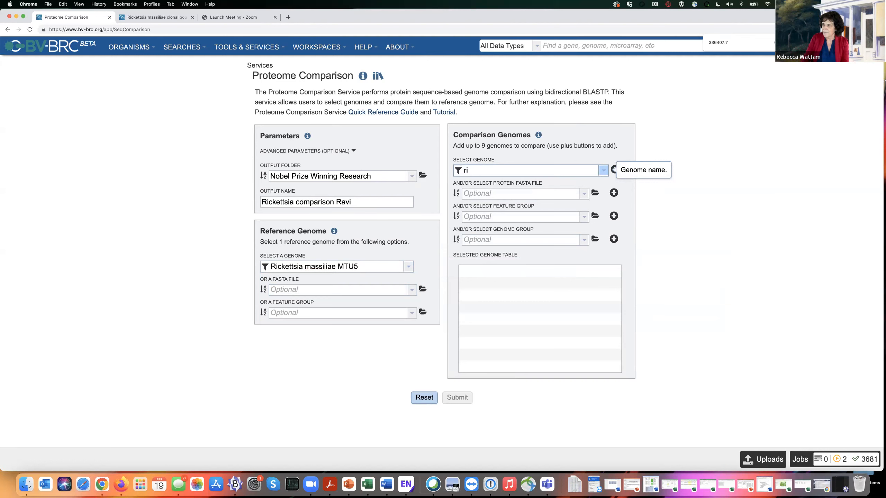
pyautogui.write('hipicephali')
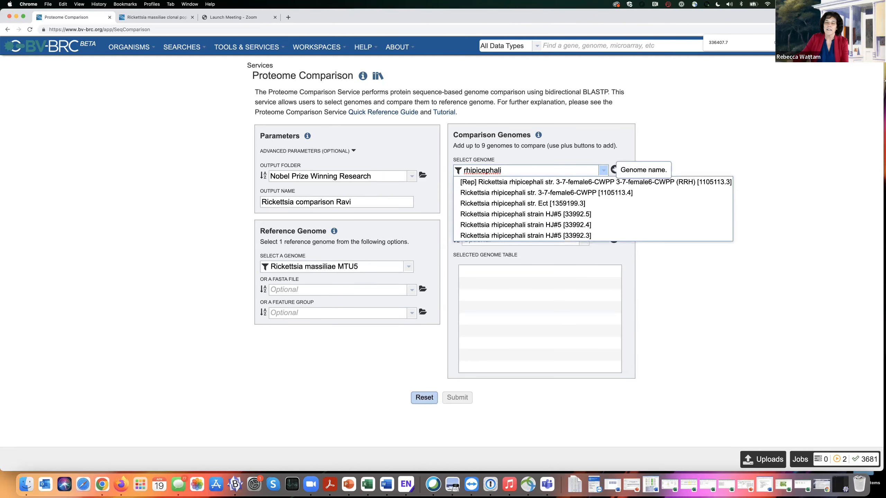
pyautogui.click(493, 204)
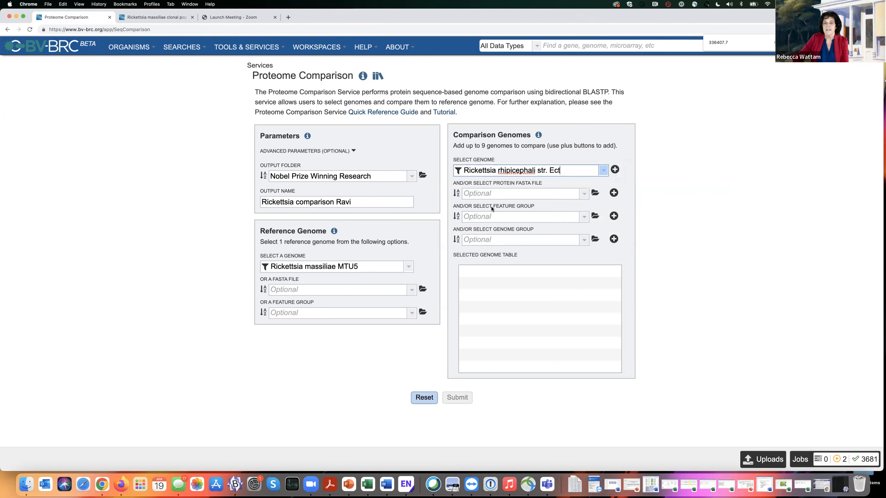
pyautogui.click(615, 170)
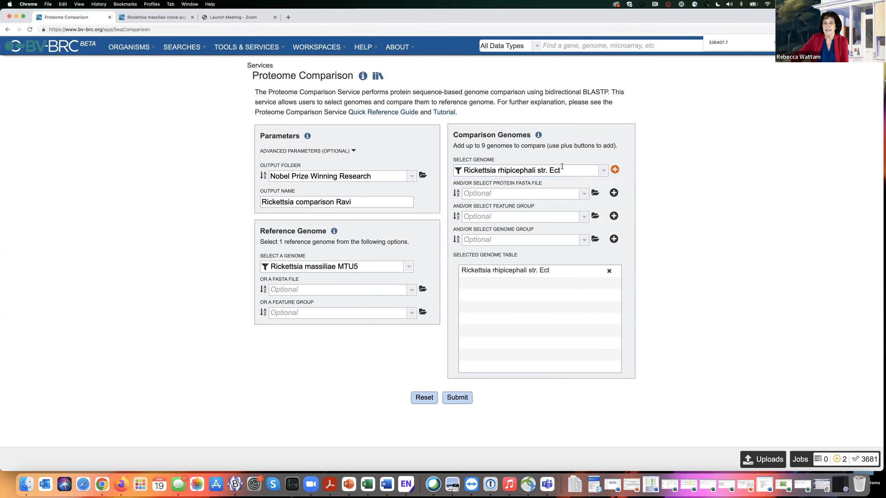
# Step: Find AZT80 and add Rickettsia massiliae str. AZT80 [1105112.4] to the comparison genomes
pyautogui.tripleClick(507, 169)
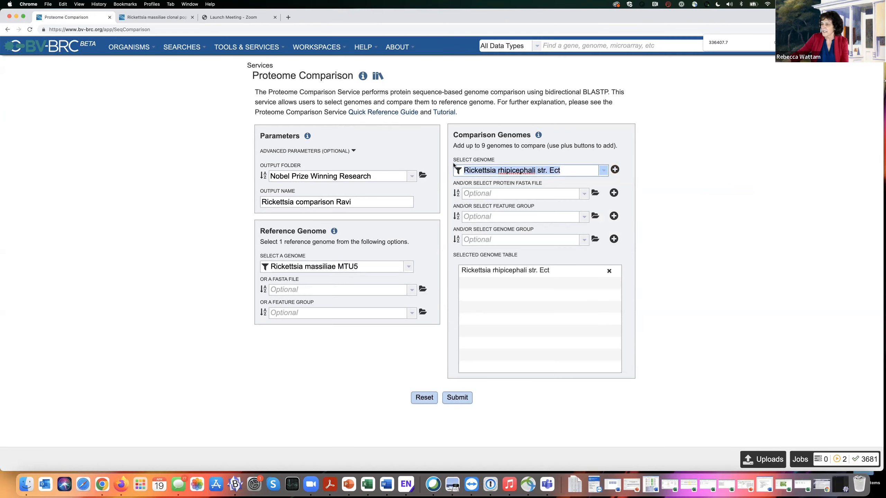
pyautogui.write('AZT80')
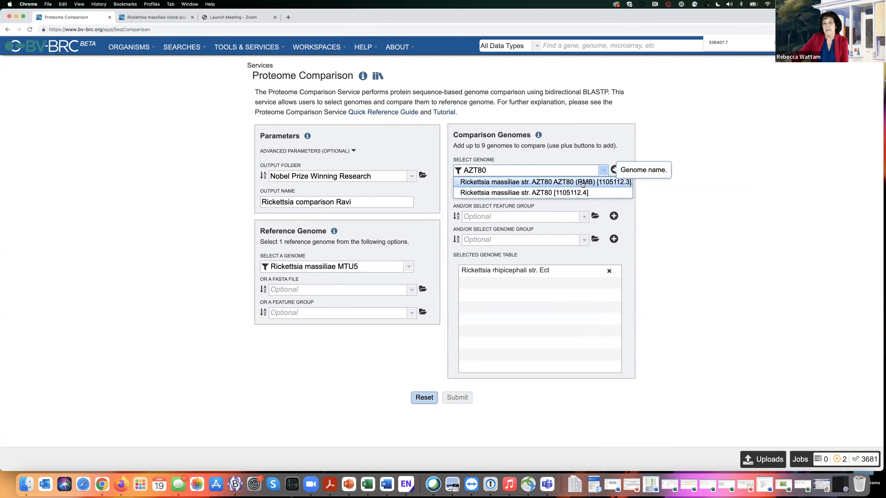
pyautogui.click(508, 193)
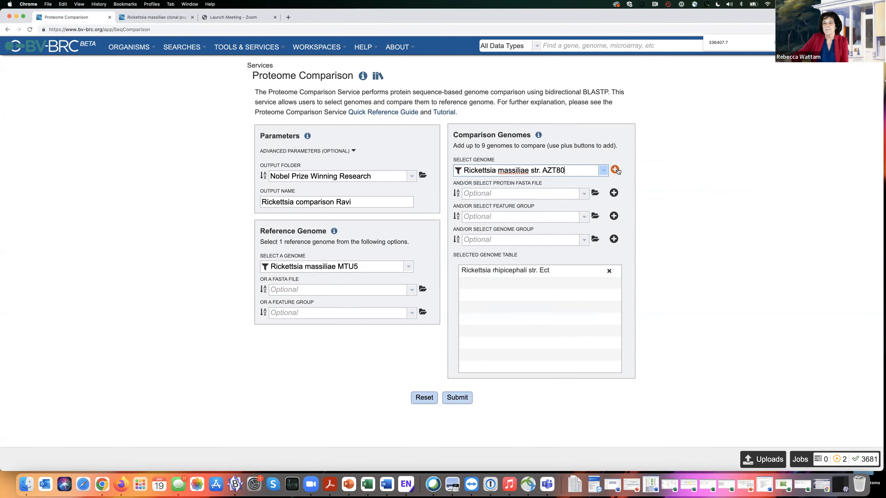
pyautogui.click(614, 170)
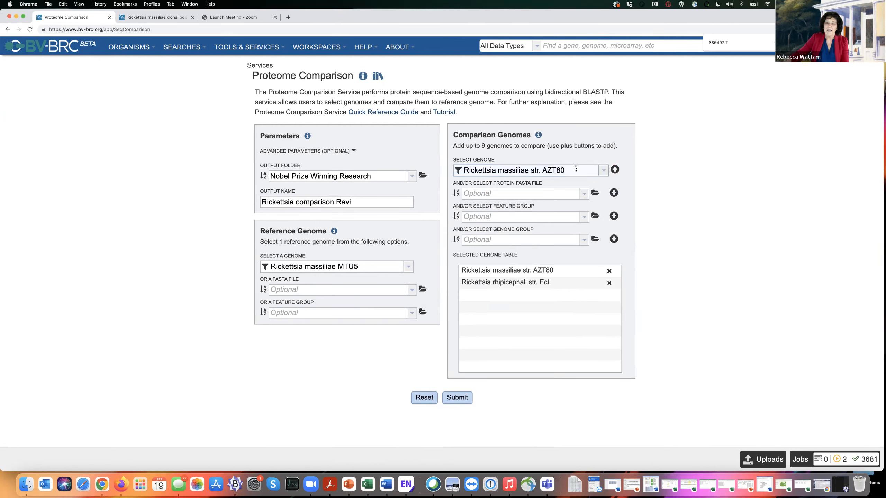
# Step: Adjust the comparison genome search filter, find 780.74, and add the Rickettsia SRR7984991 mapped genome to the comparison genomes
pyautogui.click(458, 171)
pyautogui.click(469, 230)
pyautogui.click(470, 219)
pyautogui.click(470, 209)
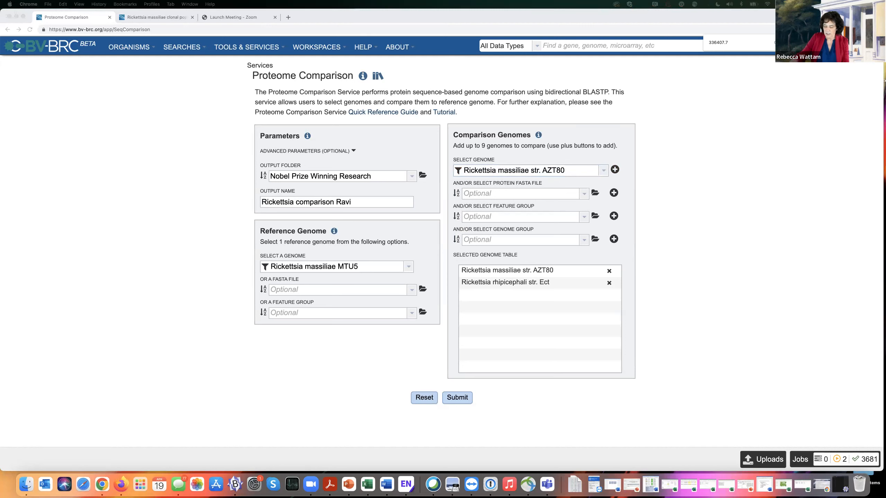
pyautogui.click(572, 173)
pyautogui.moveTo(566, 171); pyautogui.dragTo(460, 169)
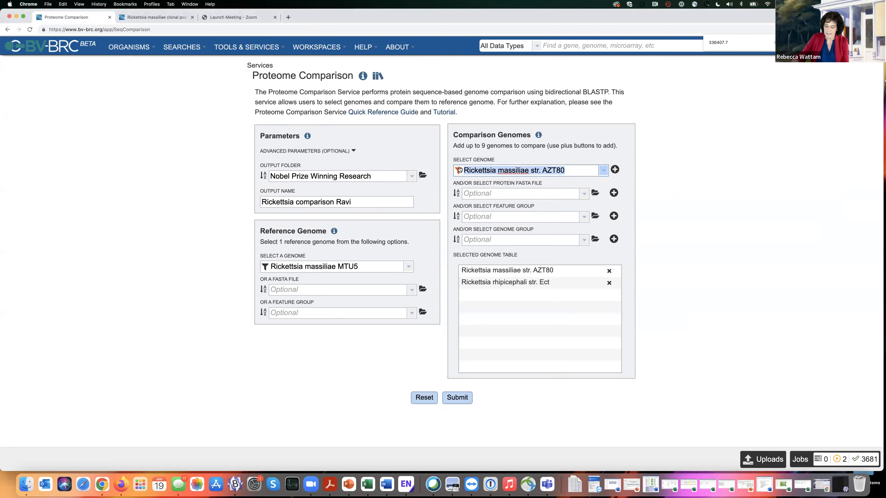
pyautogui.write('780.74')
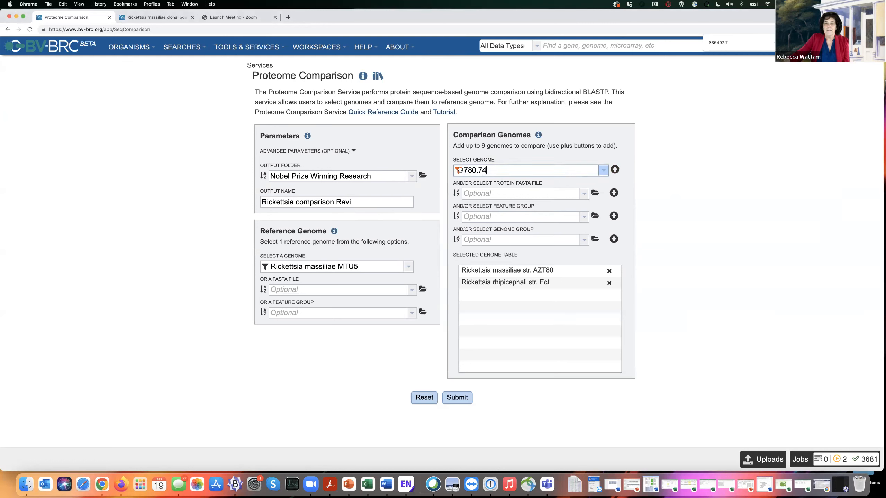
pyautogui.press('Return')
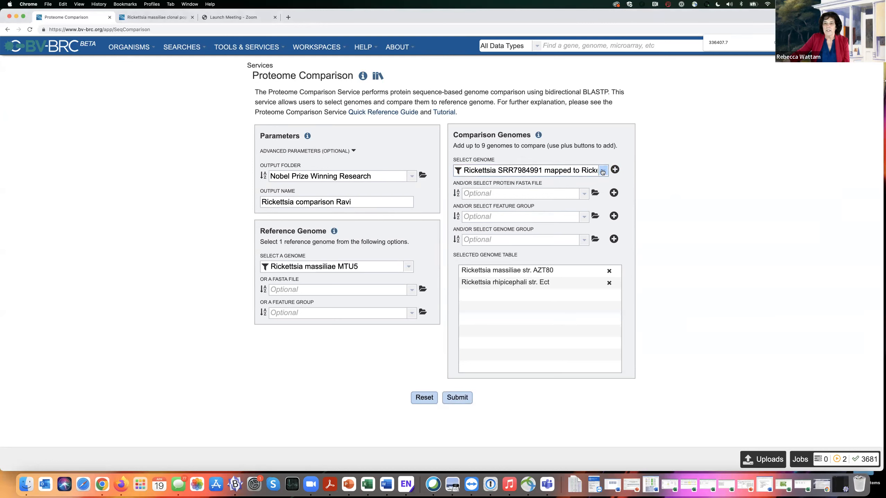
pyautogui.click(615, 169)
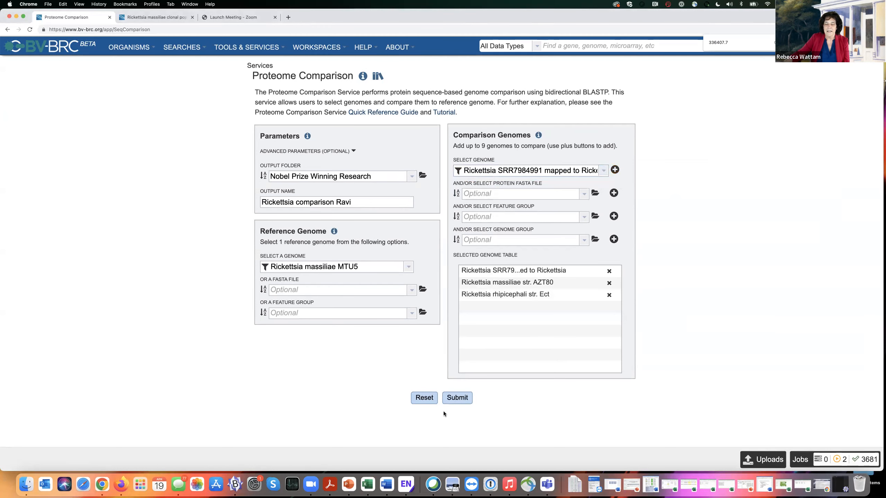
# Step: Submit the proteome comparison job and open the Public Workspaces list
pyautogui.click(458, 399)
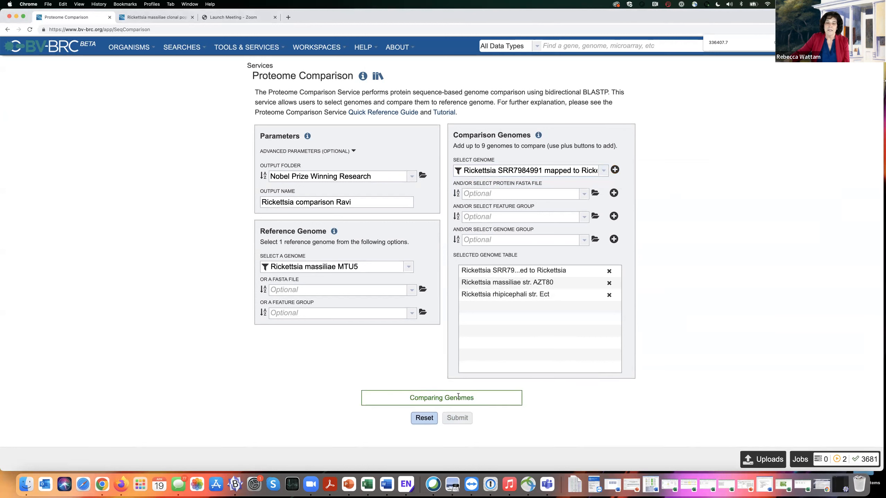
pyautogui.click(325, 46)
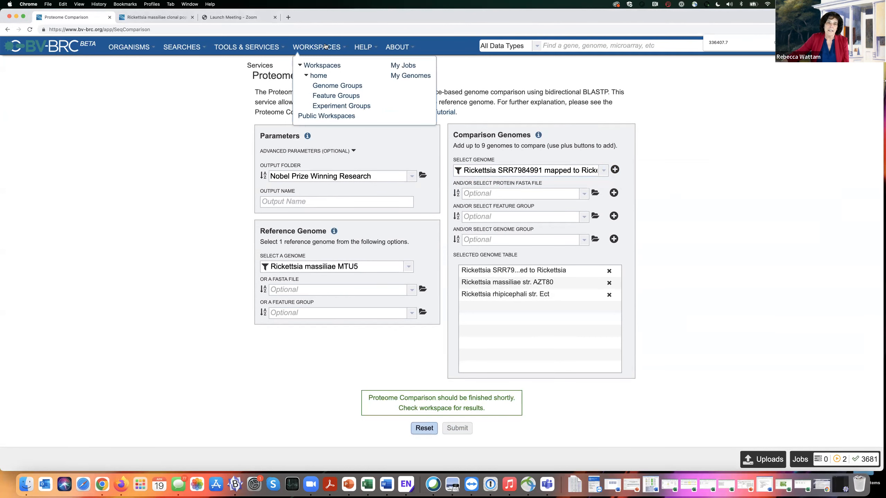
pyautogui.click(312, 116)
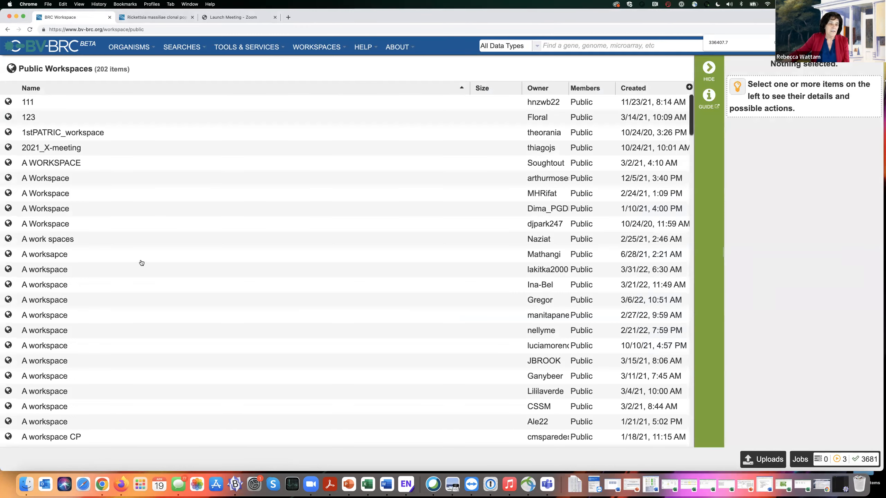
# Step: Find BV-BRC Workshop among the public workspaces and open the Proteome_Comparison folder of its metagenomic tick webinar
pyautogui.scroll(-5, 140, 262)
pyautogui.scroll(-5, 142, 262)
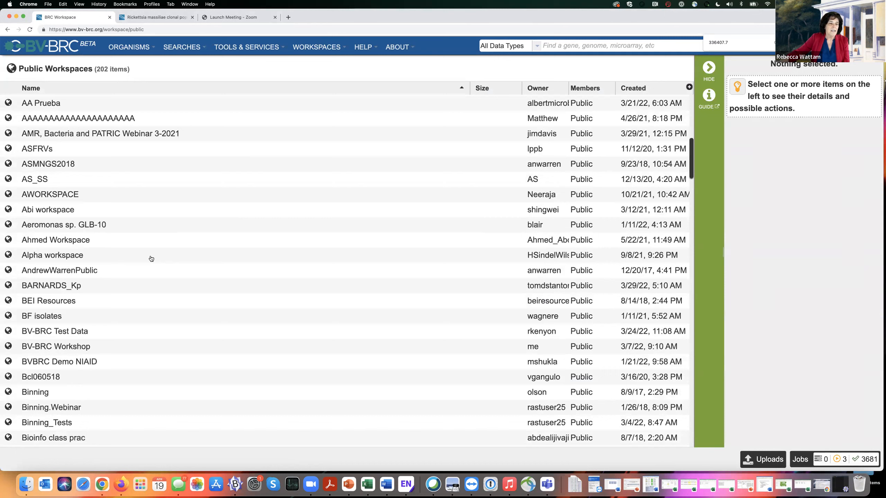
pyautogui.click(9, 330)
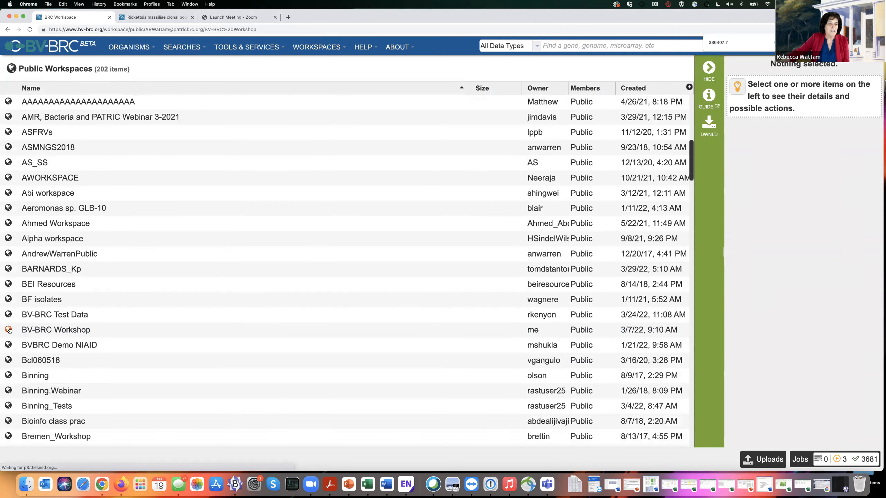
pyautogui.doubleClick(21, 377)
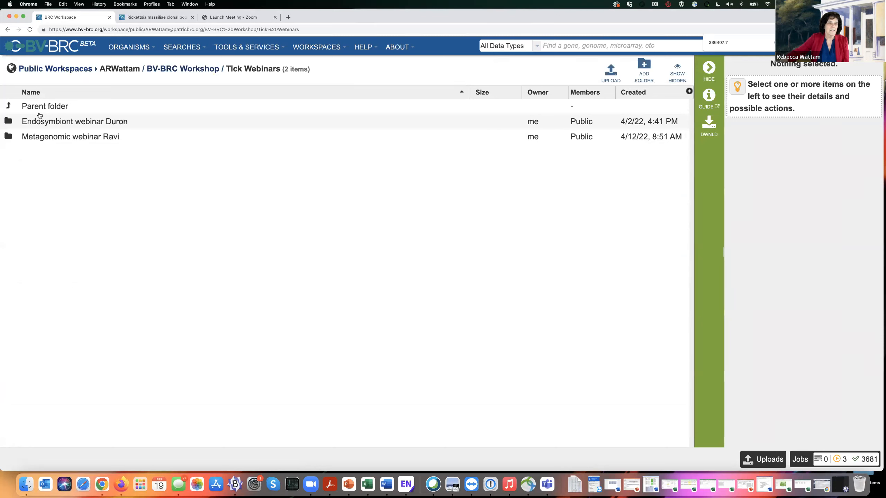
pyautogui.click(9, 137)
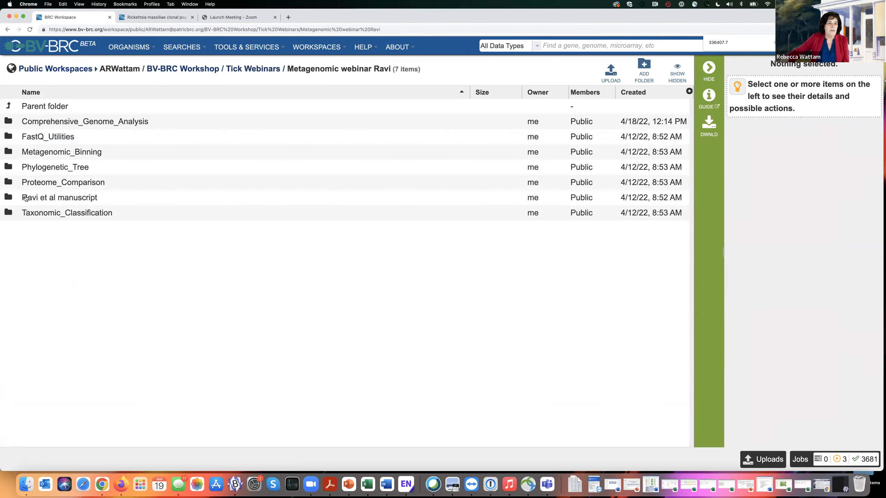
pyautogui.click(9, 183)
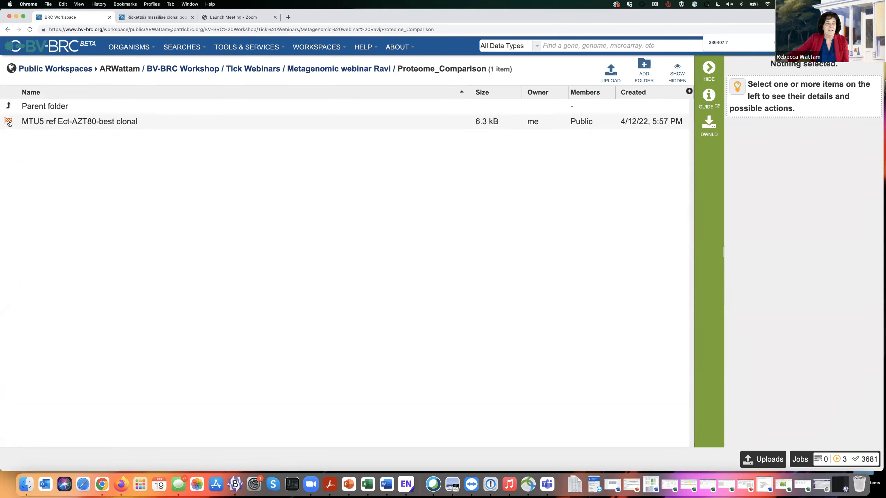
# Step: Open the MTU5 ref Ect-AZT80-best clonal job result and display its circular proteome comparison plot
pyautogui.click(9, 122)
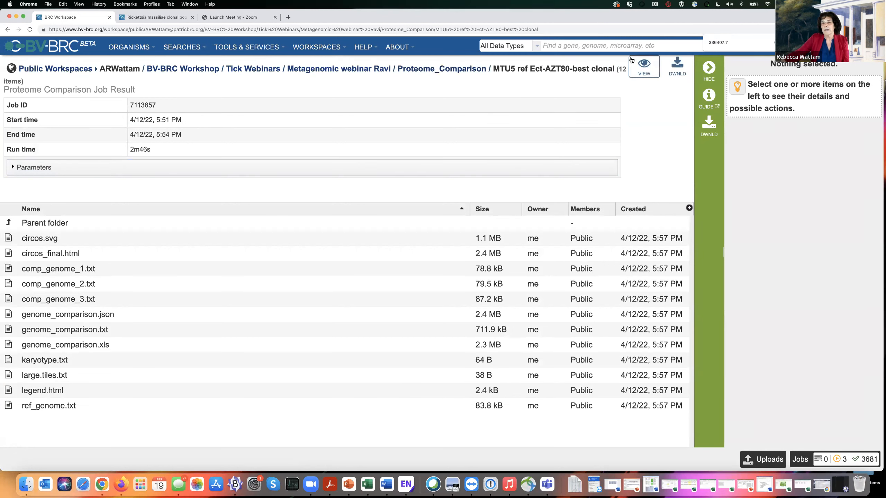
pyautogui.click(644, 72)
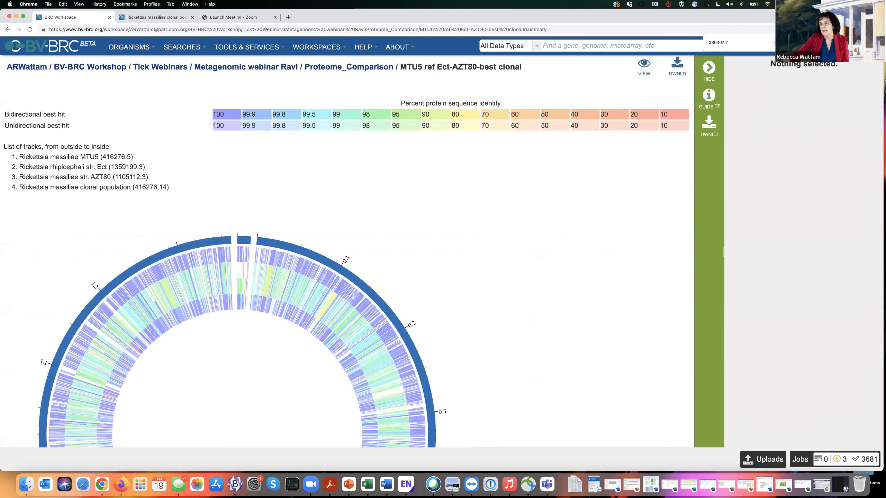
pyautogui.scroll(-1, 484, 214)
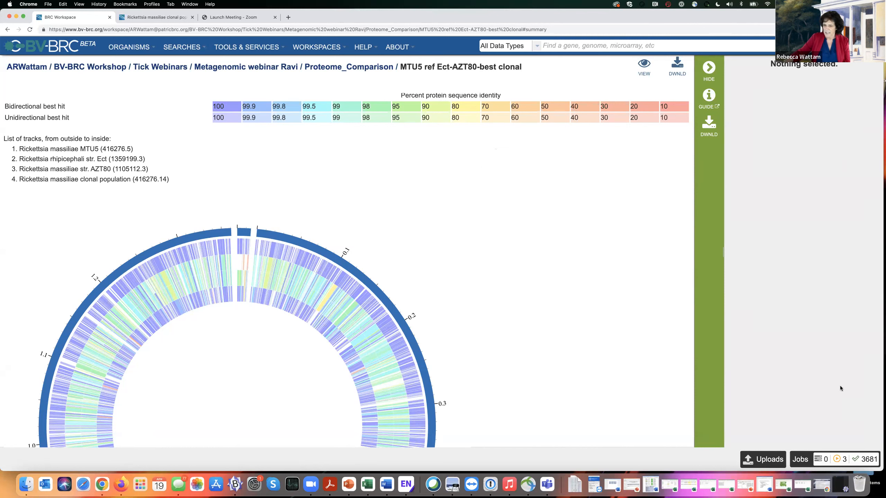
# Step: Compare the circular proteome plot with the Small roary image in Preview, and move the image out of the way
pyautogui.click(452, 485)
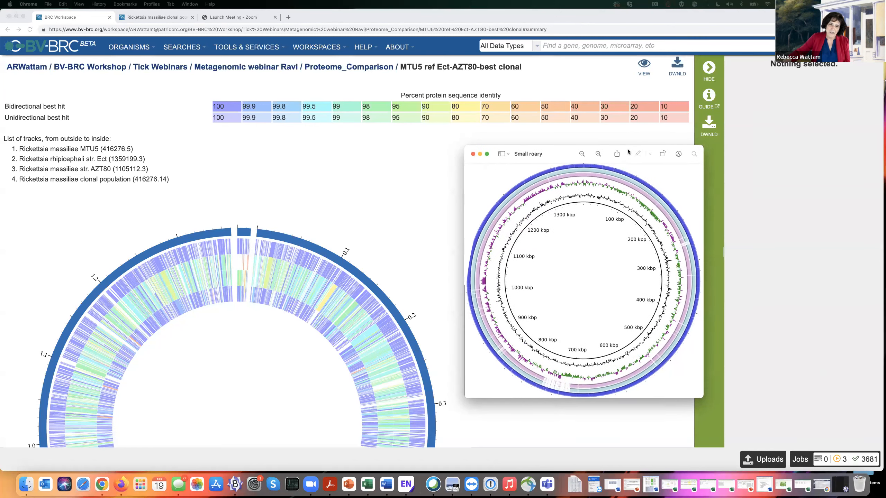
pyautogui.scroll(-5, 359, 204)
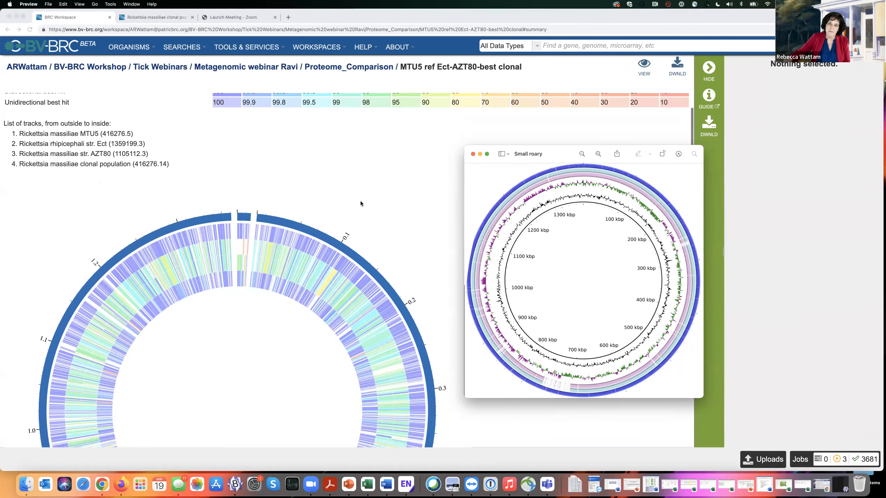
pyautogui.scroll(-1, 363, 198)
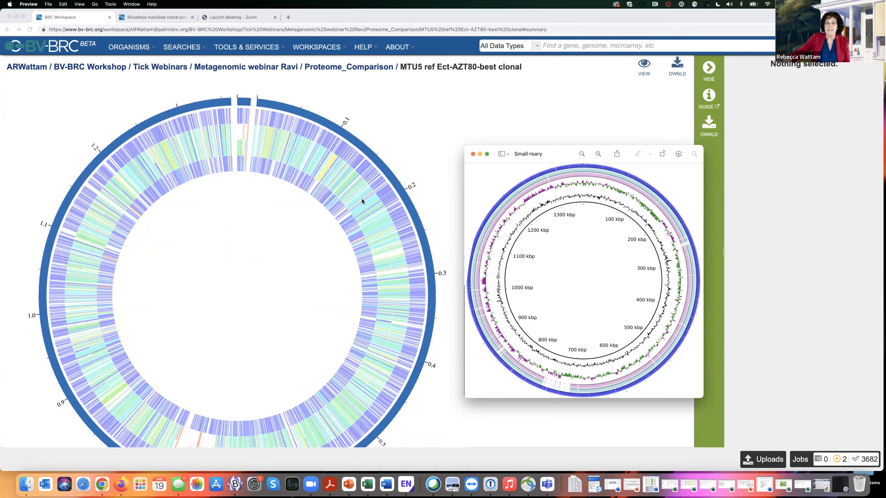
pyautogui.scroll(7, 361, 199)
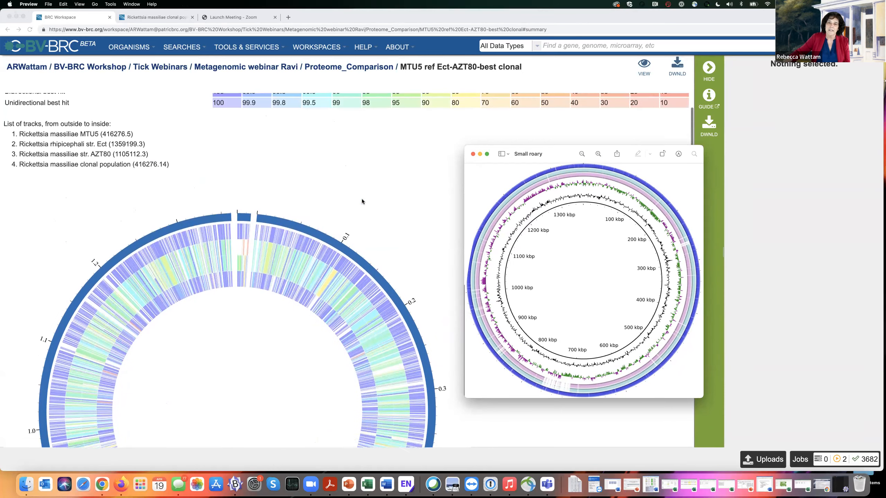
pyautogui.moveTo(548, 157); pyautogui.dragTo(885, 154)
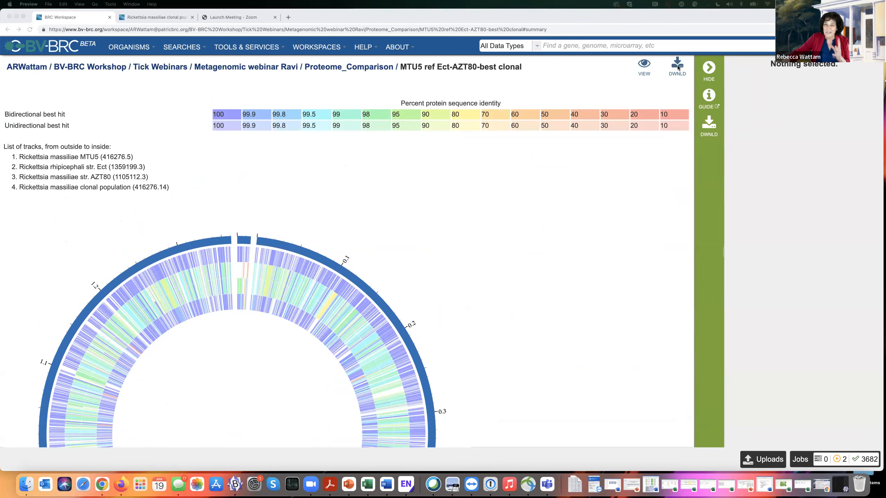
pyautogui.scroll(-1, 439, 180)
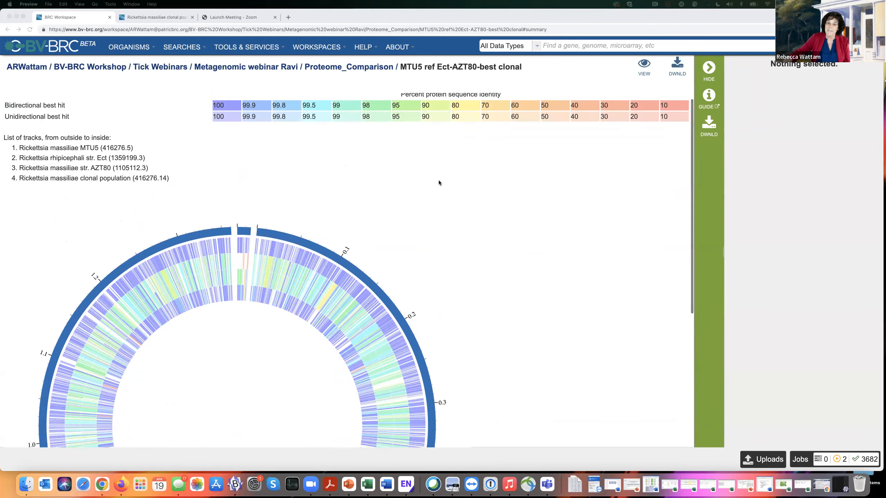
pyautogui.scroll(-3, 439, 180)
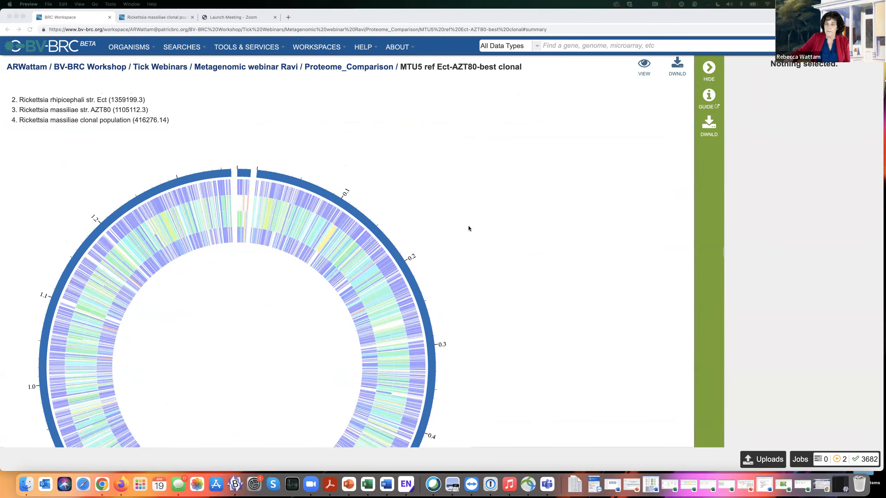
pyautogui.scroll(3, 470, 225)
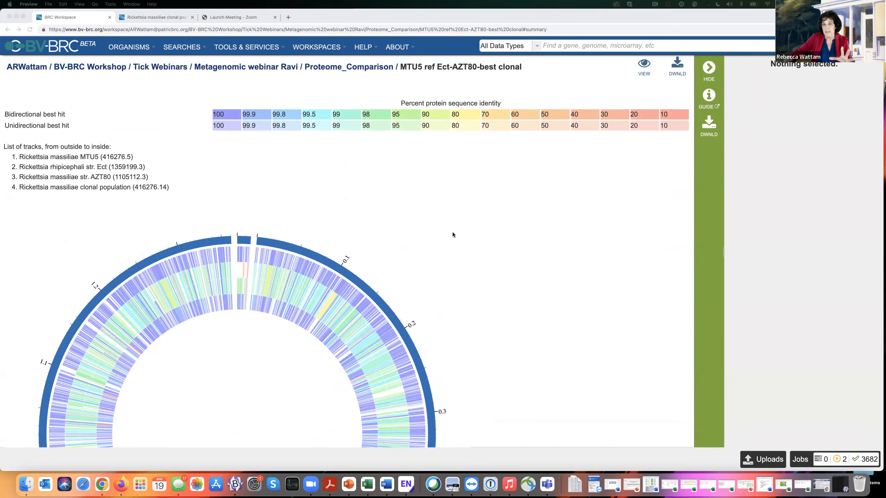
# Step: Download the Genome Comparison Table in xls format and bring its spreadsheet into view in Excel
pyautogui.click(677, 67)
pyautogui.click(676, 67)
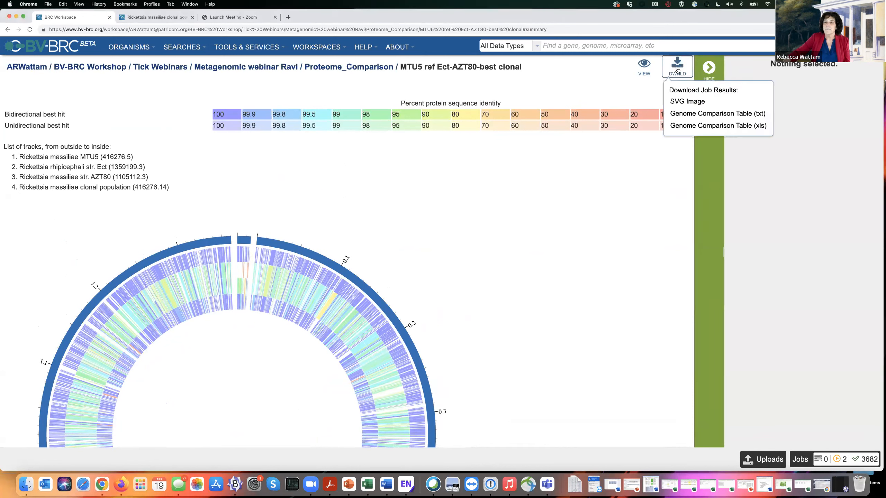
pyautogui.click(693, 126)
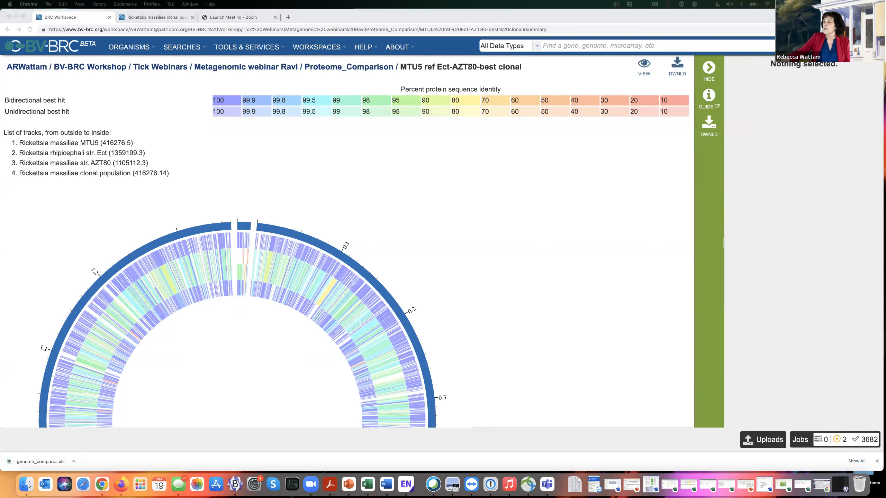
pyautogui.moveTo(885, 138); pyautogui.dragTo(309, 95)
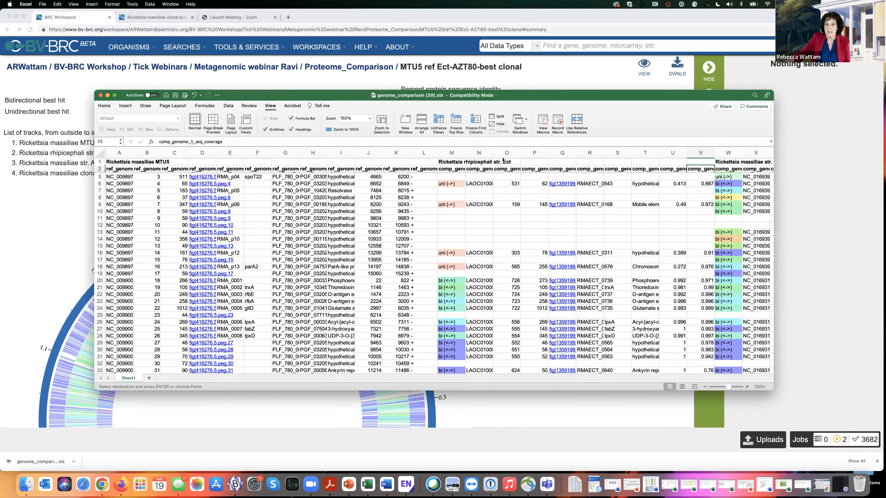
# Step: Examine the genome comparison spreadsheet, including the percent identity and sequence coverage columns for Rickettsia rhipicephali str. Ect, and minimise it
pyautogui.scroll(2, 519, 175)
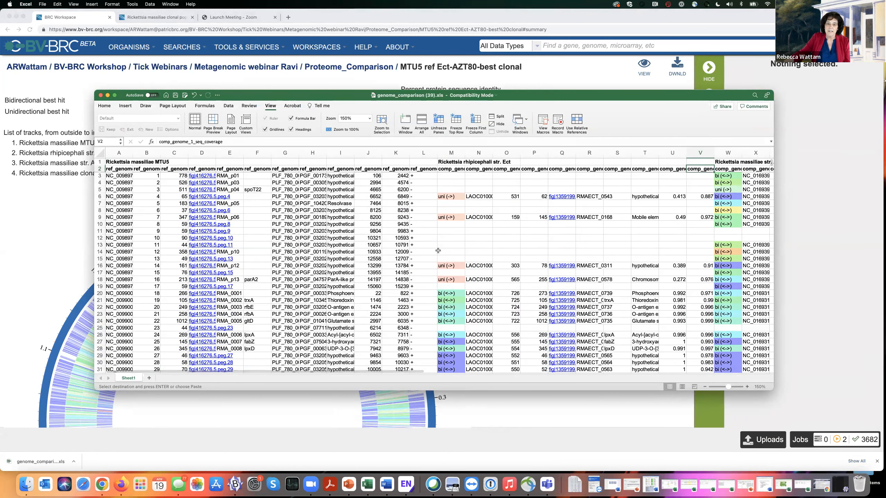
pyautogui.moveTo(333, 95); pyautogui.dragTo(371, 77)
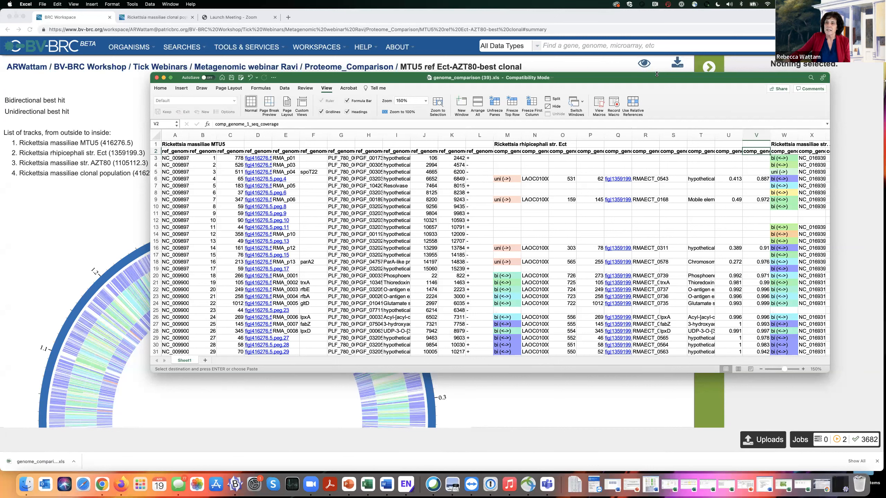
pyautogui.moveTo(656, 78); pyautogui.dragTo(517, 82)
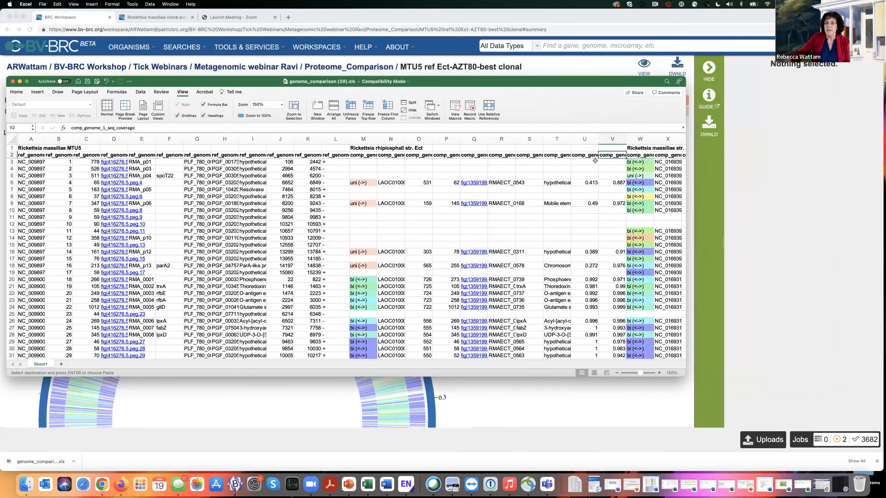
pyautogui.click(587, 157)
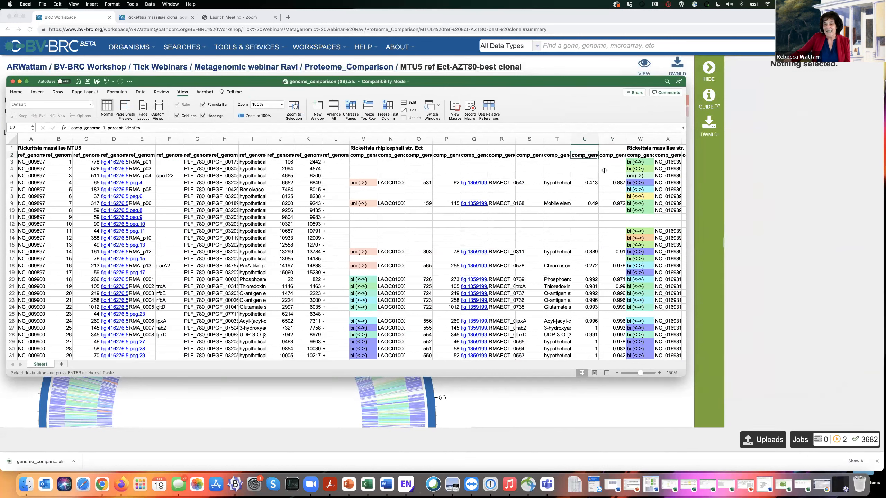
pyautogui.click(615, 156)
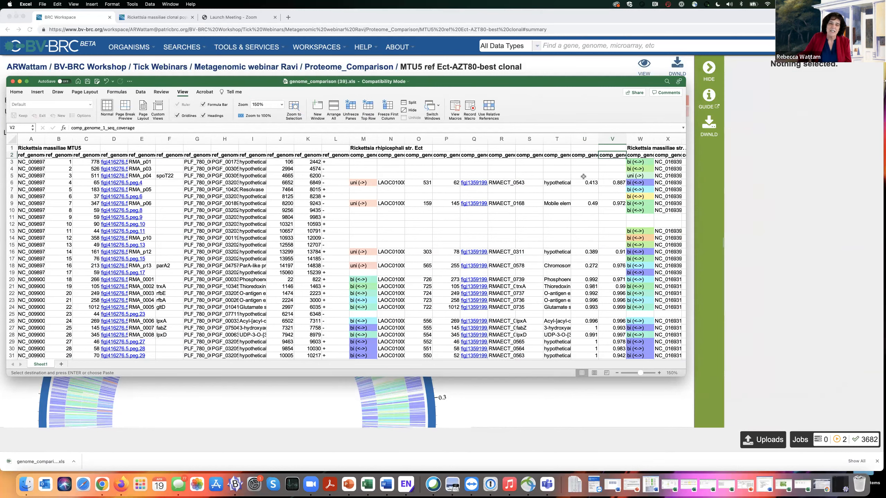
pyautogui.scroll(-10, 551, 211)
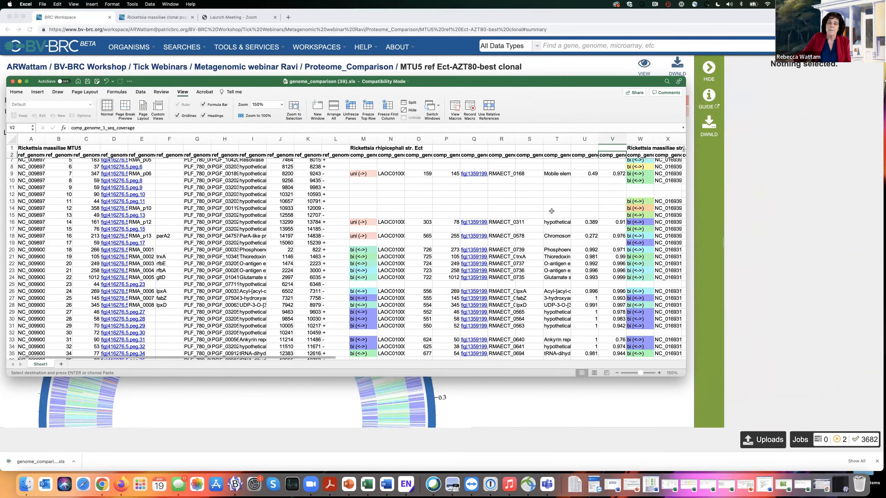
pyautogui.scroll(-15, 551, 211)
pyautogui.scroll(17, 551, 211)
pyautogui.scroll(5, 551, 211)
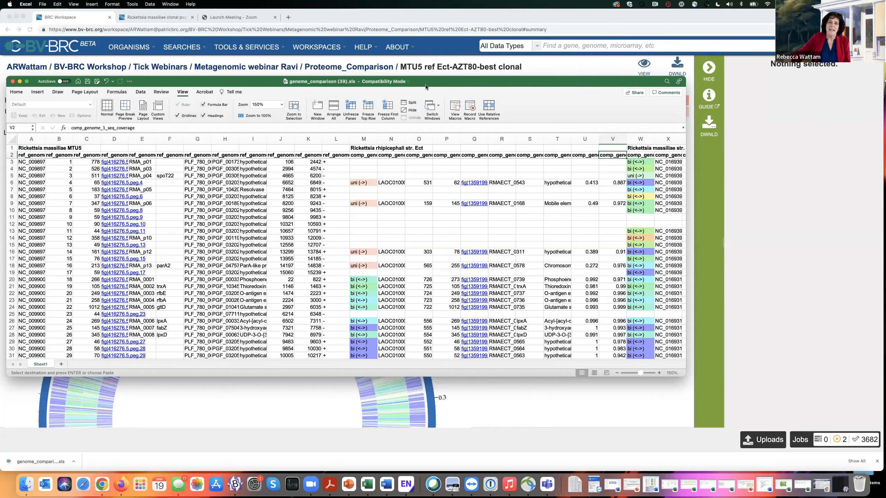
pyautogui.press('super+m')
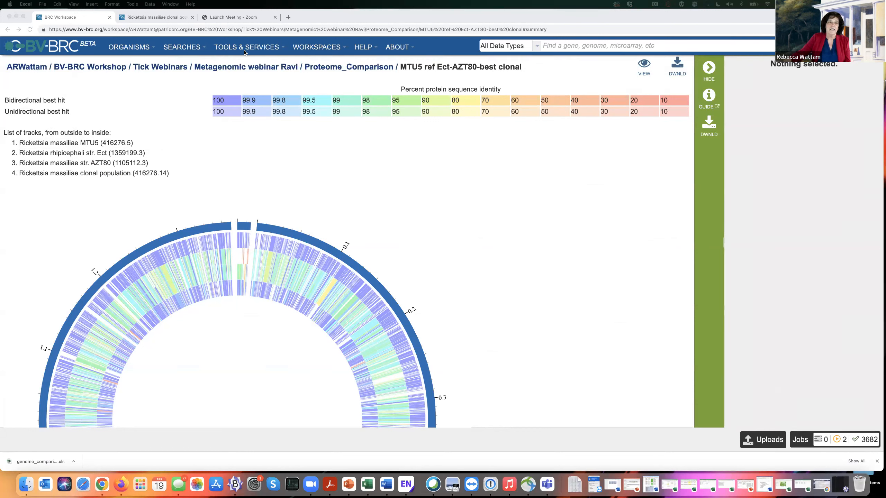
# Step: Return to the metagenomic webinar folder and switch to PowerPoint to show the Bioinformatic tools slide of the webinar presentation
pyautogui.click(254, 67)
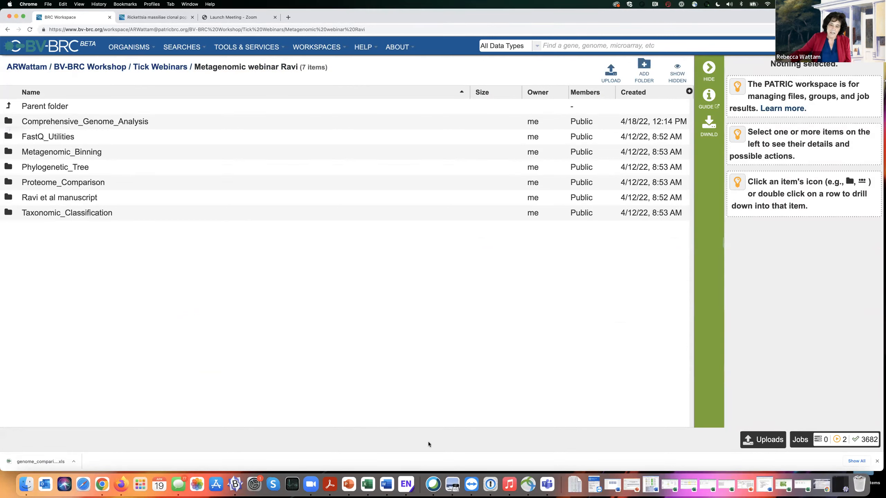
pyautogui.click(349, 484)
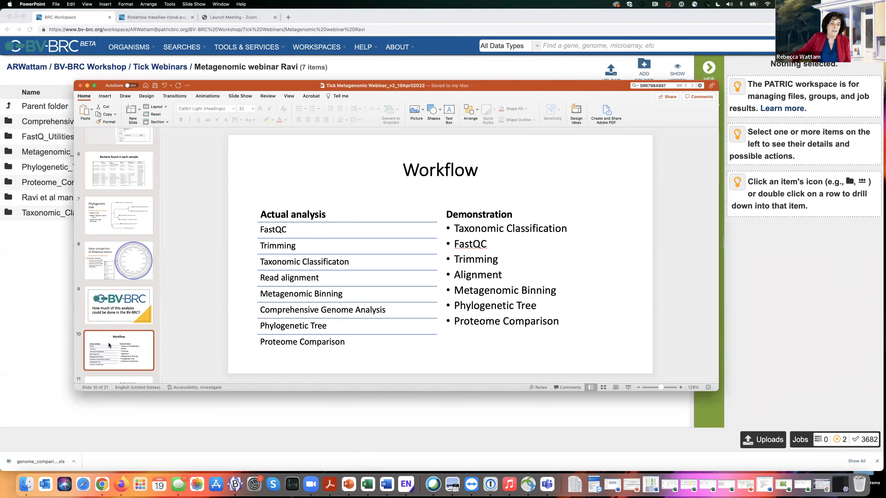
pyautogui.press('Down')
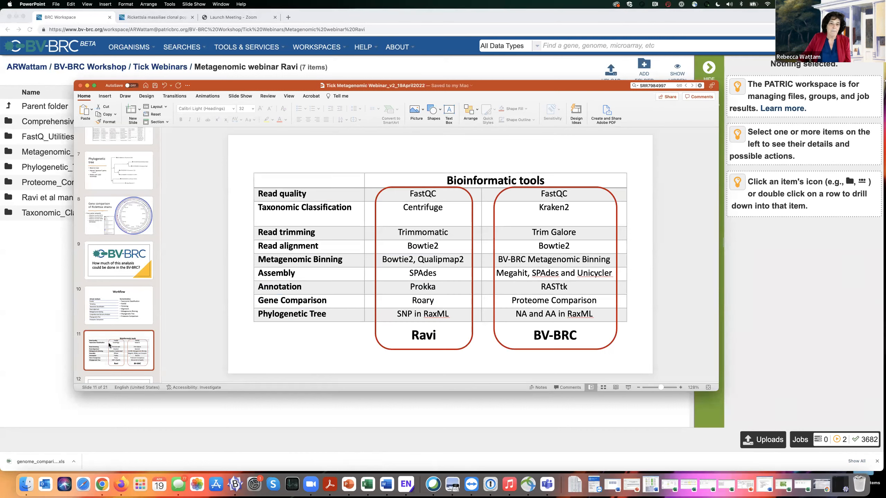
pyautogui.click(433, 170)
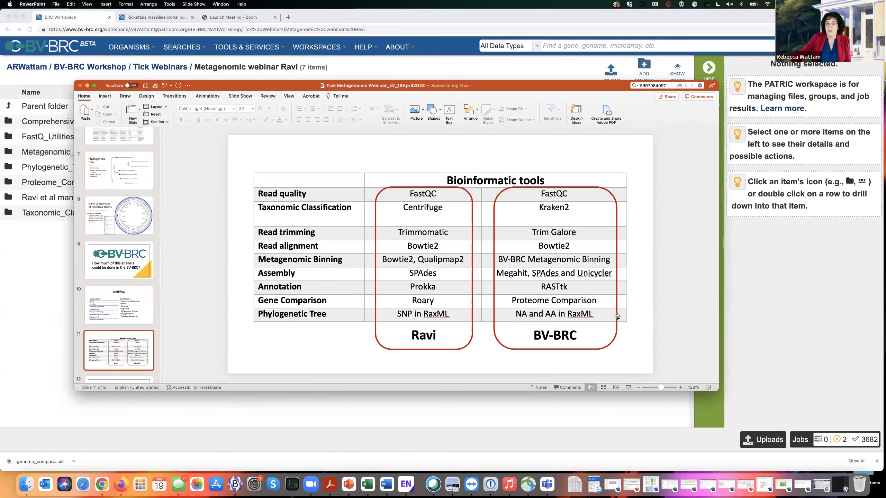
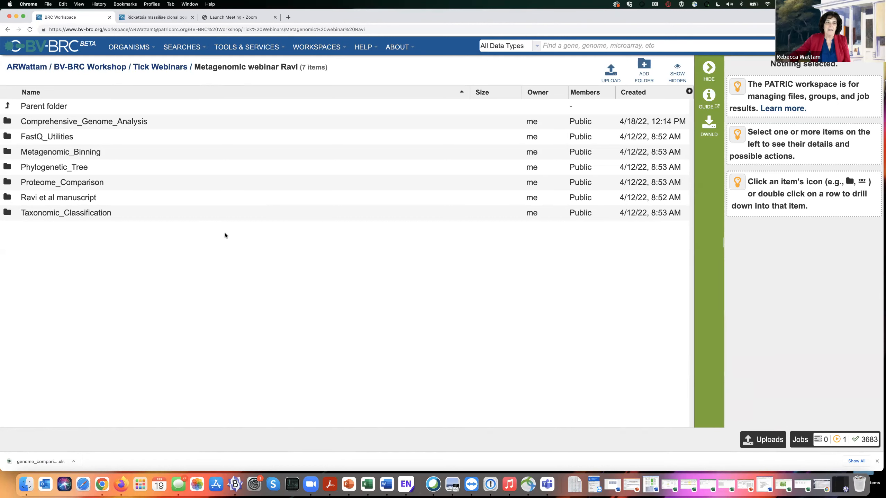
# Step: Open the Fastq Utilities service in BV-BRC and list the available pipeline actions
pyautogui.click(253, 49)
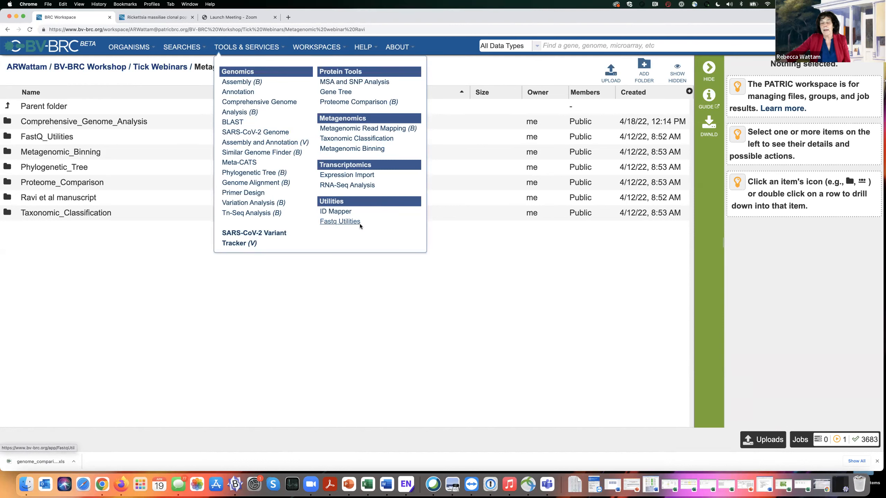
pyautogui.click(336, 222)
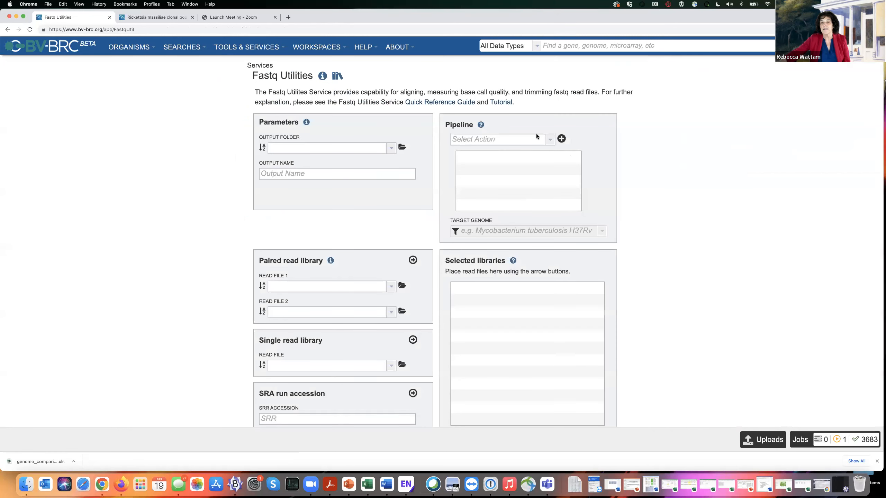
pyautogui.click(549, 140)
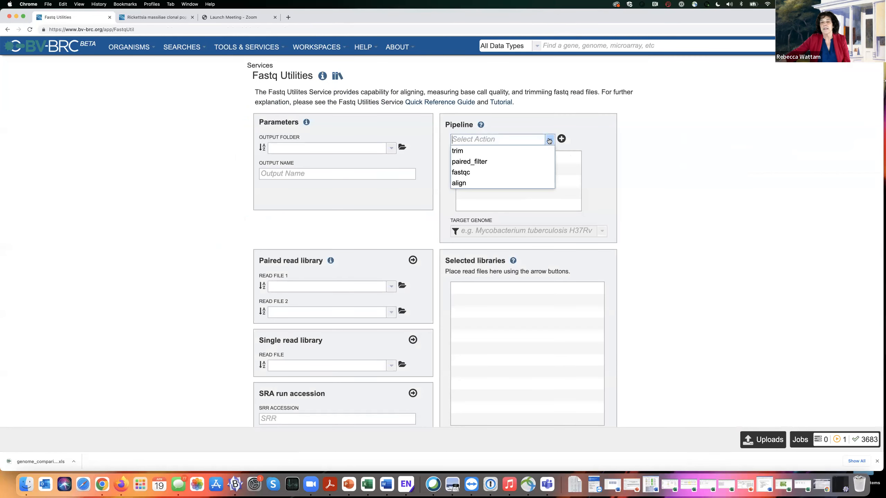
# Step: Choose align as the Fastq Utilities pipeline action
pyautogui.click(467, 184)
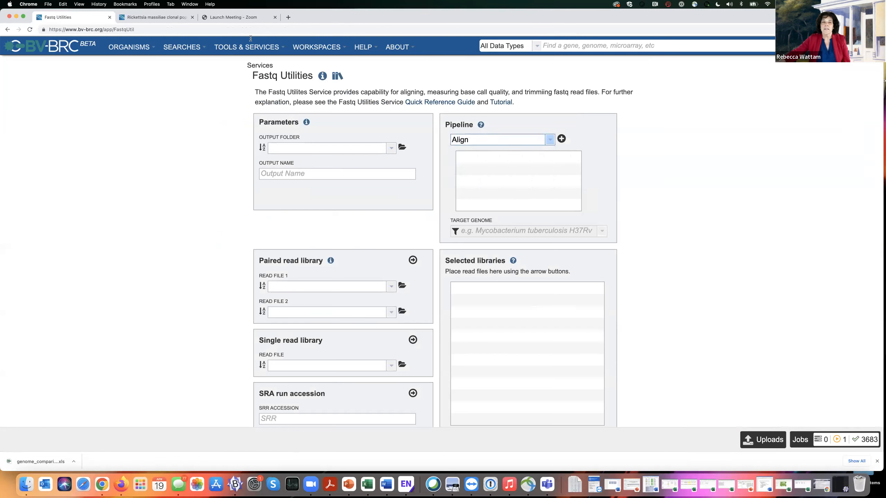
# Step: Open the metagenomic webinar folder under BV-BRC Workshop / Tick Webinars in the public workspaces
pyautogui.click(319, 47)
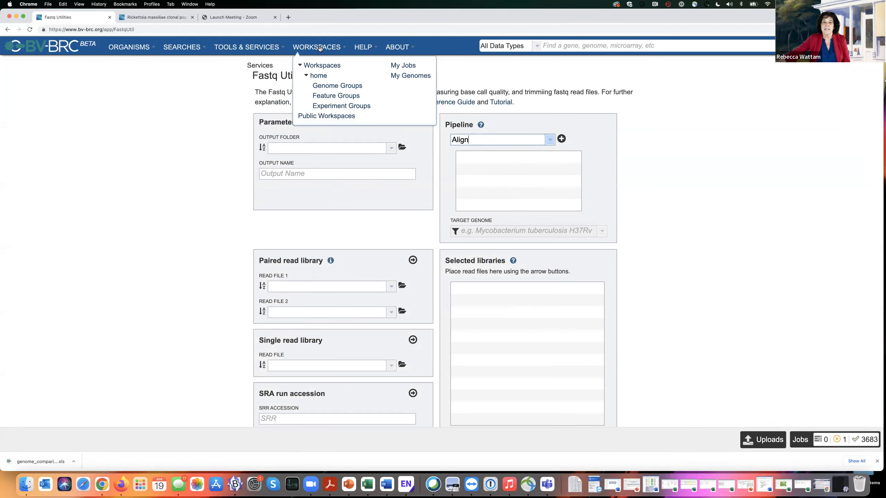
pyautogui.click(321, 117)
pyautogui.scroll(-10, 111, 210)
pyautogui.scroll(-1, 115, 211)
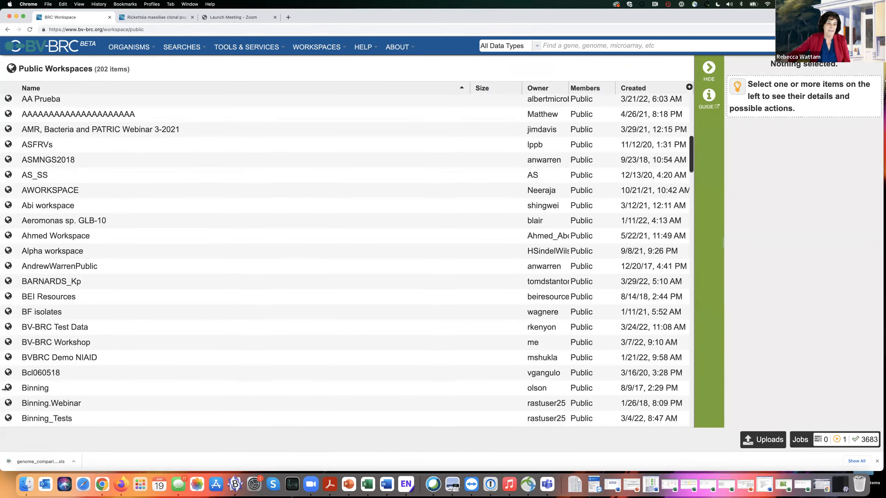
pyautogui.doubleClick(7, 342)
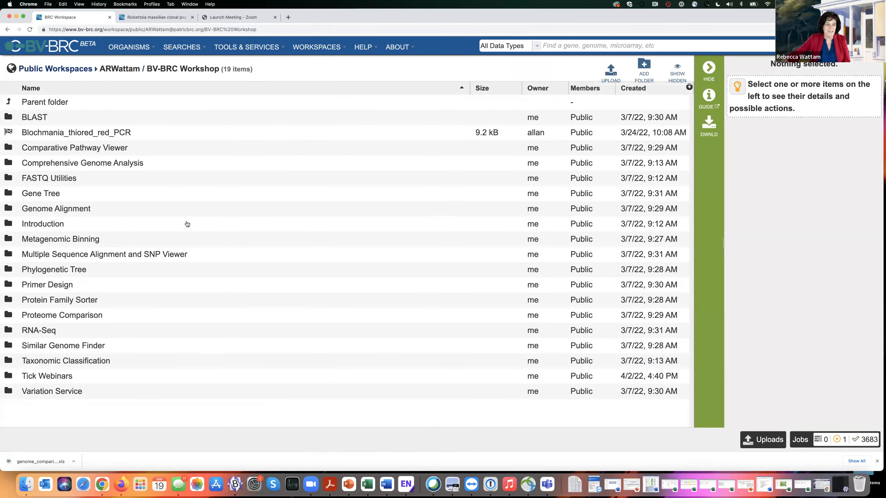
pyautogui.doubleClick(8, 376)
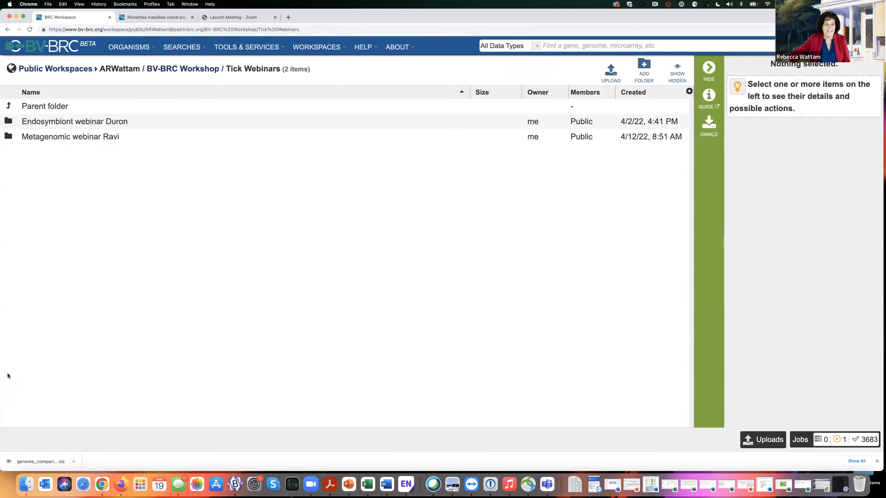
pyautogui.doubleClick(8, 137)
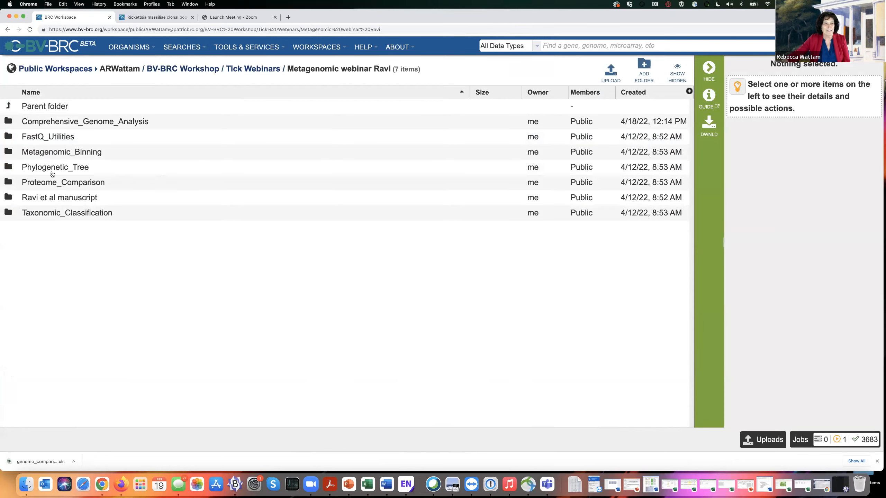
# Step: View TaxonomicReport.html from the SRR7984991_strim_reads_TaxonomicClassification job in the Taxonomic_Classification folder
pyautogui.doubleClick(8, 213)
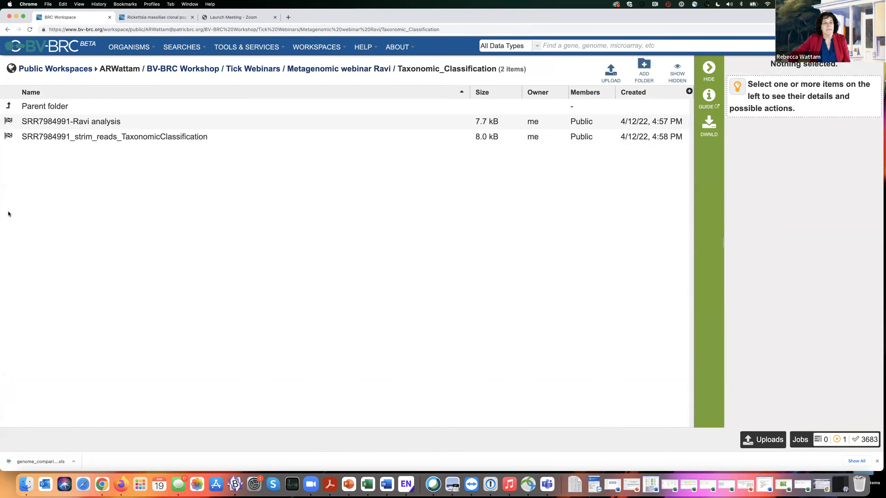
pyautogui.doubleClick(5, 137)
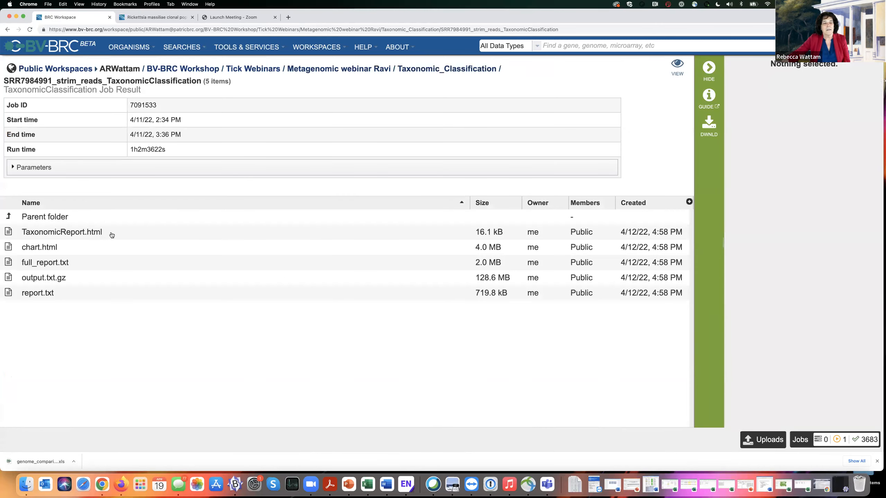
pyautogui.click(104, 232)
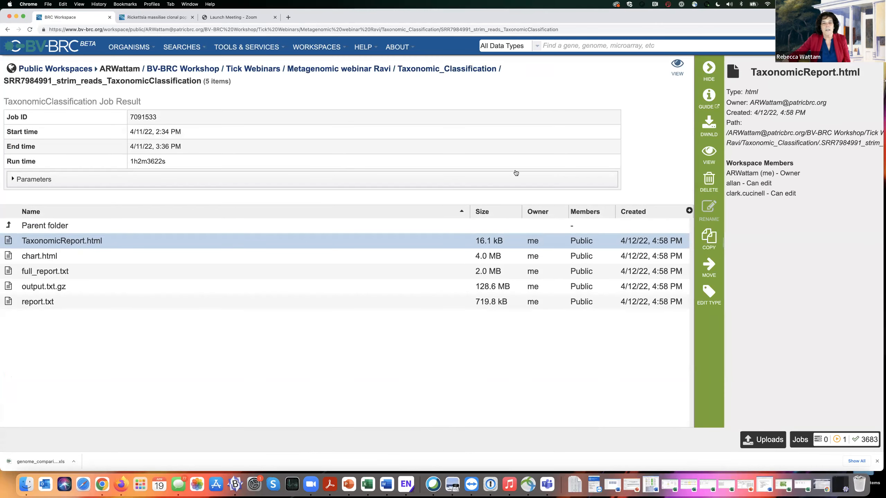
pyautogui.click(710, 152)
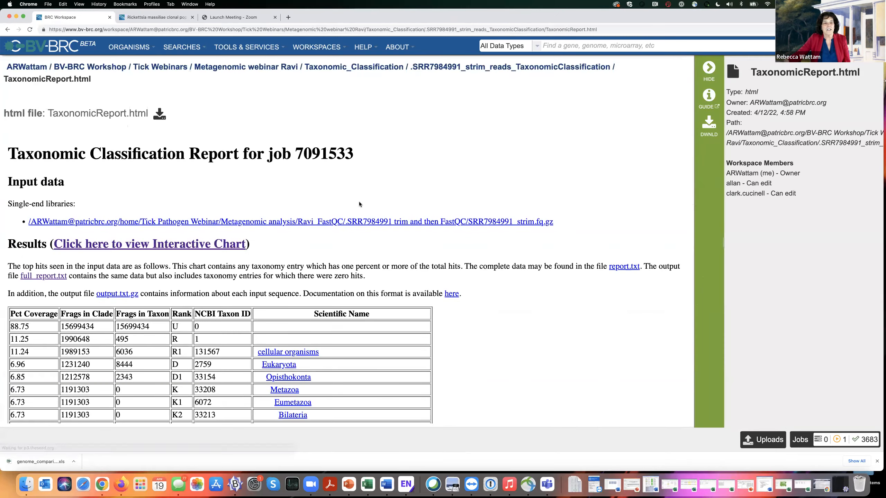
# Step: Examine the taxonomic report table from the Eukaryota rows through Homo sapiens to the Bacteria and Candidatus Coxiella mudrowiae rows
pyautogui.scroll(-5, 369, 226)
pyautogui.scroll(-5, 370, 228)
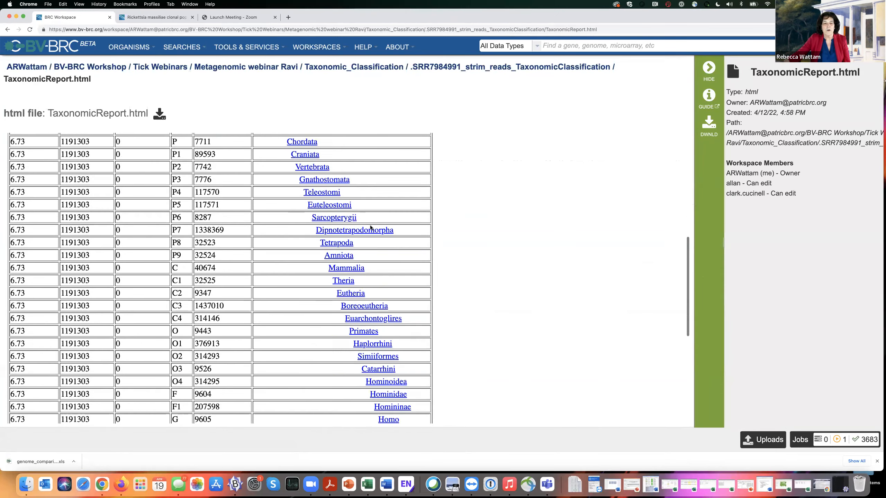
pyautogui.scroll(-5, 287, 264)
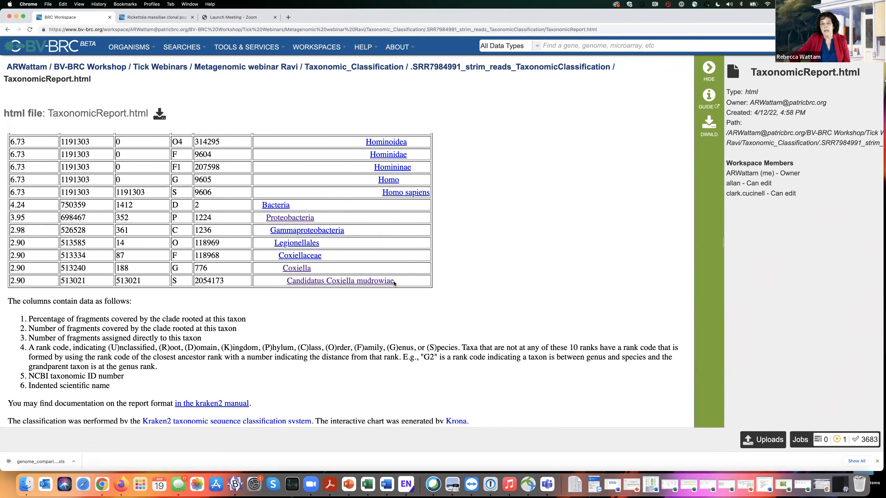
pyautogui.scroll(6, 394, 283)
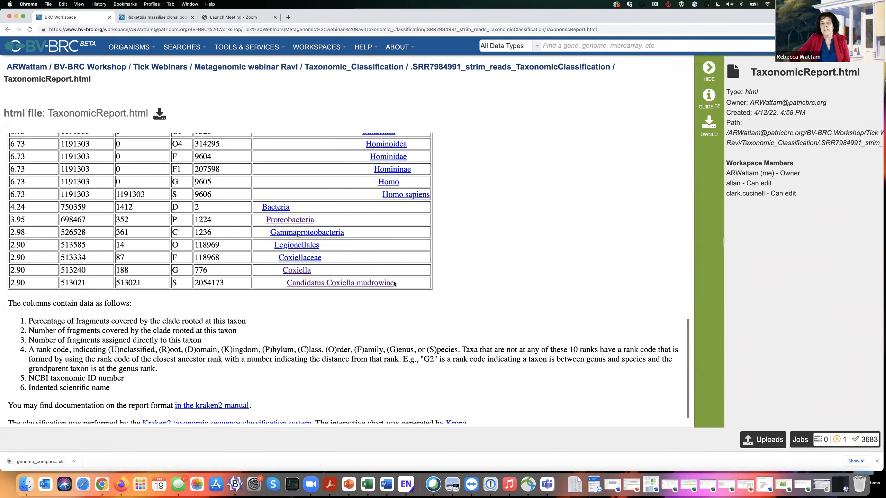
pyautogui.scroll(3, 395, 284)
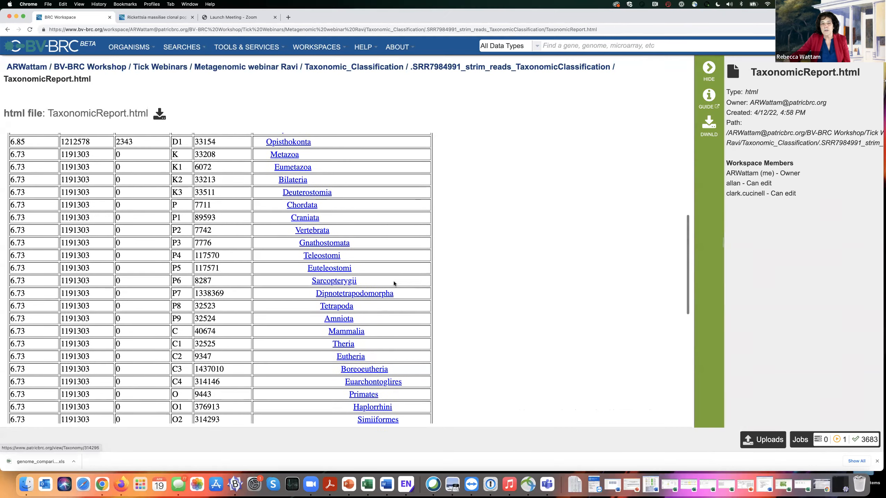
pyautogui.scroll(-5, 394, 281)
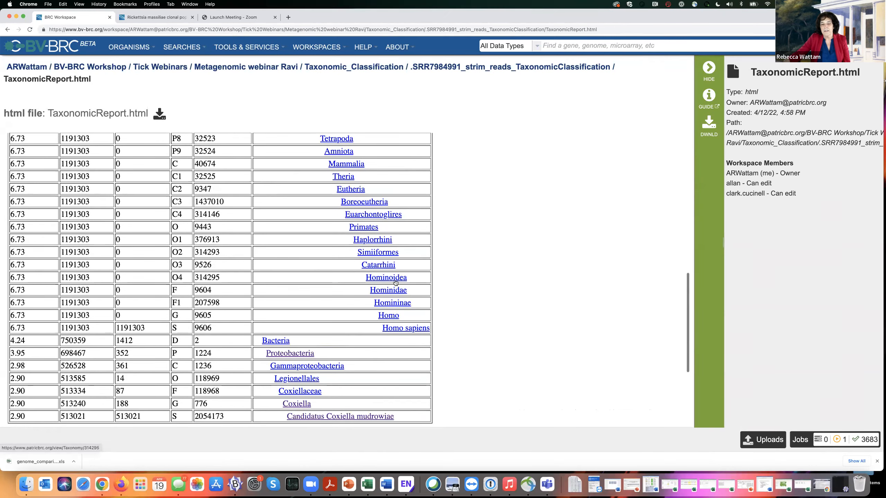
pyautogui.scroll(-2, 391, 297)
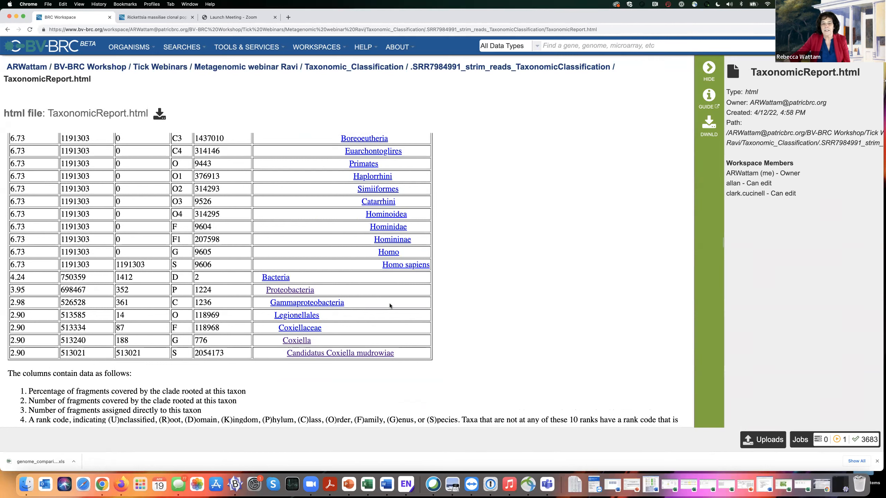
pyautogui.scroll(10, 369, 302)
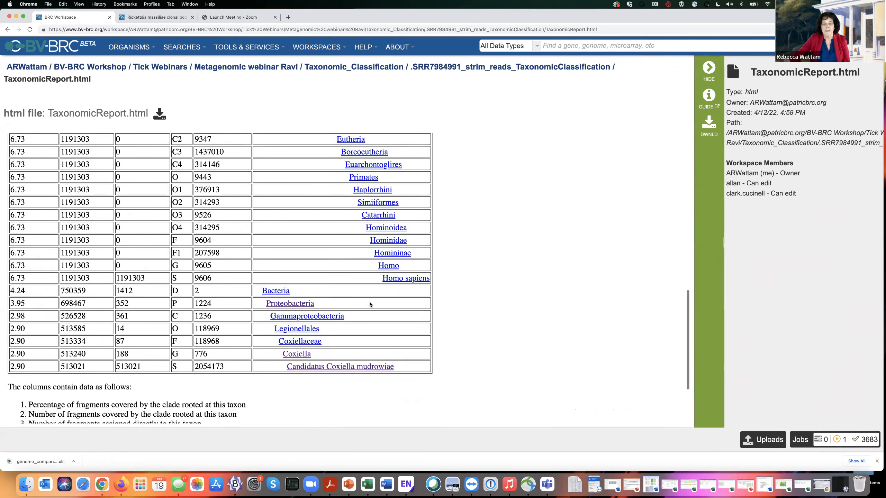
pyautogui.scroll(2, 447, 230)
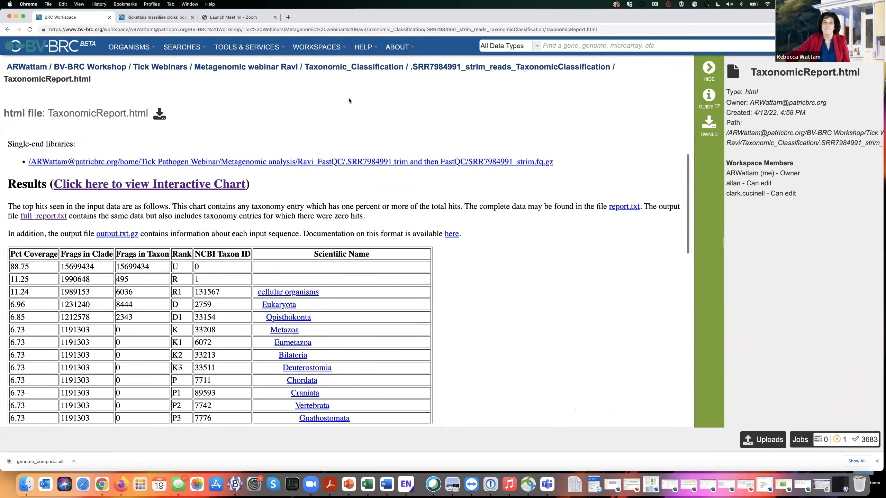
# Step: Return to the metagenomic webinar folder and open the C_mudrowiae_SRR7984991_align job result under FastQ_Utilities / Alignment
pyautogui.click(442, 67)
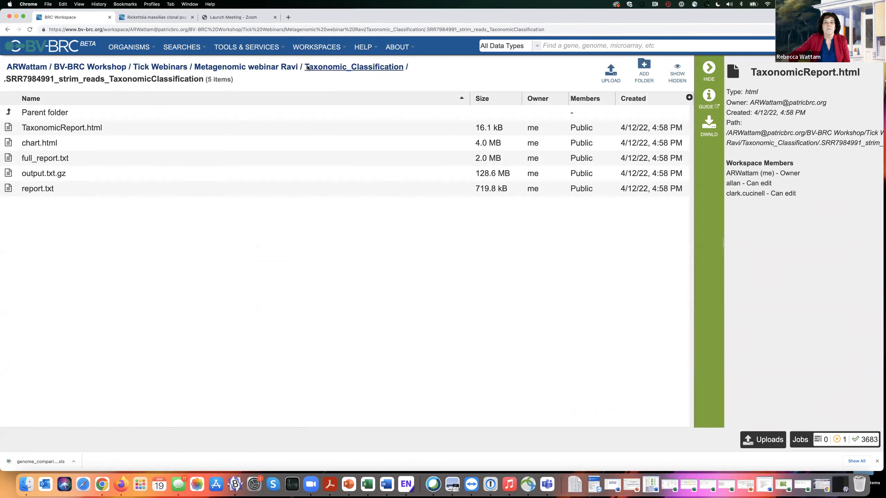
pyautogui.click(346, 68)
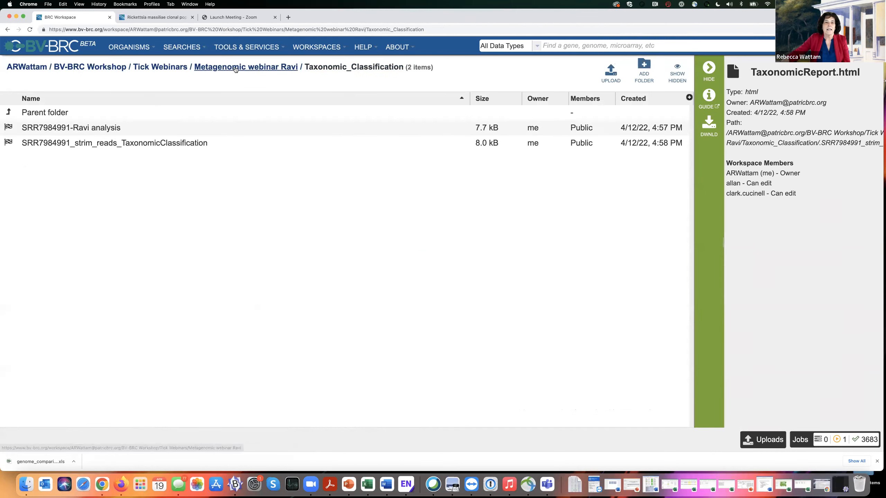
pyautogui.click(273, 68)
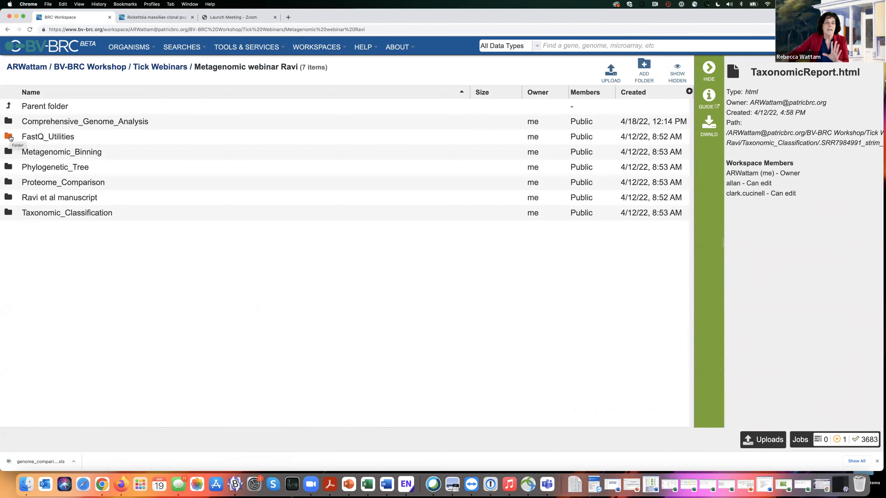
pyautogui.click(10, 138)
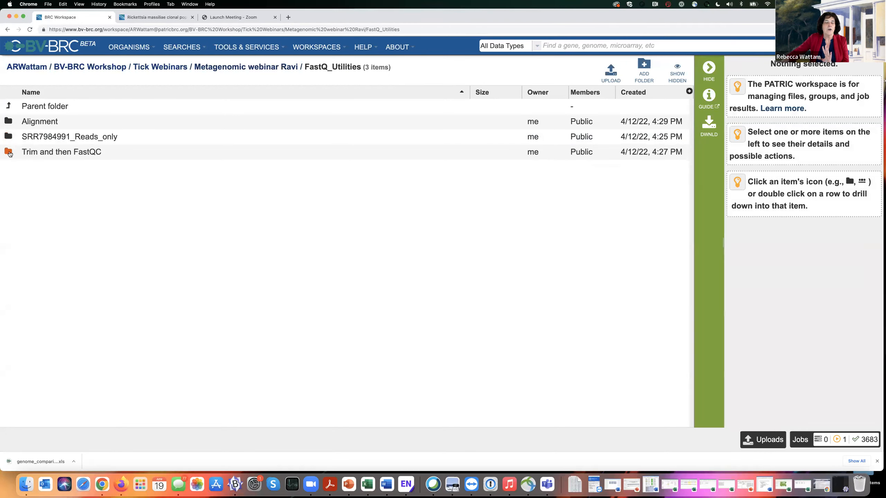
pyautogui.click(8, 122)
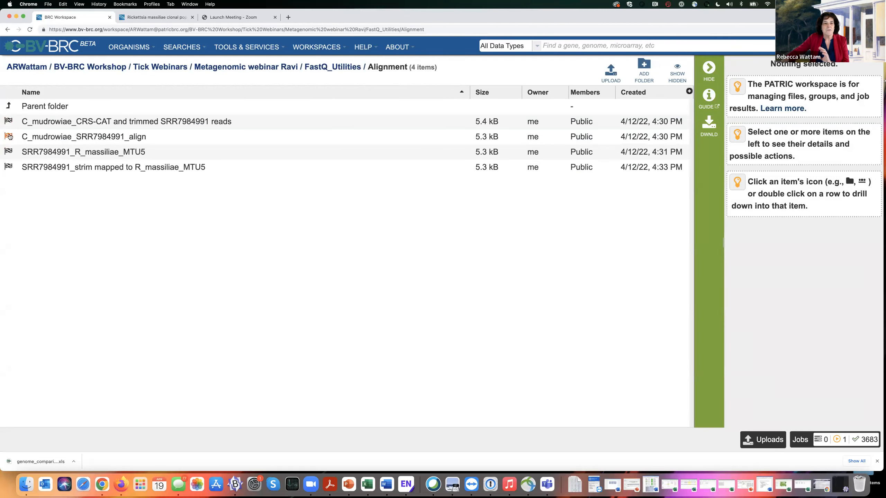
pyautogui.click(10, 136)
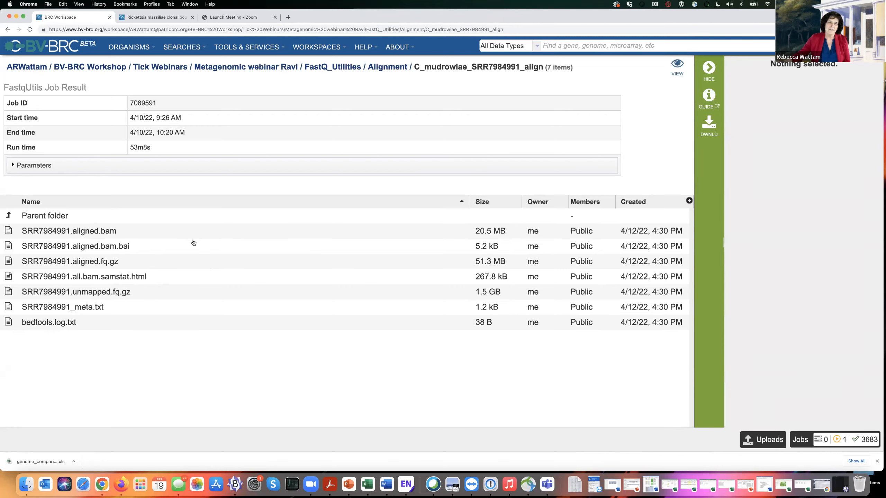
# Step: Open the Genome Assembly service and set the assembly strategy to Canu
pyautogui.click(260, 48)
pyautogui.click(246, 83)
pyautogui.scroll(-3, 370, 293)
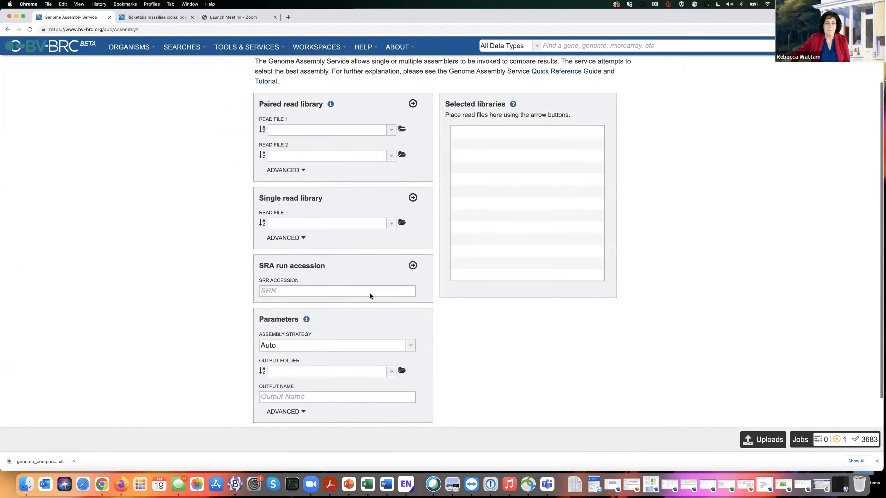
pyautogui.click(381, 340)
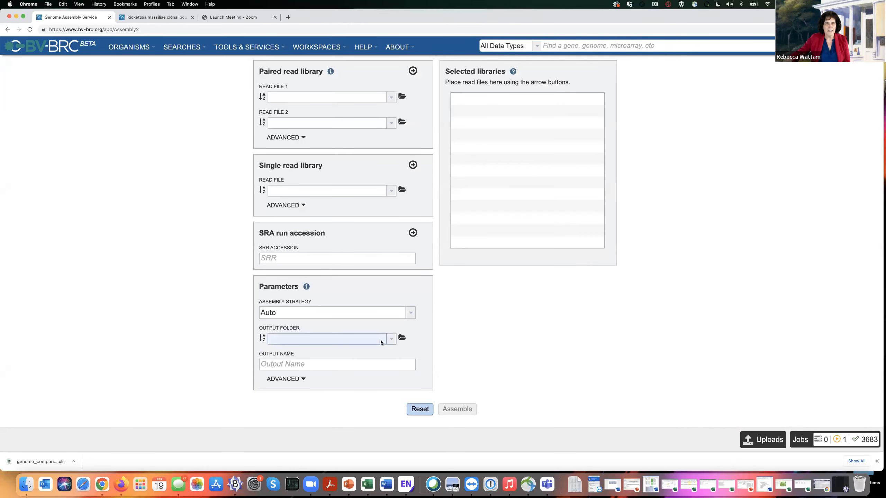
pyautogui.scroll(1, 363, 245)
pyautogui.scroll(-1, 363, 246)
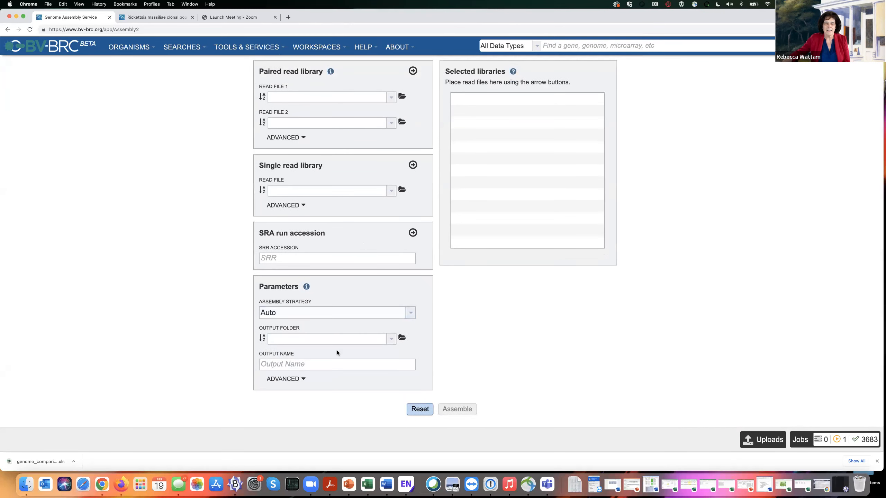
pyautogui.click(335, 313)
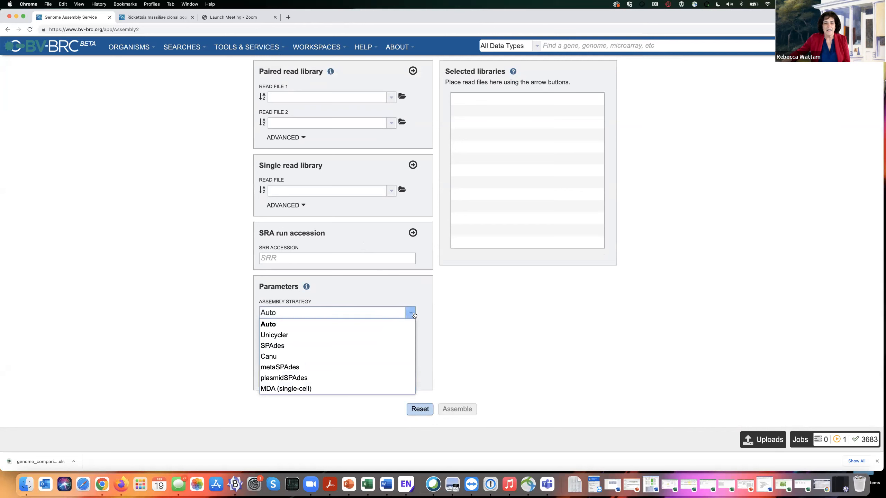
pyautogui.click(268, 357)
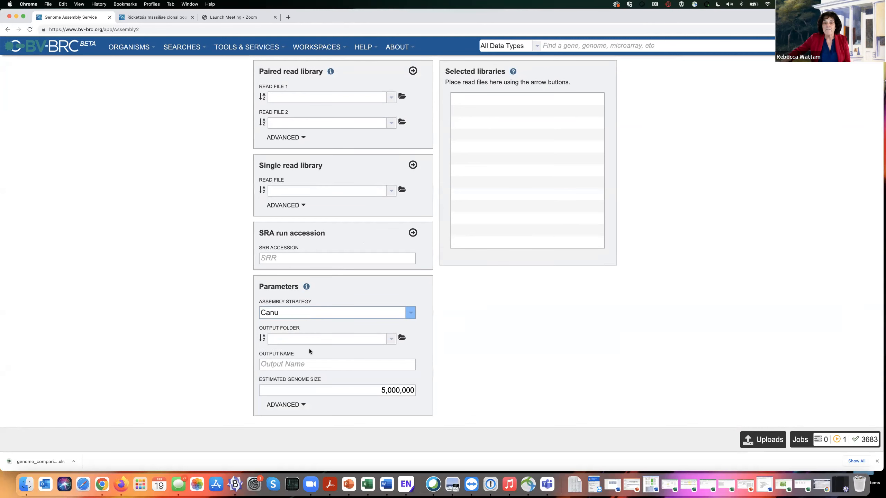
# Step: Open the workspace upload form for a single read library file of type Reads and bring up the local file chooser
pyautogui.scroll(3, 310, 352)
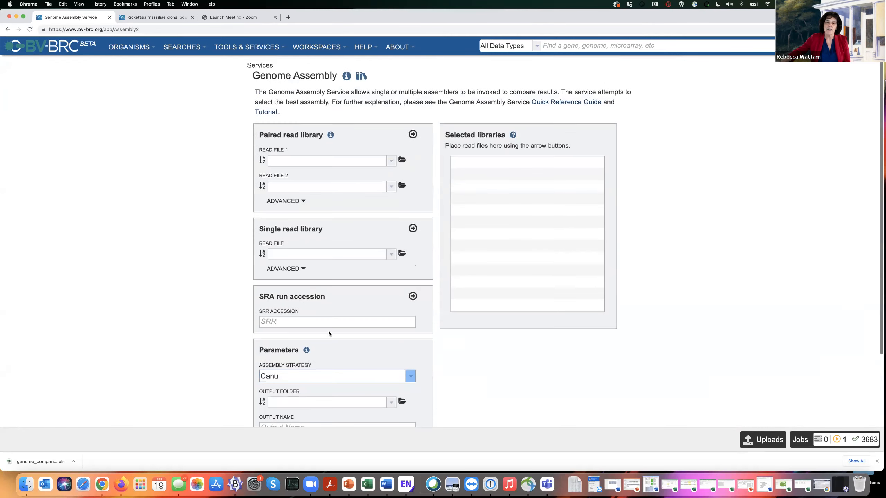
pyautogui.click(403, 254)
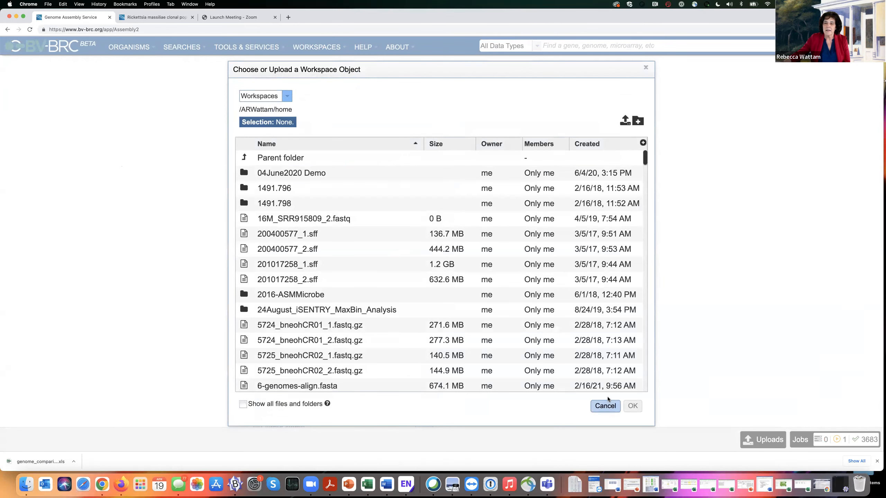
pyautogui.click(646, 69)
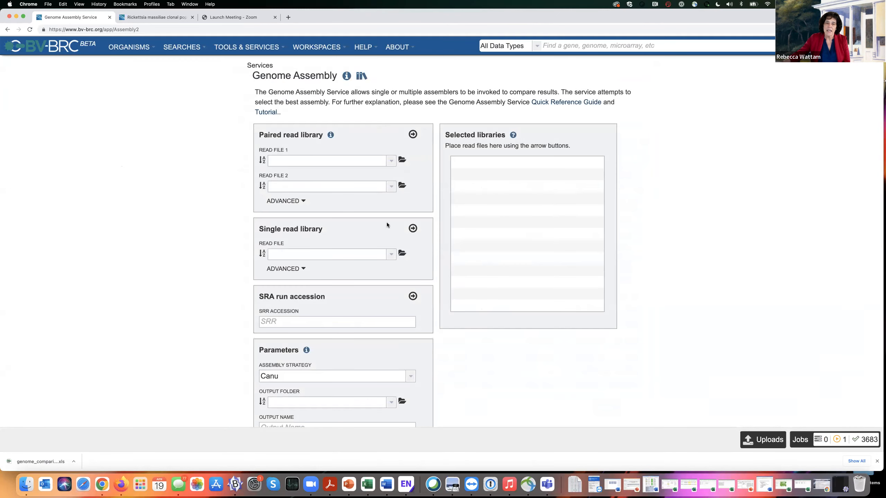
pyautogui.click(402, 254)
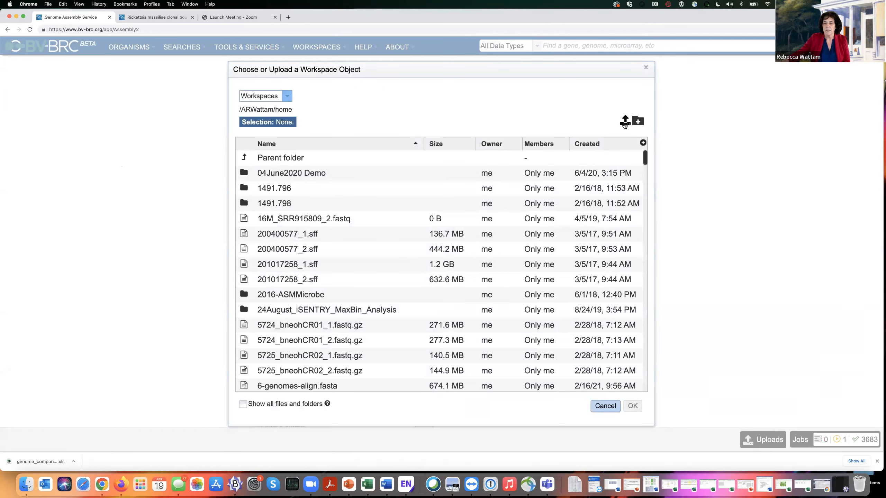
pyautogui.click(625, 123)
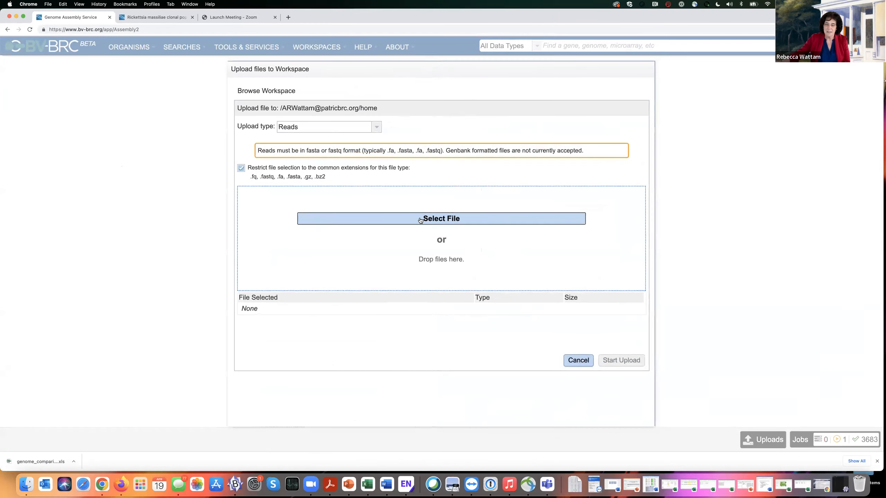
pyautogui.click(420, 219)
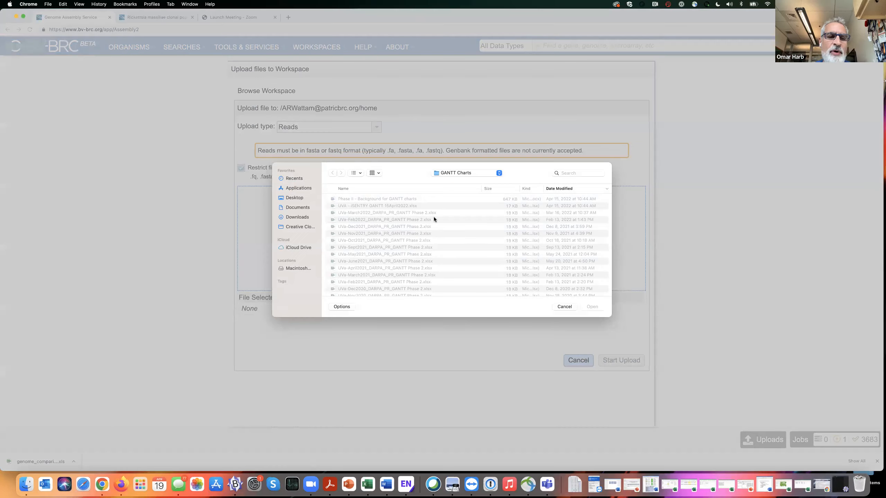
# Step: Browse the local Downloads folder for a read file, then cancel the upload and close the workspace object chooser
pyautogui.click(297, 217)
pyautogui.scroll(5, 406, 231)
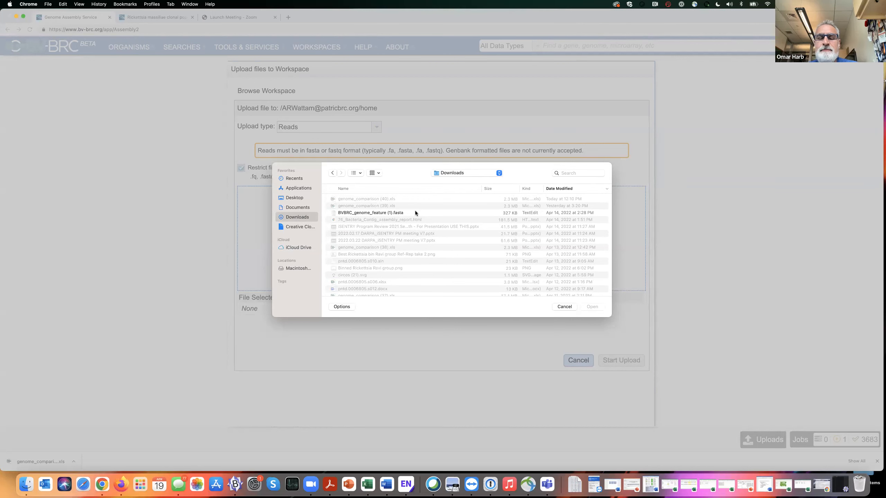
pyautogui.click(564, 307)
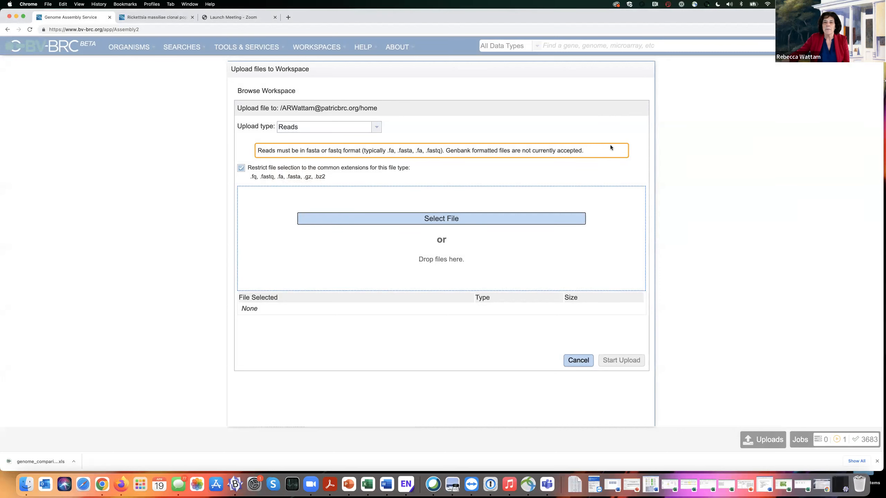
pyautogui.click(579, 361)
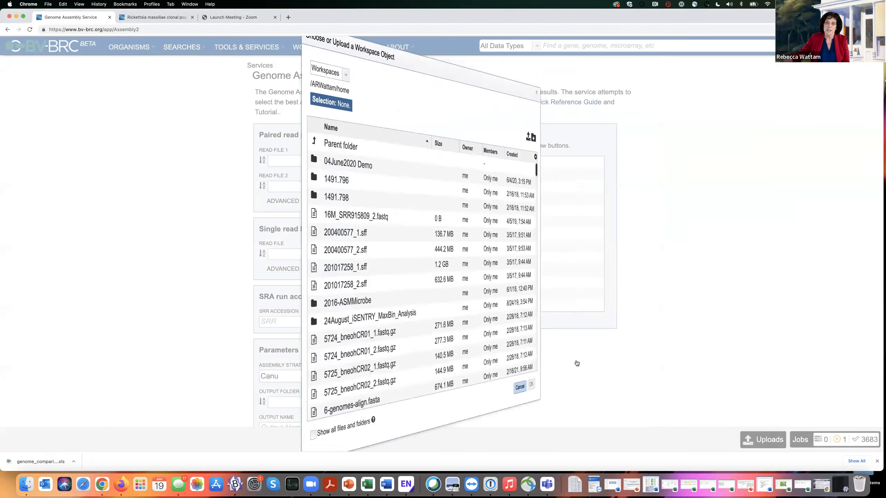
pyautogui.click(605, 405)
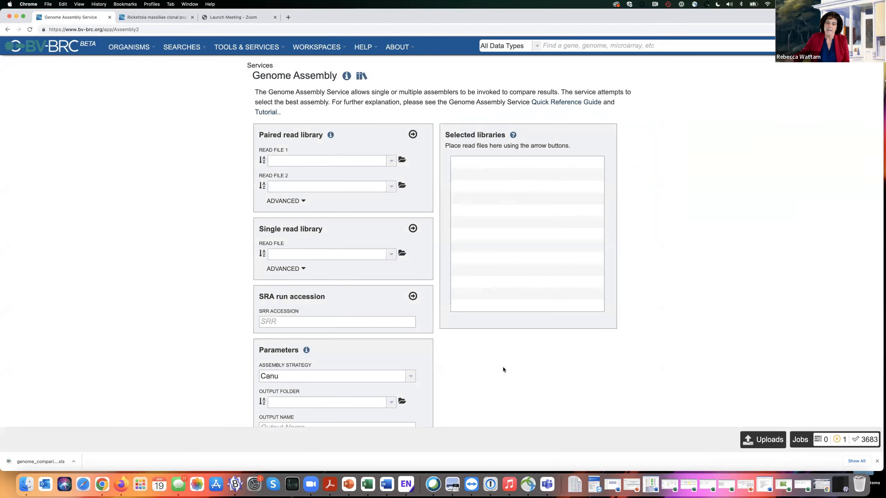
# Step: Open the home folder of the workspace
pyautogui.click(326, 48)
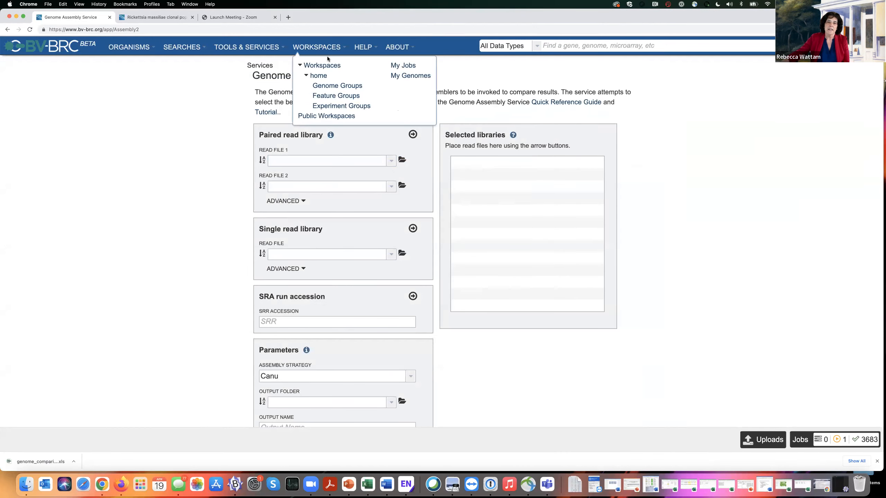
pyautogui.click(327, 76)
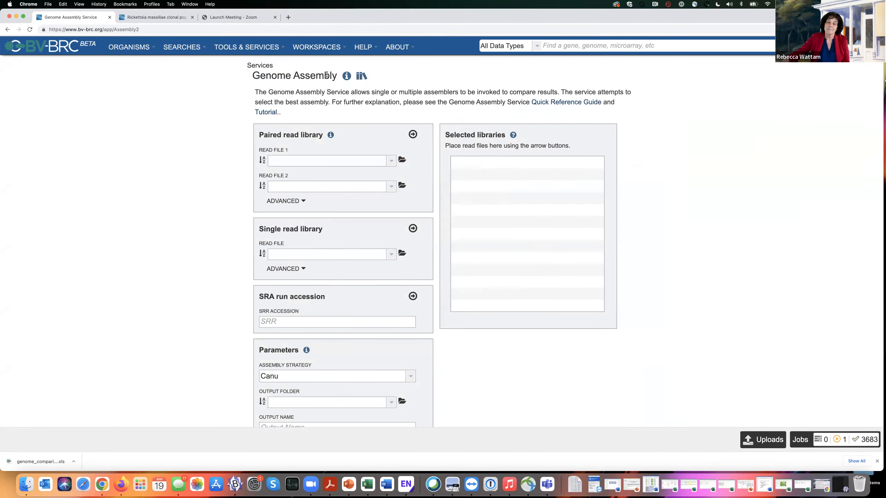
pyautogui.click(304, 47)
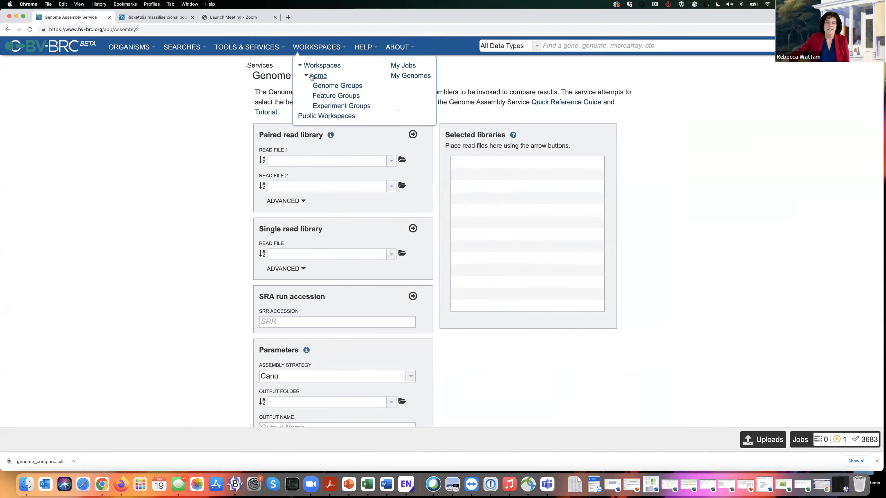
pyautogui.click(316, 75)
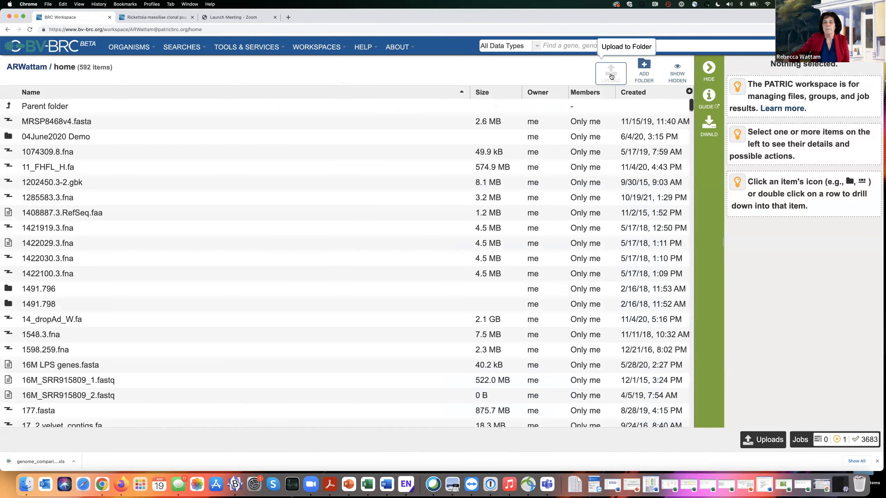
# Step: Start an upload to the home folder with the upload type Reads, then cancel it
pyautogui.click(611, 76)
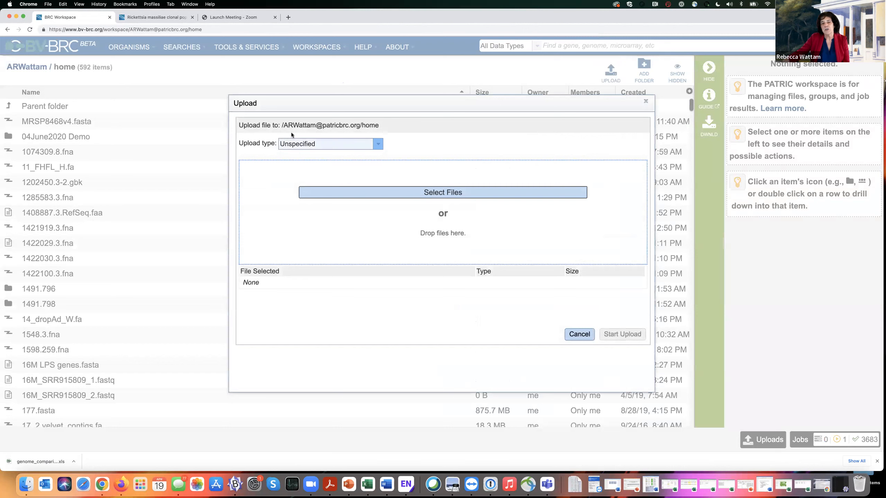
pyautogui.click(377, 145)
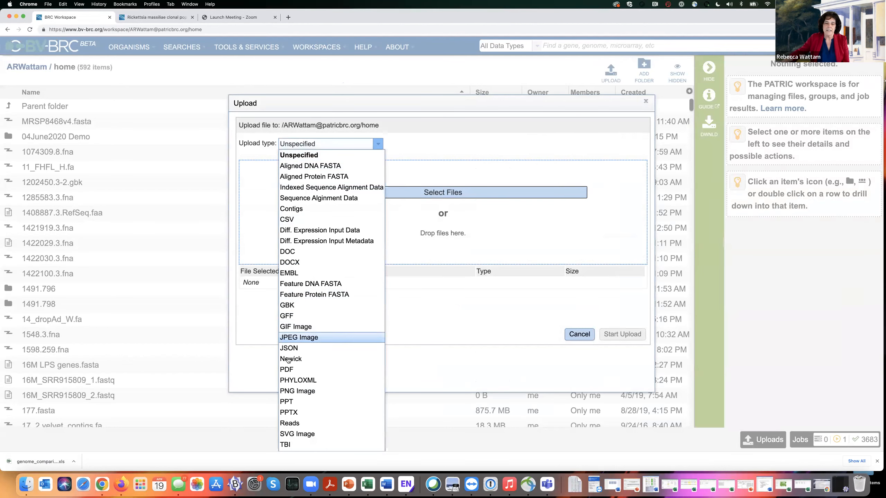
pyautogui.scroll(-1, 292, 367)
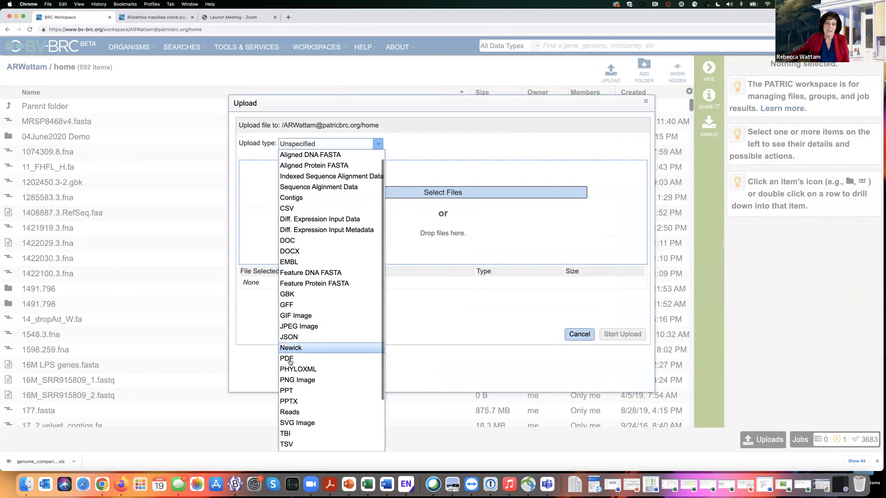
pyautogui.click(290, 411)
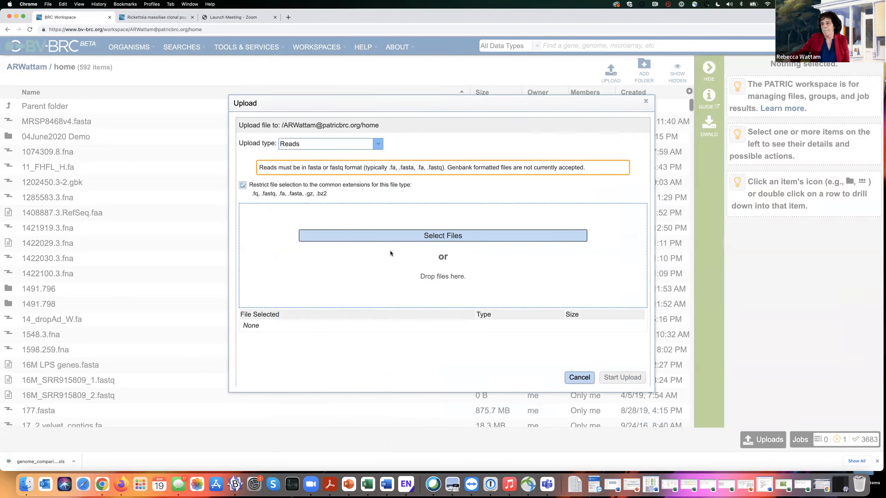
pyautogui.click(580, 378)
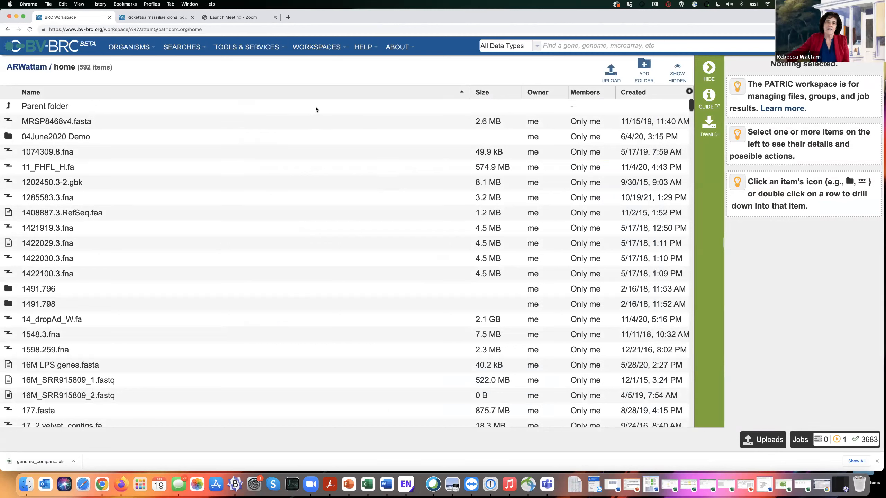
pyautogui.click(263, 49)
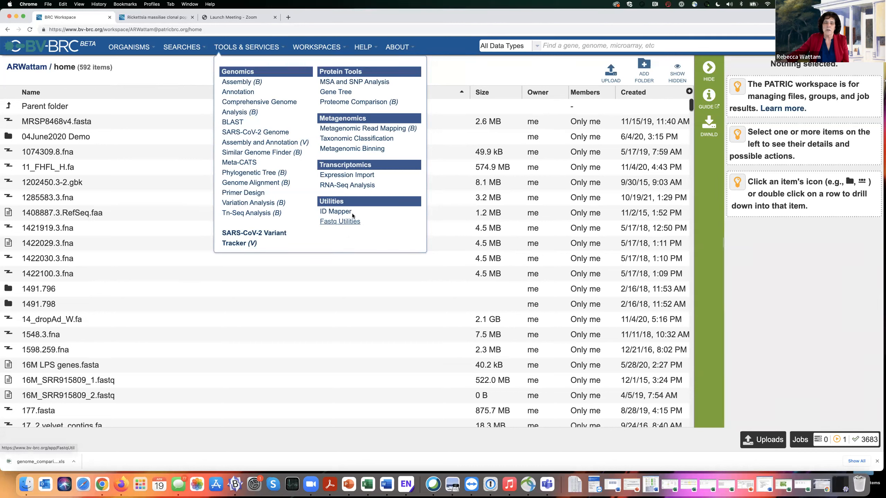
pyautogui.click(461, 70)
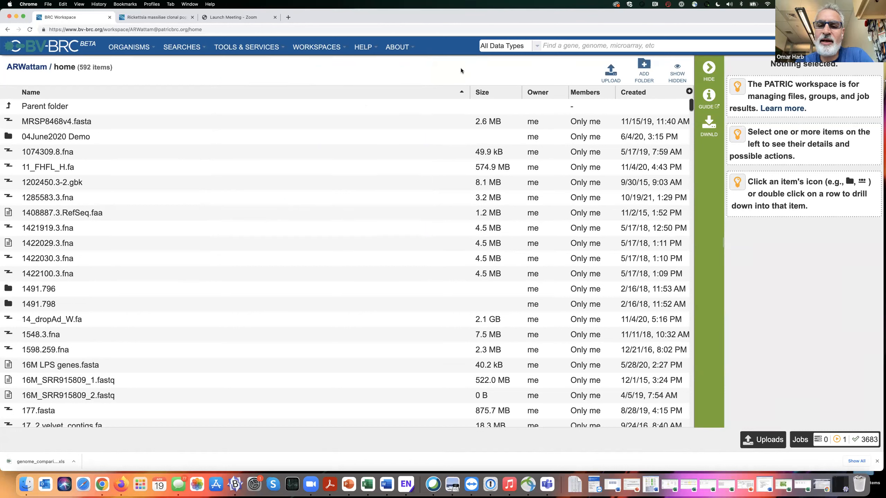
# Step: Return to the BV-BRC home page and view the Contact Us form, closing it without submitting
pyautogui.click(66, 49)
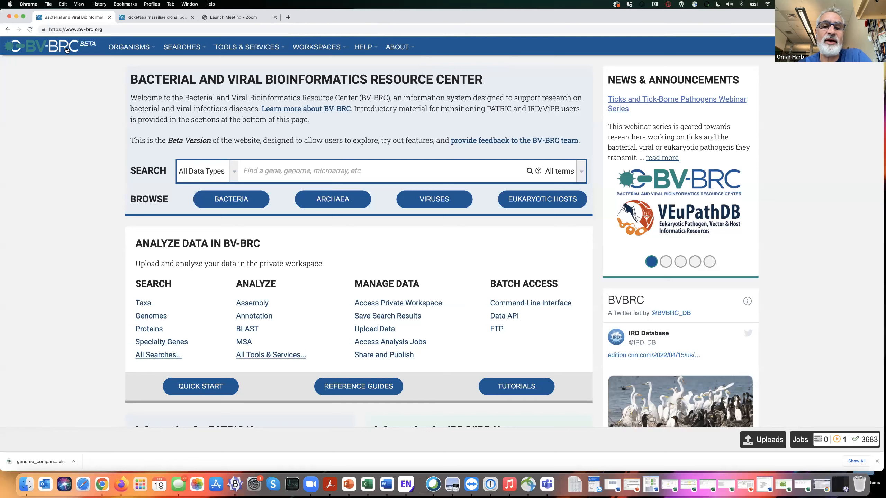
pyautogui.click(369, 49)
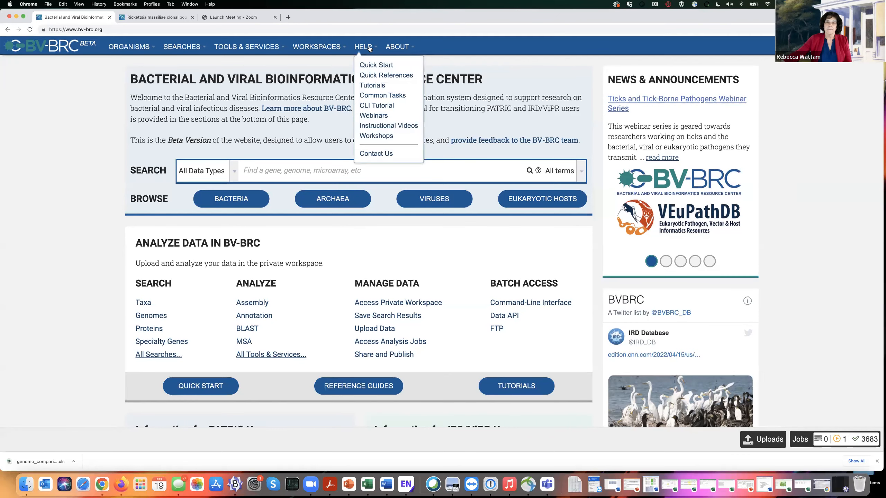
pyautogui.click(381, 154)
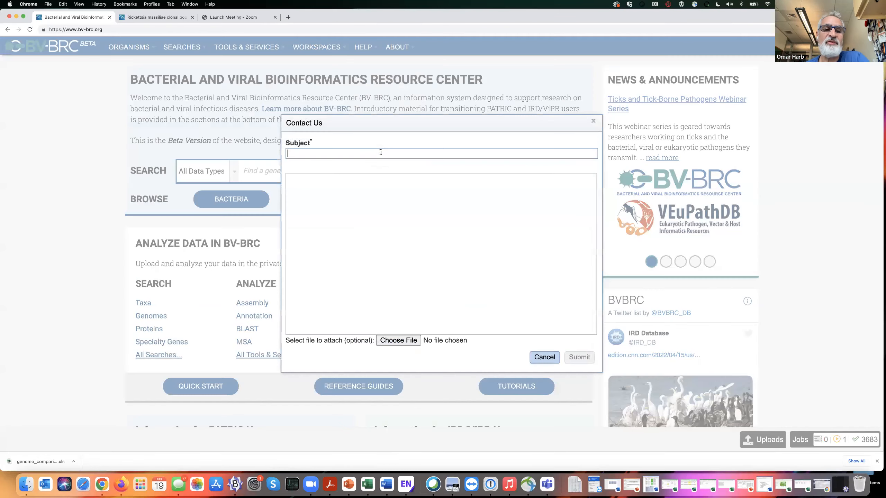
pyautogui.click(593, 122)
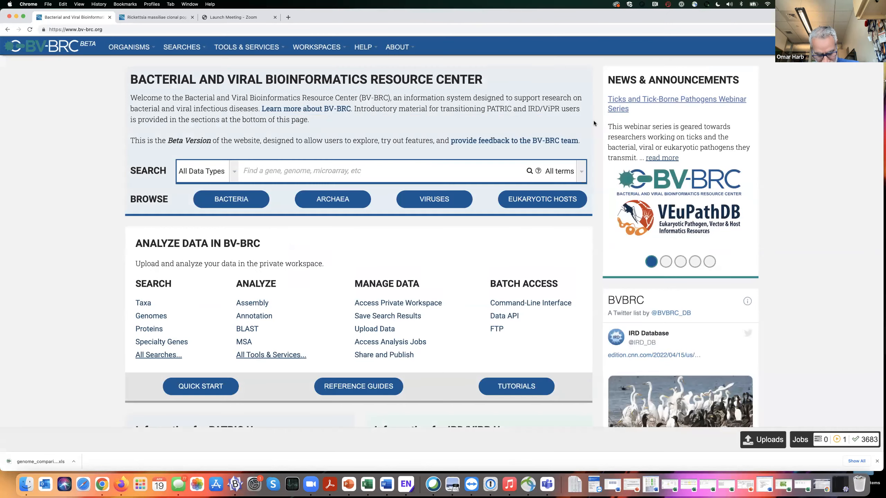